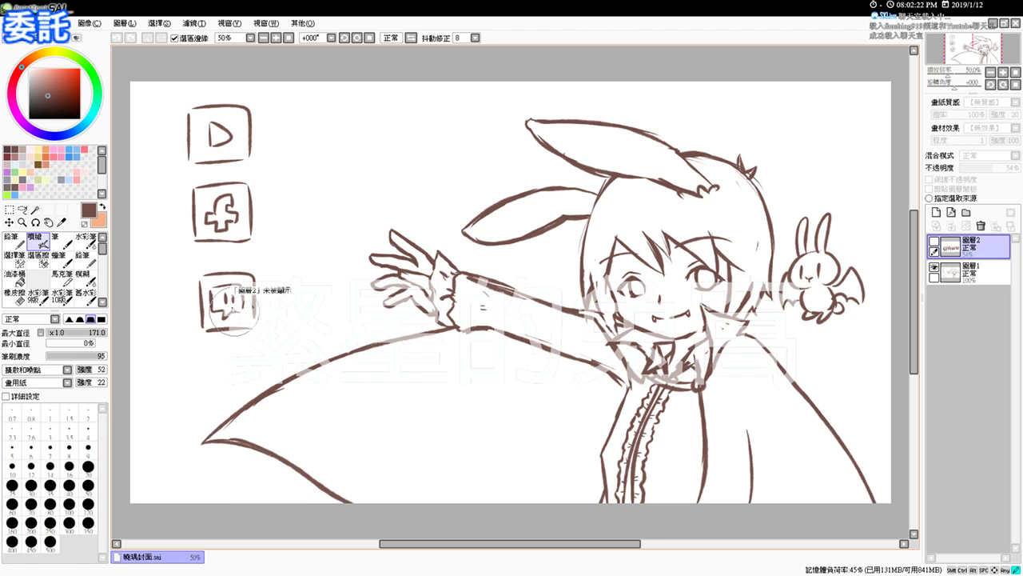
Erase the lowest social-media icon from the sketch layer (圖層1) using the size 50 eraser
click(972, 271)
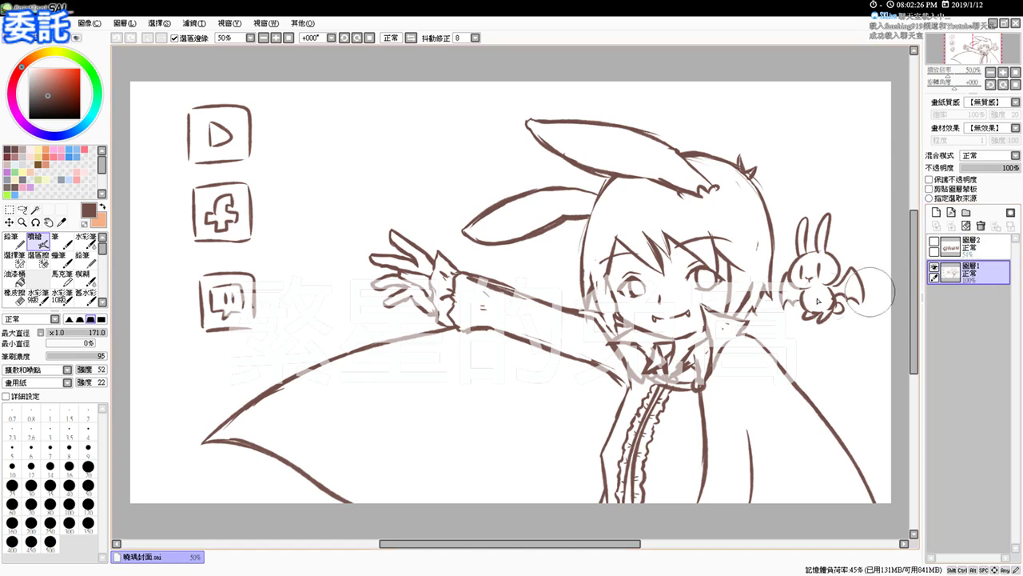
key(e)
click(88, 485)
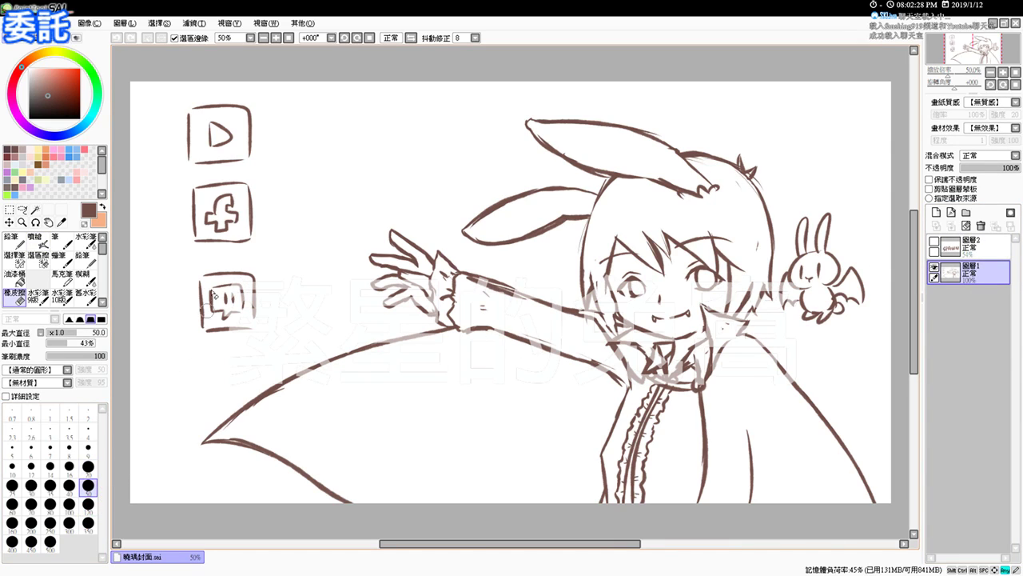
mouse_move(189, 293)
mouse_down()
mouse_move(231, 270)
mouse_move(204, 334)
mouse_move(222, 344)
mouse_move(258, 294)
mouse_move(257, 325)
mouse_move(233, 343)
mouse_up()
key(v)
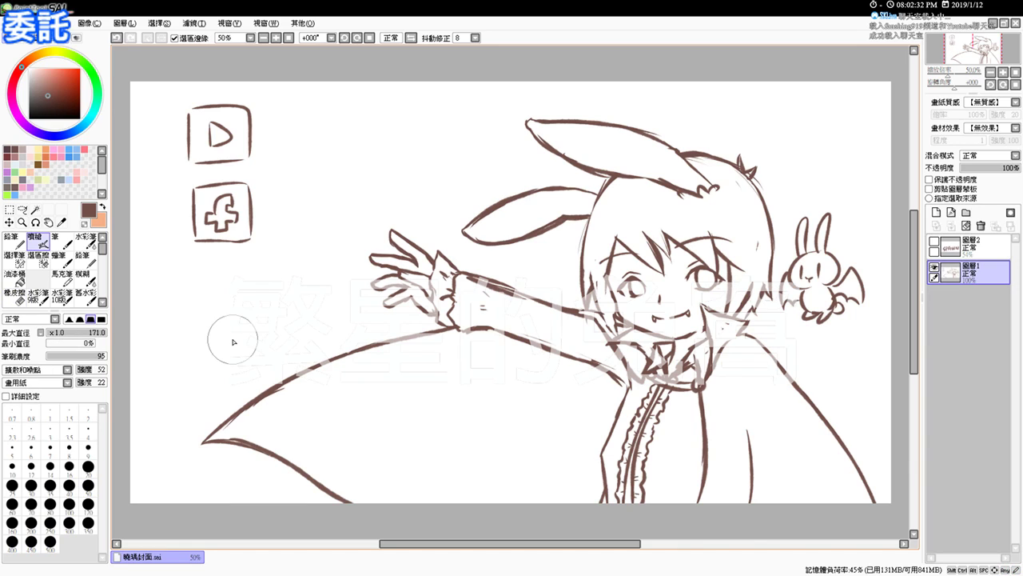
Lower the opacity of the sketch layer (圖層1) and put the layer in a new layer group
key(ctrl+minus)
key(ctrl+plus)
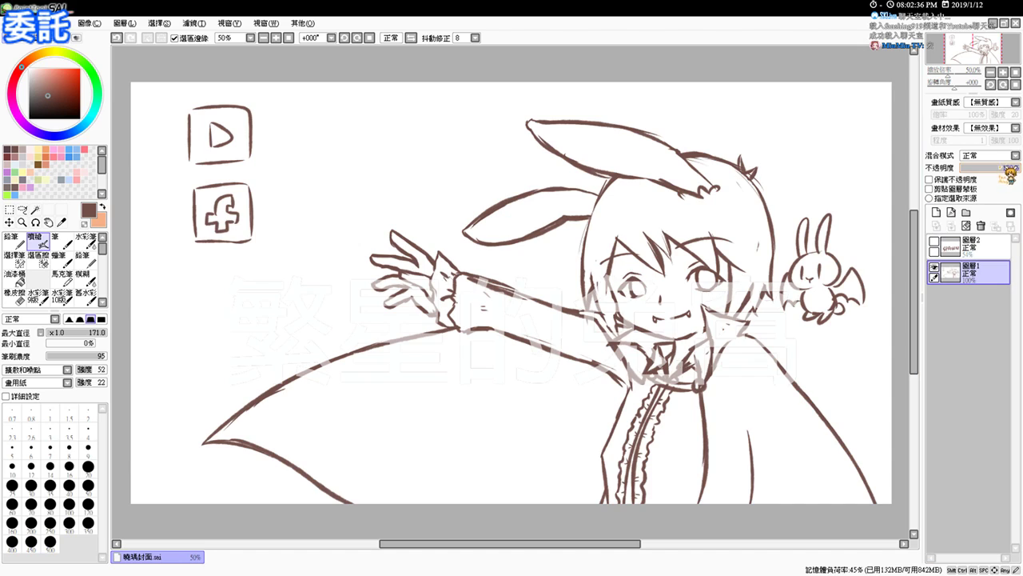
drag(1009, 168, 985, 169)
click(966, 212)
drag(981, 295, 990, 295)
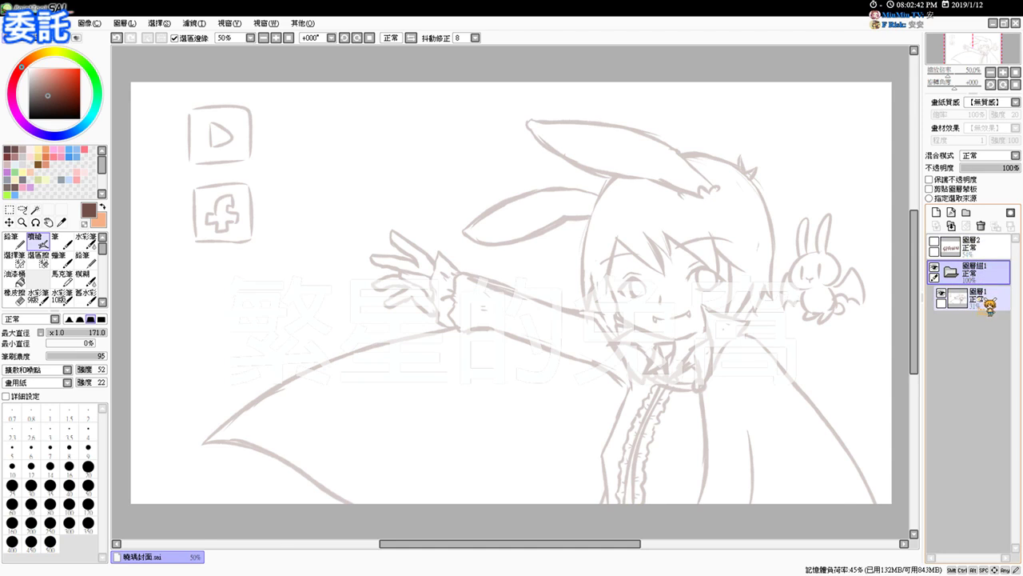
Add a new layer inside the group and move the sketch layer out so it sits below the group
click(989, 300)
click(937, 212)
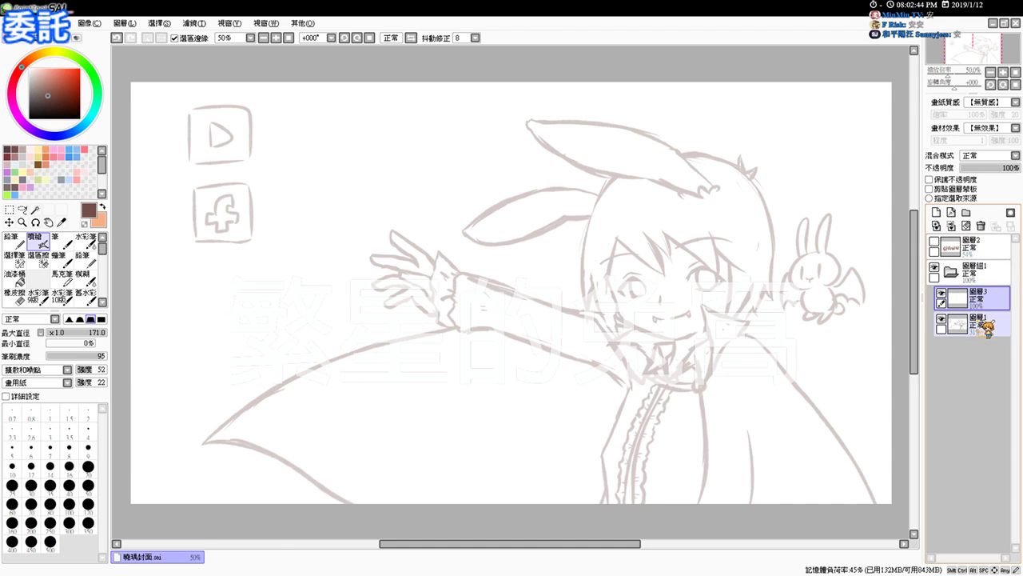
drag(989, 334, 996, 349)
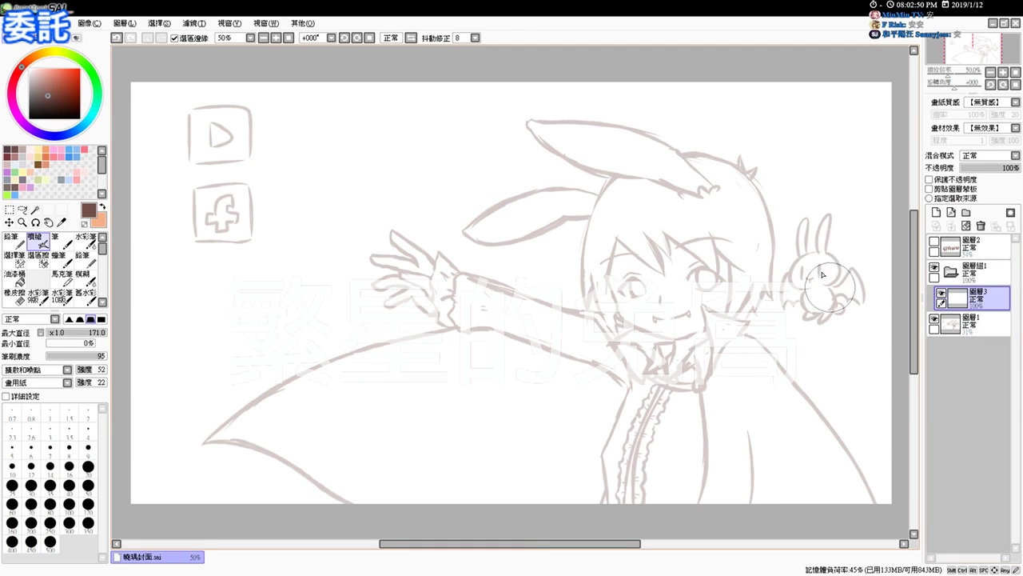
drag(571, 297, 575, 302)
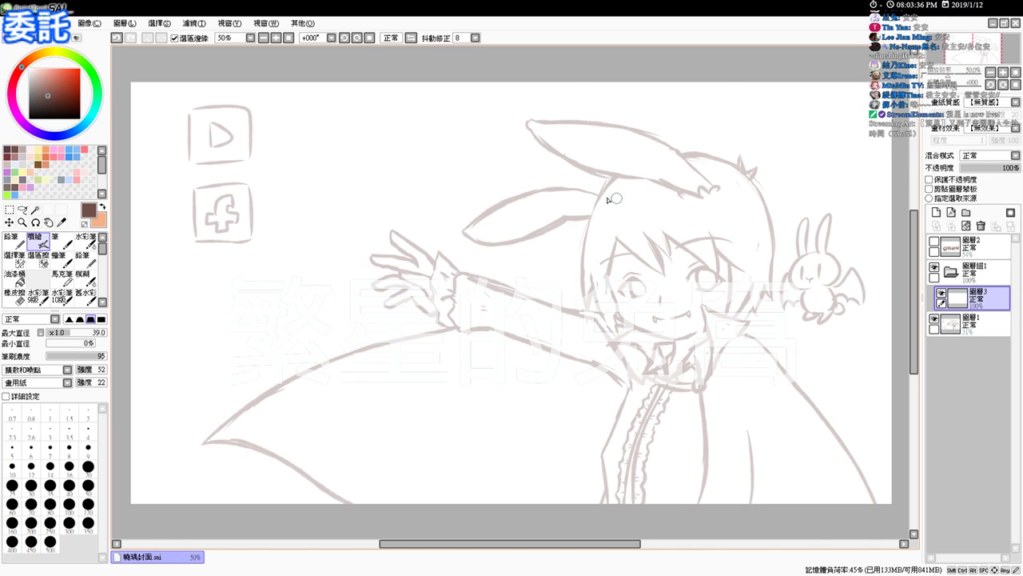
key(ctrl+z)
mouse_move(617, 173)
mouse_down()
mouse_move(587, 236)
mouse_move(599, 239)
mouse_move(606, 189)
mouse_move(582, 263)
mouse_up()
key(ctrl+z)
With the airbrush at size 31, ink the two strokes of the peaked bang above the left eye on the new layer
scroll(606, 194, up, 1)
drag(719, 288, 497, 234)
drag(406, 212, 377, 279)
key(ctrl+z)
drag(406, 211, 474, 252)
key(ctrl+z)
drag(405, 209, 474, 252)
key(ctrl+z)
drag(406, 209, 478, 252)
key(ctrl+z)
mouse_move(405, 211)
mouse_down()
mouse_move(433, 237)
mouse_move(476, 254)
mouse_up()
key(ctrl+z)
drag(406, 209, 478, 256)
key(ctrl+z)
key(ctrl+z)
key(ctrl+z)
drag(406, 210, 478, 256)
Ink the steep strand that descends to the tip of the first bang and trim the tip with the eraser
drag(444, 205, 478, 256)
key(ctrl+z)
drag(431, 192, 484, 266)
key(ctrl+z)
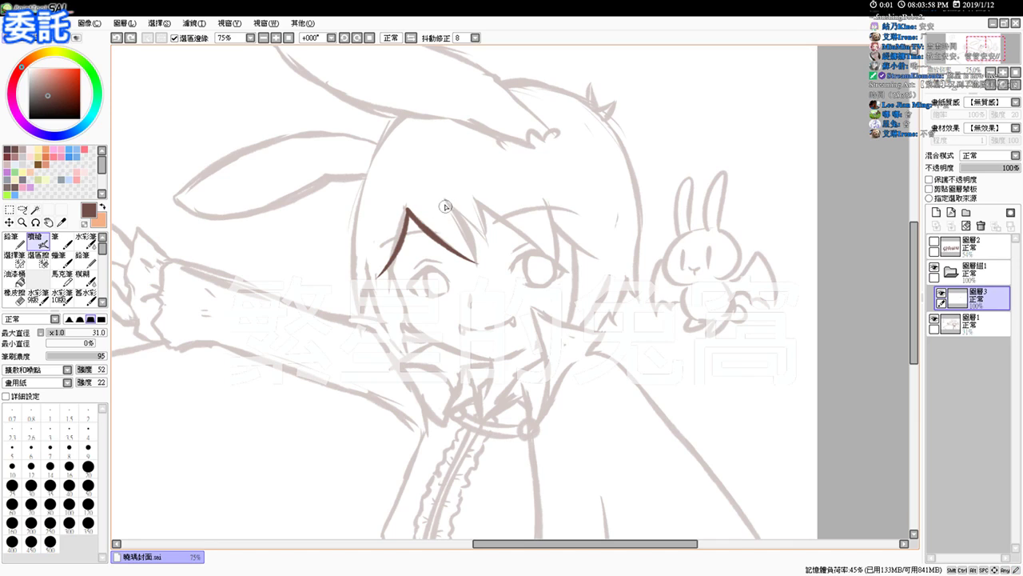
drag(446, 207, 480, 263)
key(ctrl+z)
drag(445, 199, 476, 260)
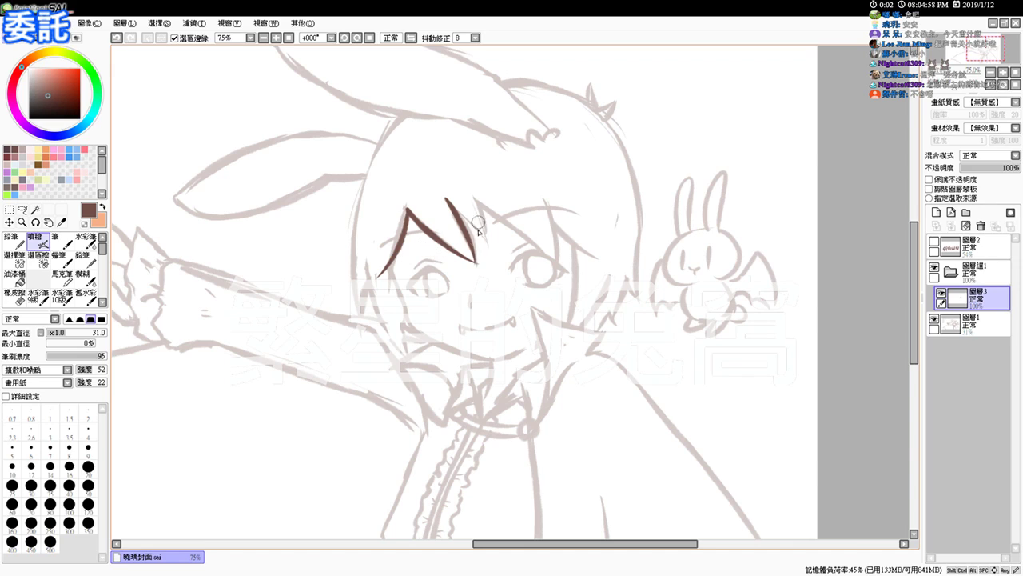
key(e)
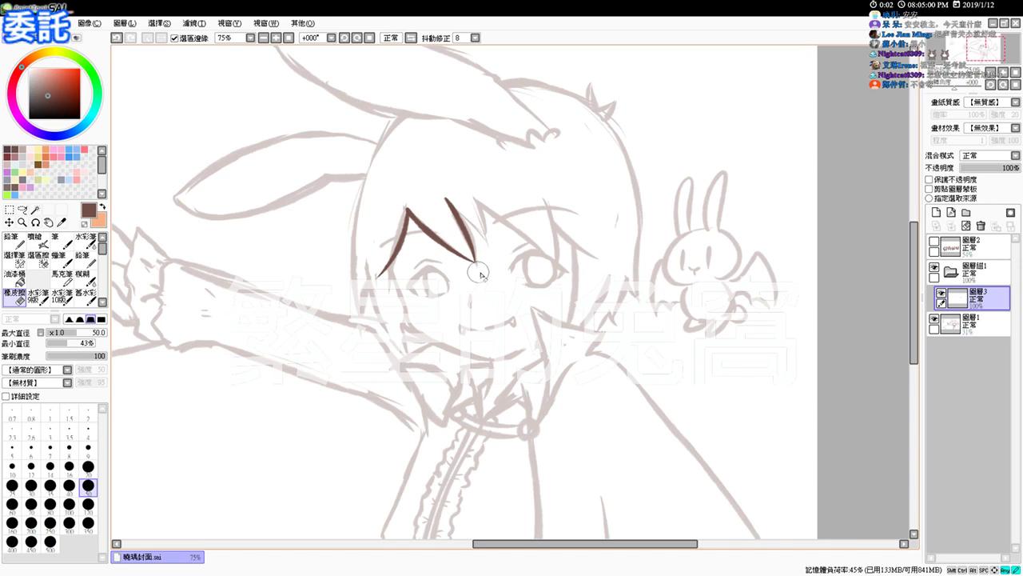
Ink the two short strokes forming the narrow middle bang and trim their meeting point with the eraser
key(v)
scroll(506, 328, up, 1)
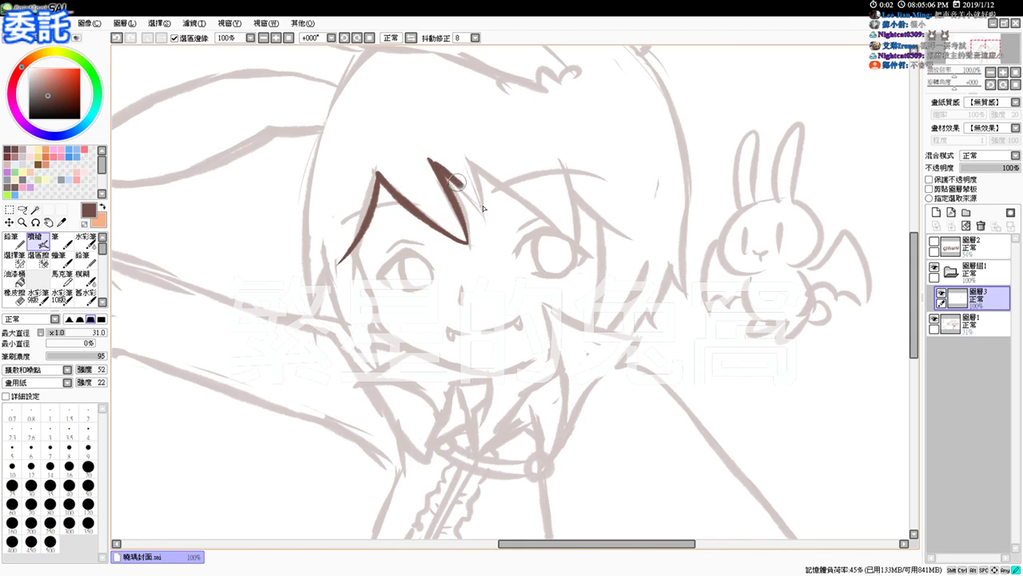
drag(433, 164, 486, 220)
drag(465, 158, 487, 217)
key(ctrl+z)
drag(466, 159, 496, 230)
key(e)
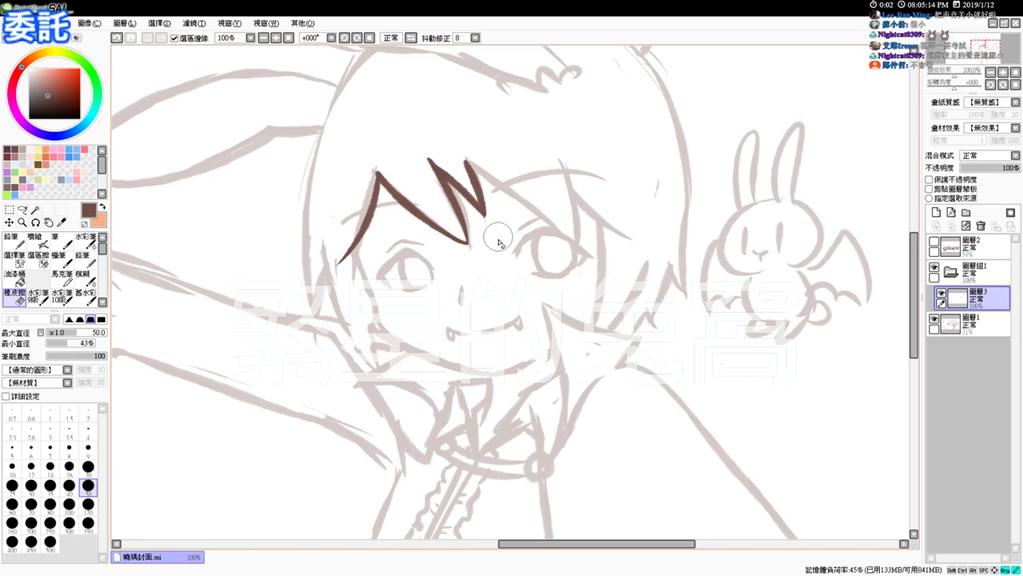
key(b)
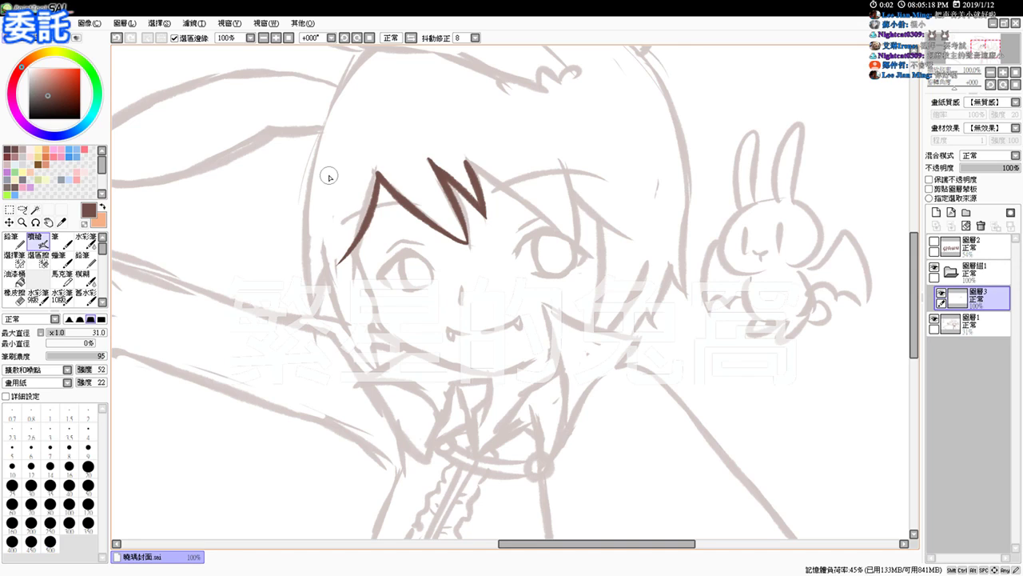
Ink the left cheek and jaw of the face from the outer bang down toward the chin
drag(354, 247, 373, 302)
key(ctrl+z)
drag(357, 248, 391, 330)
key(ctrl+z)
key(ctrl+z)
mouse_move(359, 243)
mouse_down()
mouse_move(393, 338)
mouse_move(462, 373)
mouse_move(504, 377)
mouse_up()
key(ctrl+z)
Continue the face outline along the chin, curving up toward the raised collar
mouse_move(433, 359)
mouse_down()
mouse_move(512, 374)
mouse_move(489, 374)
mouse_move(513, 368)
mouse_move(504, 388)
mouse_move(488, 377)
mouse_move(523, 374)
mouse_up()
key(ctrl+z)
key(ctrl+z)
key(ctrl+z)
drag(487, 374, 546, 346)
key(ctrl+z)
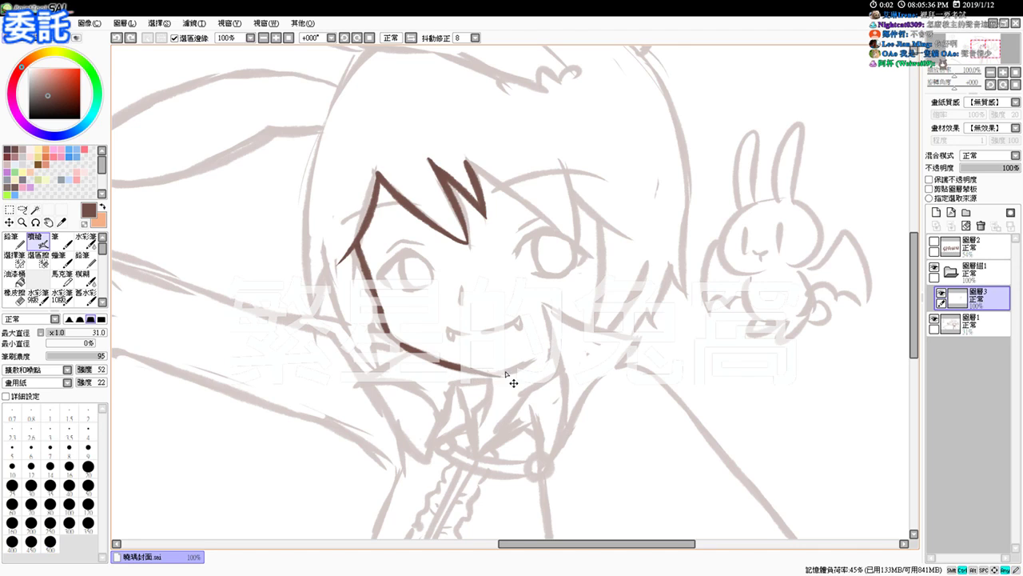
drag(491, 375, 548, 350)
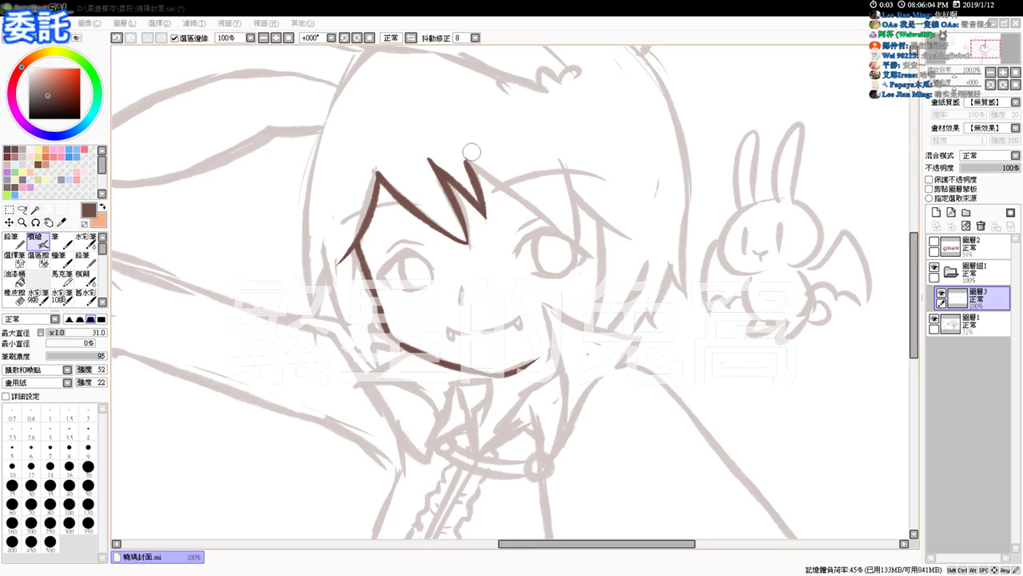
Ink the long bang strand sweeping from the middle bang down across the right eye
drag(466, 162, 527, 210)
key(ctrl+z)
drag(468, 163, 531, 214)
key(ctrl+z)
drag(467, 162, 569, 243)
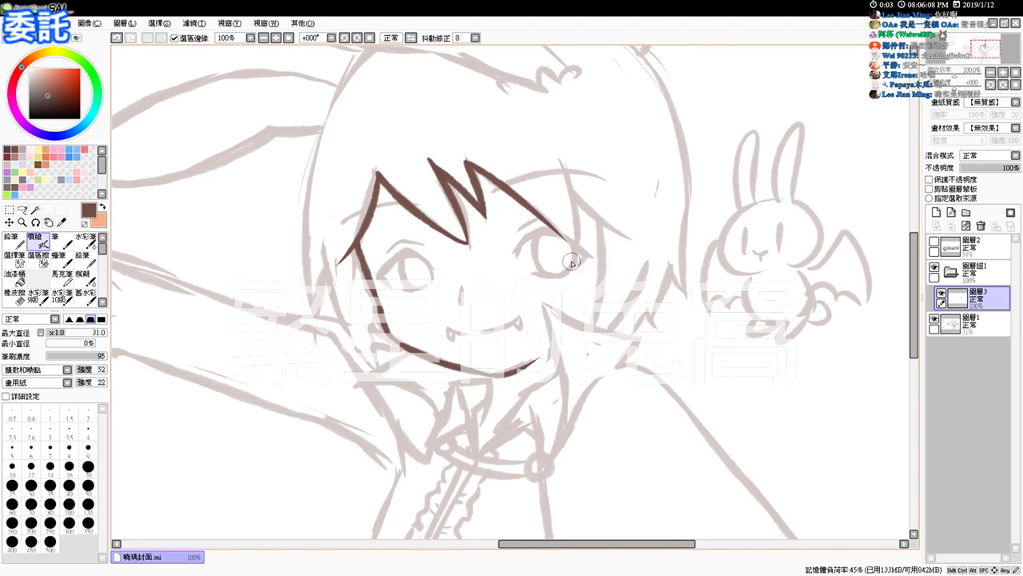
Ink the nearly vertical strand that meets the long bang's tip beside the right eye
drag(557, 157, 571, 243)
key(ctrl+z)
mouse_move(539, 213)
mouse_down()
mouse_move(578, 254)
mouse_move(570, 221)
mouse_move(577, 247)
mouse_up()
key(ctrl+z)
drag(569, 200, 580, 253)
key(ctrl+z)
drag(568, 199, 580, 253)
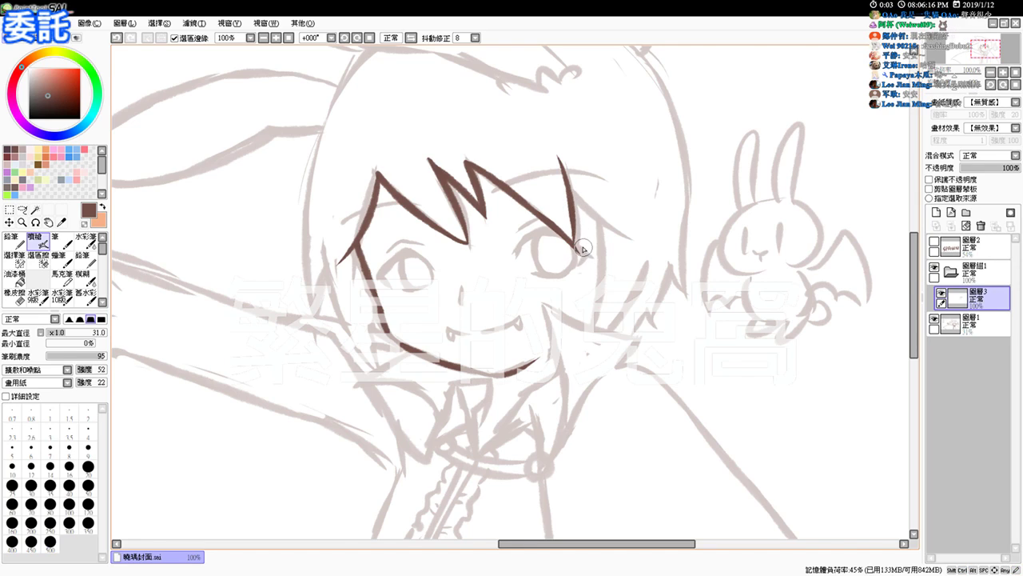
Erase the overshoot where the two strands meet and ink the short outer strand beyond the right eye
key(e)
key(e)
key(e)
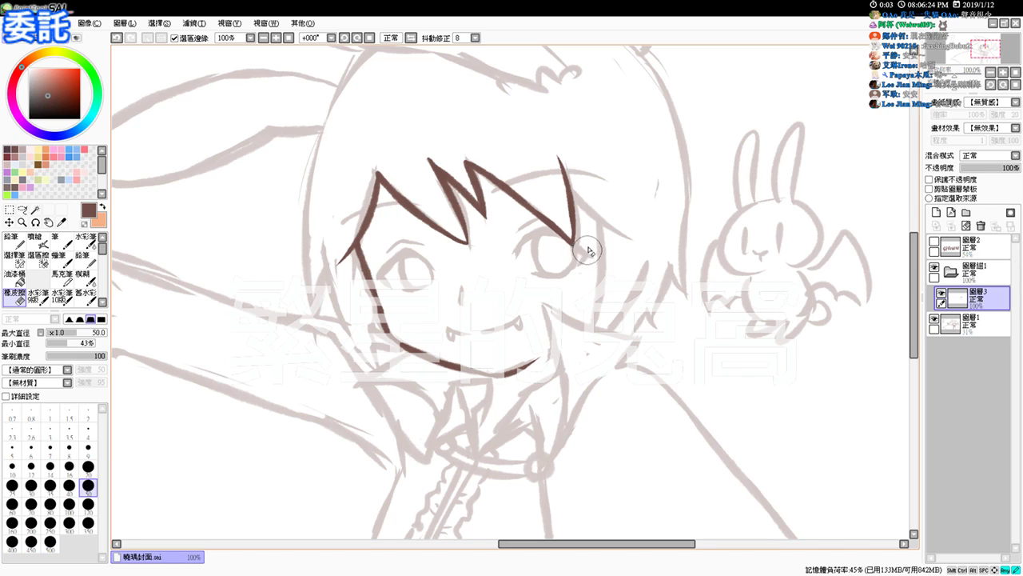
key(e)
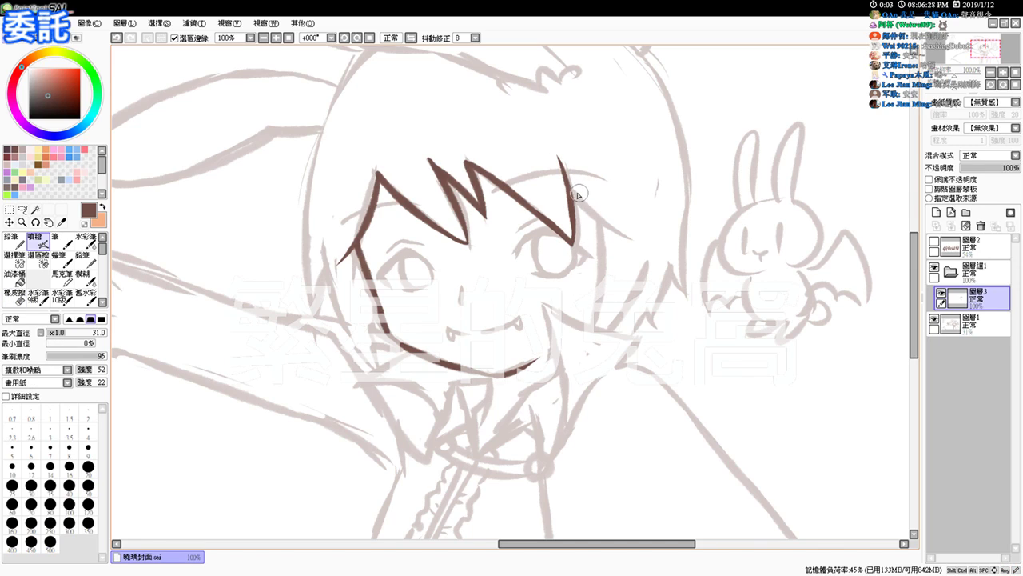
drag(578, 203, 630, 238)
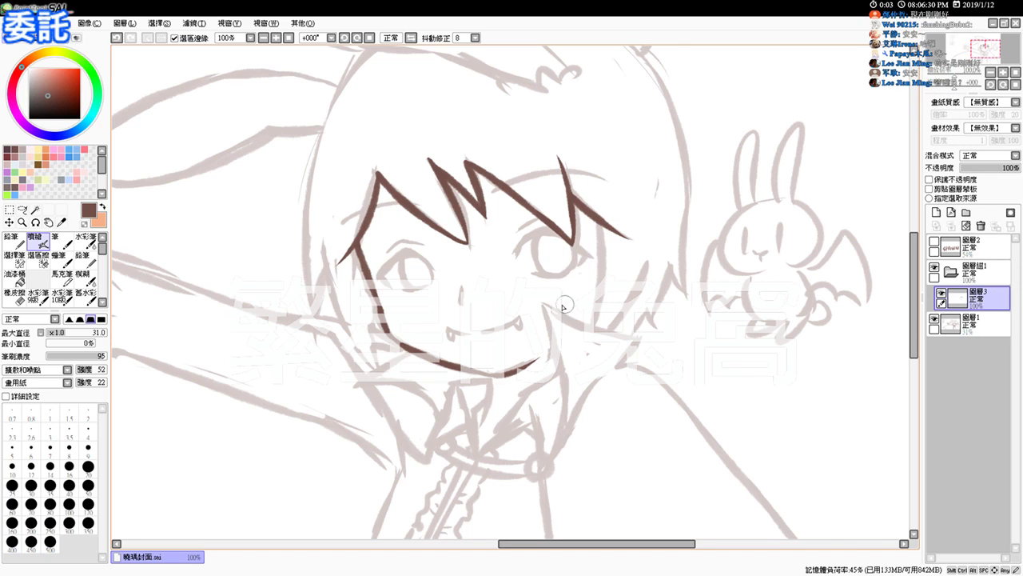
Ink the raised right collar: its top edge, pointed outer corner and long inner edge
drag(541, 311, 646, 325)
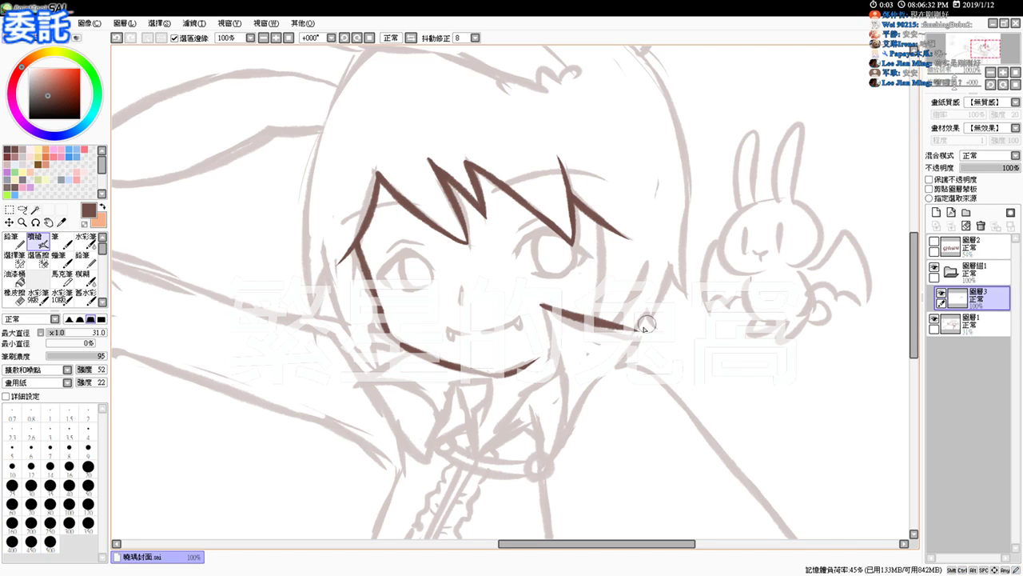
key(ctrl+z)
mouse_move(544, 306)
mouse_down()
mouse_move(644, 341)
mouse_move(624, 362)
mouse_move(627, 335)
mouse_up()
key(ctrl+z)
key(ctrl+z)
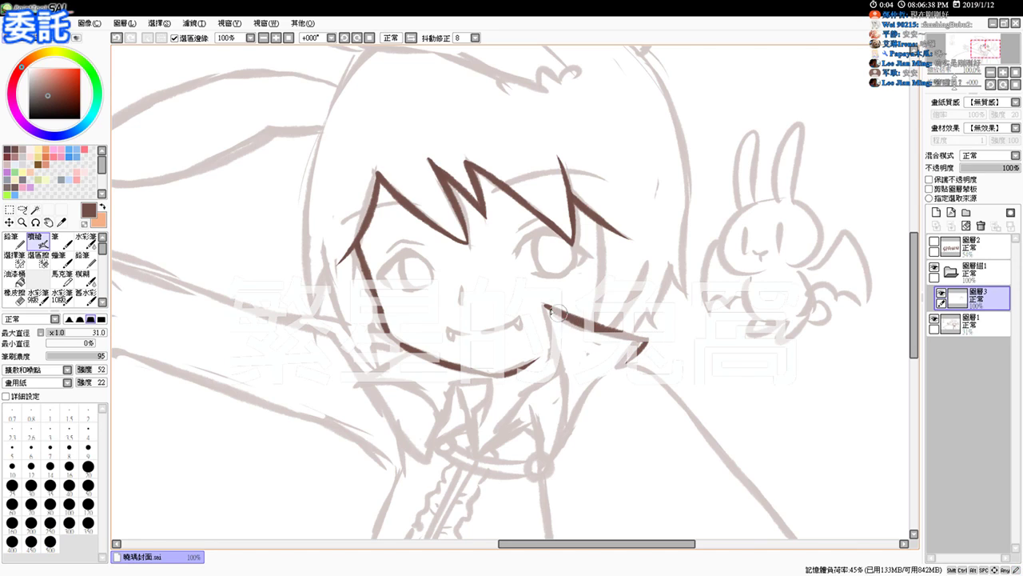
drag(544, 305, 555, 429)
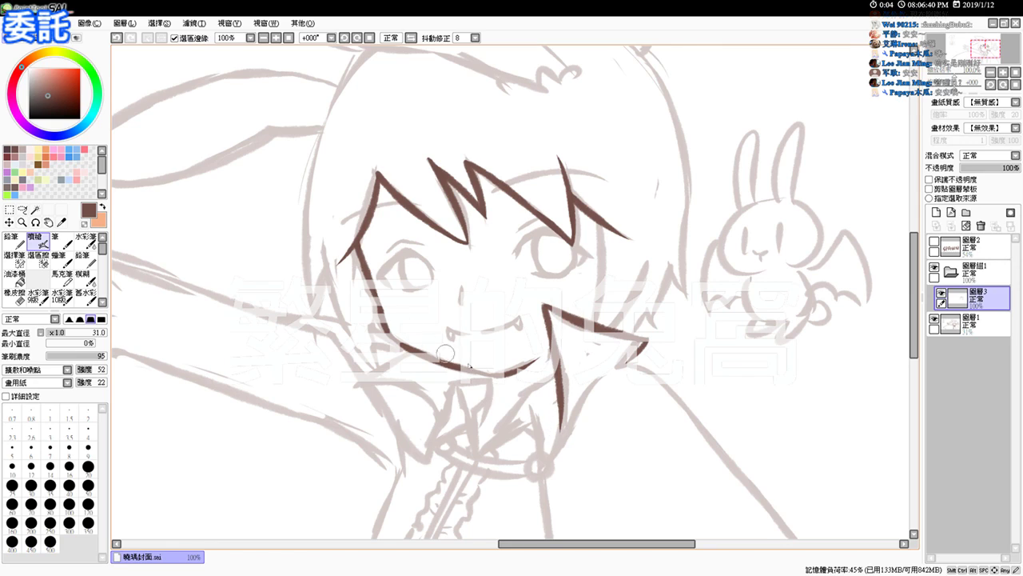
Ink the neck line running down from the chin between the collar sides
mouse_move(483, 376)
mouse_down()
mouse_move(479, 435)
mouse_move(493, 387)
mouse_move(481, 427)
mouse_up()
key(ctrl+z)
key(ctrl+z)
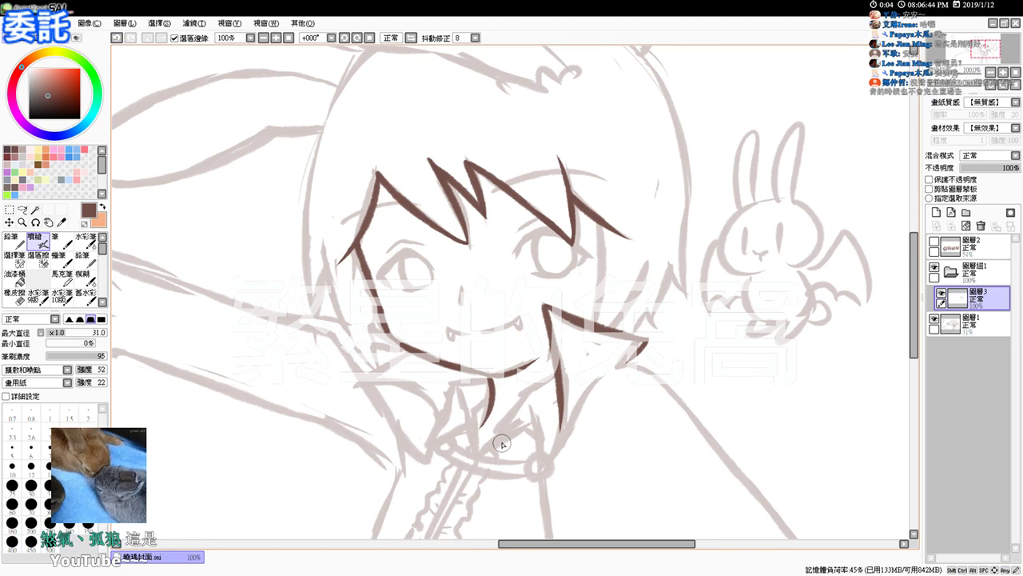
Ink the lower edge of the upper rabbit ear, starting from its pointed tip
drag(481, 293, 489, 418)
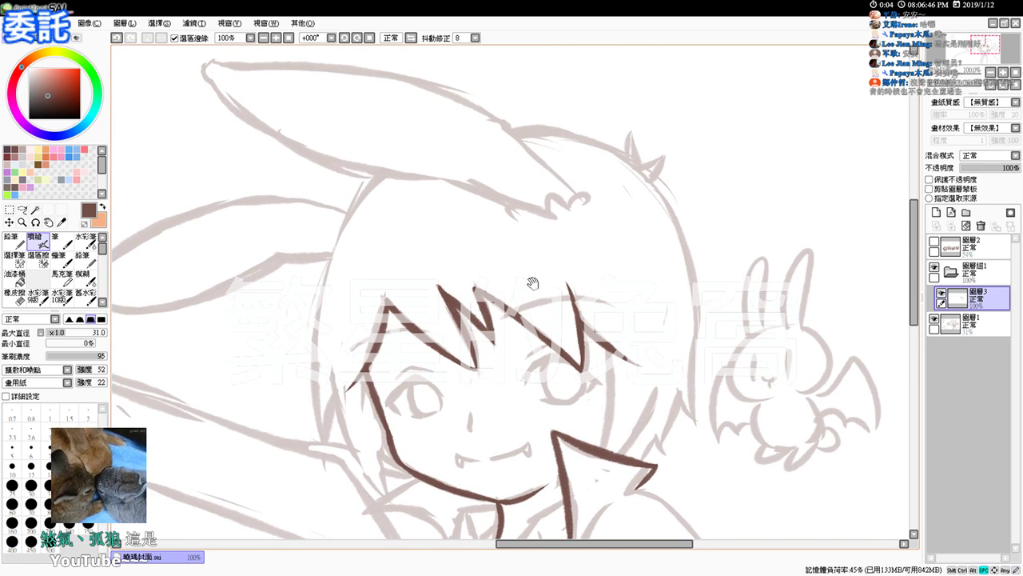
scroll(504, 350, up, 3)
drag(208, 162, 275, 235)
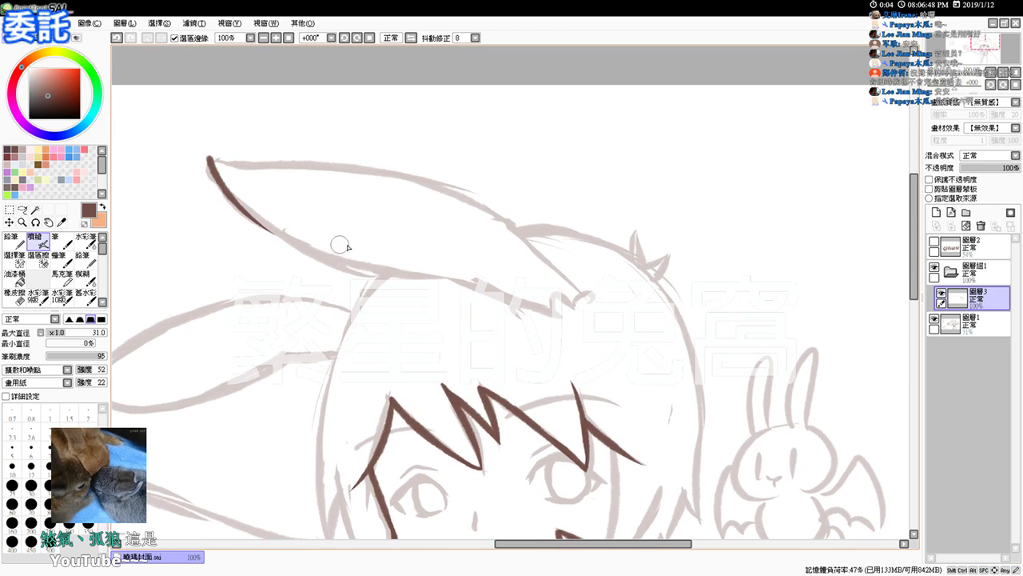
mouse_move(233, 198)
mouse_down()
mouse_move(482, 282)
mouse_move(527, 309)
mouse_up()
key(ctrl+z)
drag(438, 281, 540, 314)
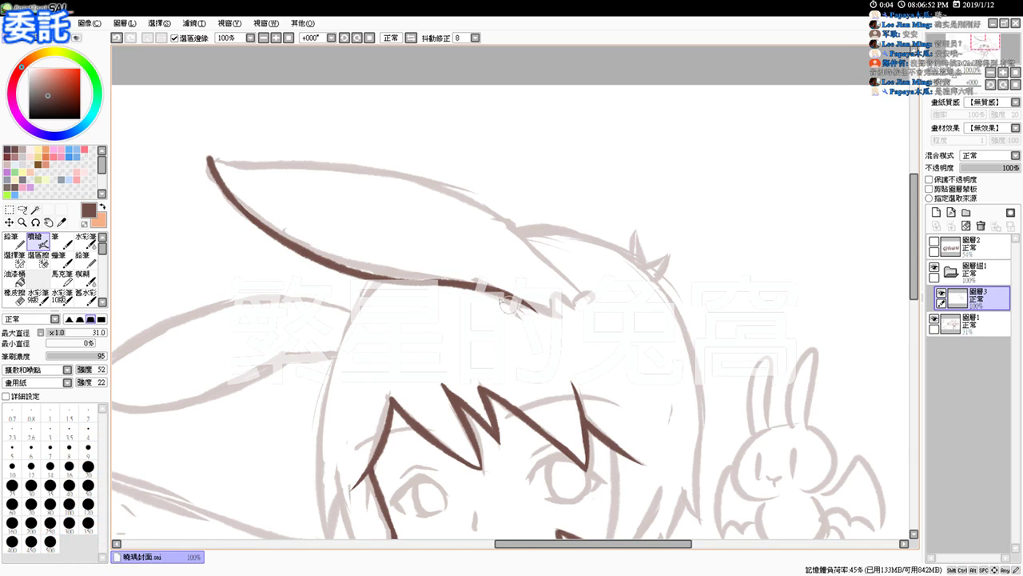
key(ctrl+z)
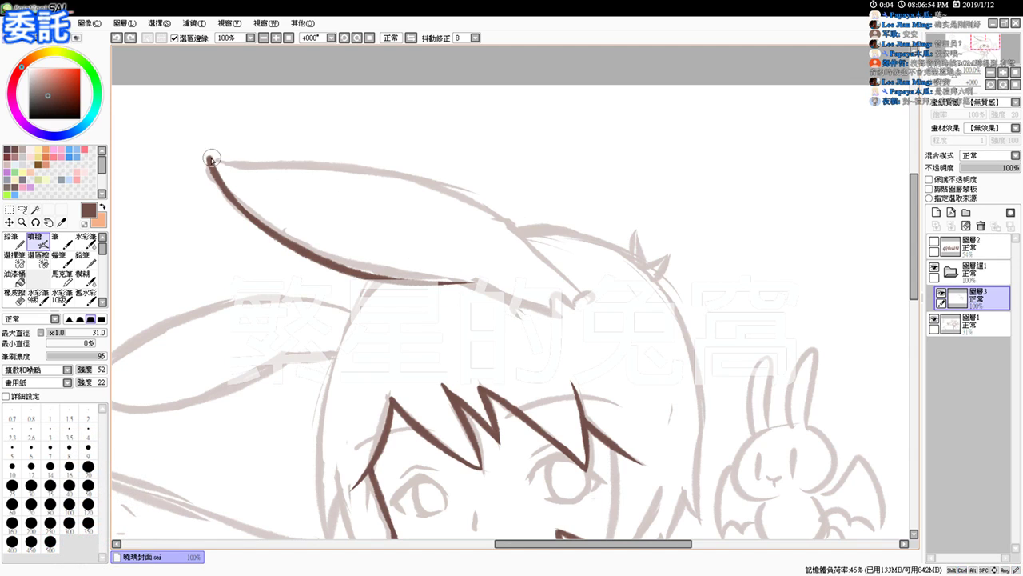
Ink the upper edge of the same ear from its tip back toward the head
mouse_move(207, 152)
mouse_down()
mouse_move(240, 170)
mouse_move(229, 161)
mouse_move(406, 177)
mouse_up()
drag(312, 171, 487, 214)
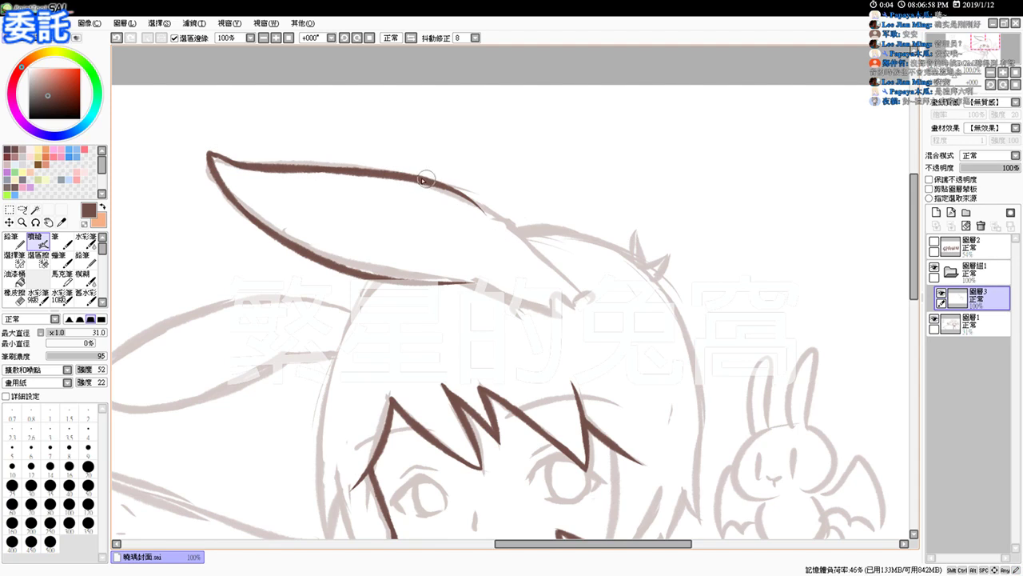
key(ctrl+z)
key(ctrl+z)
drag(312, 166, 507, 232)
key(ctrl+z)
drag(310, 170, 494, 247)
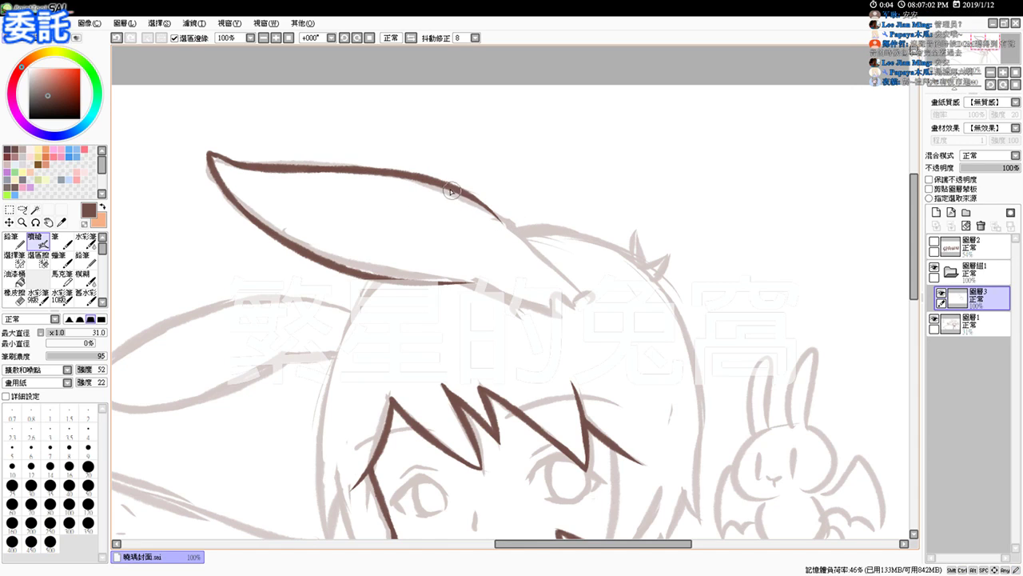
drag(453, 192, 588, 298)
Extend the ear's lower edge to its base and clean up the join with the eraser
drag(444, 284, 544, 318)
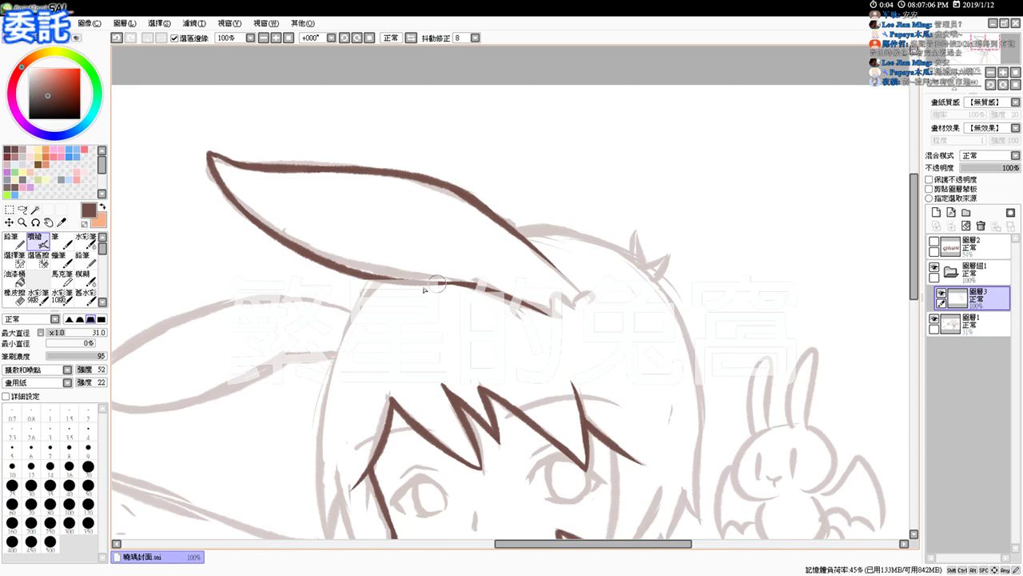
key(ctrl+z)
drag(424, 284, 510, 293)
key(ctrl+z)
drag(436, 284, 510, 293)
key(ctrl+z)
drag(427, 283, 486, 286)
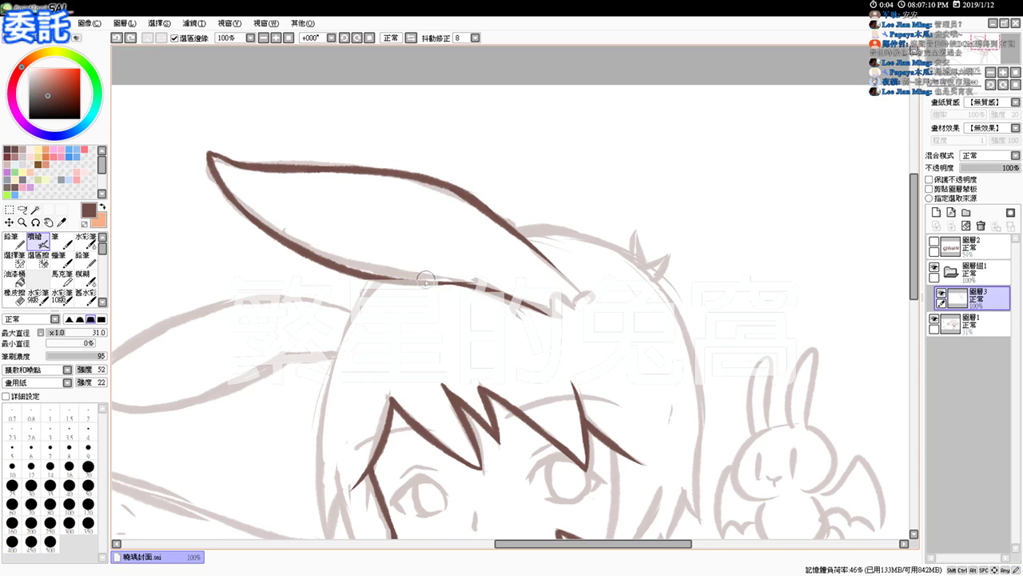
key(e)
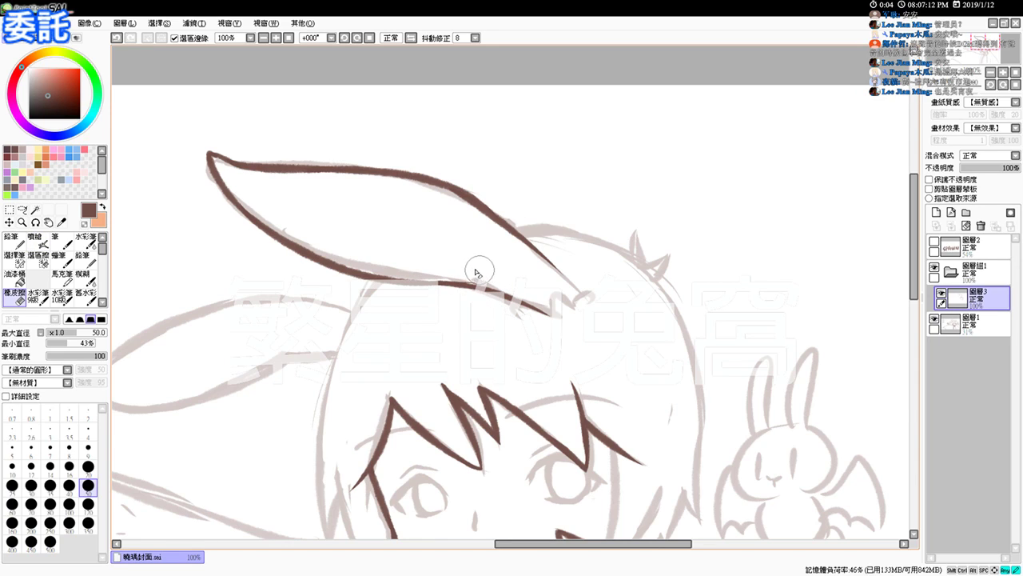
key(e)
Finish the ear's upper edge down to its base and ink the fluffy tuft closing the base
mouse_move(508, 227)
mouse_down()
mouse_move(574, 286)
mouse_move(546, 319)
mouse_move(573, 316)
mouse_move(579, 306)
mouse_move(567, 301)
mouse_move(590, 312)
mouse_up()
key(ctrl+z)
key(ctrl+z)
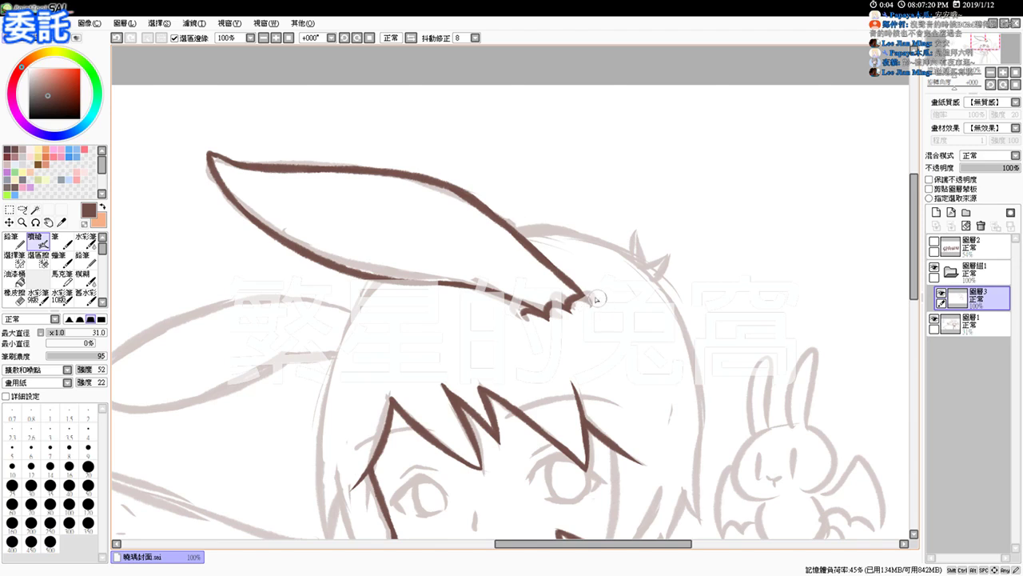
Remove the fluffy tuft at the upper ear's base and ink a new zigzag tuft joining both ear edges
key(ctrl+z)
key(ctrl+z)
key(ctrl+z)
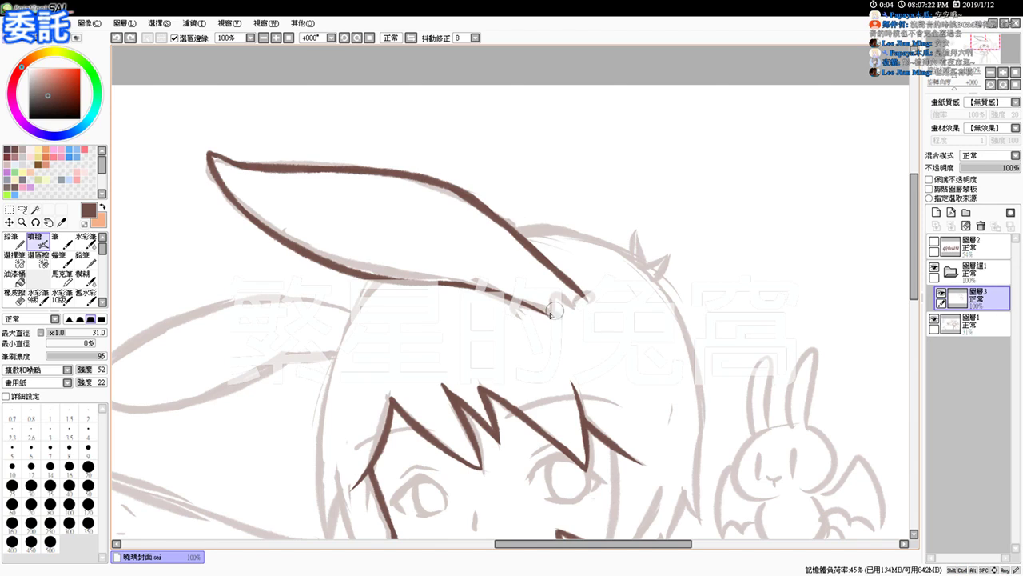
key(ctrl+z)
mouse_move(552, 319)
mouse_down()
mouse_move(592, 313)
mouse_move(588, 341)
mouse_move(590, 309)
mouse_up()
key(e)
key(b)
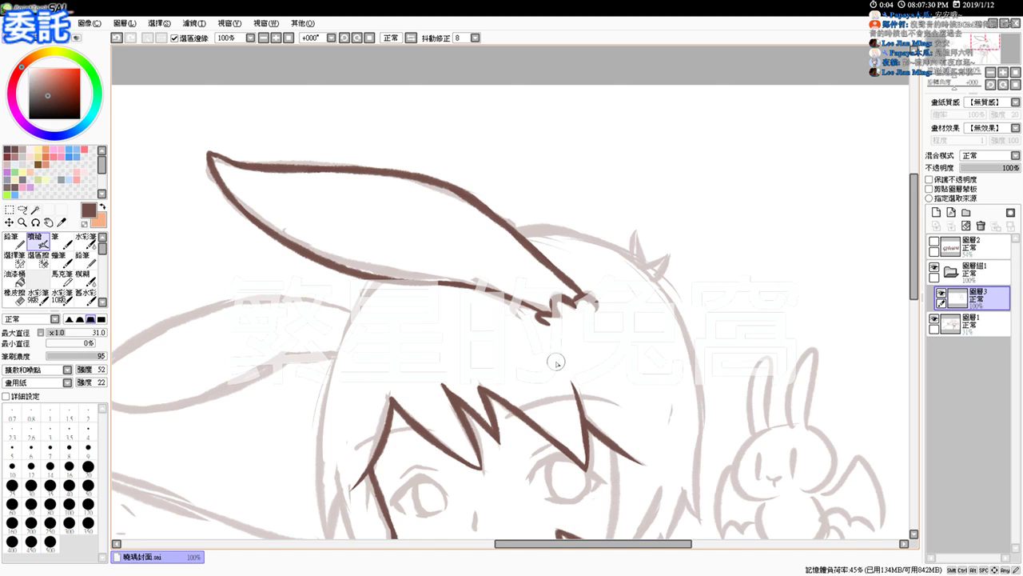
Ink the back hair outline from under the upper ear down past the cheek, on the lower ear's side
drag(386, 336, 409, 291)
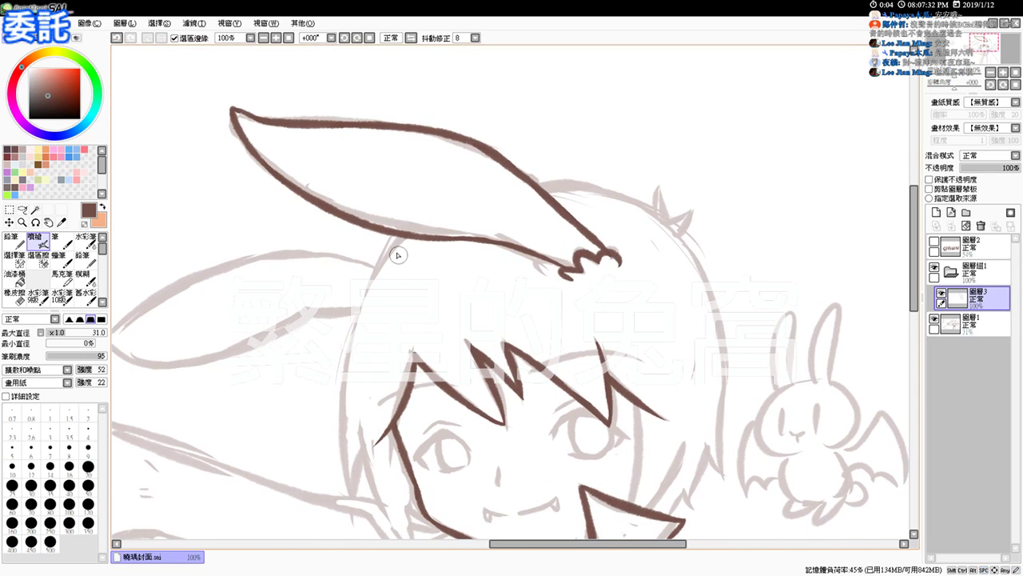
drag(401, 239, 334, 414)
key(ctrl+z)
drag(400, 238, 366, 470)
key(ctrl+z)
drag(405, 238, 375, 495)
Ink the crown's curve from the upper ear's top edge to the small hair sprout
mouse_move(545, 186)
mouse_down()
mouse_move(594, 190)
mouse_move(653, 221)
mouse_move(619, 193)
mouse_move(660, 236)
mouse_up()
key(ctrl+z)
key(ctrl+z)
drag(537, 184, 667, 233)
key(ctrl+z)
mouse_move(537, 186)
mouse_down()
mouse_move(655, 223)
mouse_move(668, 237)
mouse_up()
Ink the lower edge of the second rabbit ear from its pointed tip to the hair outline
drag(244, 286, 288, 325)
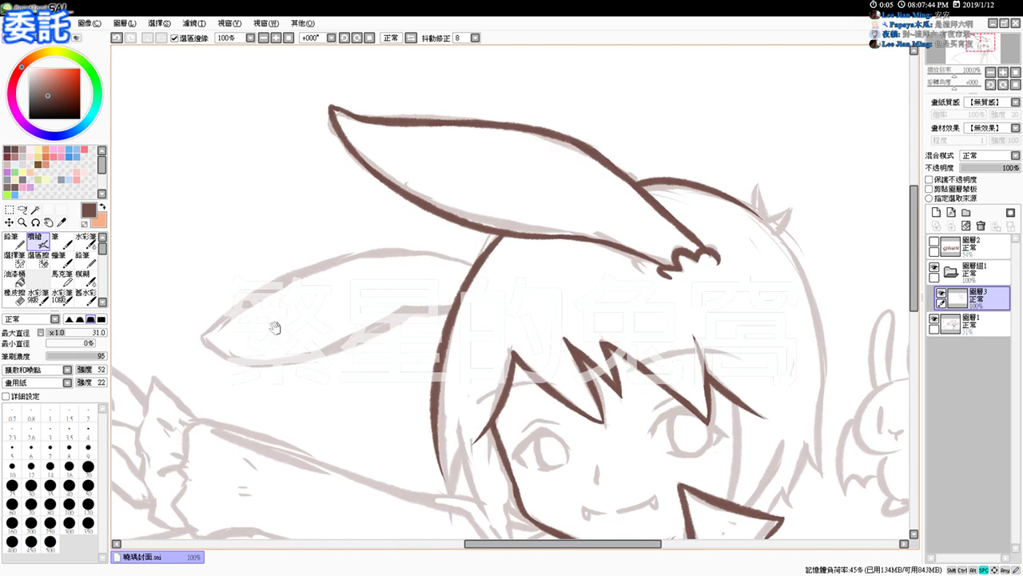
drag(197, 339, 395, 332)
key(ctrl+z)
mouse_move(198, 338)
mouse_down()
mouse_move(338, 348)
mouse_move(452, 310)
mouse_move(408, 326)
mouse_up()
key(ctrl+z)
key(ctrl+z)
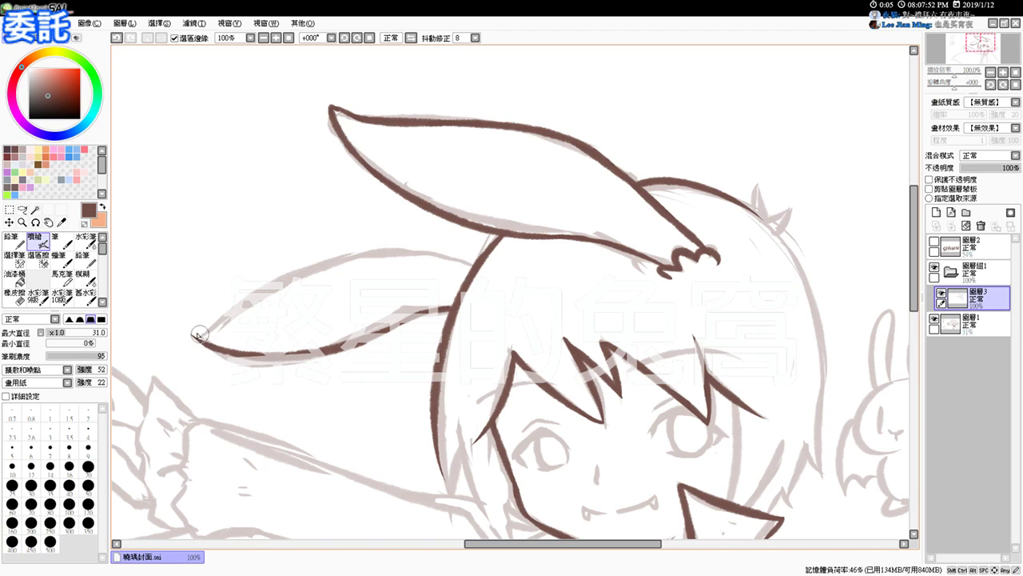
Ink the upper edge of the second rabbit ear from its tip back to the hair outline
mouse_move(195, 334)
mouse_down()
mouse_move(290, 283)
mouse_move(456, 254)
mouse_up()
key(ctrl+z)
drag(202, 329, 424, 249)
mouse_move(363, 251)
mouse_down()
mouse_move(414, 248)
mouse_move(477, 265)
mouse_up()
key(ctrl+z)
key(ctrl+z)
Ink the pointed hair sprout at the end of the crown curve and set the eraser size to 20
drag(750, 361, 498, 258)
key(e)
mouse_move(519, 113)
mouse_down()
mouse_move(500, 88)
mouse_move(509, 77)
mouse_move(505, 103)
mouse_move(504, 76)
mouse_move(514, 105)
mouse_move(506, 75)
mouse_move(515, 118)
mouse_move(541, 100)
mouse_up()
key(b)
key(ctrl+z)
key(ctrl+z)
key(ctrl+z)
drag(542, 101, 527, 127)
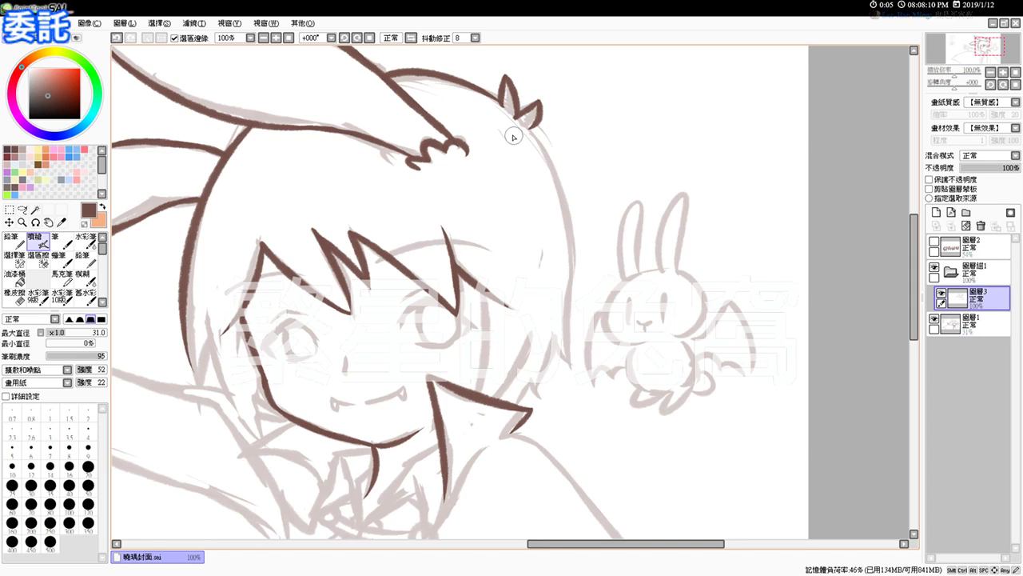
key(e)
click(90, 466)
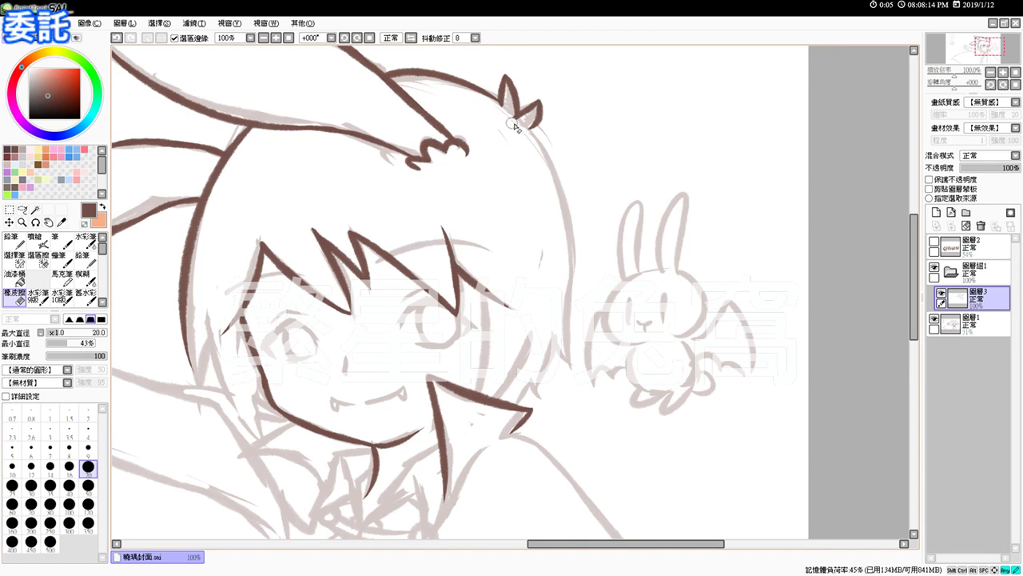
key(b)
drag(533, 129, 574, 224)
key(ctrl+z)
mouse_move(533, 130)
mouse_down()
mouse_move(571, 230)
mouse_move(569, 220)
mouse_move(560, 336)
mouse_up()
key(ctrl+z)
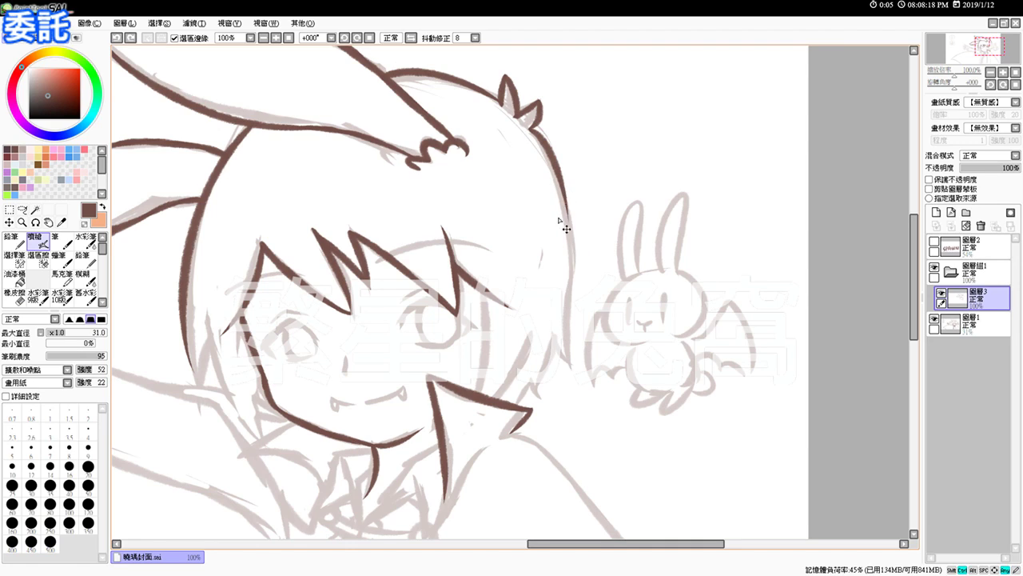
drag(558, 170, 559, 336)
key(ctrl+z)
key(ctrl+z)
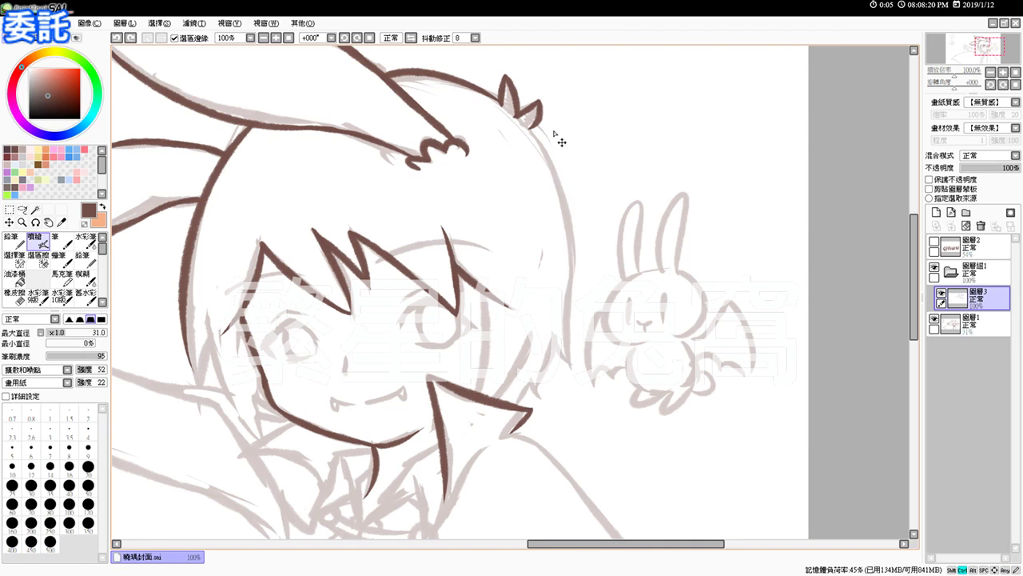
Ink the outer hair outline from the sprout down to its pointed tip beside the bat-winged bunny
drag(532, 128, 576, 300)
key(ctrl+z)
mouse_move(533, 129)
mouse_down()
mouse_move(576, 307)
mouse_move(569, 350)
mouse_up()
key(ctrl+z)
drag(582, 261, 570, 366)
key(ctrl+z)
drag(575, 256, 561, 347)
key(ctrl+z)
mouse_move(578, 272)
mouse_down()
mouse_move(564, 356)
mouse_move(574, 368)
mouse_up()
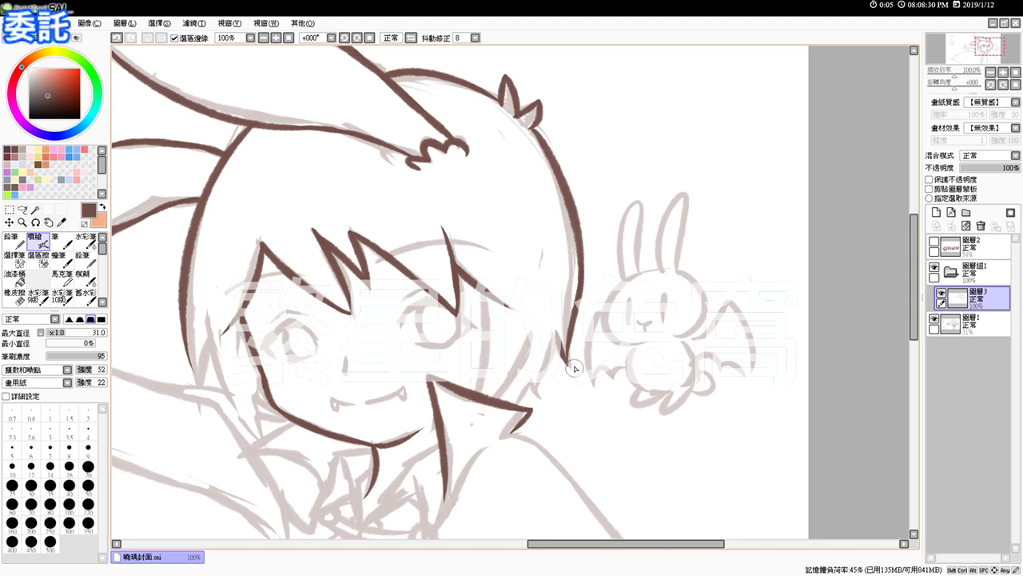
key(ctrl+z)
drag(577, 326, 568, 353)
Ink the inner hair line from the bangs down to the raised collar and the jagged hair tips behind it
drag(482, 291, 483, 377)
key(ctrl+z)
drag(483, 289, 482, 380)
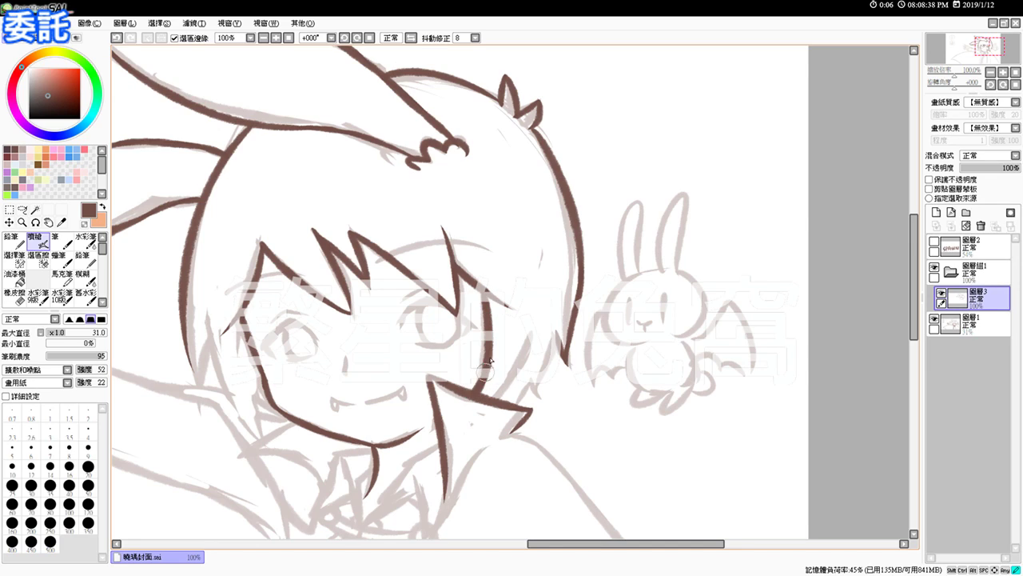
drag(531, 344, 511, 395)
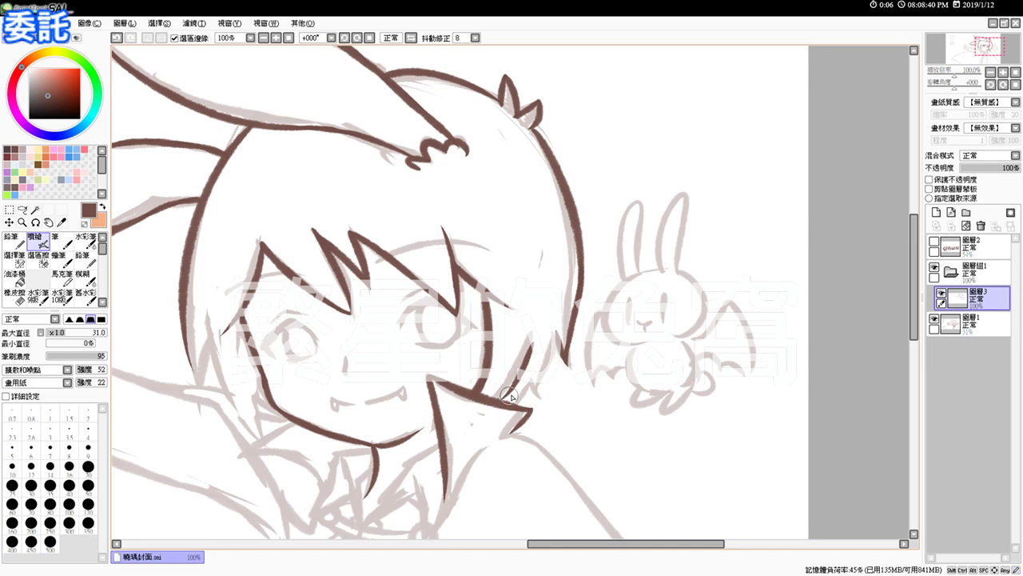
mouse_move(558, 343)
mouse_down()
mouse_move(538, 407)
mouse_move(500, 423)
mouse_move(523, 380)
mouse_up()
drag(512, 421, 550, 402)
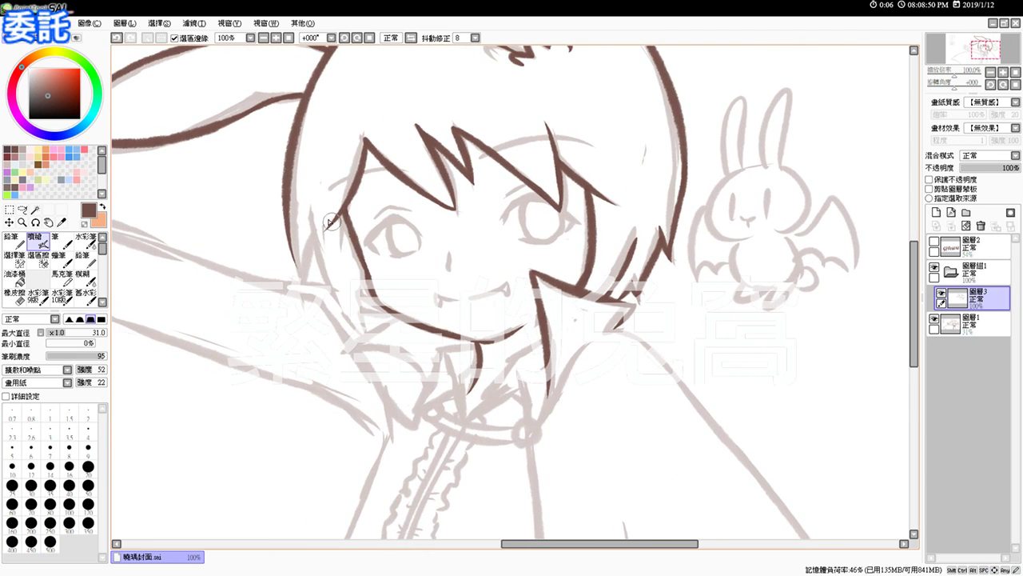
Ink the pointed end of the hair outline on the raised arm's side with a short stroke back up
drag(289, 218, 308, 288)
mouse_move(312, 242)
mouse_down()
mouse_move(306, 283)
mouse_move(314, 233)
mouse_up()
key(ctrl+z)
key(ctrl+z)
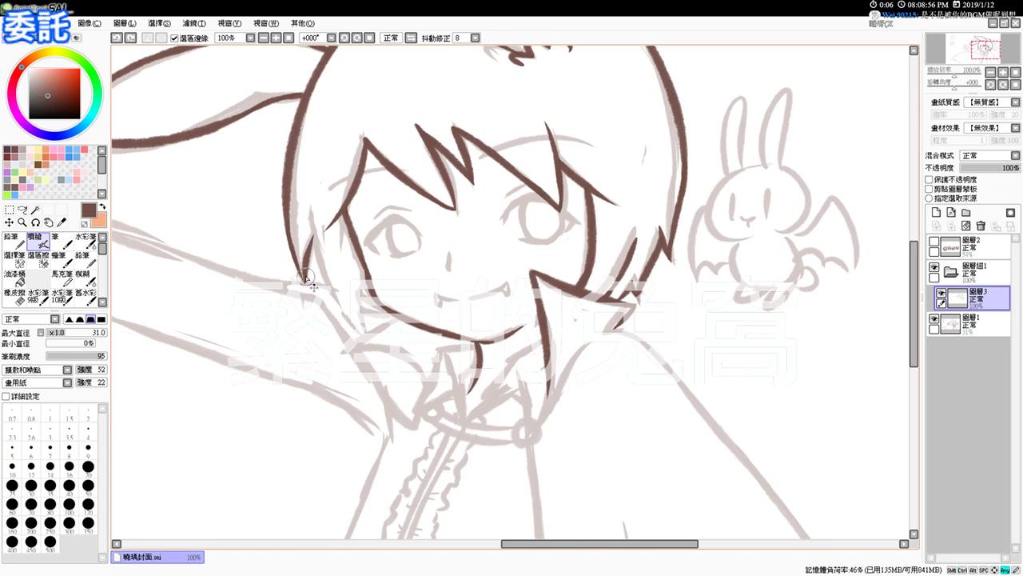
drag(297, 254, 303, 280)
Ink the pointed side lock beside the cheek, down from the hair tip and back up along the face
drag(311, 223, 357, 317)
key(ctrl+z)
mouse_move(313, 226)
mouse_down()
mouse_move(327, 268)
mouse_move(360, 302)
mouse_move(314, 226)
mouse_move(369, 323)
mouse_up()
key(ctrl+z)
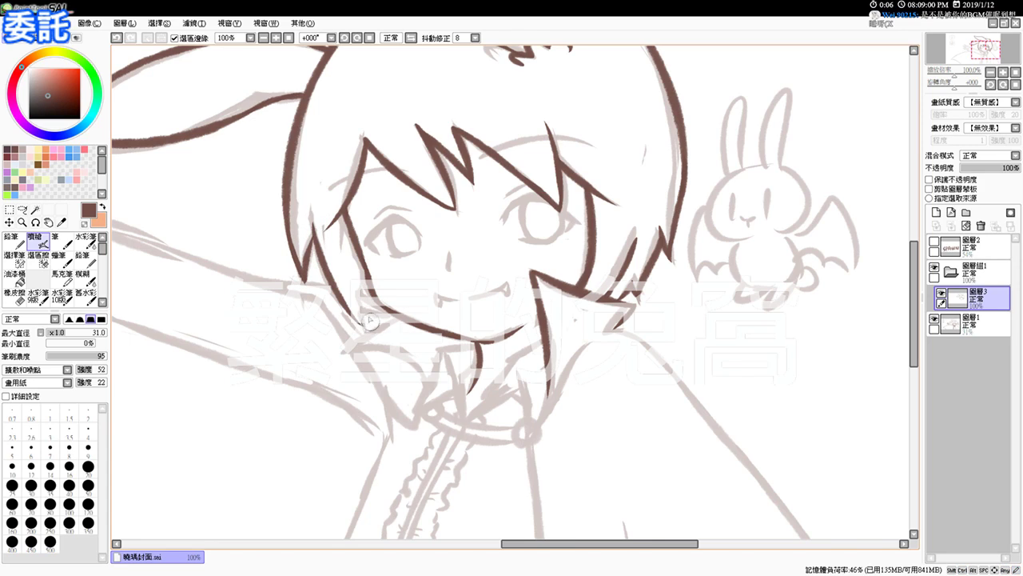
mouse_move(365, 273)
mouse_down()
mouse_move(366, 327)
mouse_move(365, 299)
mouse_move(360, 323)
mouse_move(337, 289)
mouse_up()
key(ctrl+z)
key(ctrl+z)
drag(361, 325, 330, 280)
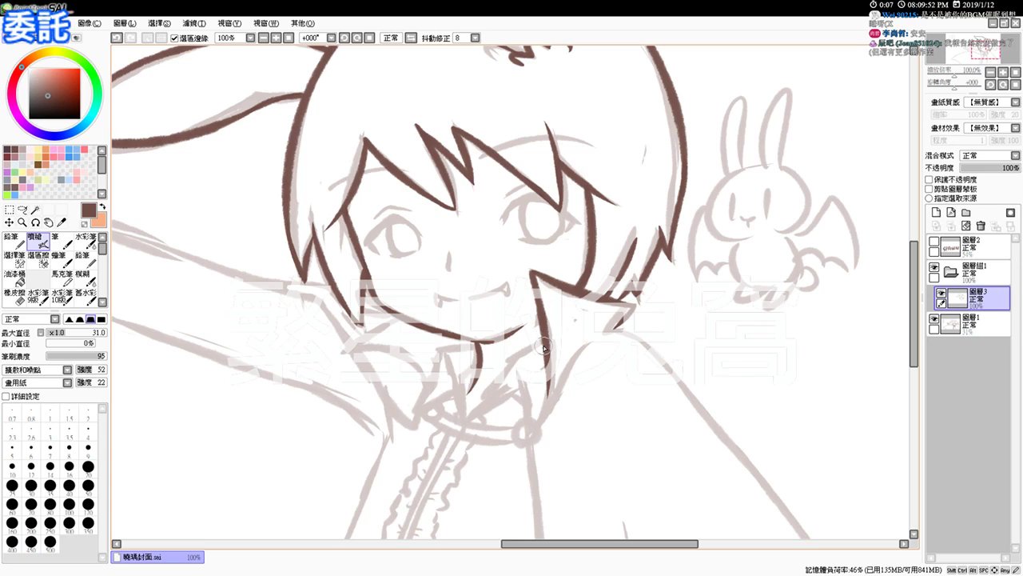
Ink the pointed shirt collar folds under the chin and the cape collar flap on the raised arm's side
mouse_move(542, 342)
mouse_down()
mouse_move(509, 358)
mouse_move(481, 411)
mouse_up()
mouse_move(437, 350)
mouse_down()
mouse_move(477, 351)
mouse_move(444, 361)
mouse_move(440, 351)
mouse_move(463, 415)
mouse_move(477, 409)
mouse_move(479, 419)
mouse_move(466, 419)
mouse_move(512, 378)
mouse_move(514, 361)
mouse_move(529, 402)
mouse_move(550, 391)
mouse_move(525, 410)
mouse_move(529, 420)
mouse_move(548, 375)
mouse_move(525, 415)
mouse_up()
key(ctrl+z)
key(ctrl+z)
mouse_move(438, 354)
mouse_down()
mouse_move(424, 408)
mouse_move(459, 399)
mouse_up()
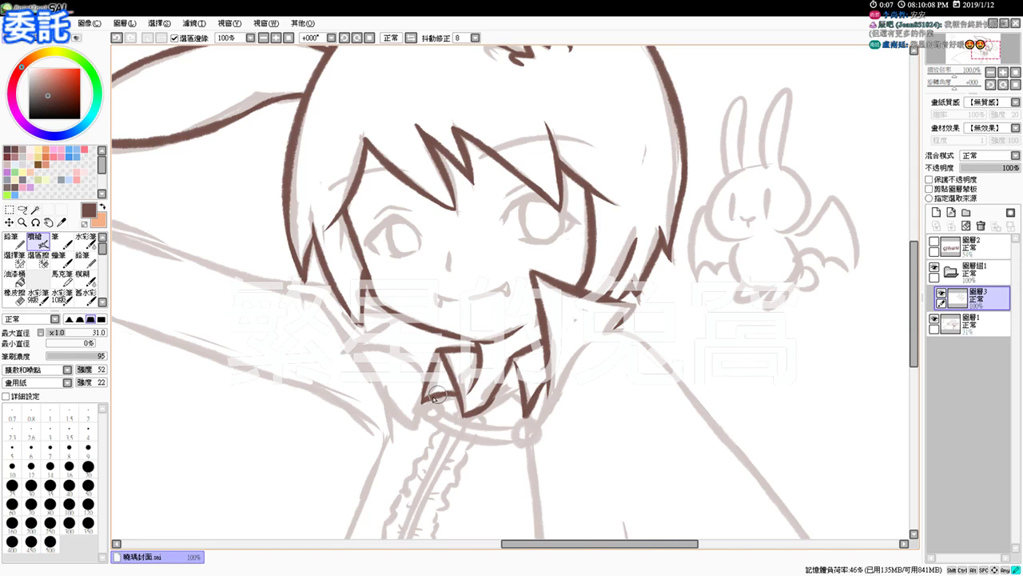
mouse_move(402, 321)
mouse_down()
mouse_move(343, 357)
mouse_move(373, 358)
mouse_move(426, 396)
mouse_move(404, 378)
mouse_move(442, 431)
mouse_move(427, 368)
mouse_up()
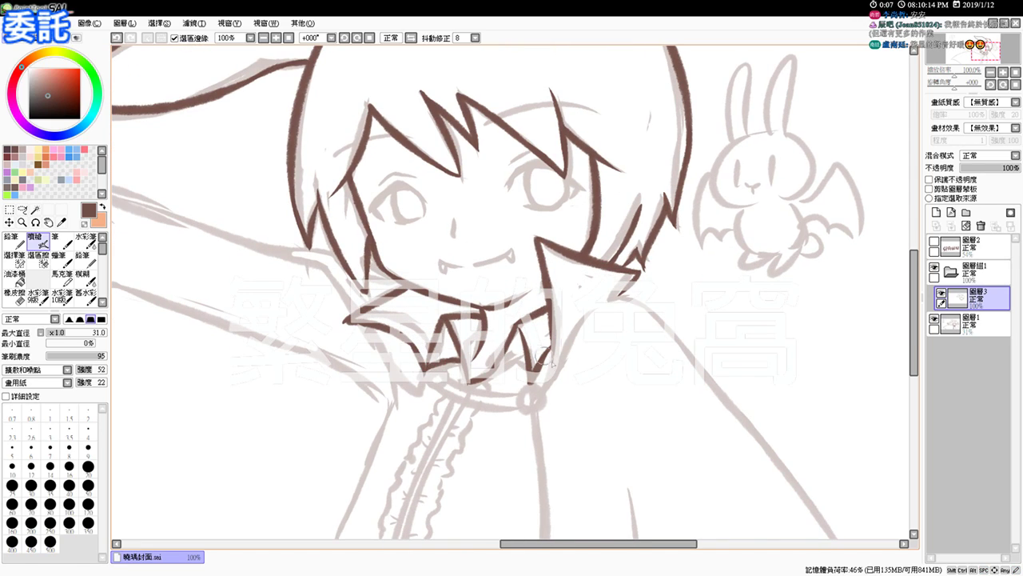
Ink the two round cape buttons below the collar and clean up the one on the raised arm's side
mouse_move(534, 398)
mouse_down()
mouse_move(525, 390)
mouse_move(536, 396)
mouse_up()
drag(419, 385, 422, 384)
key(e)
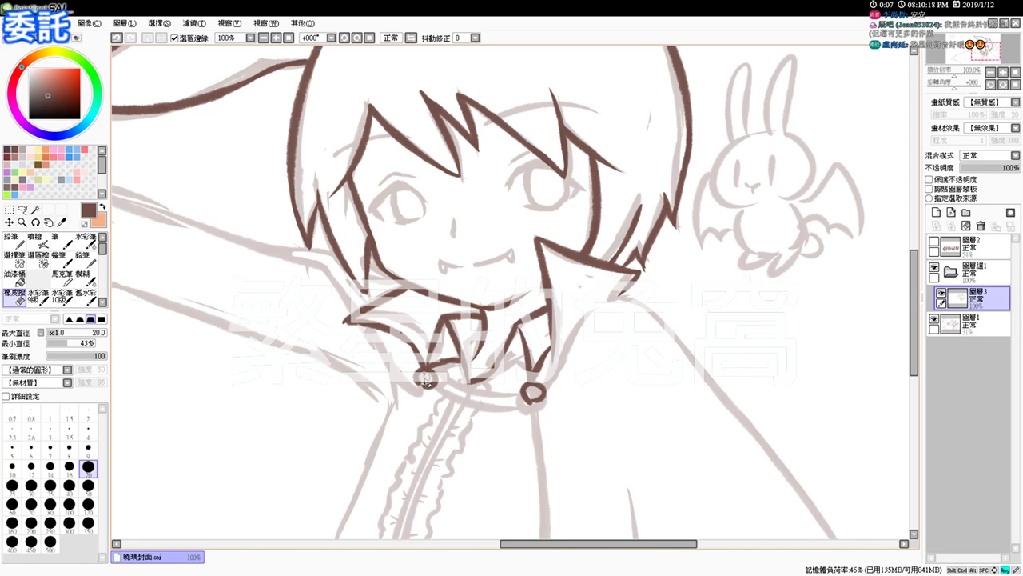
key(e)
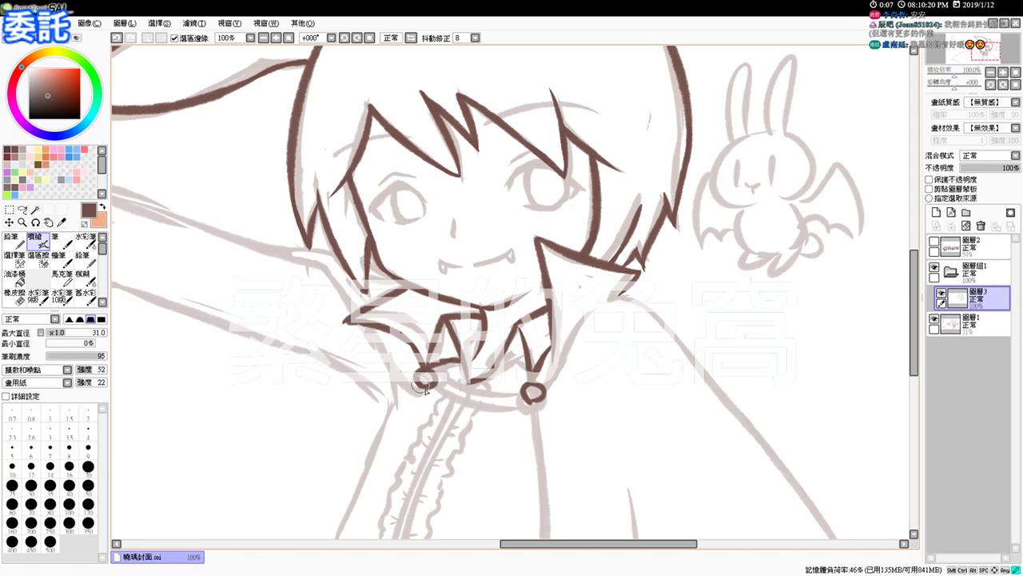
Ink the curved double-line strap connecting the two cape buttons
drag(437, 378, 520, 391)
mouse_move(434, 387)
mouse_down()
mouse_move(528, 400)
mouse_move(461, 398)
mouse_move(534, 394)
mouse_move(491, 392)
mouse_move(496, 402)
mouse_up()
key(ctrl+z)
key(ctrl+z)
key(ctrl+z)
key(ctrl+z)
key(ctrl+z)
Ink the start of the cape's front edge below the button and the curve from the button up to the shoulder
drag(594, 426, 576, 383)
drag(513, 357, 524, 428)
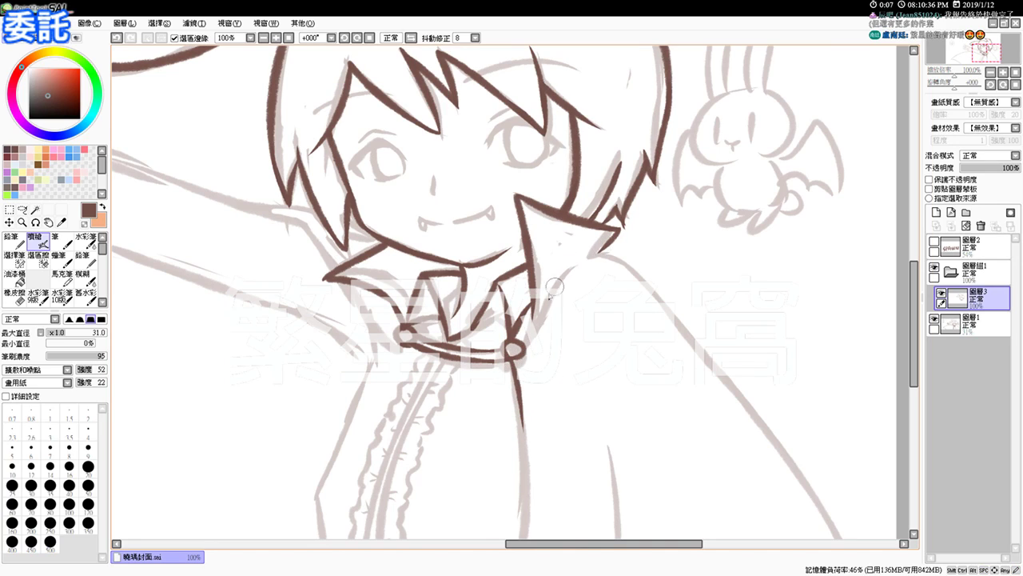
drag(514, 339, 567, 268)
key(ctrl+z)
drag(514, 342, 592, 259)
Ink the cape's outer edge from the collar over the shoulder down to the bottom of the canvas
drag(711, 270, 651, 255)
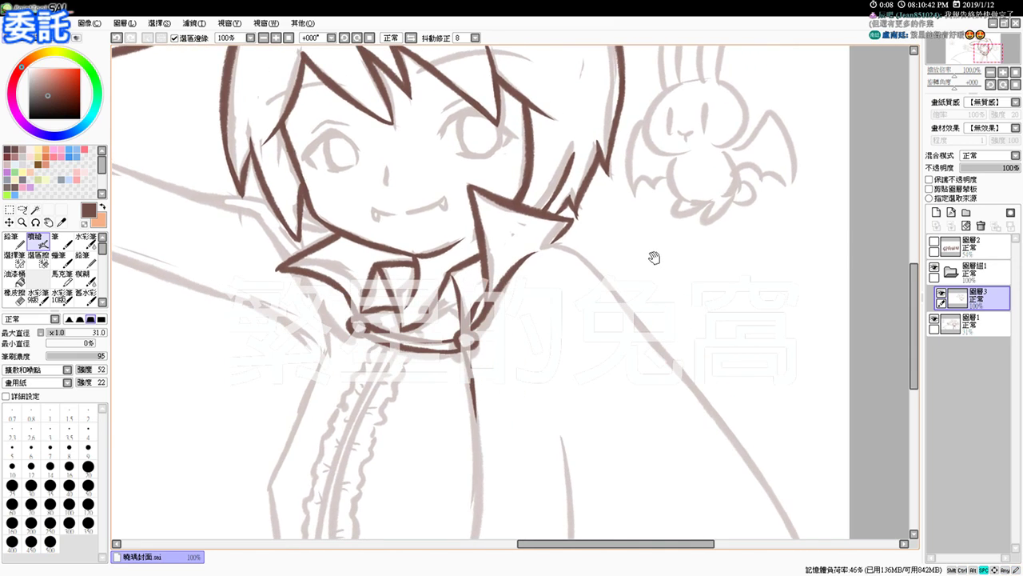
drag(702, 332, 636, 266)
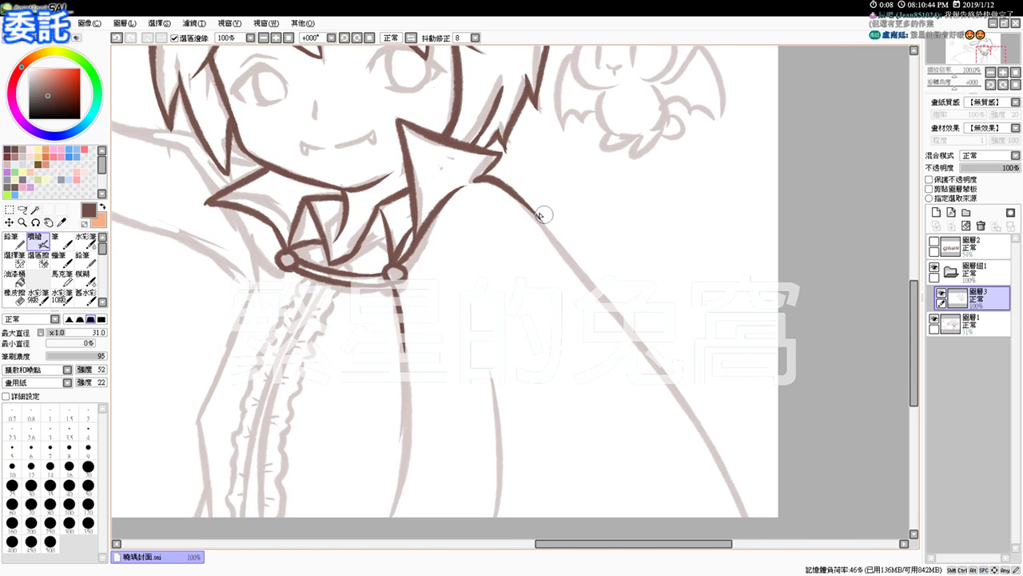
mouse_move(519, 202)
mouse_down()
mouse_move(634, 340)
mouse_move(741, 515)
mouse_up()
key(ctrl+z)
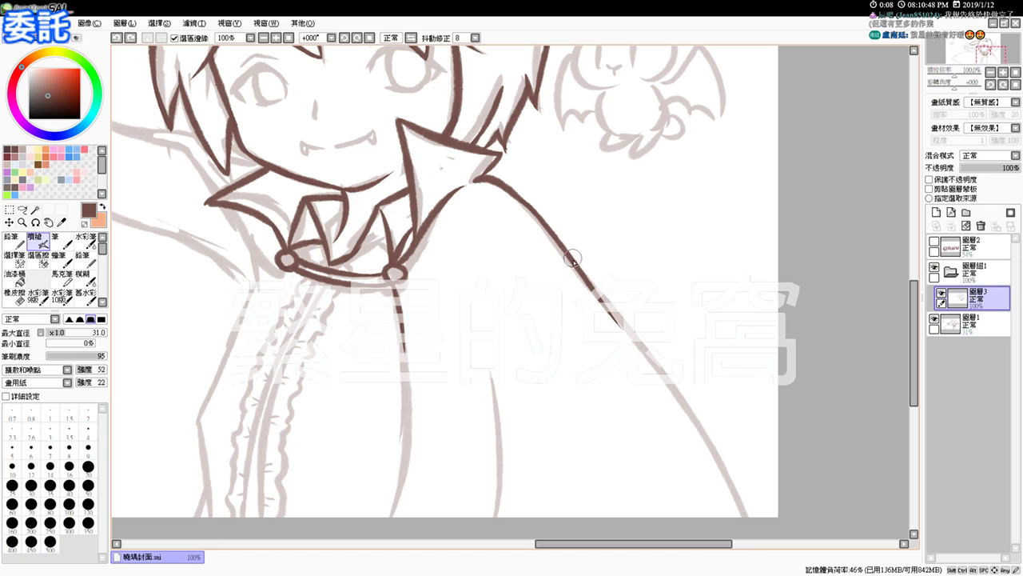
drag(573, 259, 741, 515)
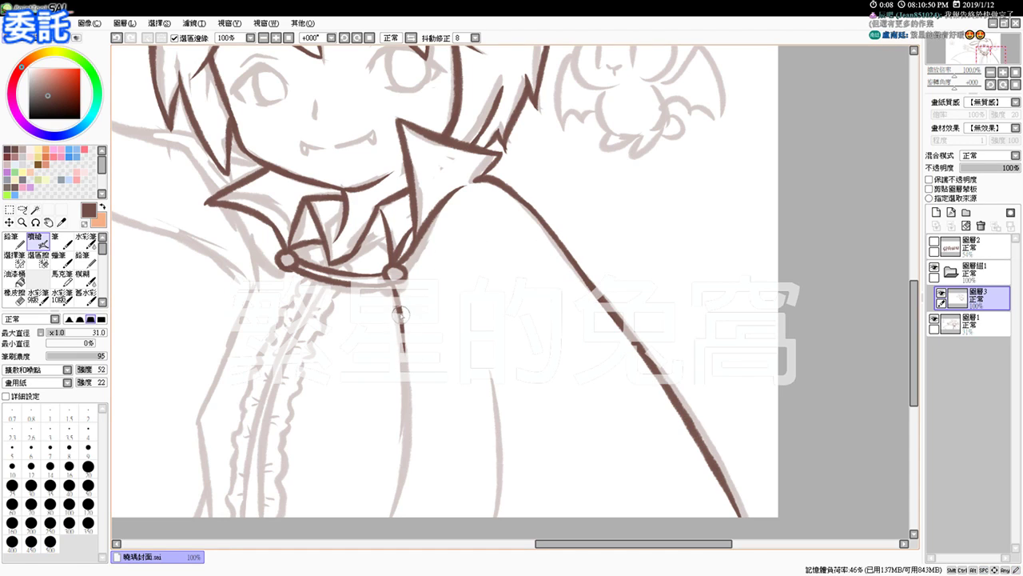
Extend the cape's front edge from the button down to the bottom of the canvas
drag(437, 390, 459, 343)
drag(421, 266, 409, 468)
key(ctrl+z)
drag(416, 246, 409, 469)
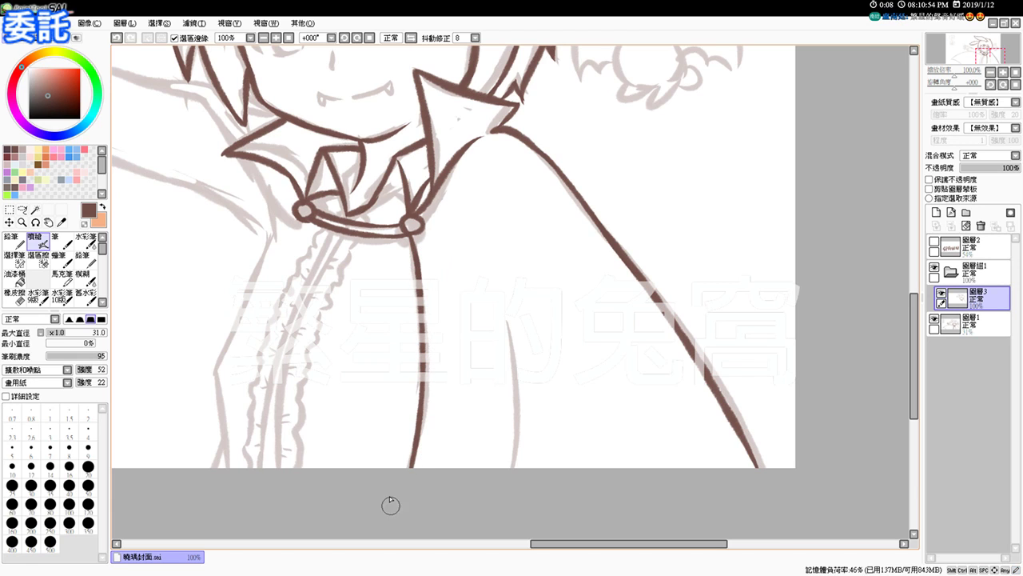
Ink the outer edge of the cape collar on the raised arm's side, from its point down to the button
drag(439, 304, 666, 488)
mouse_move(548, 331)
mouse_down()
mouse_move(536, 435)
mouse_move(488, 456)
mouse_up()
mouse_move(723, 281)
mouse_down()
mouse_move(686, 272)
mouse_move(722, 220)
mouse_up()
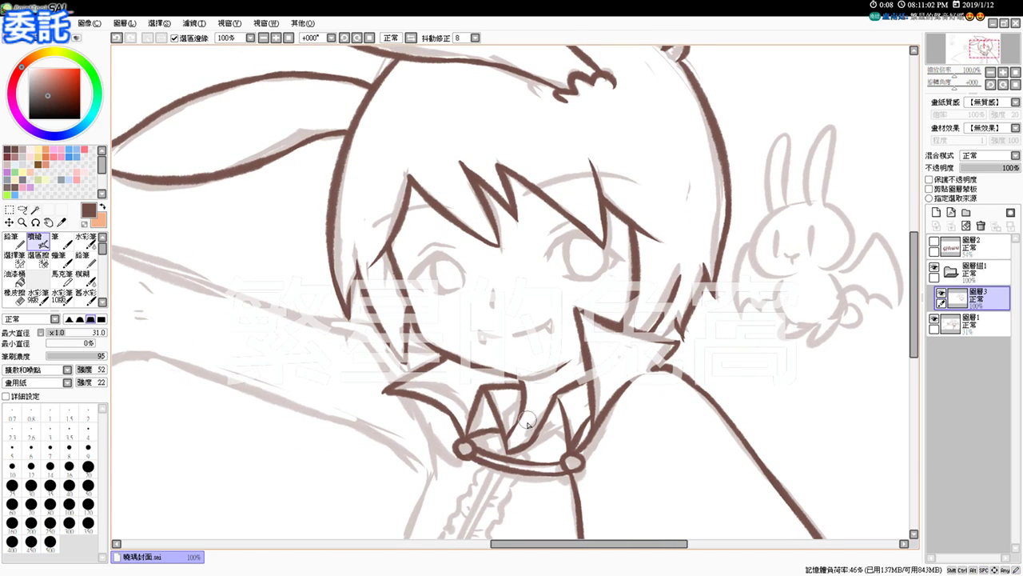
drag(518, 452, 536, 354)
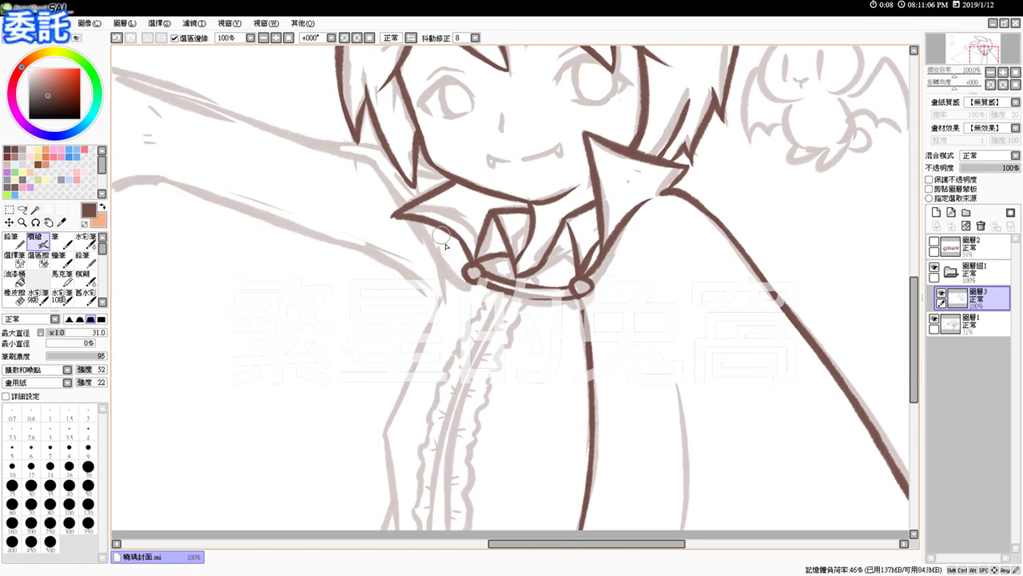
drag(414, 219, 443, 276)
key(ctrl+z)
drag(413, 220, 447, 279)
key(ctrl+z)
mouse_move(416, 218)
mouse_down()
mouse_move(441, 266)
mouse_move(474, 286)
mouse_up()
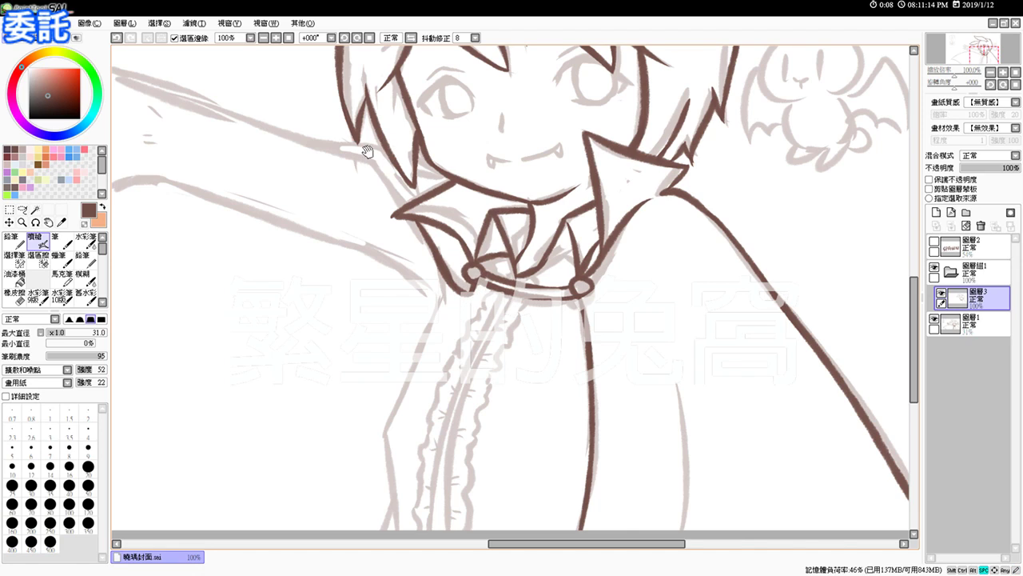
Ink the upper edge of the outstretched arm's sleeve from the cuff to the hair tips
drag(372, 148, 532, 229)
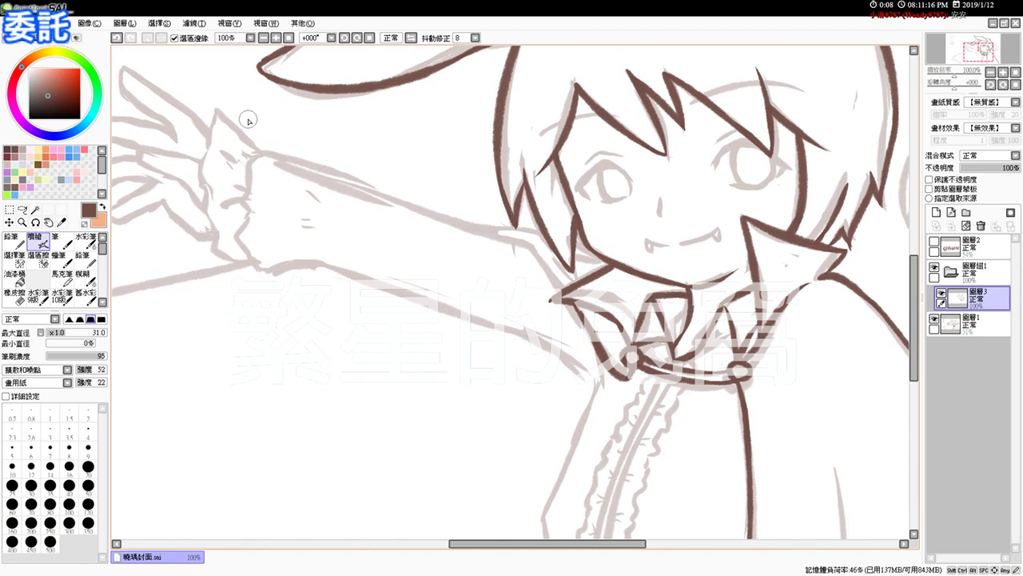
mouse_move(257, 157)
mouse_down()
mouse_move(298, 168)
mouse_move(286, 157)
mouse_move(325, 188)
mouse_move(500, 255)
mouse_up()
key(ctrl+z)
key(ctrl+z)
mouse_move(337, 190)
mouse_down()
mouse_move(520, 248)
mouse_move(531, 246)
mouse_move(485, 231)
mouse_move(534, 240)
mouse_up()
key(ctrl+z)
key(ctrl+z)
mouse_move(473, 227)
mouse_down()
mouse_move(546, 235)
mouse_move(497, 229)
mouse_up()
key(ctrl+z)
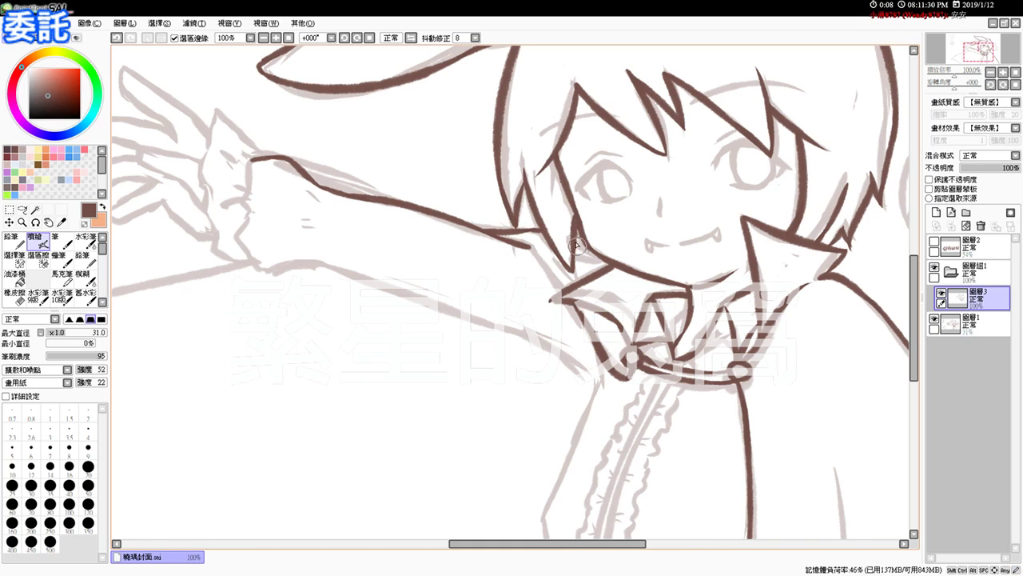
Ink the shoulder line from the end of the upper sleeve edge down to the cape collar's point
drag(525, 241, 571, 303)
key(ctrl+z)
drag(525, 242, 567, 283)
key(ctrl+z)
mouse_move(520, 238)
mouse_down()
mouse_move(565, 291)
mouse_move(545, 260)
mouse_up()
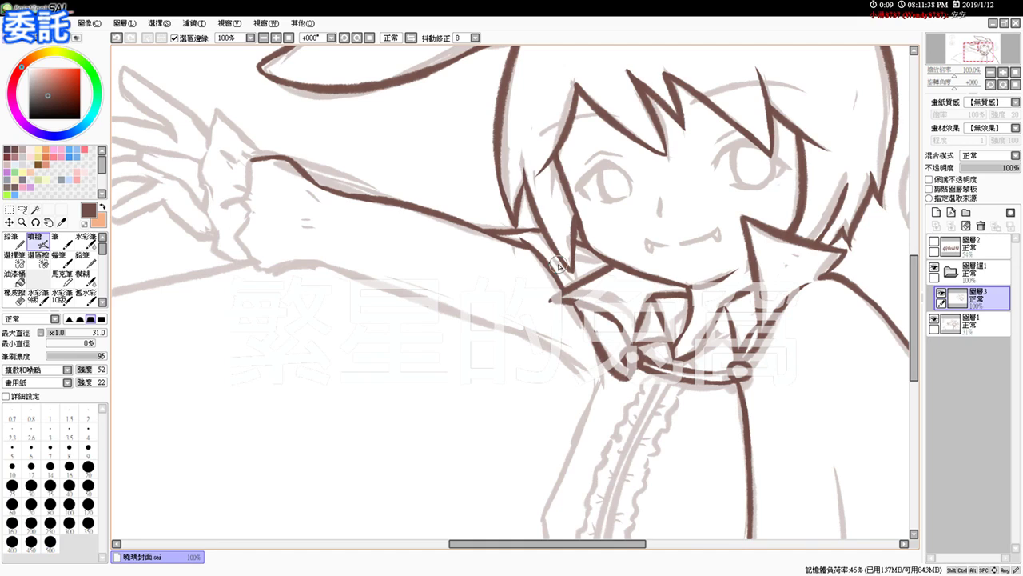
mouse_move(260, 270)
mouse_down()
mouse_move(346, 267)
mouse_move(525, 324)
mouse_up()
key(ctrl+z)
drag(328, 264, 548, 339)
key(ctrl+z)
key(ctrl+z)
Erase the uneven section of the upper sleeve edge near the cuff and redraw it as a smooth line
key(e)
mouse_move(314, 191)
mouse_down()
mouse_move(377, 209)
mouse_move(314, 190)
mouse_move(369, 205)
mouse_up()
key(b)
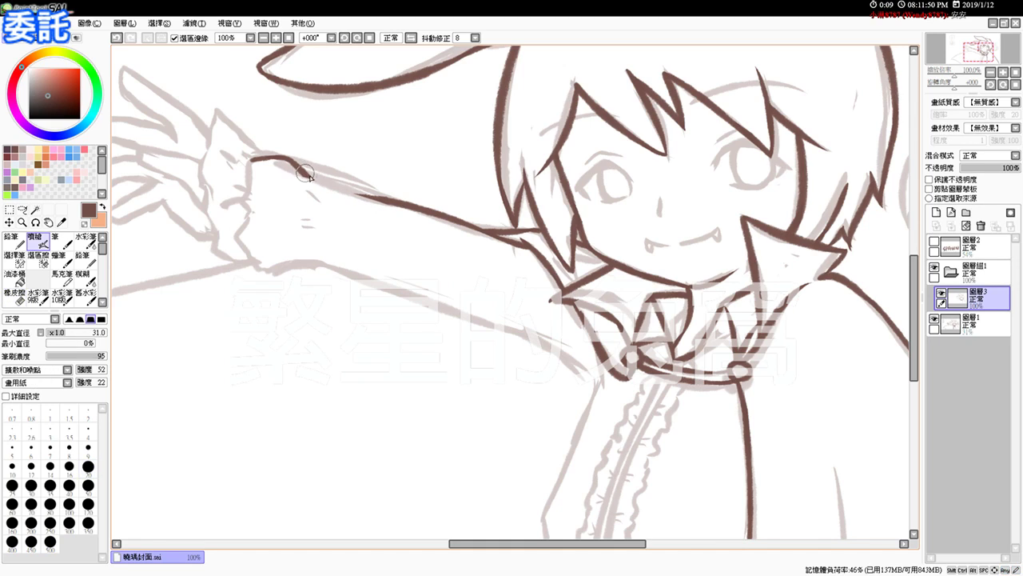
drag(304, 173, 392, 203)
key(ctrl+z)
drag(307, 176, 416, 205)
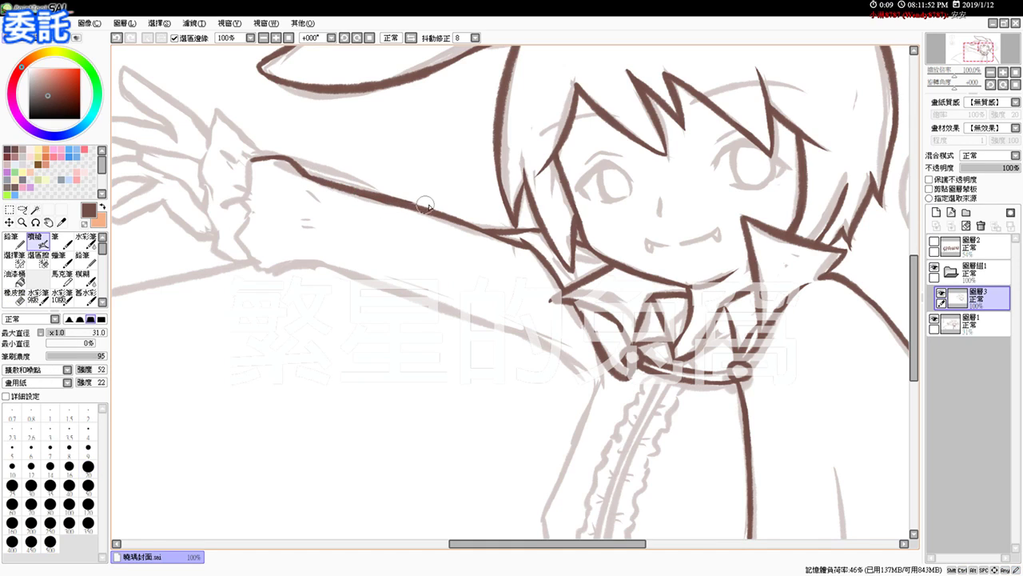
Ink the outstretched arm's lower sleeve edge from cuff to armpit and the body's side from there to the canvas edge
drag(315, 267, 518, 344)
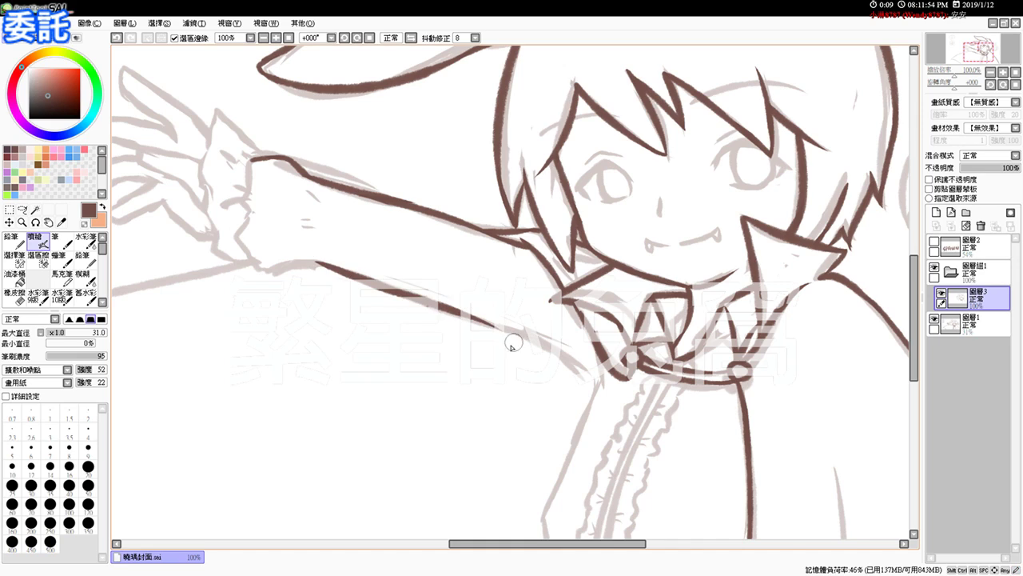
drag(450, 310, 590, 381)
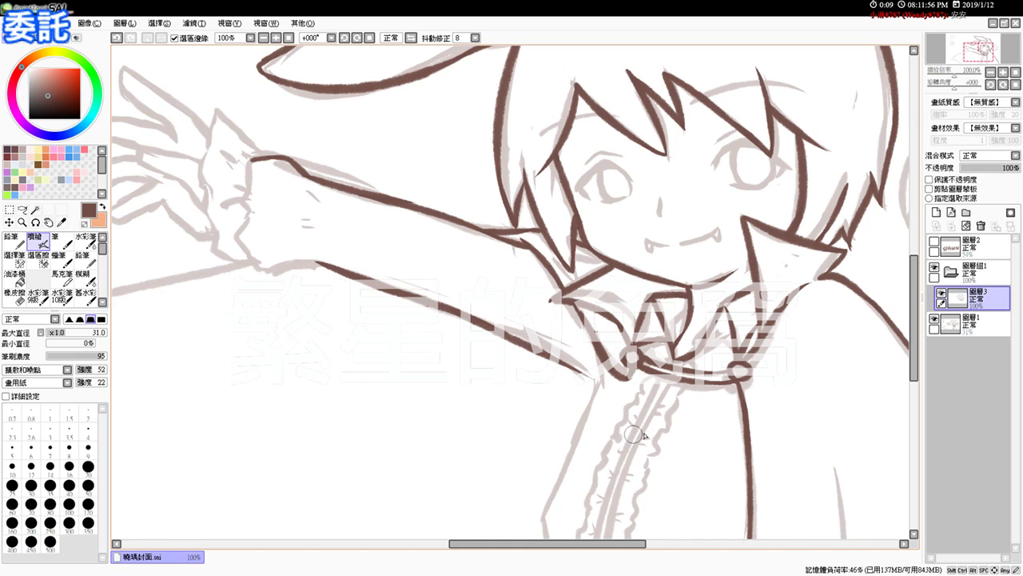
scroll(630, 435, down, 3)
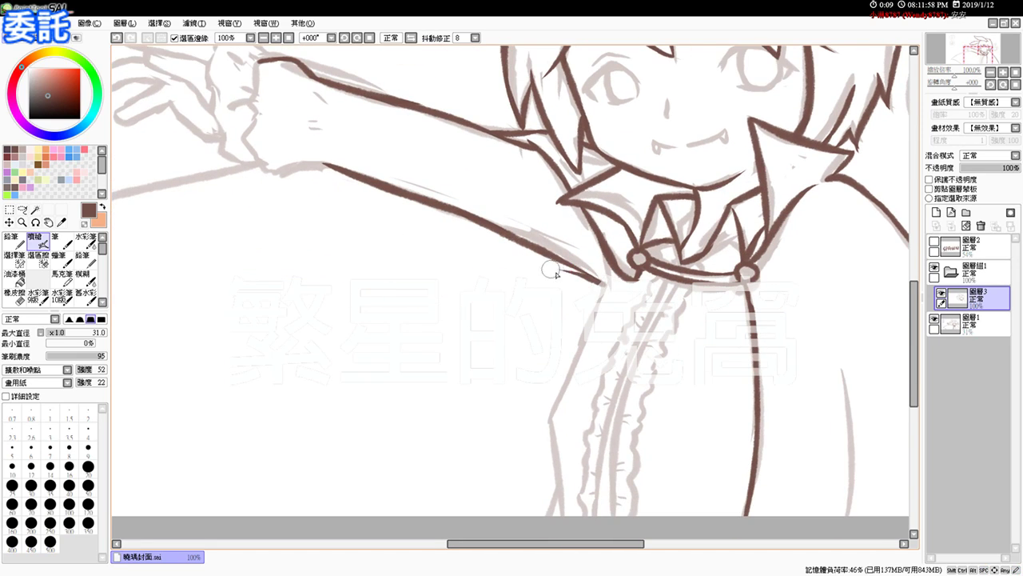
drag(604, 281, 557, 420)
scroll(583, 333, down, 2)
drag(563, 365, 606, 260)
drag(563, 366, 567, 475)
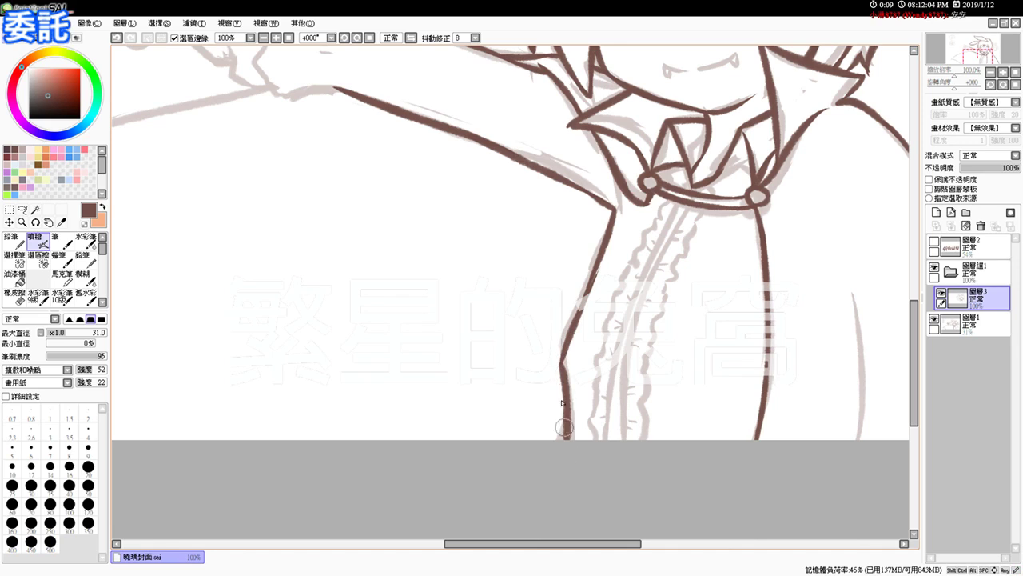
scroll(565, 464, up, 2)
key(ctrl+z)
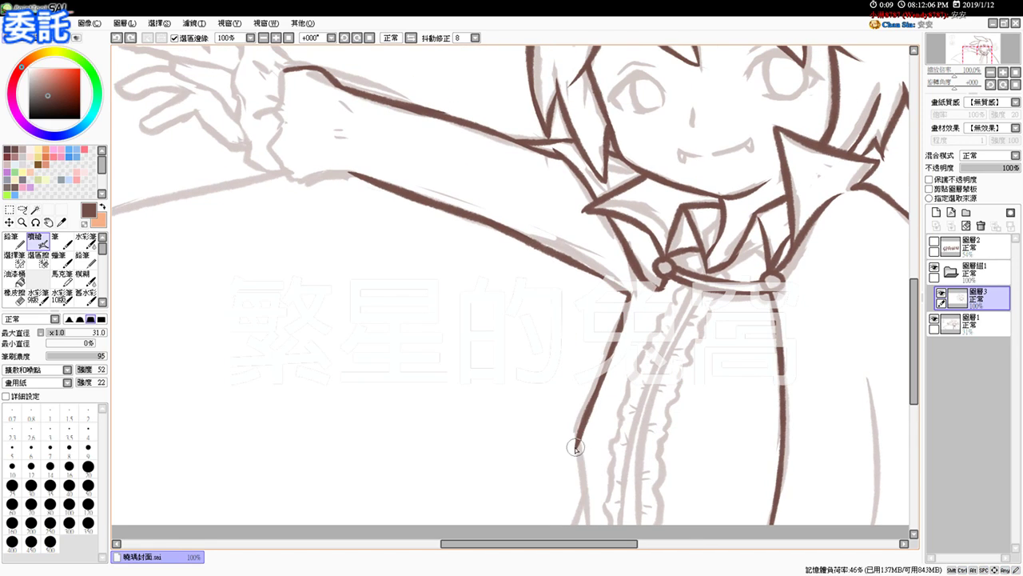
mouse_move(577, 446)
mouse_down()
mouse_move(590, 494)
mouse_move(583, 464)
mouse_move(588, 485)
mouse_move(572, 525)
mouse_up()
Ink the wavy cuff opening at the end of the outstretched sleeve, joining both sleeve edges, plus the short crease lines beside it
drag(573, 393, 528, 418)
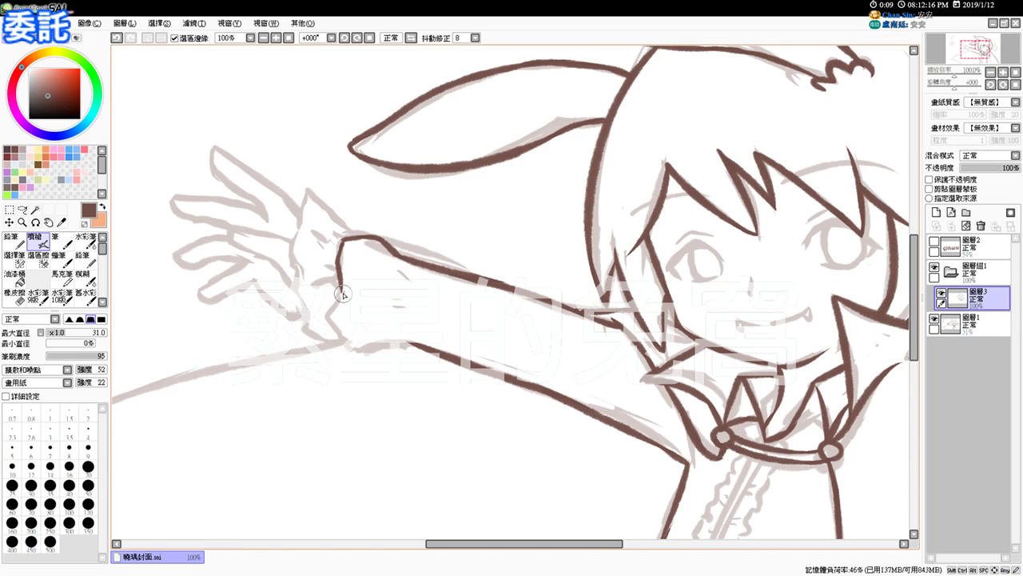
key(ctrl+z)
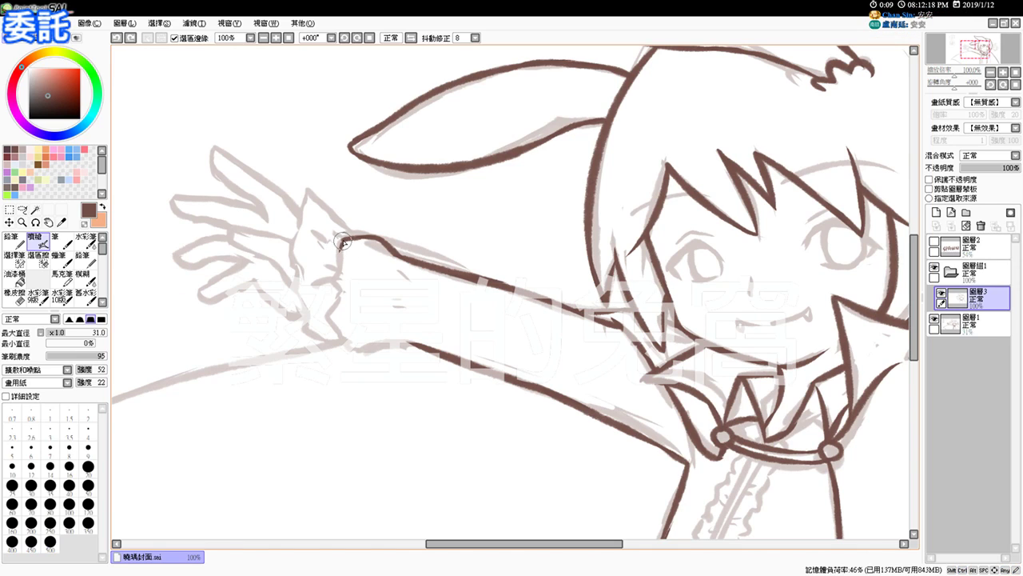
mouse_move(350, 238)
mouse_down()
mouse_move(333, 322)
mouse_move(359, 347)
mouse_move(408, 338)
mouse_move(390, 342)
mouse_move(416, 348)
mouse_up()
mouse_move(382, 272)
mouse_down()
mouse_move(406, 294)
mouse_move(390, 293)
mouse_move(405, 318)
mouse_up()
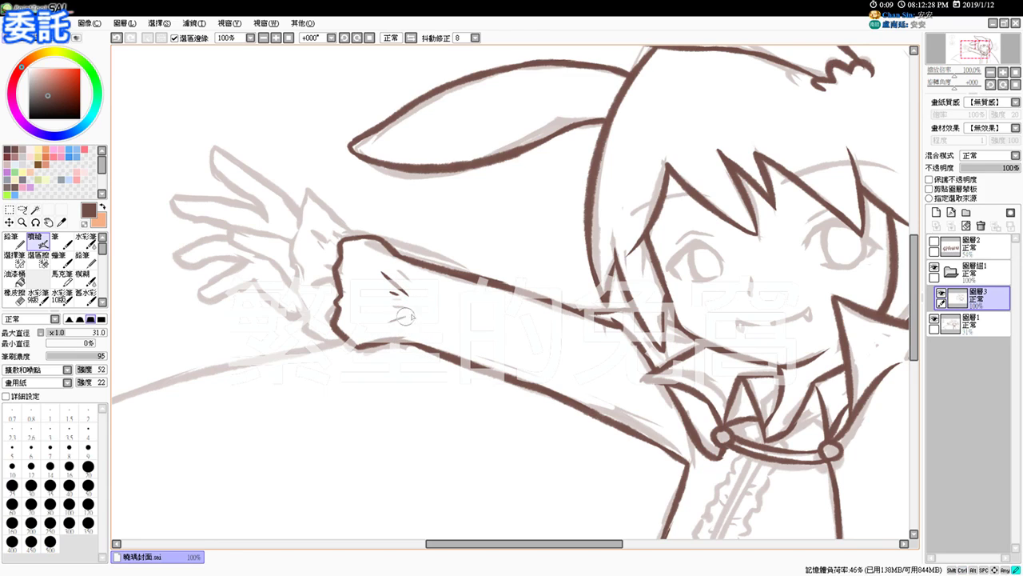
Ink the ruffle around the wrist beyond the sleeve cuff, with its pointed tip, zigzag outer edge and small fold lines
mouse_move(353, 233)
mouse_down()
mouse_move(317, 193)
mouse_move(357, 230)
mouse_up()
key(ctrl+z)
key(ctrl+z)
drag(326, 190, 359, 239)
key(ctrl+z)
drag(323, 189, 352, 237)
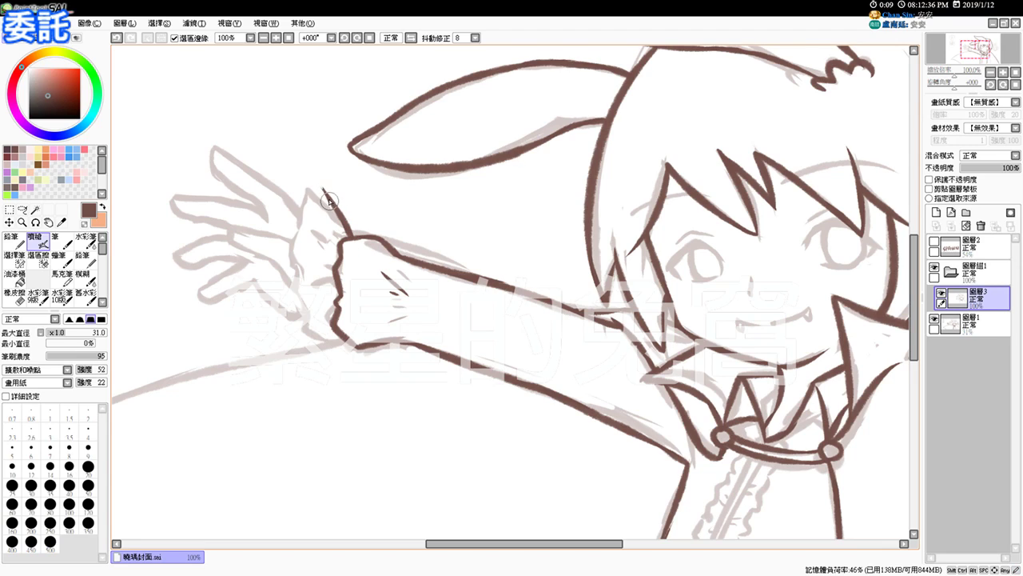
mouse_move(325, 193)
mouse_down()
mouse_move(318, 185)
mouse_move(312, 212)
mouse_move(331, 203)
mouse_move(318, 185)
mouse_move(331, 201)
mouse_move(311, 202)
mouse_move(303, 241)
mouse_move(314, 303)
mouse_move(341, 337)
mouse_up()
key(ctrl+z)
key(ctrl+z)
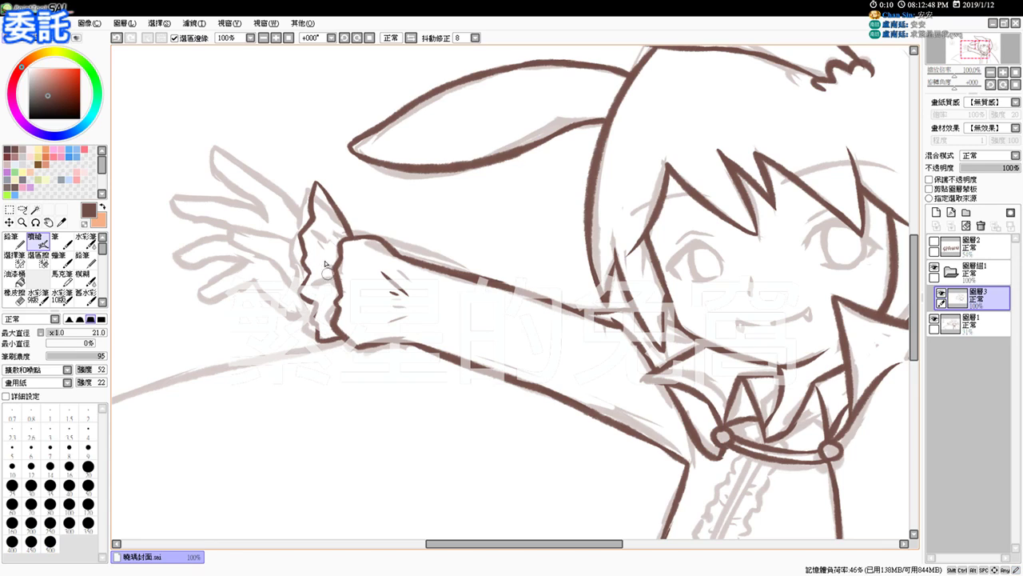
drag(317, 231, 325, 246)
Ink the upper edge of the open hand's topmost finger from the fingertip to the wrist ruffle
drag(215, 149, 296, 203)
key(ctrl+z)
mouse_move(214, 145)
mouse_down()
mouse_move(308, 220)
mouse_move(274, 187)
mouse_up()
key(ctrl+z)
key(ctrl+z)
mouse_move(310, 223)
mouse_down()
mouse_move(269, 194)
mouse_move(305, 217)
mouse_up()
key(ctrl+z)
key(ctrl+y)
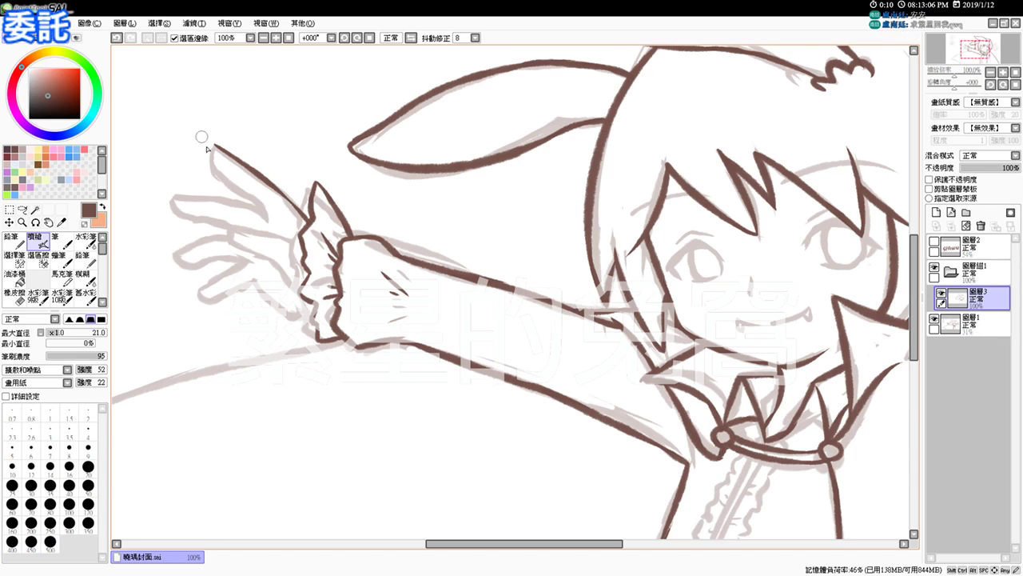
Round off the topmost finger's tip and ink its lower edge down to the gap before the second finger
mouse_move(216, 147)
mouse_down()
mouse_move(214, 169)
mouse_move(276, 216)
mouse_up()
key(ctrl+z)
key(ctrl+z)
key(ctrl+z)
drag(209, 154, 274, 211)
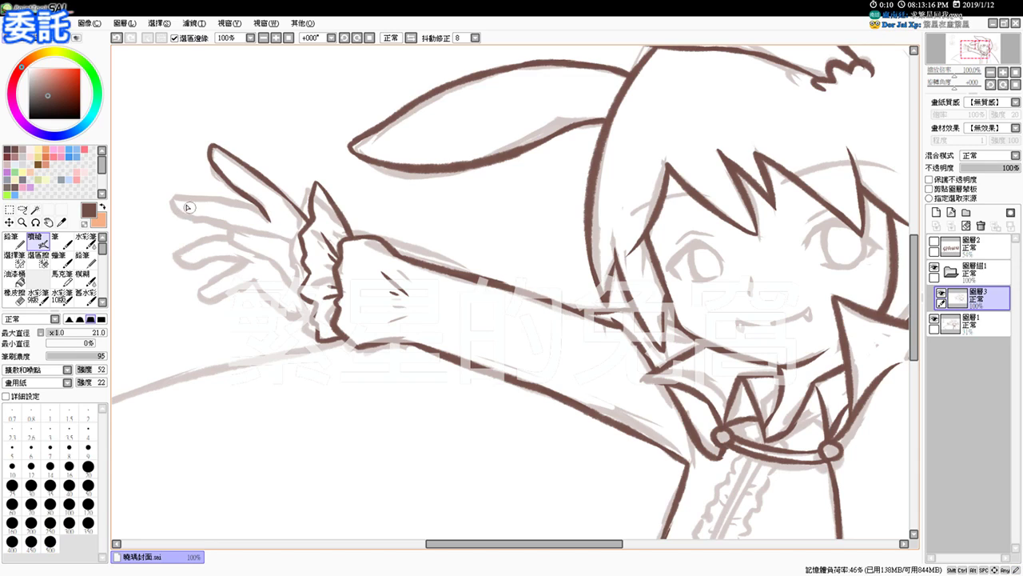
Ink the outline of the hand's second finger, with both edges meeting in a rounded tip
drag(170, 196, 264, 214)
key(ctrl+z)
drag(206, 195, 270, 220)
key(ctrl+z)
mouse_move(170, 199)
mouse_down()
mouse_move(180, 214)
mouse_move(235, 223)
mouse_up()
key(ctrl+z)
Ink the short third finger in the middle of the open hand, with both edges running back toward the wrist ruffle
drag(228, 229, 295, 282)
key(ctrl+z)
key(ctrl+z)
key(ctrl+z)
key(ctrl+z)
mouse_move(228, 229)
mouse_down()
mouse_move(291, 278)
mouse_move(271, 261)
mouse_move(300, 284)
mouse_up()
key(ctrl+z)
mouse_move(228, 228)
mouse_down()
mouse_move(291, 240)
mouse_move(298, 251)
mouse_up()
key(ctrl+z)
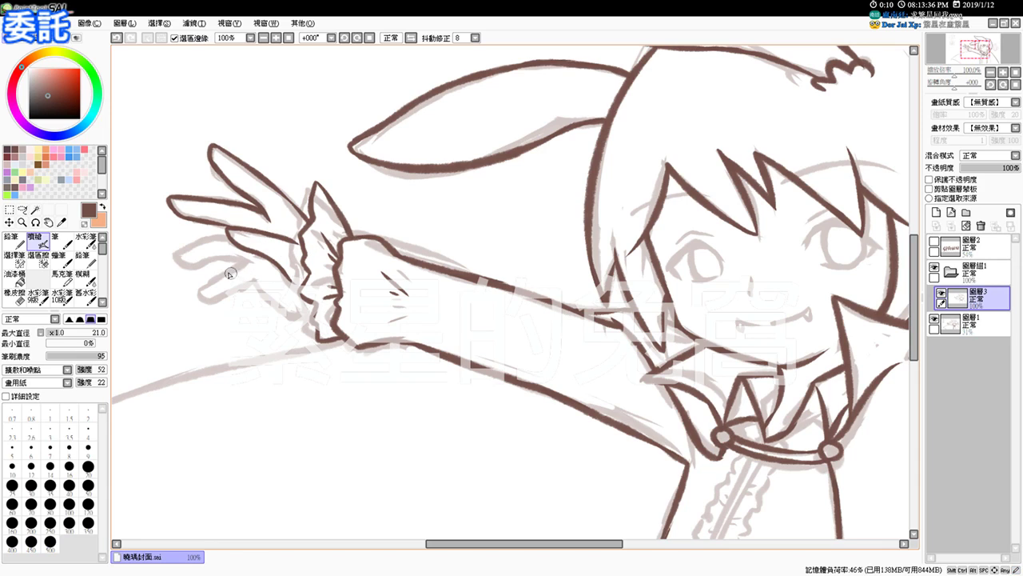
Ink the curved fourth finger just below the short middle one, including its rounded tip
mouse_move(229, 237)
mouse_down()
mouse_move(177, 255)
mouse_move(228, 235)
mouse_up()
key(ctrl+z)
mouse_move(175, 256)
mouse_down()
mouse_move(196, 268)
mouse_move(241, 257)
mouse_up()
key(ctrl+z)
key(ctrl+z)
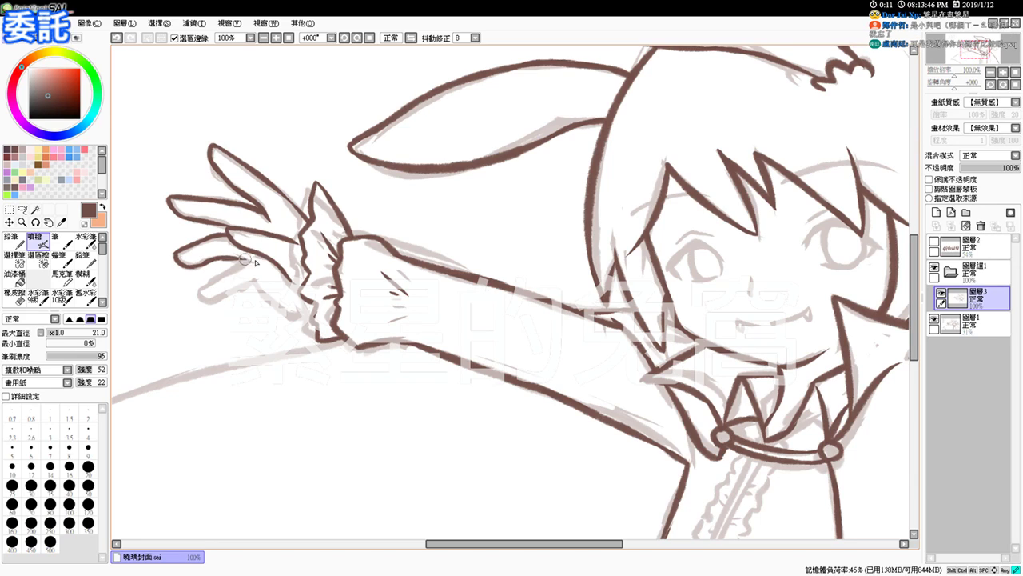
Ink the hand's lowest finger and continue its lower edge along the palm to the wrist ruffle
mouse_move(203, 291)
mouse_down()
mouse_move(249, 262)
mouse_move(235, 269)
mouse_move(228, 258)
mouse_move(251, 261)
mouse_move(233, 271)
mouse_up()
key(ctrl+z)
key(ctrl+z)
mouse_move(206, 298)
mouse_down()
mouse_move(267, 282)
mouse_move(256, 294)
mouse_move(254, 280)
mouse_move(299, 310)
mouse_move(286, 315)
mouse_move(273, 304)
mouse_move(309, 313)
mouse_up()
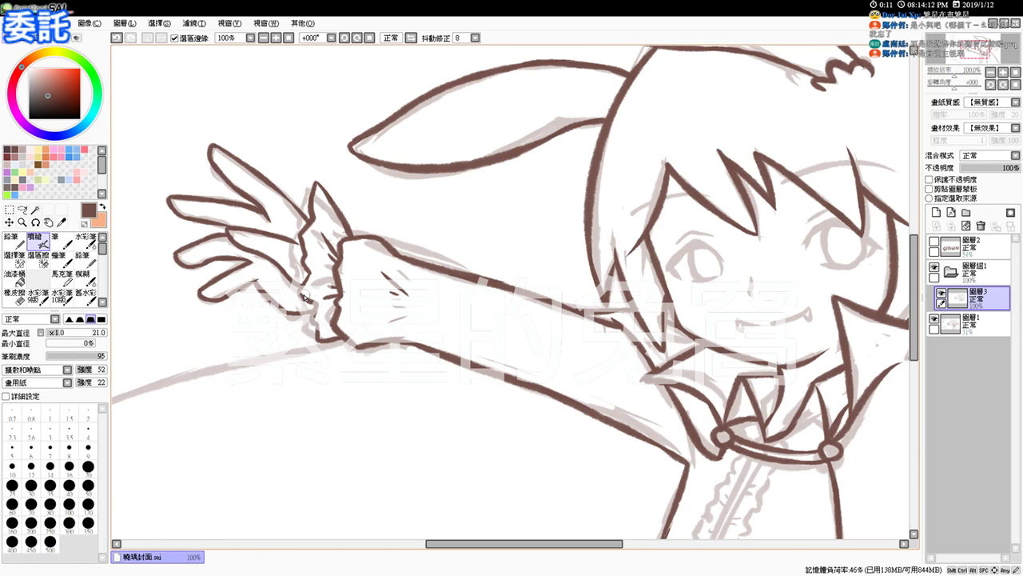
Ink the rounded head outline of the small bat-winged rabbit beside the character, redrawing the side curves until they follow the sketch
key(space)
drag(614, 361, 519, 322)
drag(548, 365, 537, 274)
drag(579, 212, 501, 320)
scroll(501, 320, up, 3)
scroll(524, 325, right, 3)
mouse_move(760, 307)
mouse_down()
mouse_move(599, 295)
mouse_move(614, 345)
mouse_up()
key(ctrl+z)
drag(635, 267, 615, 330)
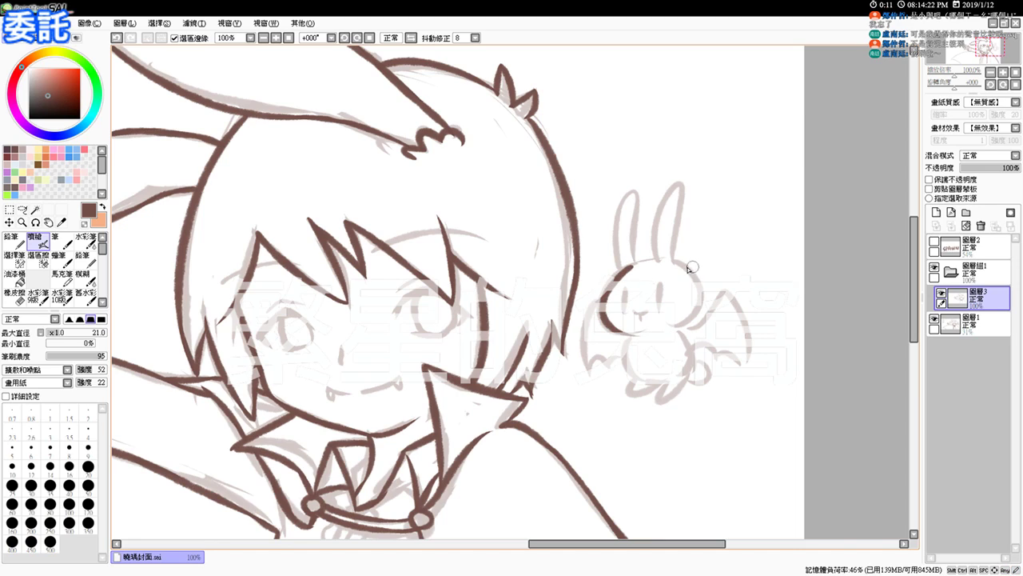
drag(670, 261, 682, 331)
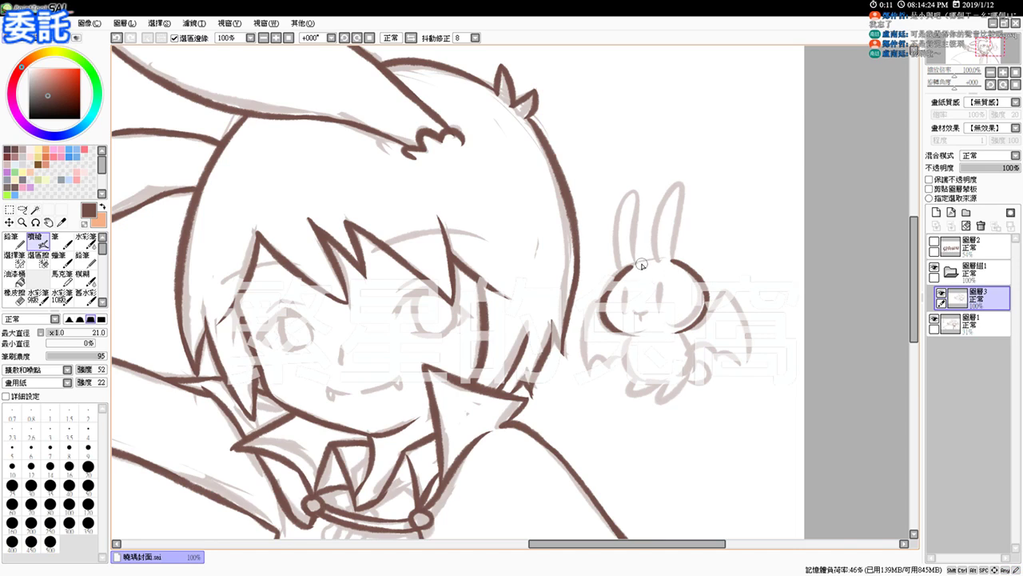
key(ctrl+z)
key(ctrl+z)
mouse_move(628, 267)
mouse_down()
mouse_move(599, 303)
mouse_move(620, 333)
mouse_move(625, 268)
mouse_move(605, 318)
mouse_up()
key(ctrl+z)
drag(670, 261, 673, 324)
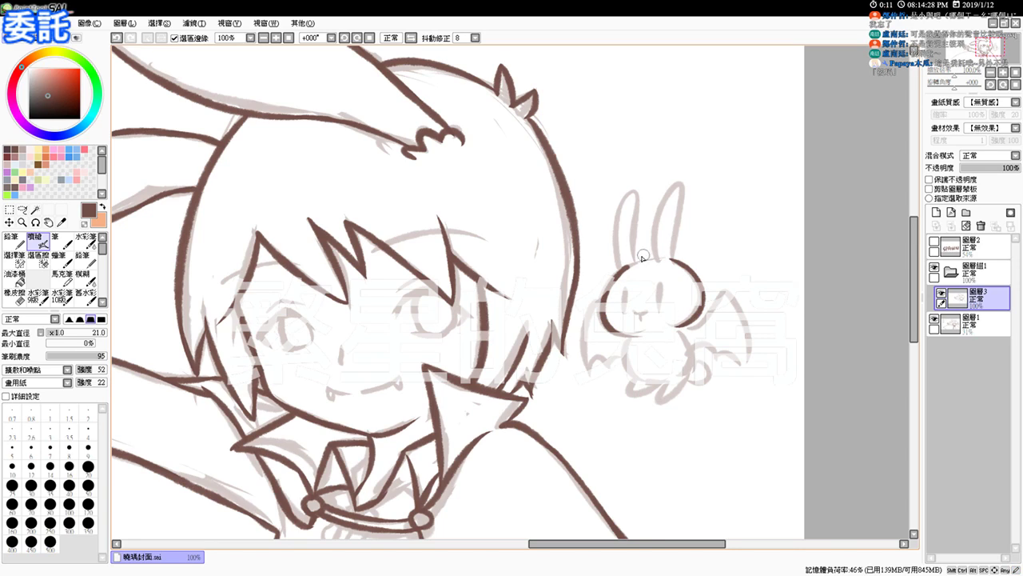
Ink the small rabbit's two long ears, close the top of its head, and draw its eyes, nose and mouth
mouse_move(637, 262)
mouse_down()
mouse_move(662, 260)
mouse_move(620, 214)
mouse_move(640, 259)
mouse_move(658, 217)
mouse_move(678, 259)
mouse_move(679, 209)
mouse_move(678, 257)
mouse_up()
key(ctrl+z)
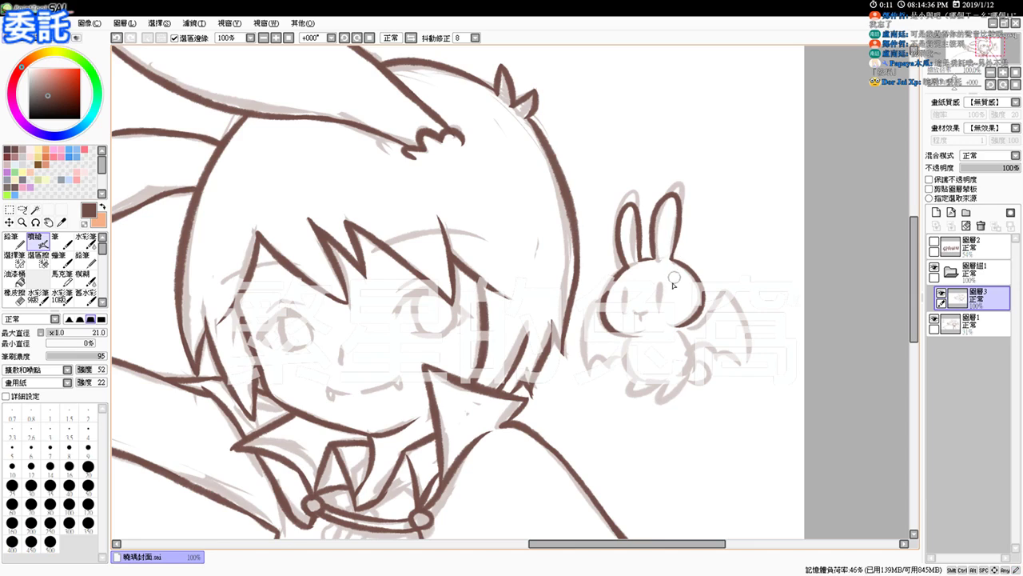
mouse_move(625, 292)
mouse_down()
mouse_move(624, 303)
mouse_move(661, 298)
mouse_move(636, 311)
mouse_move(647, 310)
mouse_up()
key(ctrl+z)
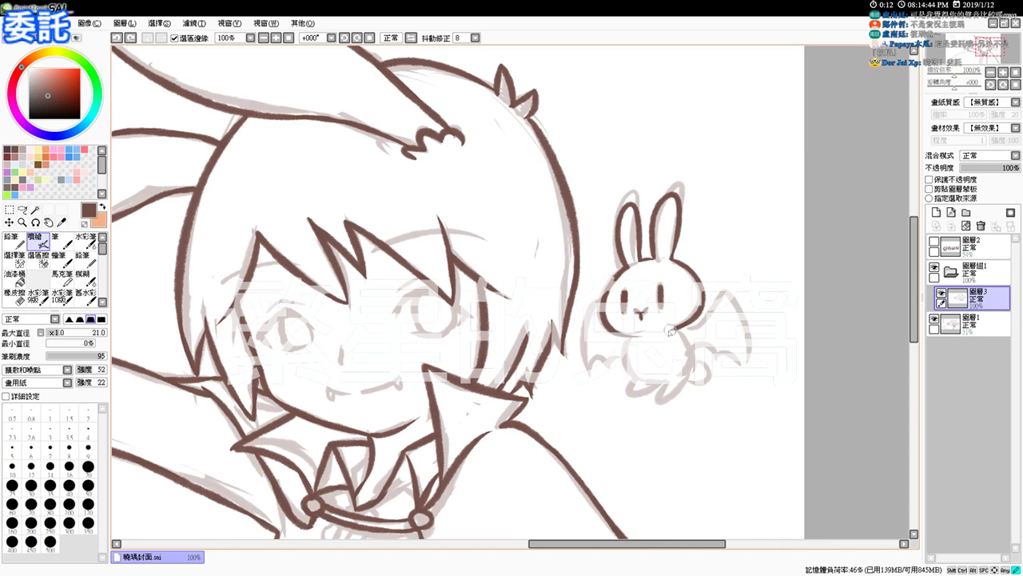
Ink both sides of the small rabbit's round body below its head
drag(631, 340, 642, 381)
key(ctrl+z)
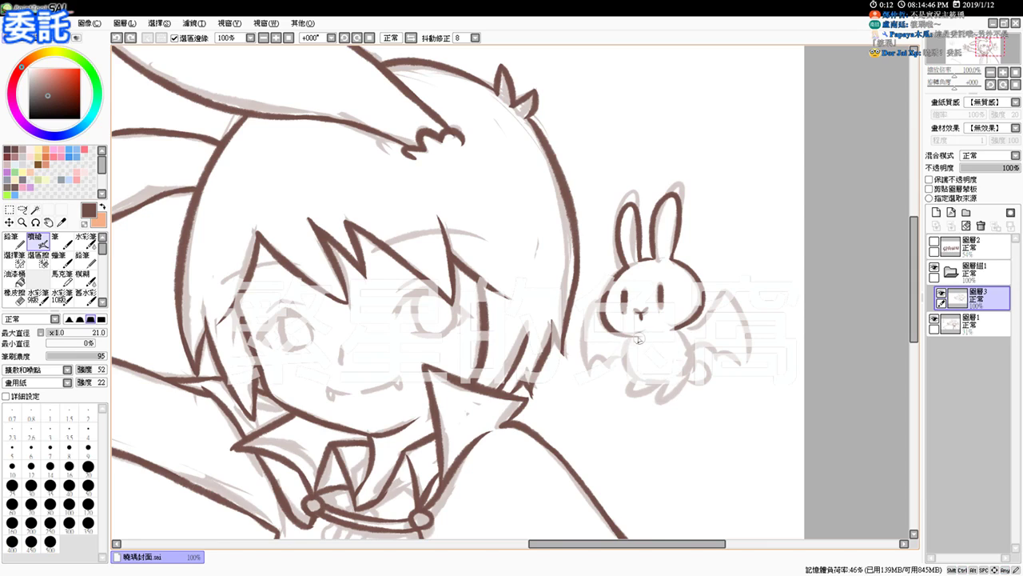
drag(631, 341, 638, 379)
drag(678, 334, 681, 382)
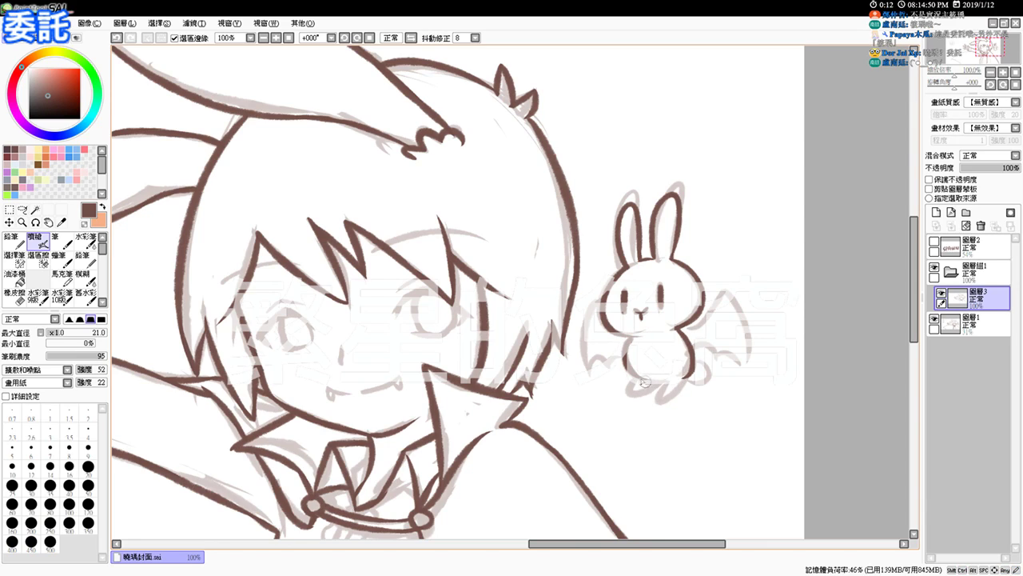
Ink the small rabbit's two little feet and close the underside of its body
mouse_move(639, 375)
mouse_down()
mouse_move(682, 377)
mouse_move(650, 376)
mouse_move(670, 399)
mouse_up()
key(ctrl+z)
key(ctrl+z)
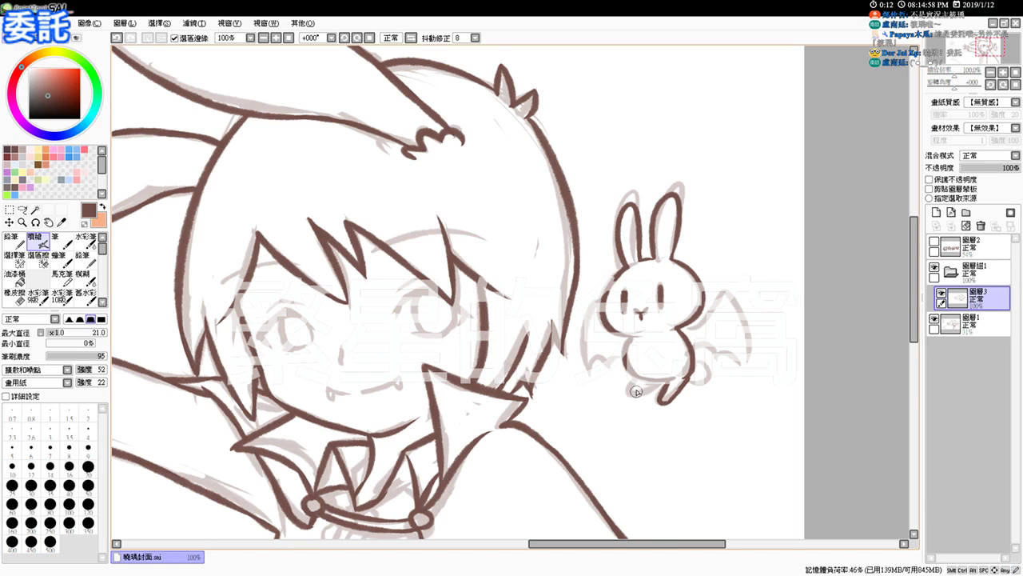
mouse_move(644, 384)
mouse_down()
mouse_move(640, 400)
mouse_move(628, 395)
mouse_move(651, 385)
mouse_up()
key(ctrl+z)
key(ctrl+z)
key(ctrl+z)
key(ctrl+z)
key(ctrl+z)
key(ctrl+z)
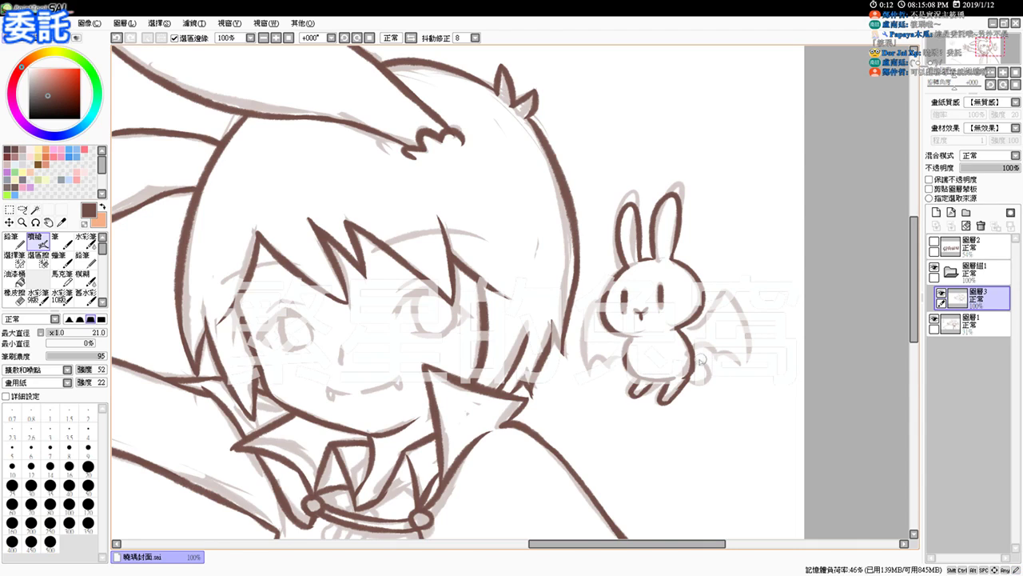
Ink the small rabbit's round tail at the side of its lower body
drag(695, 355, 690, 378)
key(alt+Tab)
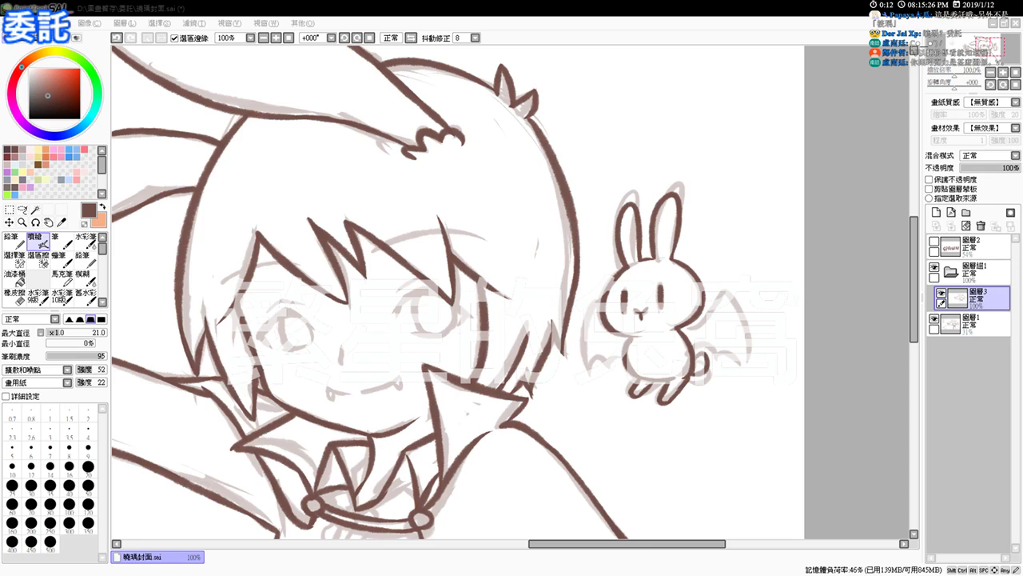
click(895, 314)
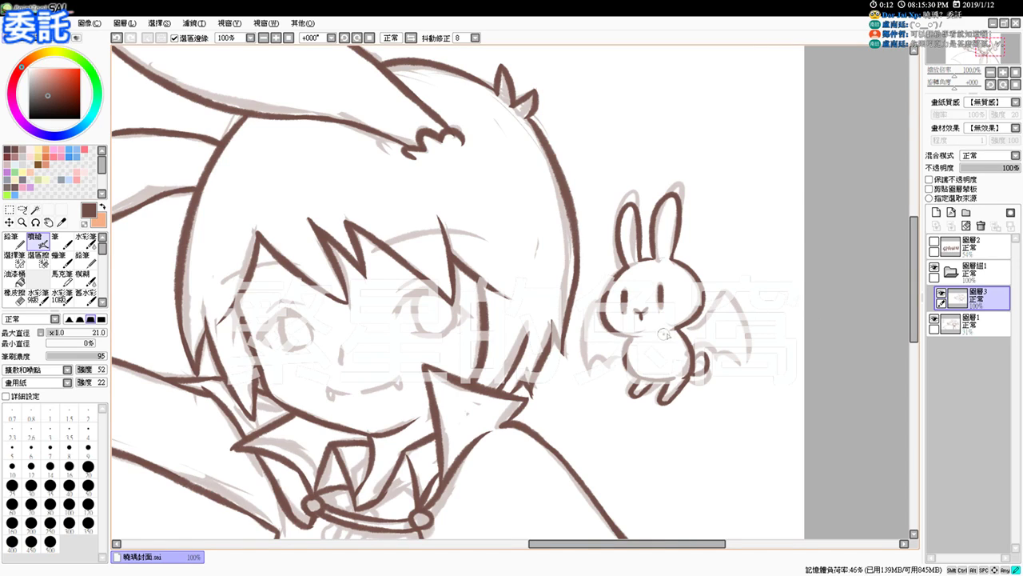
Ink the bat wing on the small rabbit's tail side and erase the excess line at the wing's lower tip
key(ctrl+z)
mouse_move(678, 328)
mouse_down()
mouse_move(725, 301)
mouse_move(742, 365)
mouse_move(703, 347)
mouse_up()
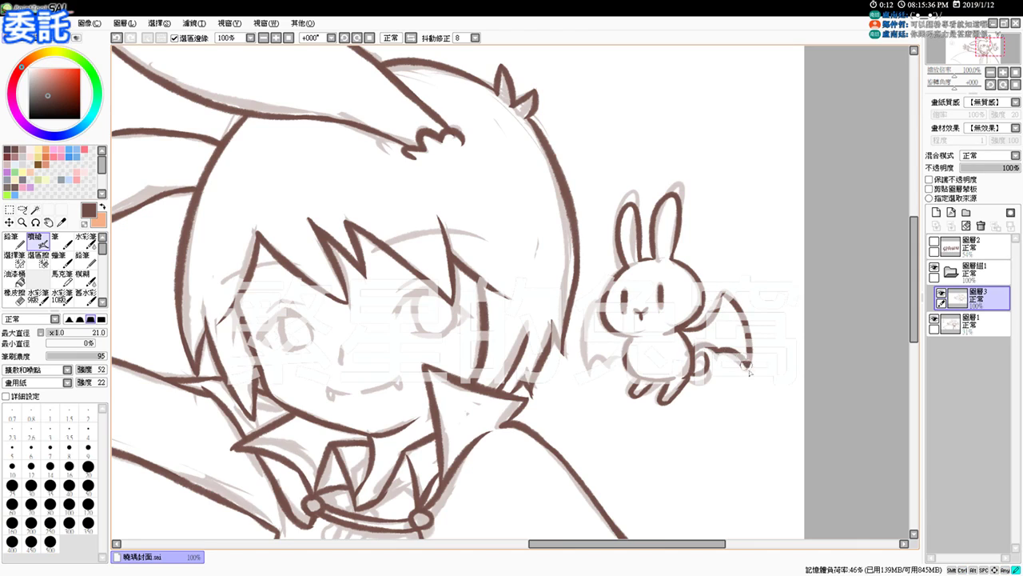
key(e)
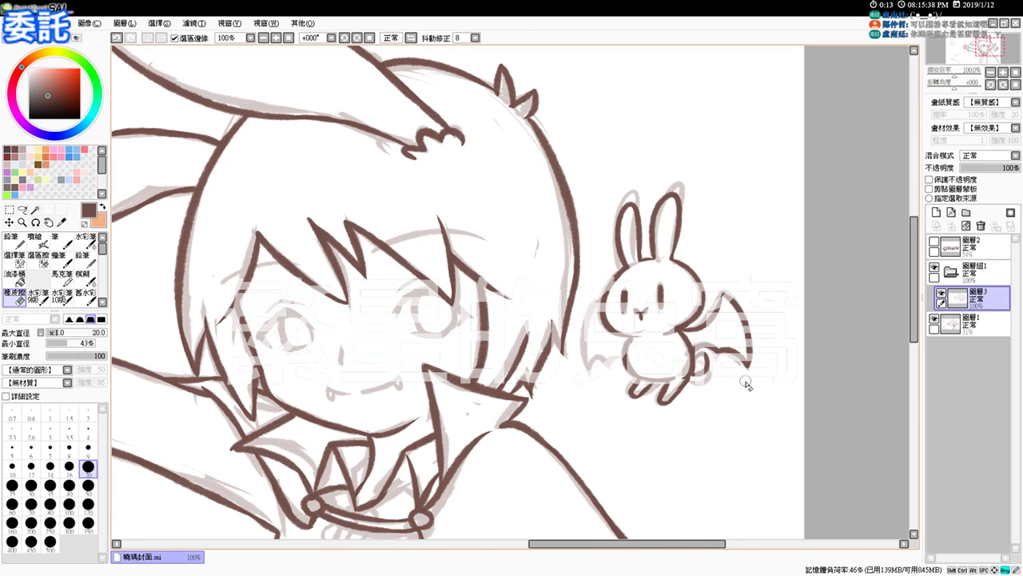
key(e)
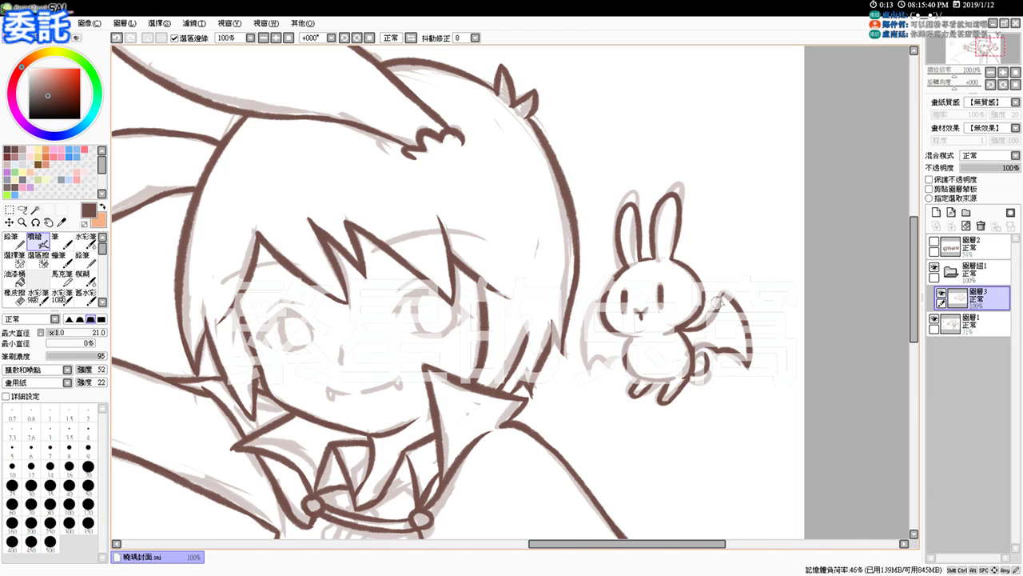
drag(724, 297, 713, 318)
key(ctrl+z)
Ink the small rabbit's other bat wing, nearer the character, with its curved outer edge and scalloped lower edge
mouse_move(606, 300)
mouse_down()
mouse_move(588, 319)
mouse_move(582, 369)
mouse_up()
key(ctrl+z)
key(ctrl+z)
mouse_move(606, 300)
mouse_down()
mouse_move(582, 321)
mouse_move(589, 378)
mouse_move(622, 366)
mouse_up()
key(ctrl+z)
key(ctrl+z)
key(ctrl+z)
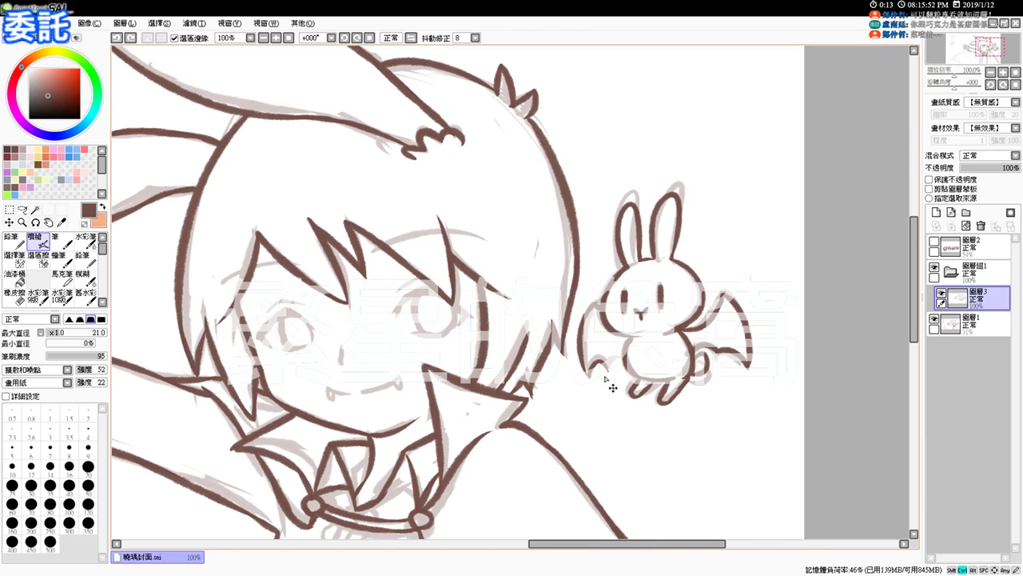
mouse_move(589, 375)
mouse_down()
mouse_move(583, 357)
mouse_move(604, 362)
mouse_move(622, 349)
mouse_up()
key(ctrl+z)
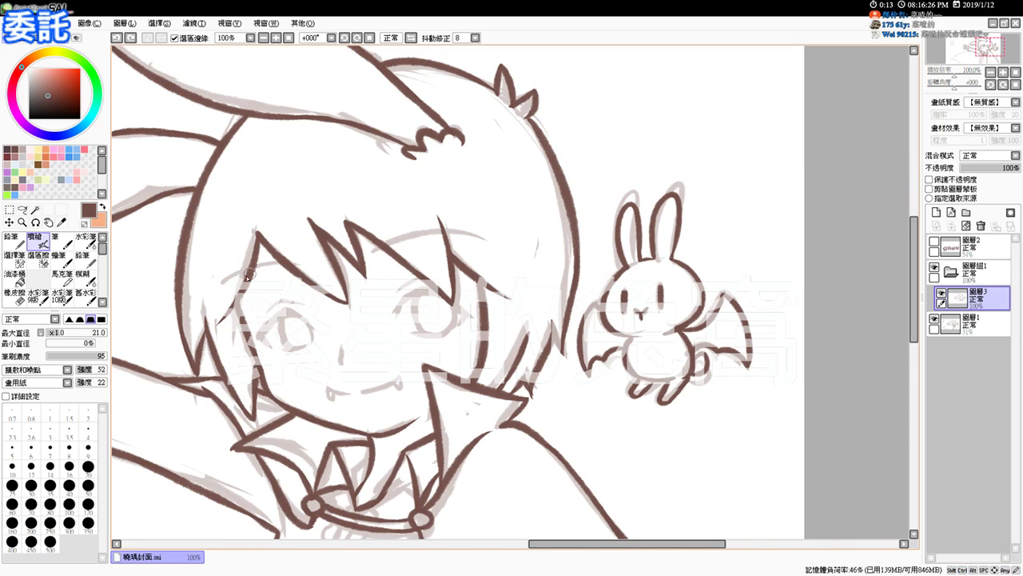
Ink the character's two arched eyebrows across the bangs
drag(372, 253, 486, 239)
key(ctrl+z)
drag(375, 254, 490, 237)
key(ctrl+z)
drag(376, 251, 488, 232)
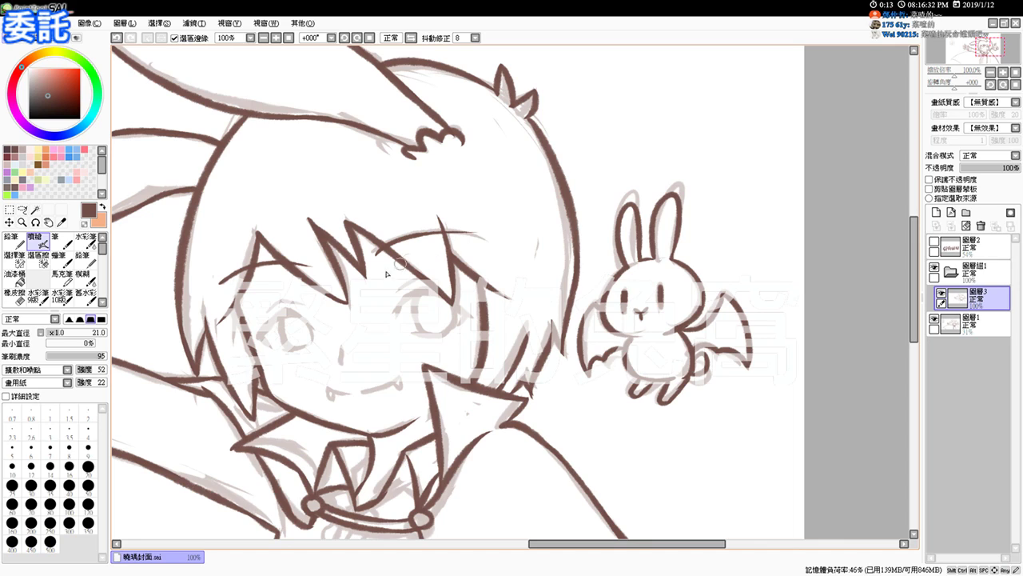
Ink the character's smiling mouth line and the fang at the corner nearer the outstretched arm
mouse_move(354, 369)
mouse_down()
mouse_move(367, 305)
mouse_move(371, 331)
mouse_move(413, 312)
mouse_move(374, 329)
mouse_up()
key(ctrl+z)
key(ctrl+z)
key(ctrl+z)
key(ctrl+z)
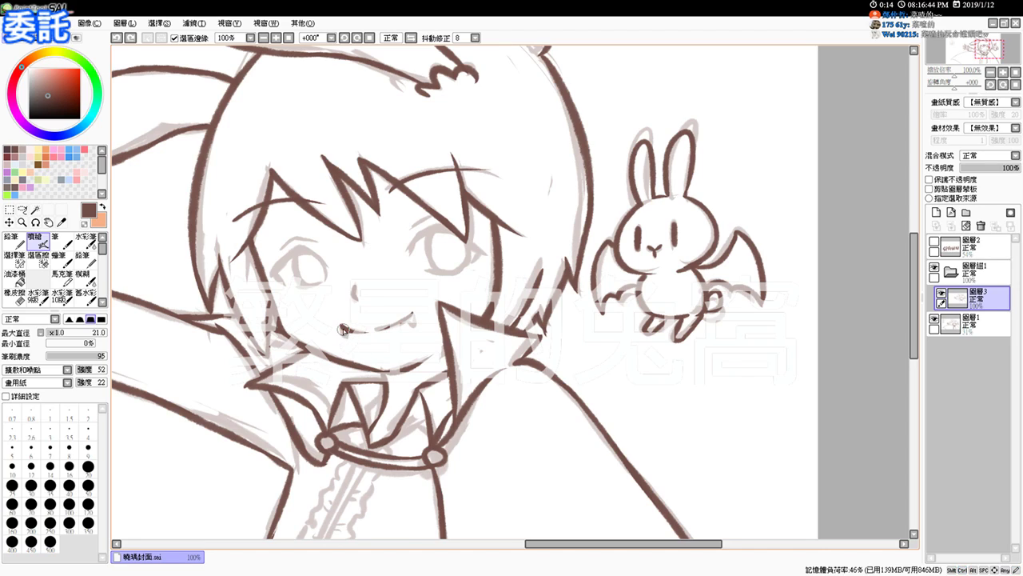
drag(340, 326, 353, 328)
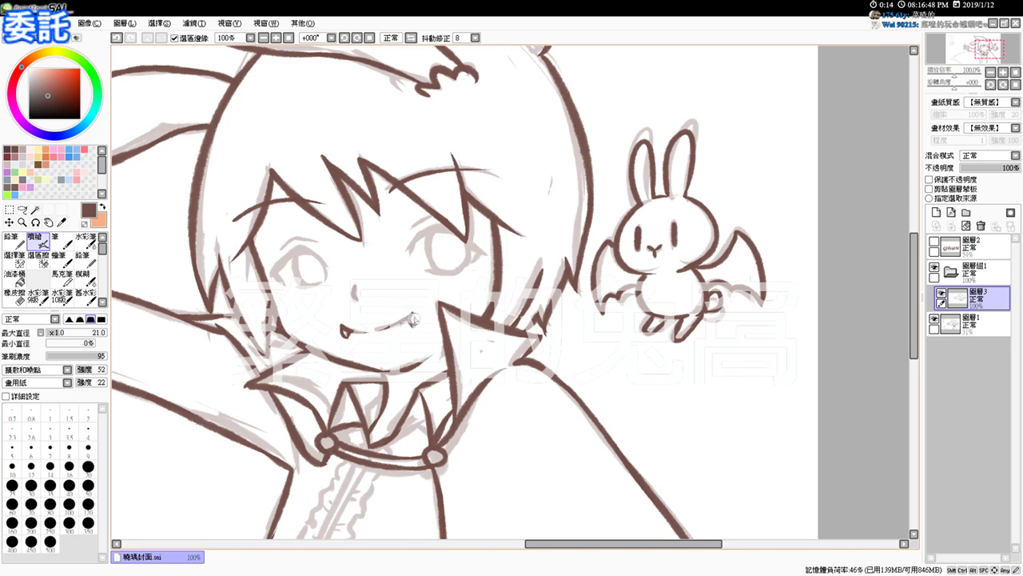
Ink the small fang at the mouth corner nearer the small rabbit, redrawing it until it matches the sketch
key(ctrl+z)
drag(415, 323, 416, 321)
key(ctrl+z)
drag(410, 323, 412, 328)
key(ctrl+z)
drag(419, 395, 424, 409)
drag(409, 319, 416, 321)
drag(397, 456, 443, 270)
mouse_move(411, 361)
mouse_down()
mouse_move(424, 297)
mouse_move(388, 311)
mouse_up()
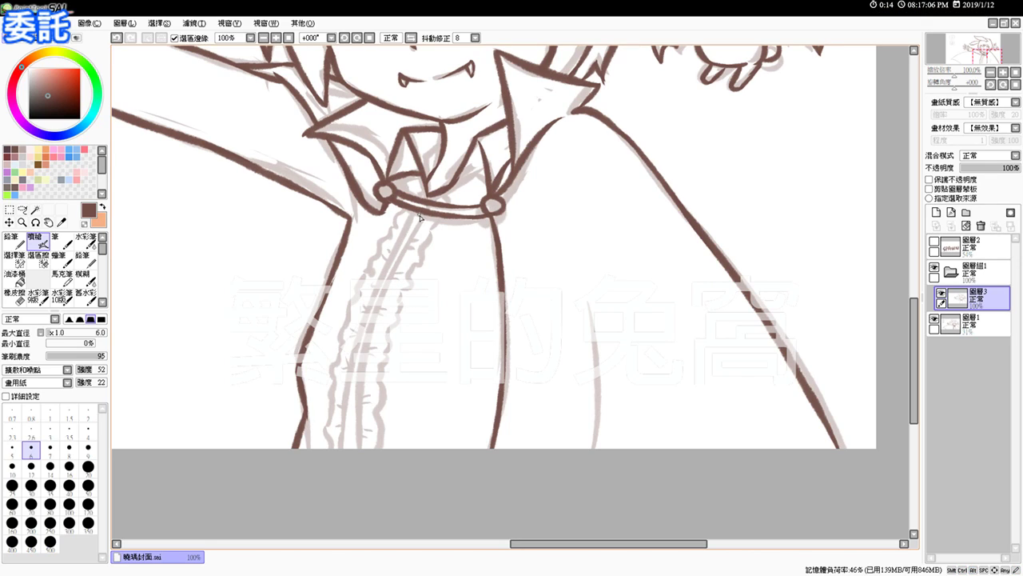
Ink the two long parallel lines of the shirt placket from the cape cord down to the canvas edge
key(ctrl+z)
mouse_move(426, 216)
mouse_down()
mouse_move(369, 351)
mouse_move(363, 458)
mouse_up()
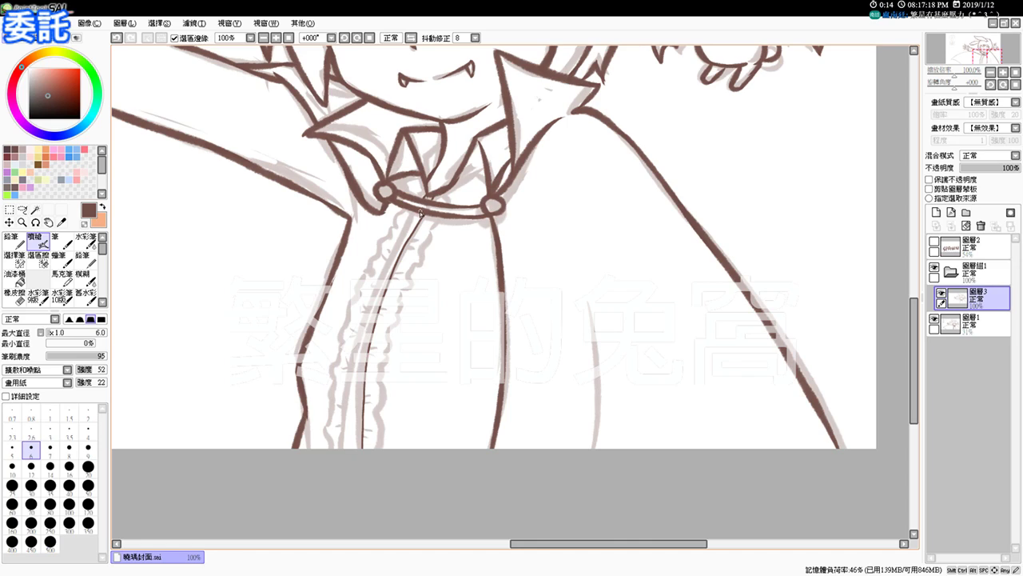
mouse_move(416, 212)
mouse_down()
mouse_move(362, 335)
mouse_move(352, 447)
mouse_up()
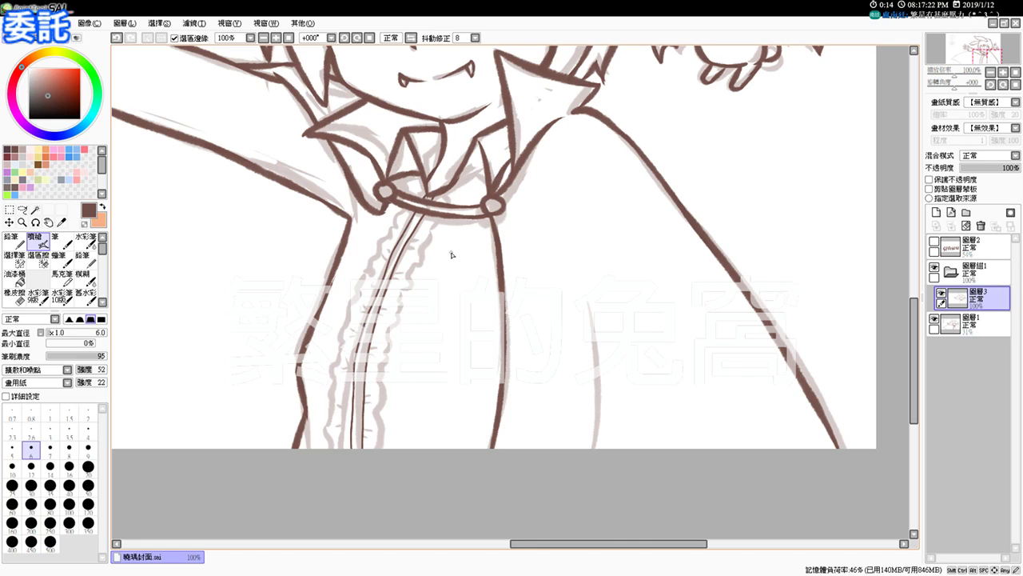
Ink the wavy ruffle edge on the small rabbit's side of the placket, from the cape cord to the canvas edge
key(ctrl)
scroll(451, 256, up, 1)
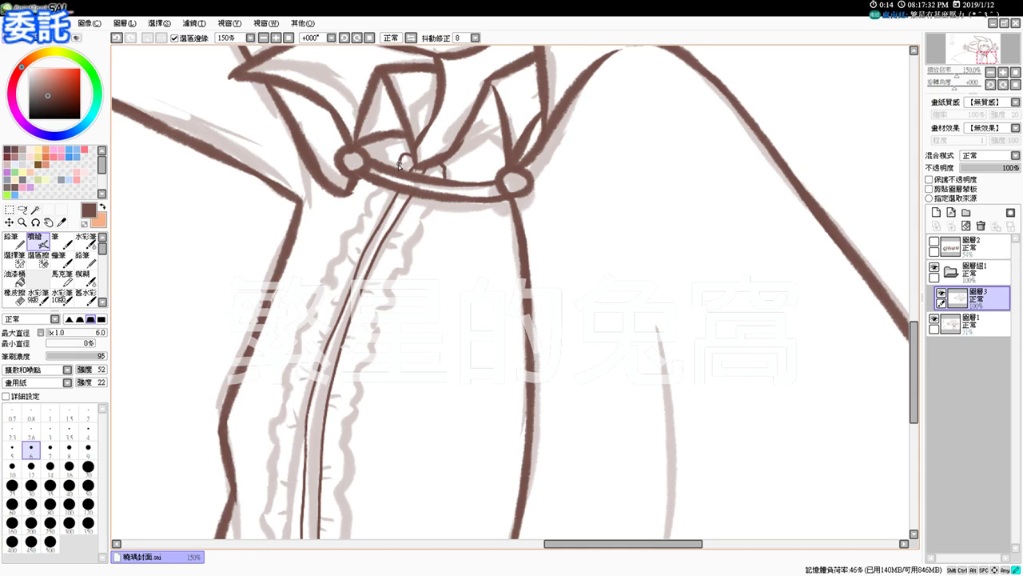
drag(440, 202, 420, 233)
mouse_move(396, 275)
mouse_down()
mouse_move(391, 312)
mouse_move(373, 327)
mouse_move(379, 346)
mouse_up()
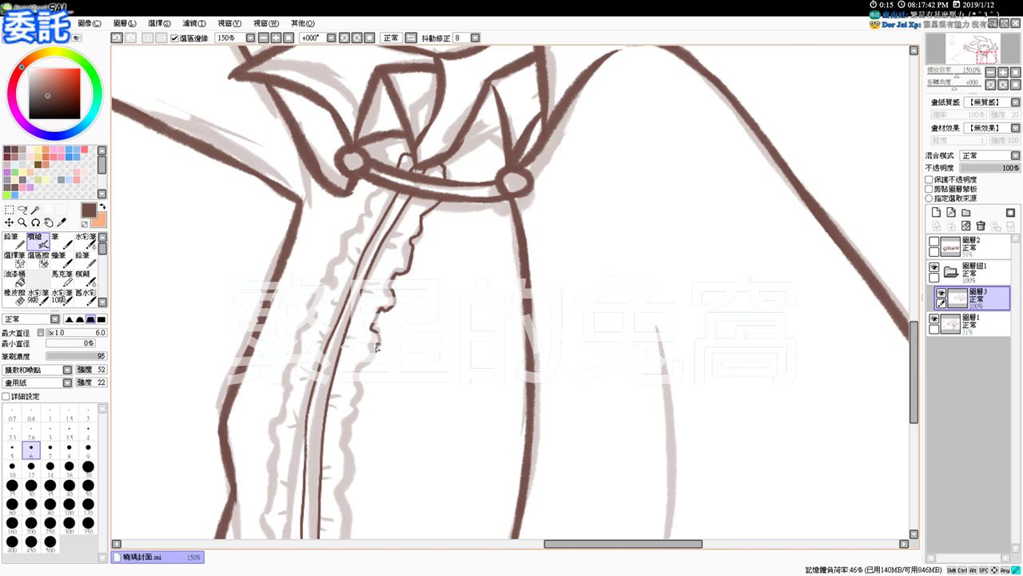
drag(359, 382, 359, 417)
scroll(374, 454, down, 2)
drag(358, 369, 345, 517)
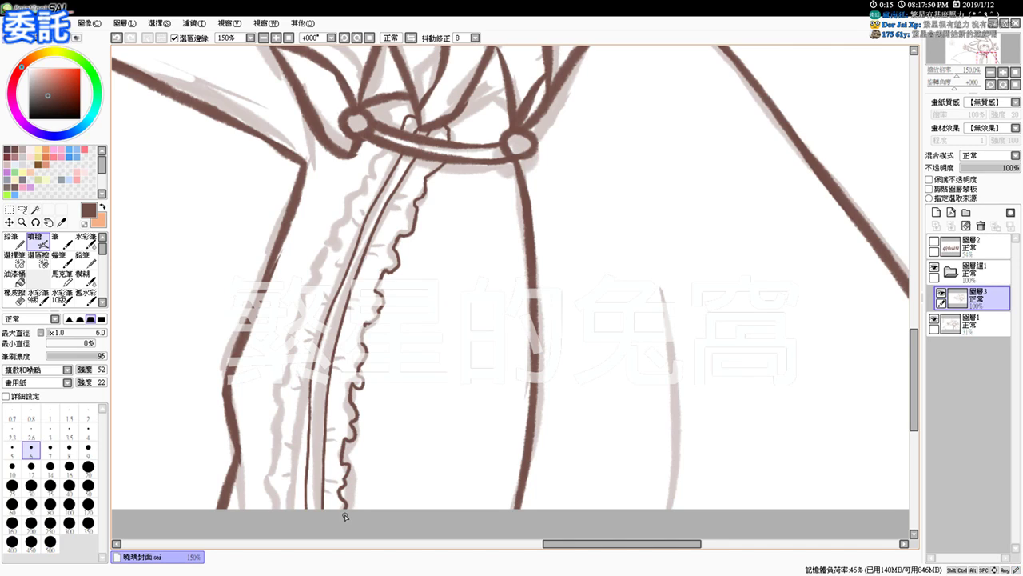
Ink the matching wavy ruffle edge on the outstretched arm's side of the placket, down to the canvas edge
mouse_move(387, 149)
mouse_down()
mouse_move(367, 168)
mouse_move(377, 181)
mouse_move(366, 180)
mouse_move(343, 227)
mouse_move(342, 270)
mouse_move(336, 248)
mouse_move(310, 290)
mouse_up()
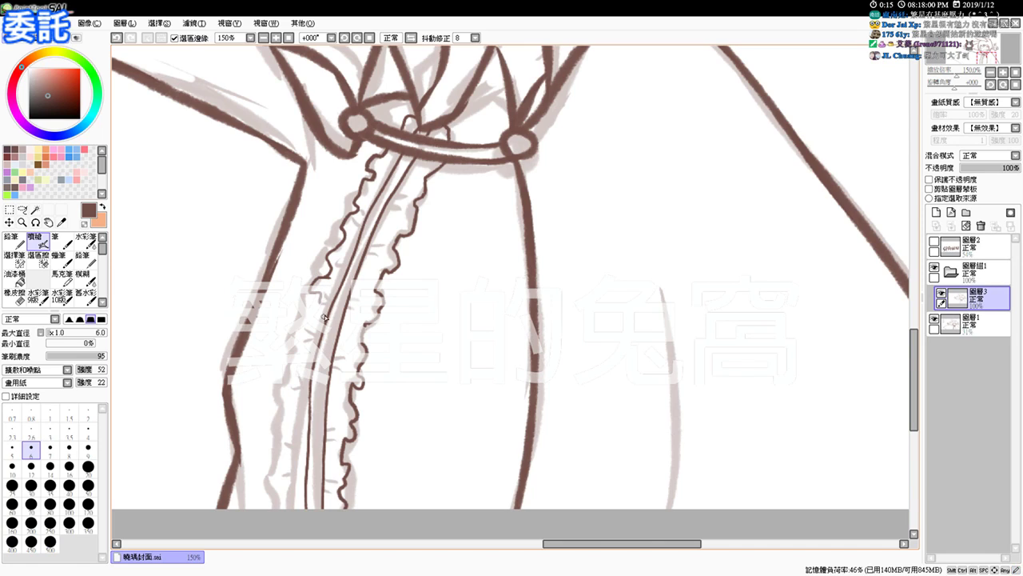
mouse_move(302, 323)
mouse_down()
mouse_move(288, 367)
mouse_move(305, 391)
mouse_move(297, 381)
mouse_move(287, 400)
mouse_move(301, 381)
mouse_move(288, 388)
mouse_move(291, 418)
mouse_move(276, 451)
mouse_move(284, 475)
mouse_move(288, 428)
mouse_move(286, 489)
mouse_up()
key(ctrl+z)
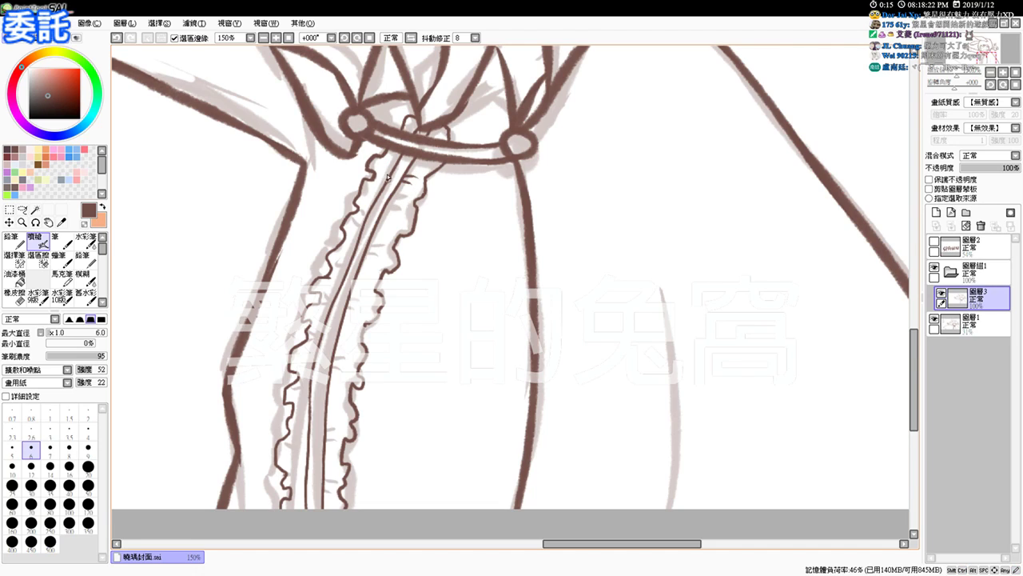
Add short gather creases along both ruffles, reducing the brush size to 5, and check the line art with the sketch layer temporarily hidden
drag(389, 176, 378, 166)
key(ctrl+z)
drag(381, 217, 392, 217)
key(ctrl+z)
drag(368, 256, 382, 259)
drag(274, 260, 275, 264)
drag(360, 256, 350, 256)
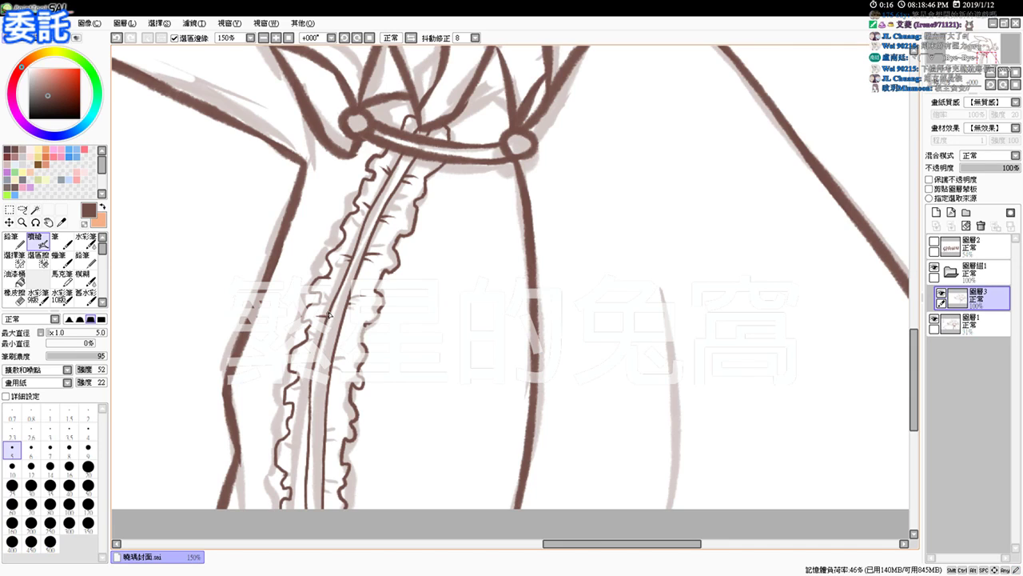
key(ctrl+z)
drag(321, 308, 330, 314)
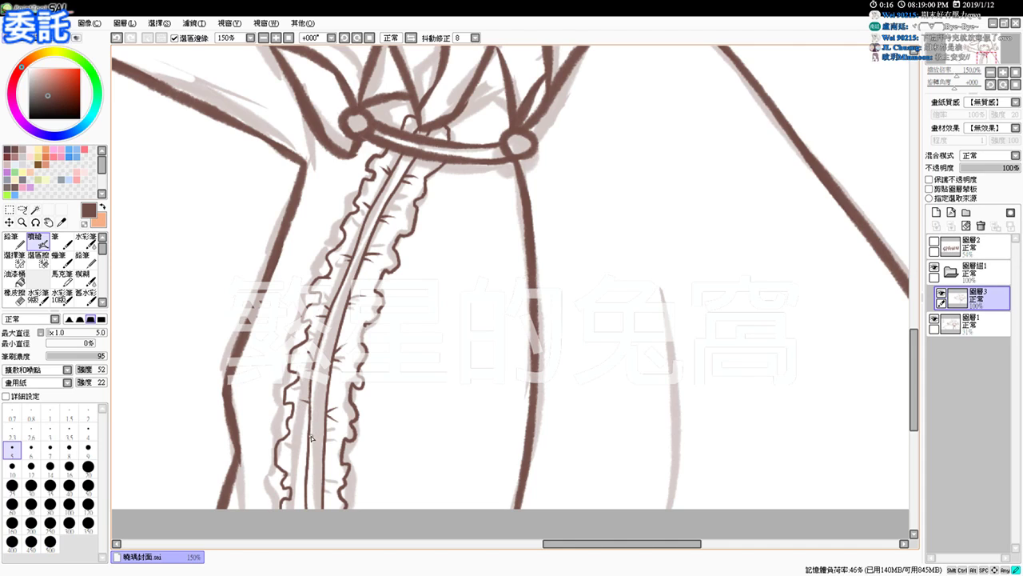
drag(301, 433, 309, 434)
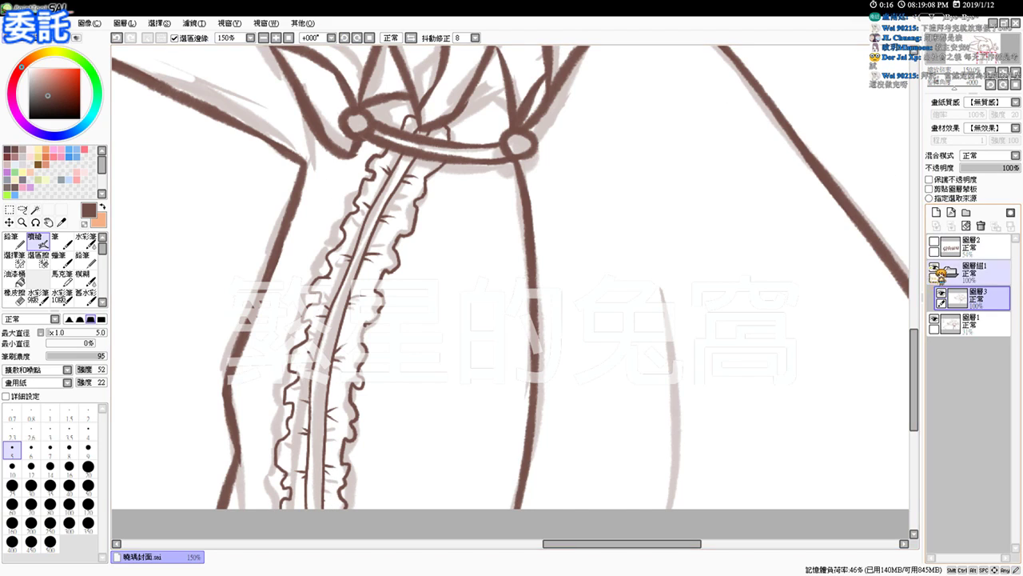
click(934, 318)
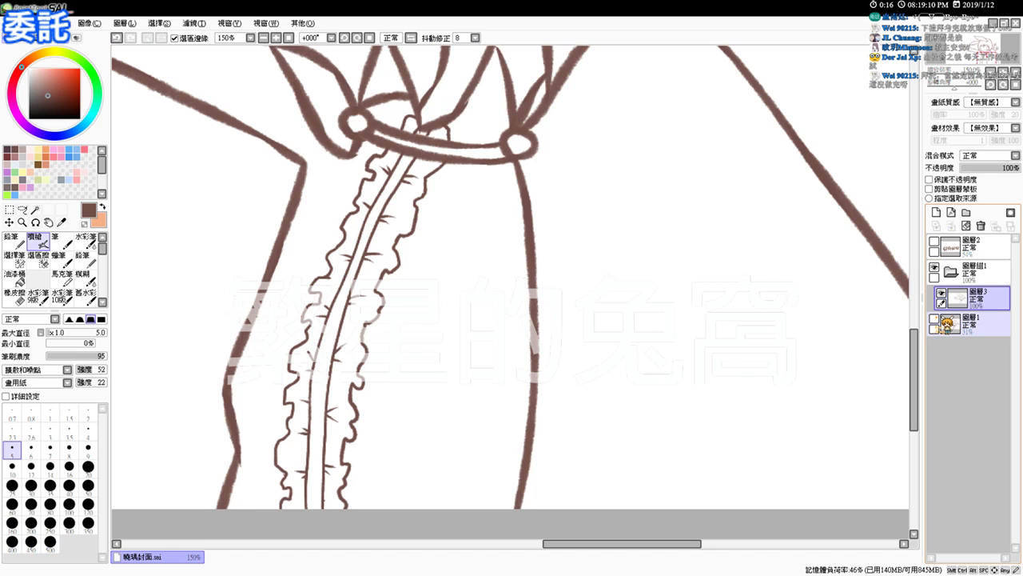
click(935, 318)
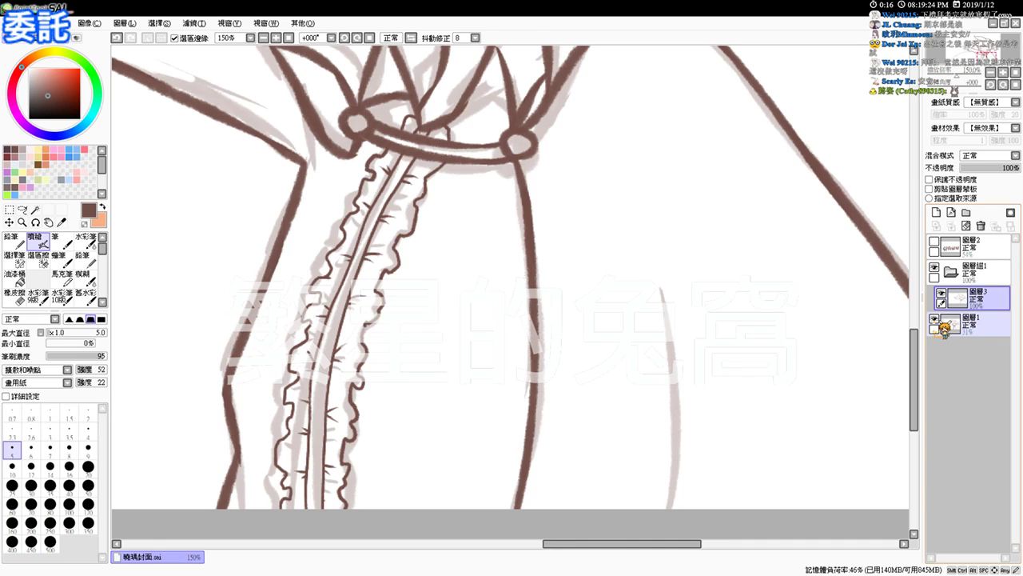
Try to ink the cape's long outer edge from the glove cuff to its pointed tip with the brush at size 23
click(288, 38)
click(278, 38)
click(278, 38)
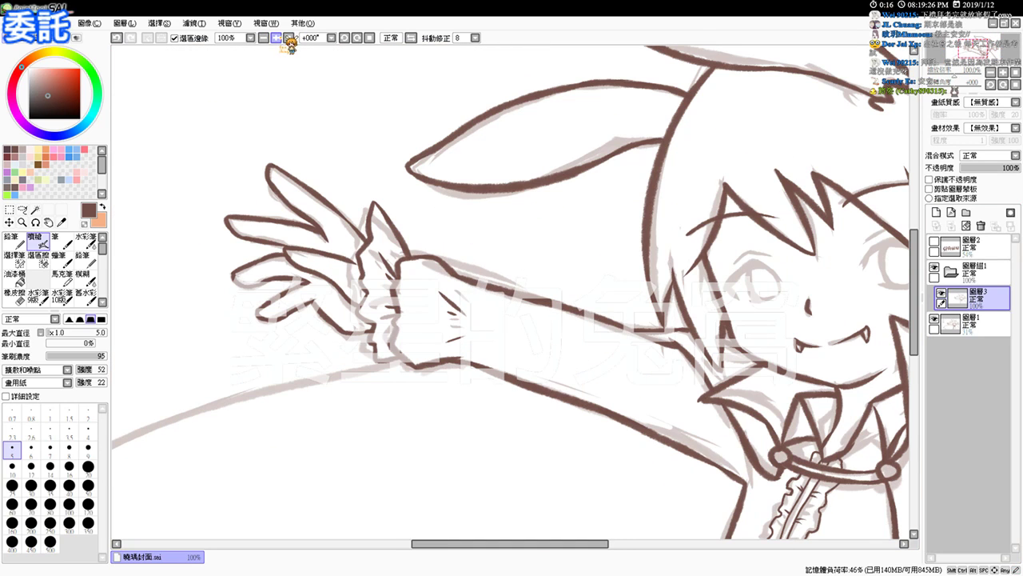
mouse_move(432, 338)
mouse_down()
mouse_move(565, 218)
mouse_move(619, 191)
mouse_up()
drag(533, 258, 545, 265)
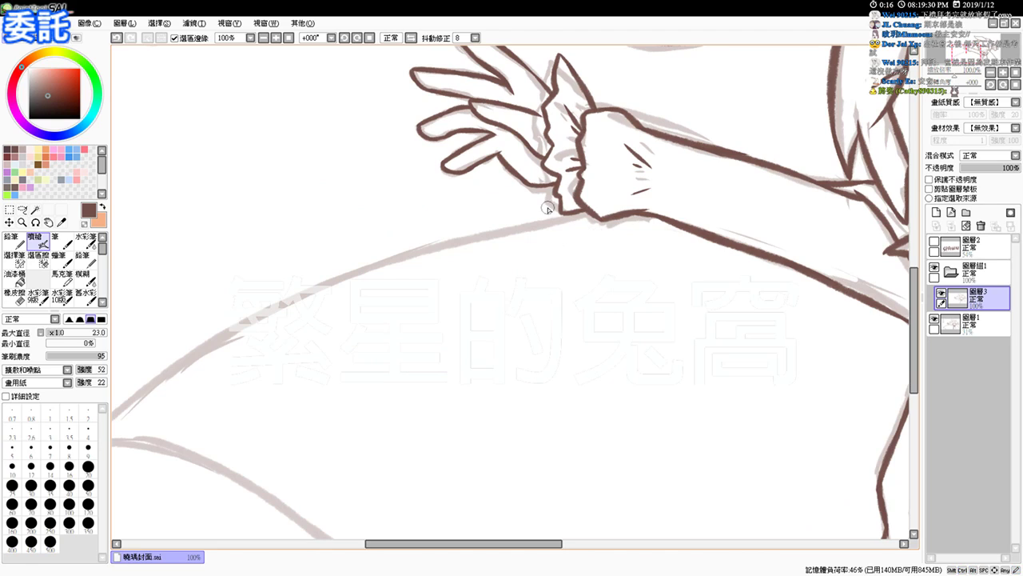
drag(598, 214, 214, 333)
drag(446, 330, 525, 276)
key(ctrl+z)
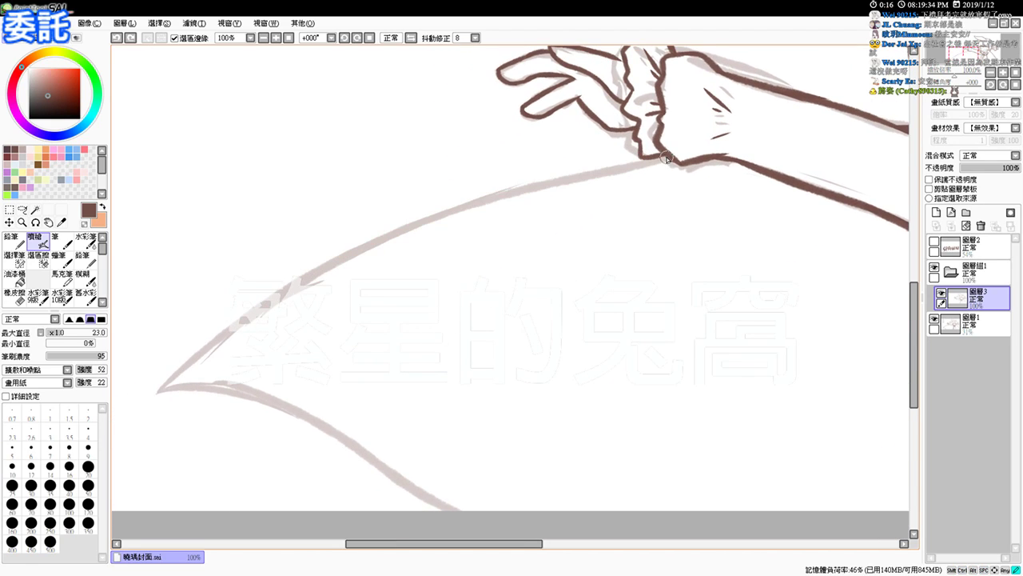
mouse_move(667, 158)
mouse_down()
mouse_move(467, 214)
mouse_move(188, 355)
mouse_up()
mouse_move(161, 391)
mouse_down()
mouse_move(195, 351)
mouse_move(463, 200)
mouse_up()
key(ctrl+z)
key(ctrl+z)
drag(161, 391, 264, 307)
mouse_move(210, 346)
mouse_down()
mouse_move(601, 178)
mouse_move(641, 171)
mouse_move(245, 311)
mouse_up()
key(ctrl+z)
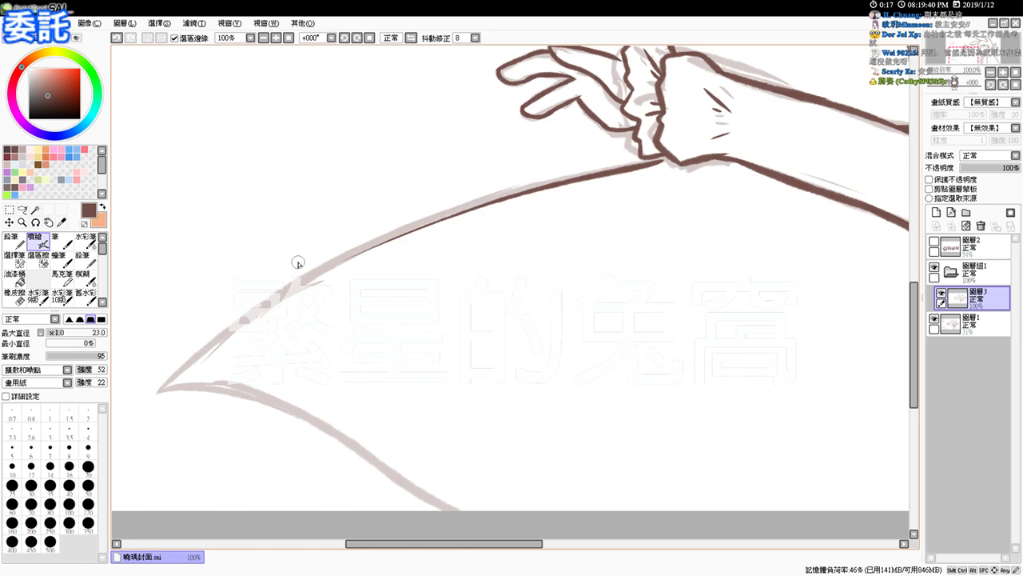
key(ctrl+z)
mouse_move(668, 155)
mouse_down()
mouse_move(392, 244)
mouse_move(314, 284)
mouse_up()
key(ctrl+z)
mouse_move(171, 382)
mouse_down()
mouse_move(485, 183)
mouse_move(642, 156)
mouse_move(348, 254)
mouse_up()
key(ctrl+z)
key(ctrl+z)
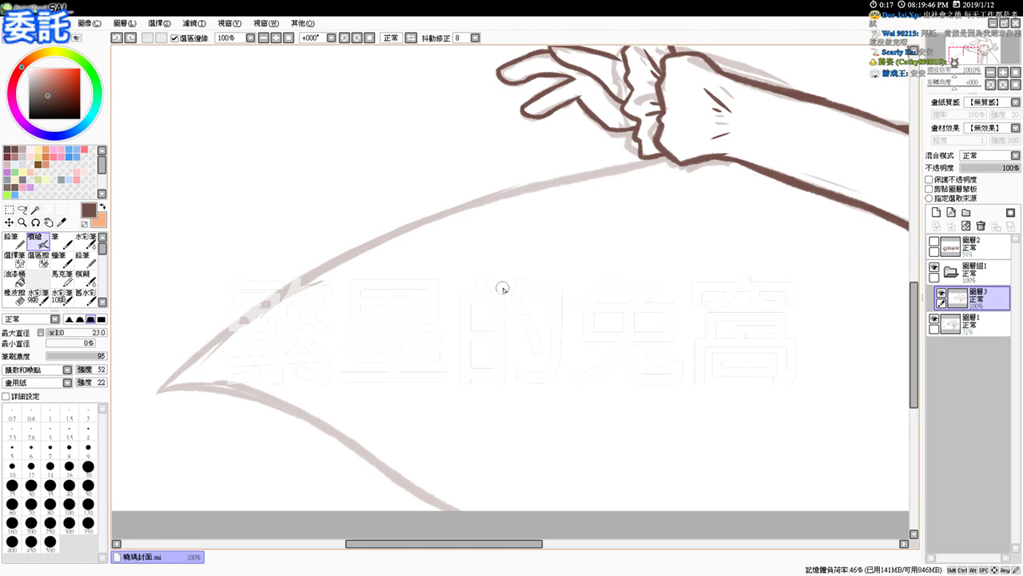
Rotate the canvas and ink the cape's long outer edge from the glove cuff toward the pointed tip, redrawing until it follows the sketch
mouse_move(487, 303)
mouse_down()
mouse_move(486, 339)
mouse_move(523, 320)
mouse_move(488, 265)
mouse_up()
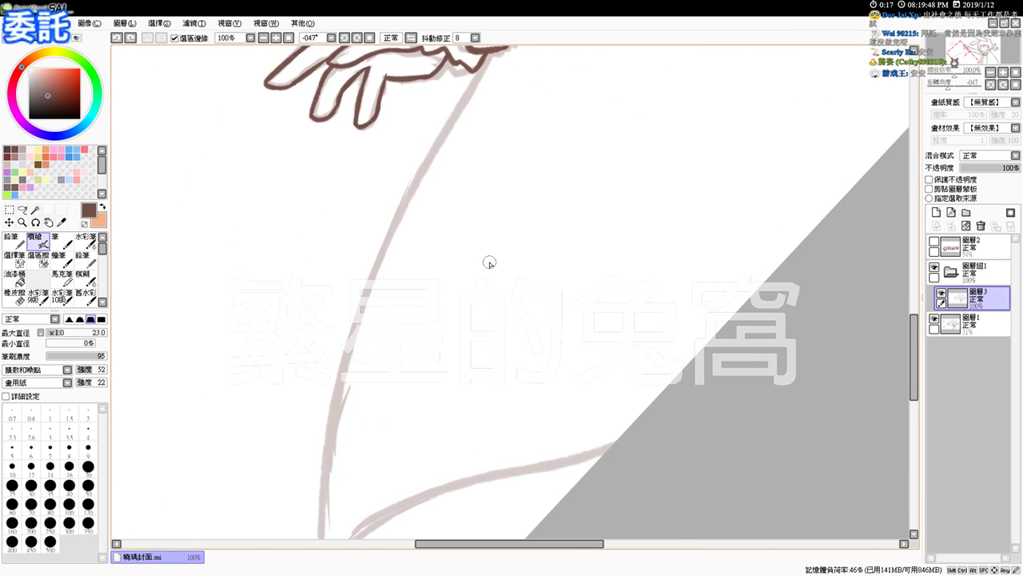
click(263, 37)
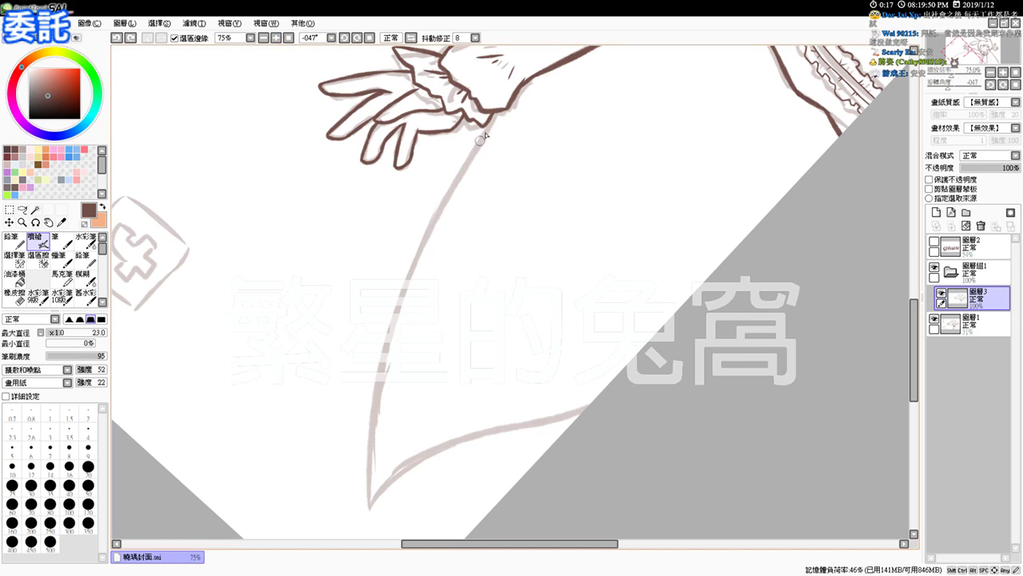
drag(493, 115, 391, 336)
key(ctrl+z)
drag(495, 109, 354, 423)
key(ctrl+z)
drag(487, 119, 411, 247)
key(ctrl+z)
drag(488, 121, 361, 398)
key(ctrl+z)
mouse_move(484, 118)
mouse_down()
mouse_move(450, 189)
mouse_move(389, 453)
mouse_up()
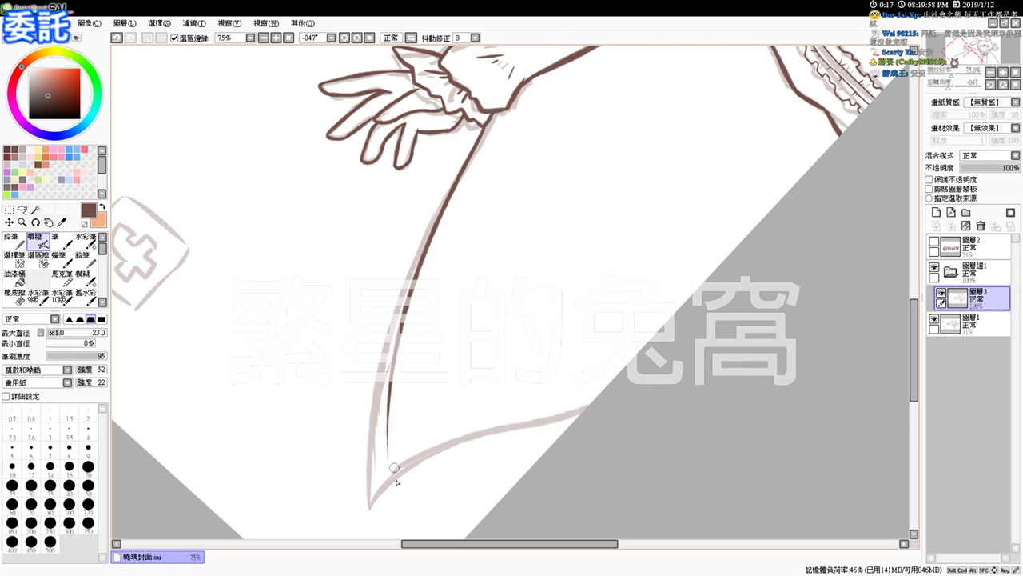
key(ctrl+z)
drag(367, 502, 477, 176)
key(ctrl+z)
drag(497, 110, 368, 393)
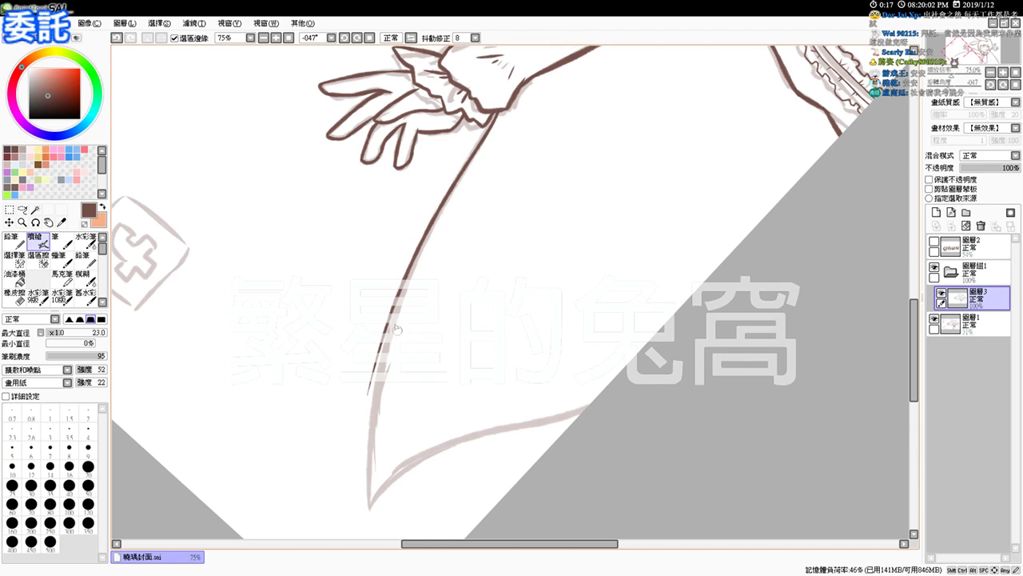
key(ctrl+z)
drag(495, 112, 372, 412)
mouse_move(417, 265)
mouse_down()
mouse_move(373, 431)
mouse_move(372, 477)
mouse_up()
key(ctrl+z)
drag(423, 257, 372, 475)
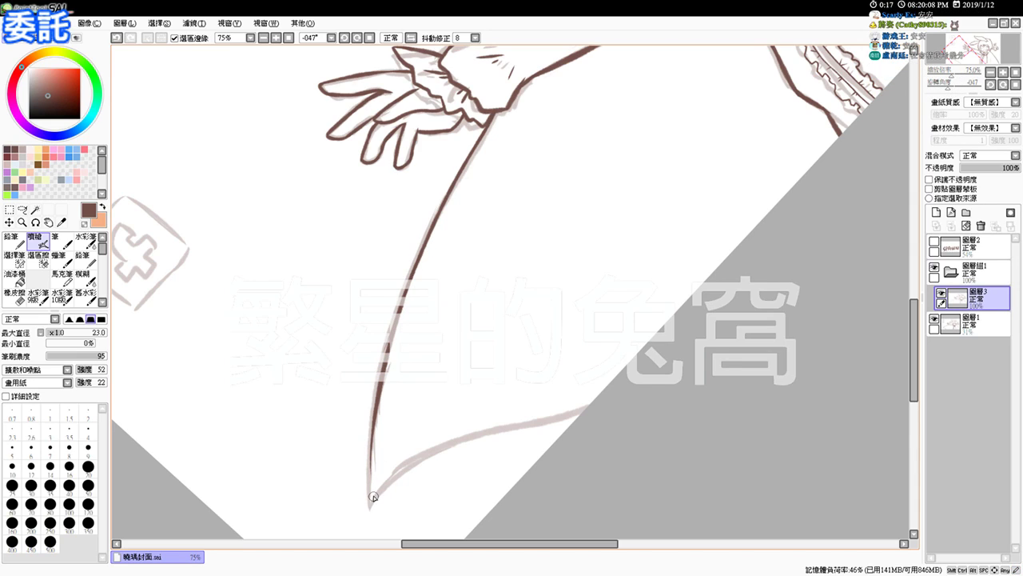
Extend the cape's outer edge to its pointed tip, rotating the canvas to -23° and redrawing the end stroke until it joins cleanly
drag(369, 508, 390, 320)
key(ctrl+z)
drag(370, 507, 391, 320)
key(ctrl+z)
drag(401, 436, 326, 394)
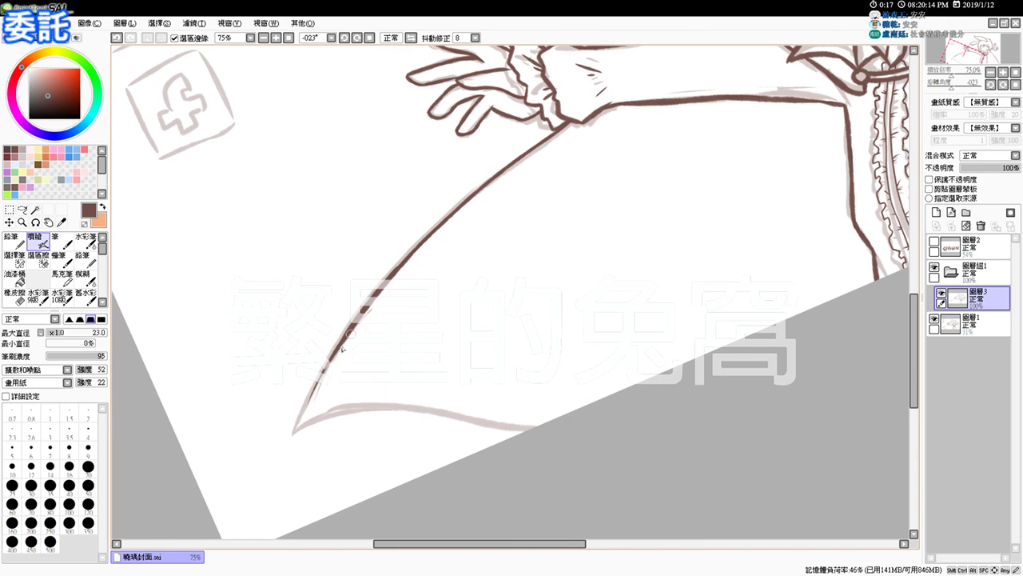
mouse_move(347, 329)
mouse_down()
mouse_move(293, 435)
mouse_move(360, 311)
mouse_up()
key(ctrl+z)
key(ctrl+z)
drag(291, 437, 350, 330)
key(ctrl+z)
drag(290, 432, 349, 335)
Ink the cape's curved lower edge from the pointed tip to the canvas edge, and reset the canvas rotation
drag(295, 434, 556, 426)
key(ctrl+z)
mouse_move(296, 429)
mouse_down()
mouse_move(588, 403)
mouse_move(619, 390)
mouse_up()
key(ctrl+z)
mouse_move(293, 435)
mouse_down()
mouse_move(355, 409)
mouse_move(540, 426)
mouse_up()
click(370, 38)
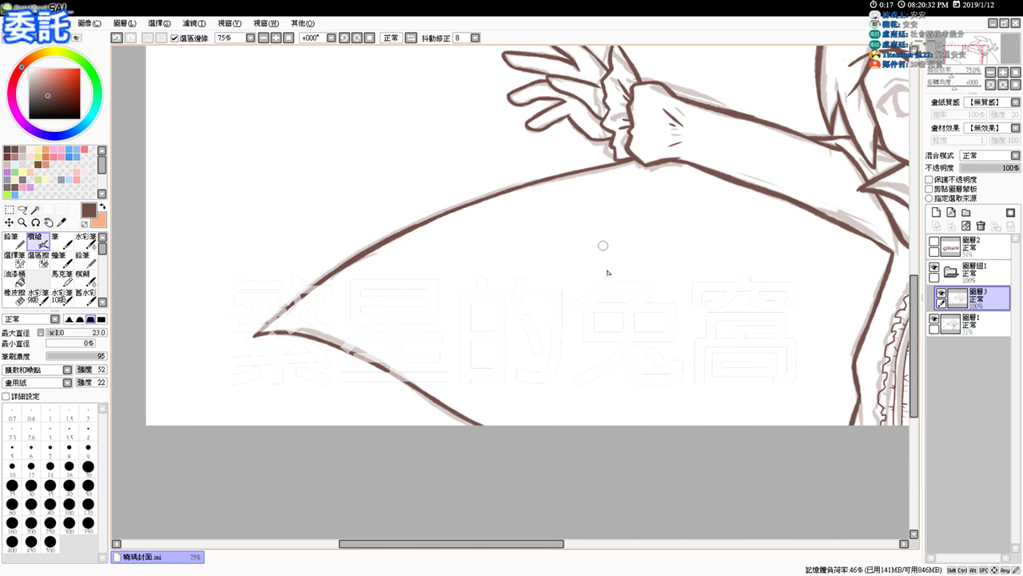
Redraw the short line below the collar where the outstretched arm meets the side of the torso
drag(654, 277, 252, 251)
drag(578, 376, 614, 489)
drag(602, 364, 602, 438)
mouse_move(636, 345)
mouse_down()
mouse_move(643, 409)
mouse_move(593, 387)
mouse_up()
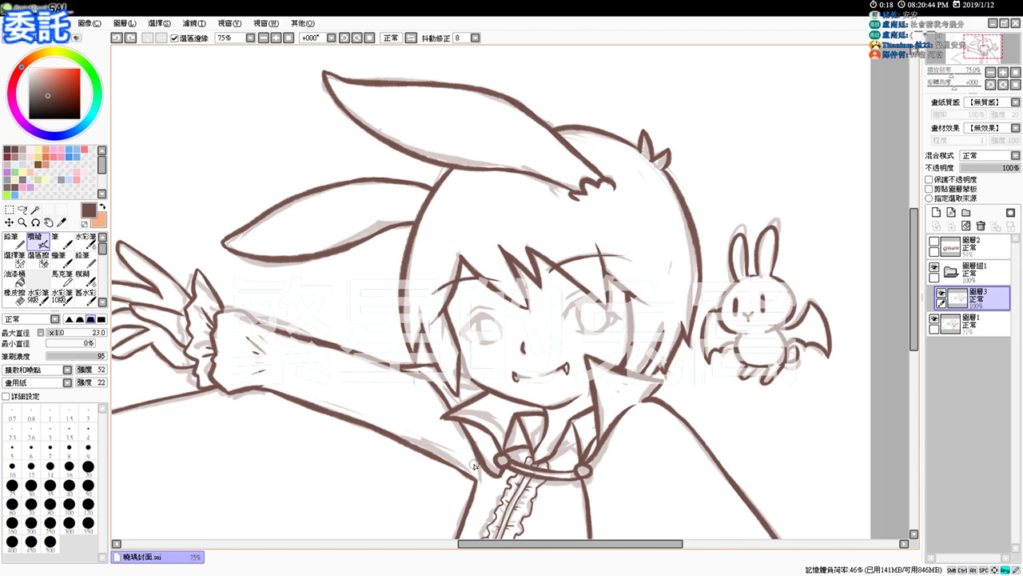
key(ctrl+z)
drag(477, 461, 473, 489)
key(ctrl+z)
key(ctrl+z)
key(ctrl+z)
drag(476, 448, 472, 494)
key(ctrl+z)
drag(479, 455, 477, 483)
key(ctrl+z)
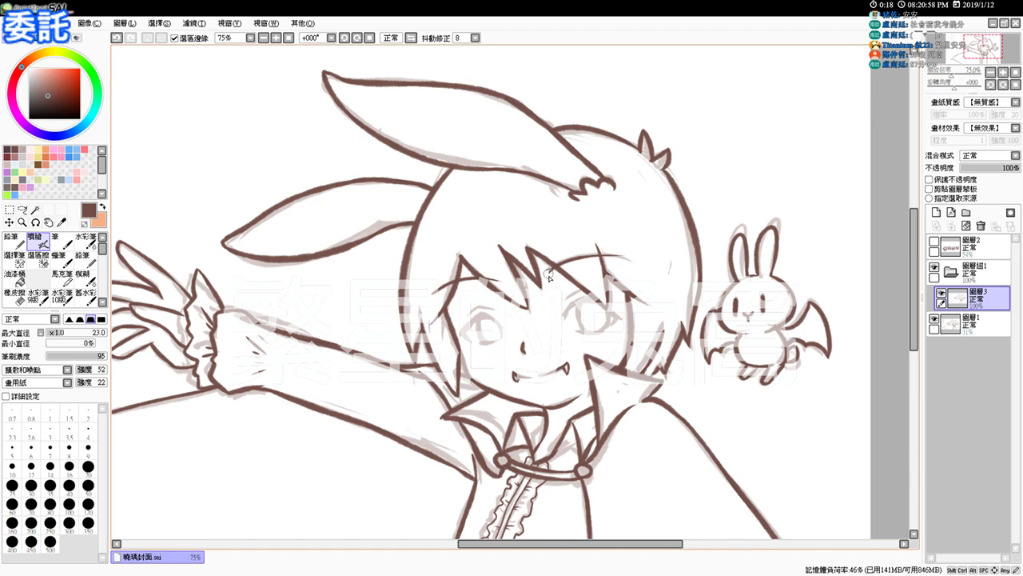
Ink the curved upper lash line of the eye nearer the outstretched arm, redrawing it until it matches the sketch
drag(675, 388, 602, 449)
scroll(560, 372, up, 2)
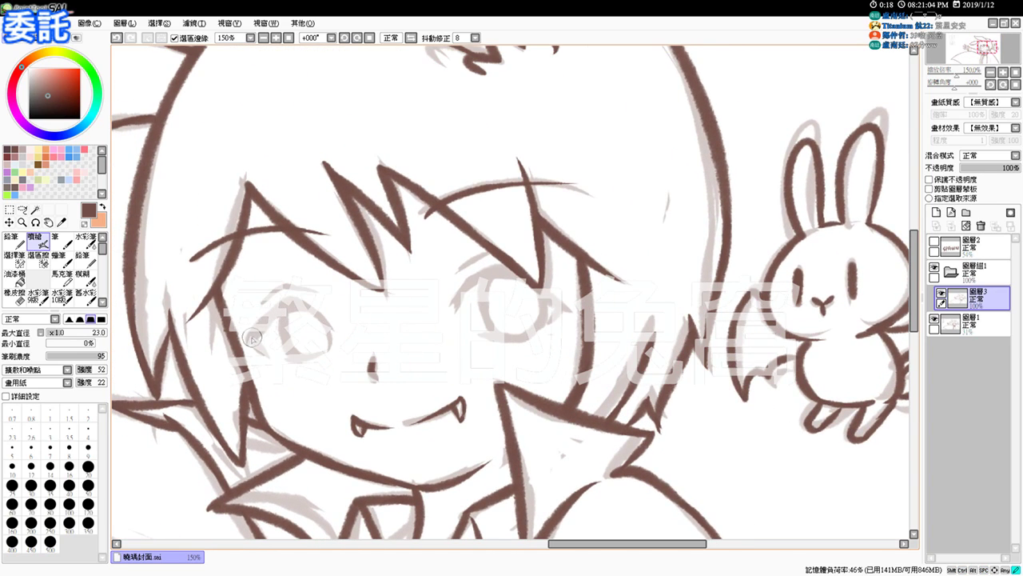
drag(282, 305, 338, 315)
key(ctrl+z)
key(ctrl+z)
key(ctrl+z)
key(ctrl+z)
mouse_move(276, 304)
mouse_down()
mouse_move(320, 307)
mouse_move(336, 320)
mouse_move(281, 315)
mouse_move(289, 304)
mouse_move(336, 326)
mouse_up()
key(ctrl+z)
key(ctrl+z)
mouse_move(272, 307)
mouse_down()
mouse_move(334, 326)
mouse_move(302, 305)
mouse_move(332, 333)
mouse_move(309, 302)
mouse_move(336, 336)
mouse_up()
key(ctrl+z)
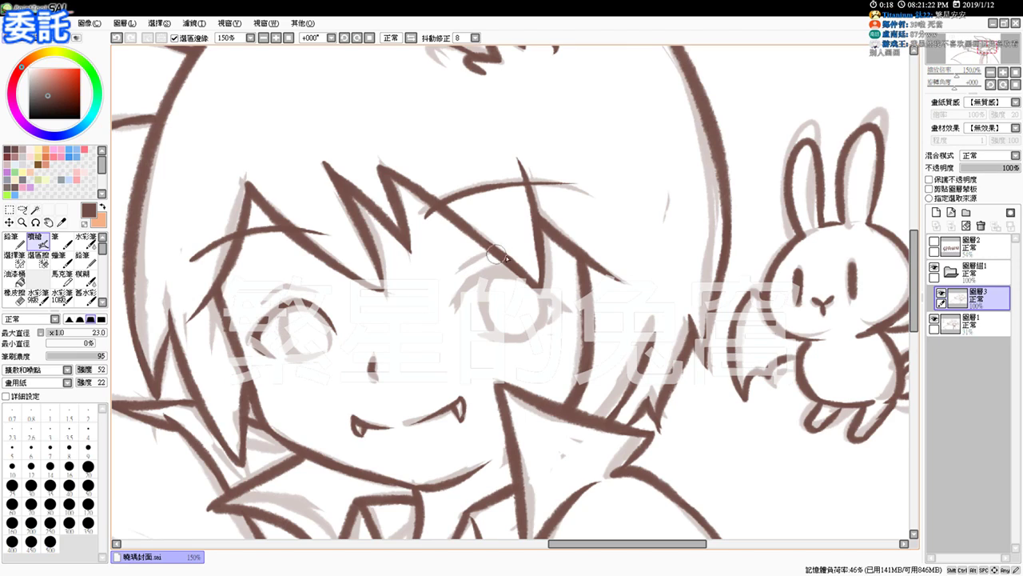
Ink the curved upper lash line of the eye nearer the small rabbit, redrawing it until it matches the sketch
drag(448, 312, 504, 260)
key(ctrl+z)
mouse_move(446, 313)
mouse_down()
mouse_move(505, 258)
mouse_move(563, 310)
mouse_up()
key(ctrl+z)
key(ctrl+z)
key(ctrl+z)
drag(531, 281, 566, 310)
key(ctrl+z)
mouse_move(459, 296)
mouse_down()
mouse_move(462, 314)
mouse_move(484, 277)
mouse_up()
key(ctrl+z)
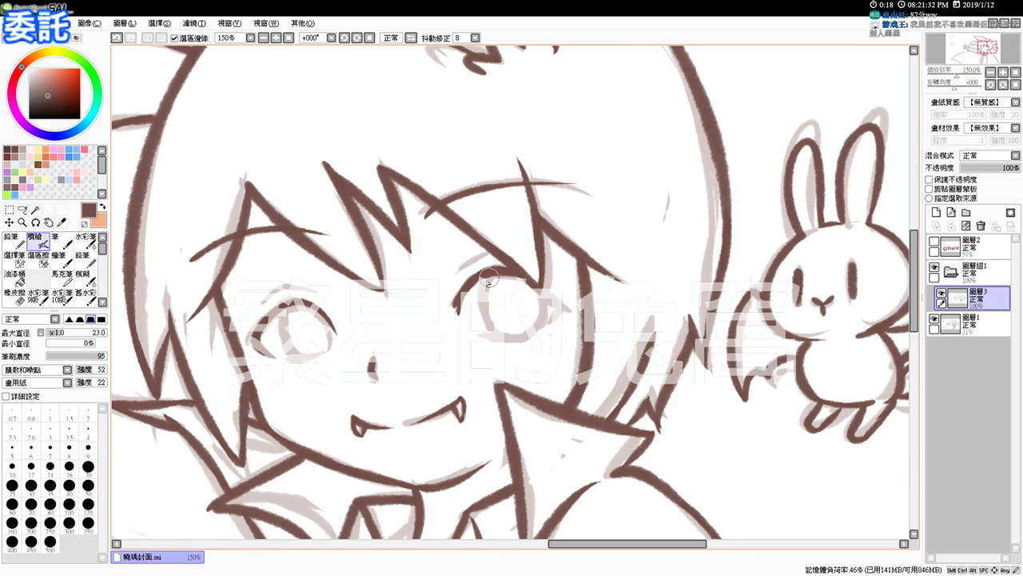
key(e)
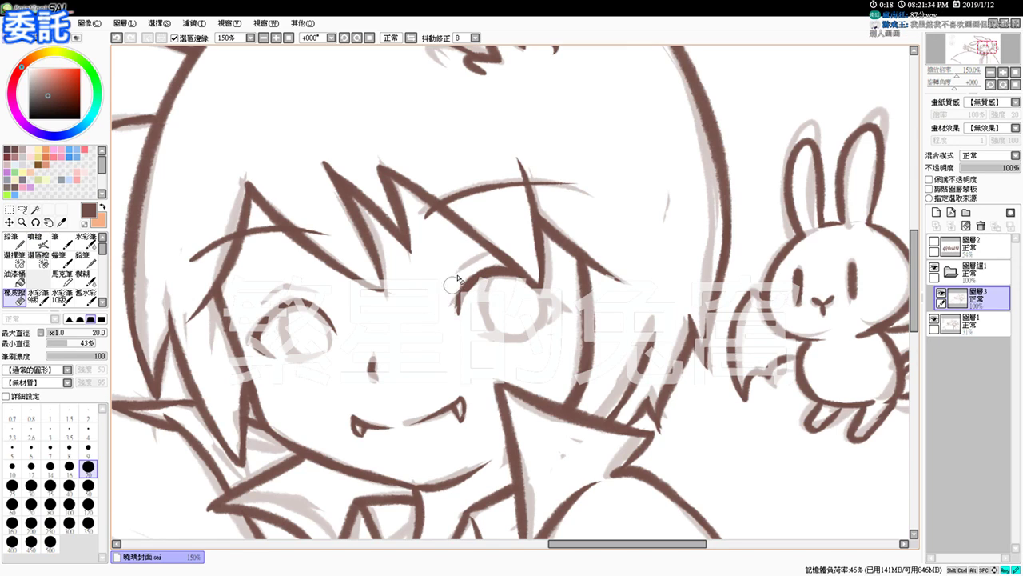
key(e)
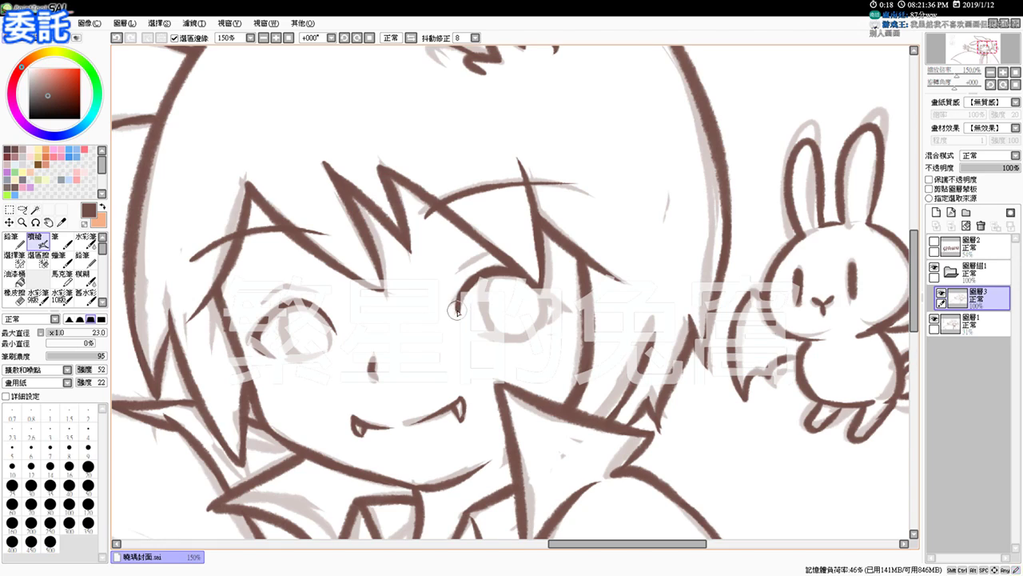
Ink the thin eyelid creases just above the upper lash lines of both eyes
mouse_move(263, 304)
mouse_down()
mouse_move(287, 285)
mouse_move(274, 291)
mouse_move(318, 292)
mouse_move(322, 302)
mouse_move(284, 289)
mouse_move(321, 299)
mouse_up()
key(ctrl+z)
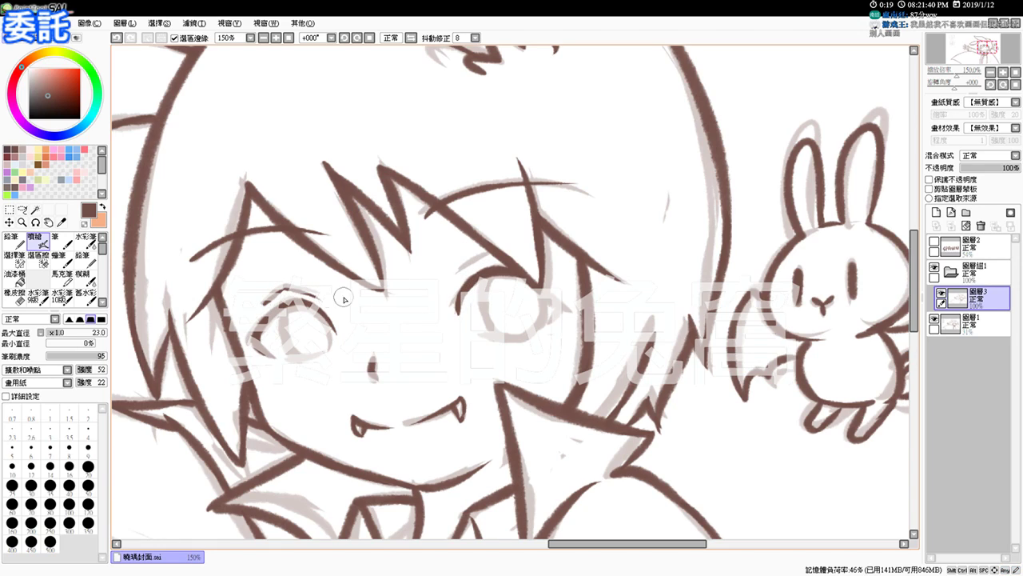
mouse_move(456, 272)
mouse_down()
mouse_move(500, 258)
mouse_move(548, 289)
mouse_move(548, 320)
mouse_up()
key(ctrl+z)
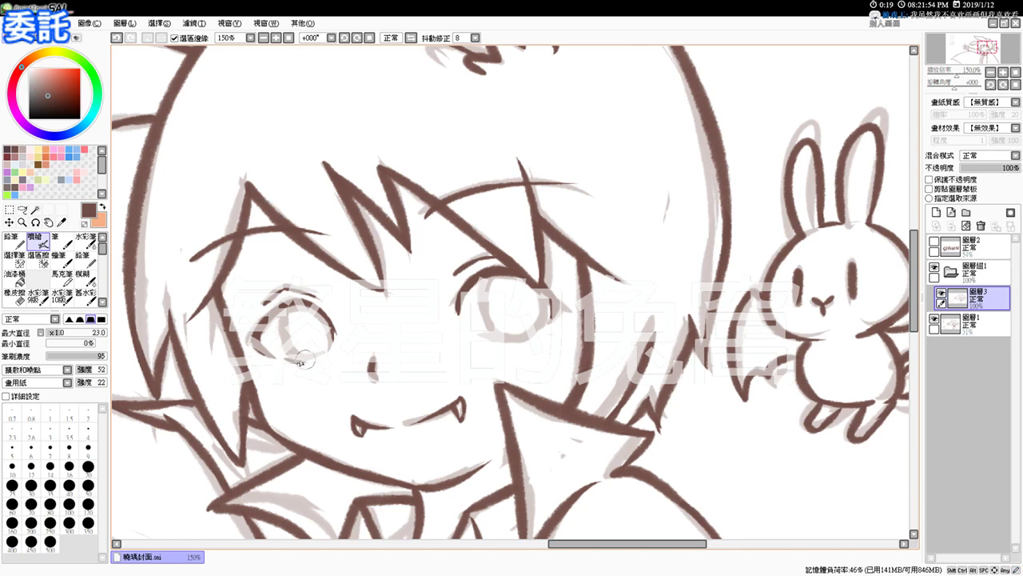
Ink the round iris outline of the eye nearer the small rabbit with the brush size reduced to 15
mouse_move(485, 335)
mouse_down()
mouse_move(538, 341)
mouse_move(549, 323)
mouse_up()
key(ctrl+z)
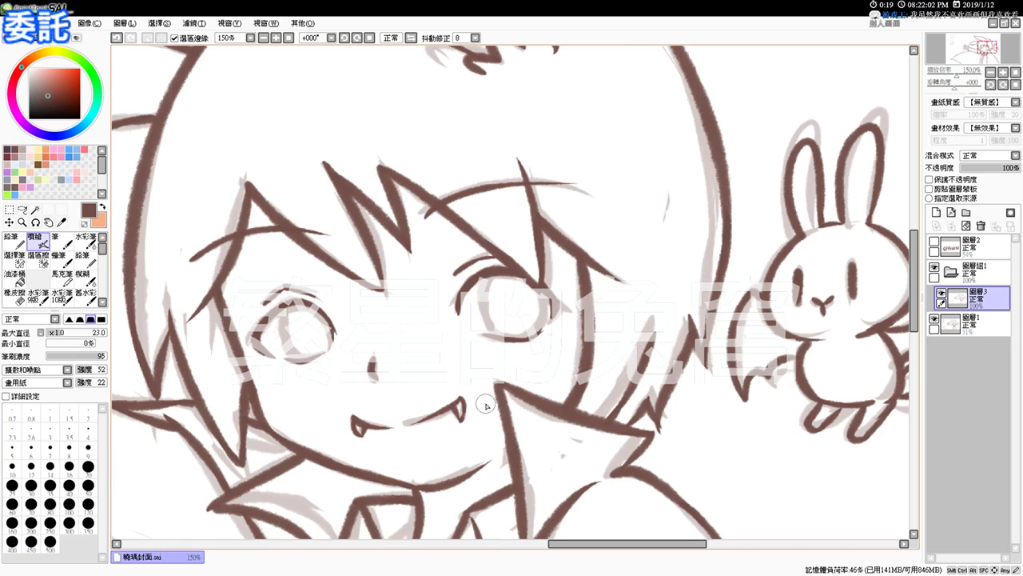
drag(515, 275, 503, 282)
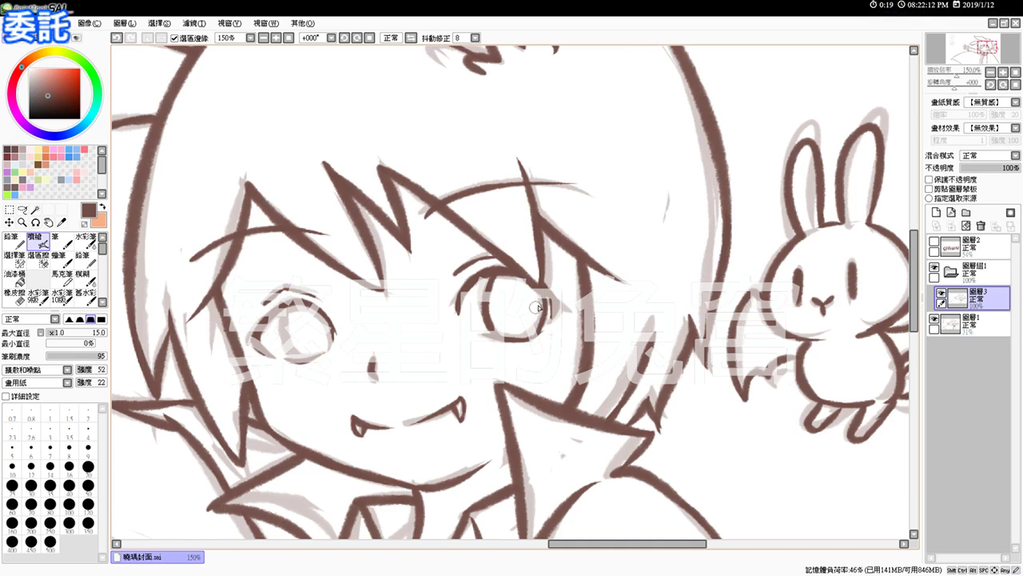
drag(544, 291, 536, 333)
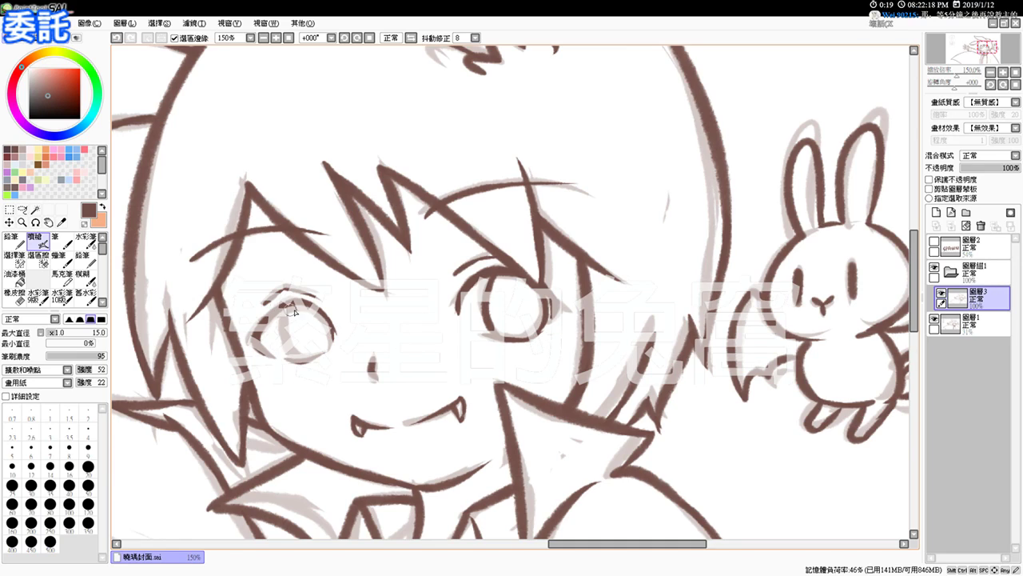
Ink the round iris outline of the eye nearer the outstretched arm, redrawing the strokes until they match the sketch
drag(291, 304, 295, 354)
key(ctrl+z)
drag(288, 307, 298, 356)
key(ctrl+z)
drag(285, 307, 296, 355)
mouse_move(288, 308)
mouse_down()
mouse_move(304, 363)
mouse_move(291, 350)
mouse_move(312, 352)
mouse_move(331, 332)
mouse_move(331, 343)
mouse_move(330, 330)
mouse_move(316, 353)
mouse_up()
key(ctrl+z)
drag(331, 314, 319, 356)
key(ctrl+z)
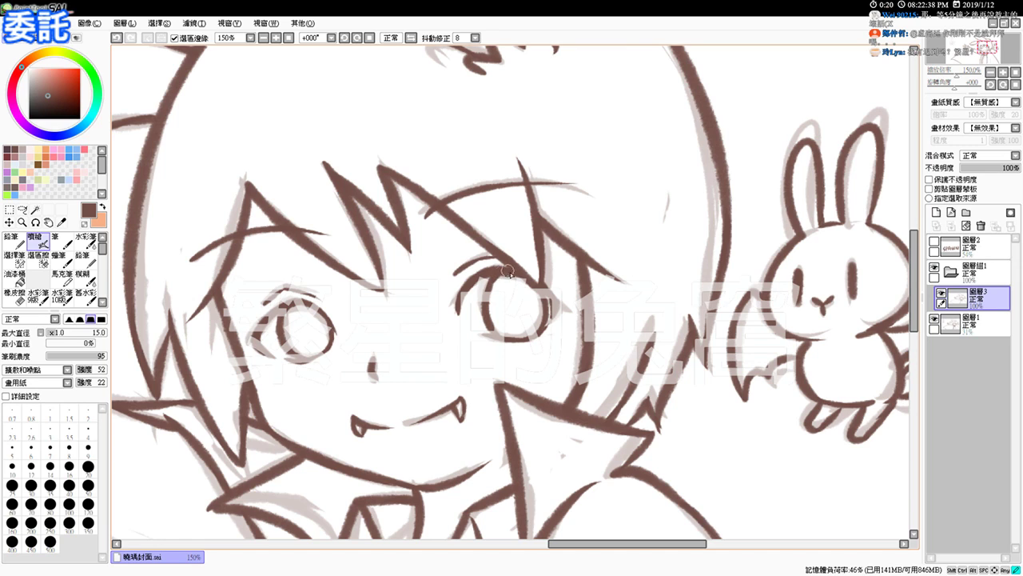
Examine the whole line art with the sketch layer hidden, and show the sketch again
mouse_move(498, 339)
mouse_down()
mouse_move(494, 285)
mouse_move(513, 299)
mouse_up()
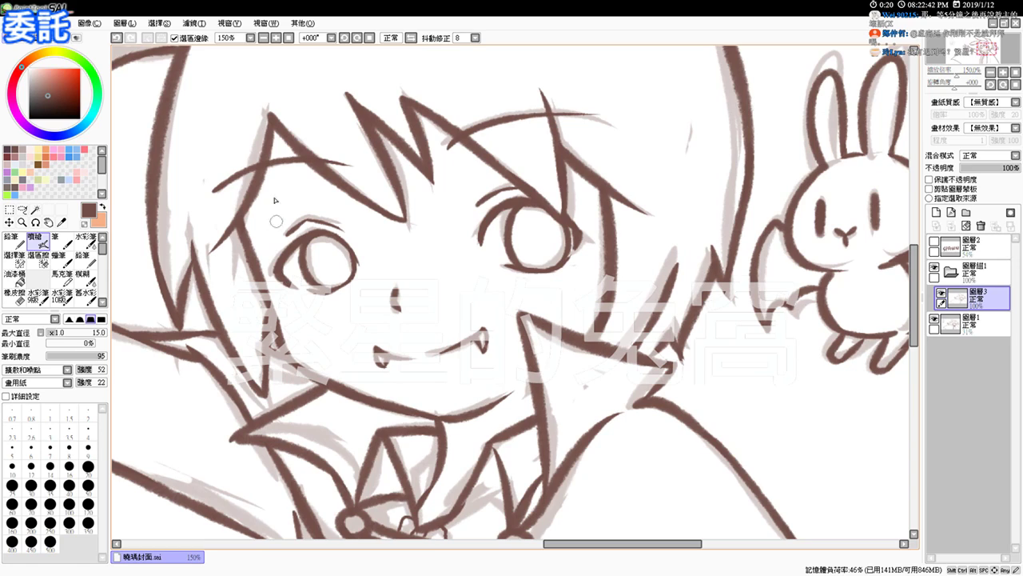
click(287, 38)
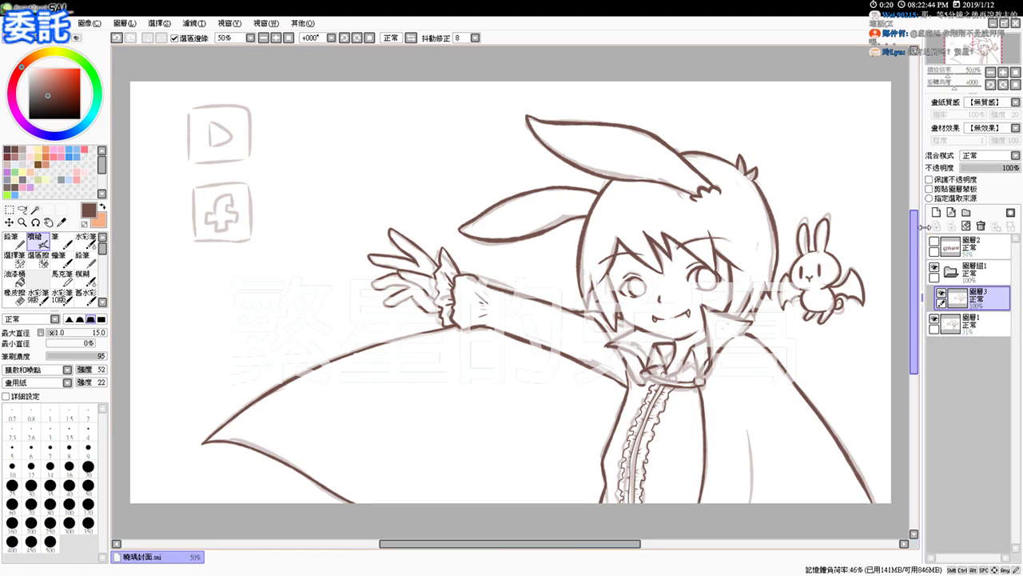
click(935, 319)
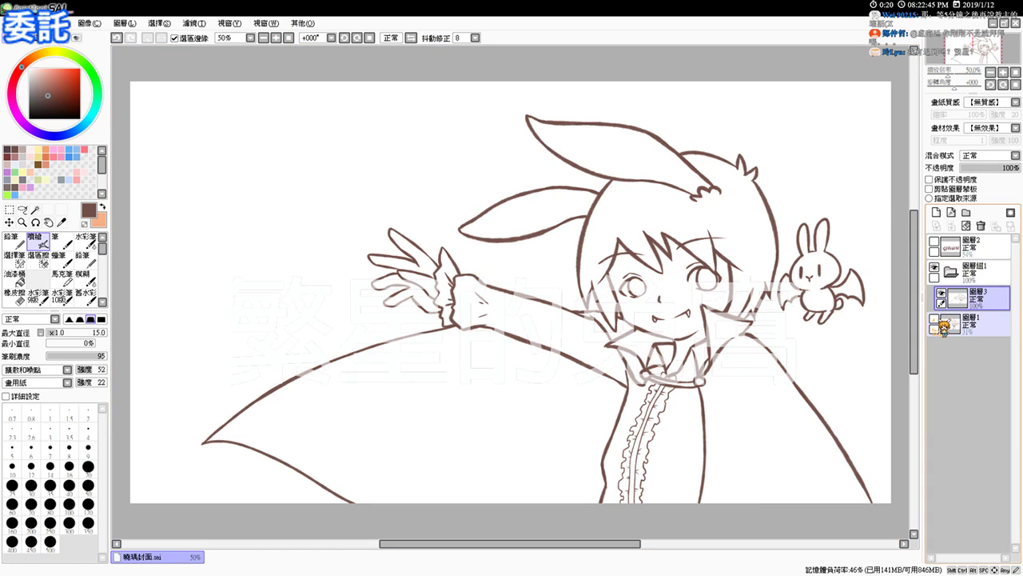
click(934, 319)
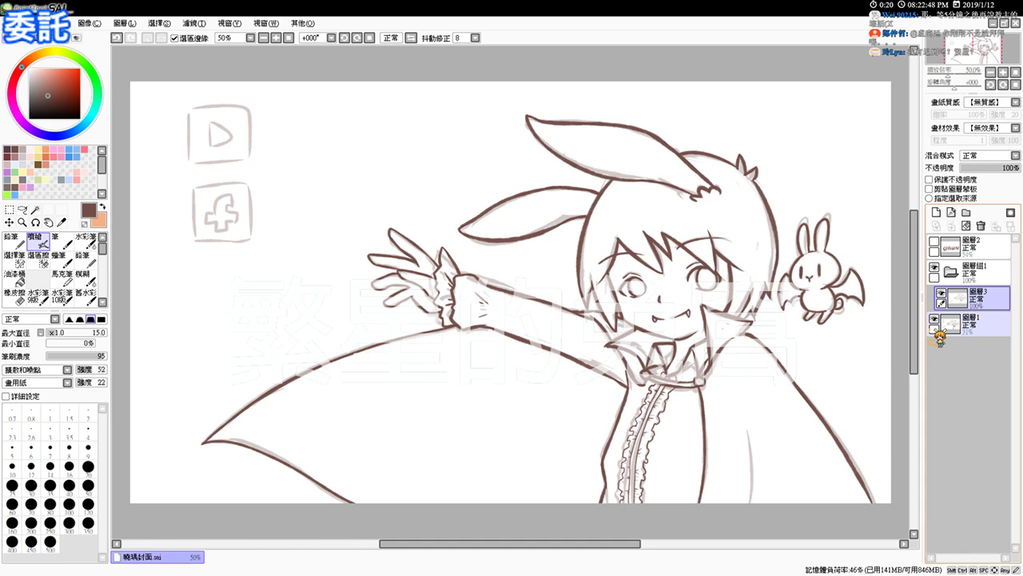
Check the proportions of the face and eyes up close in a horizontally mirrored view, and restore the normal view
key(ctrl+plus)
key(ctrl+plus)
drag(714, 386, 482, 414)
scroll(482, 412, up, 1)
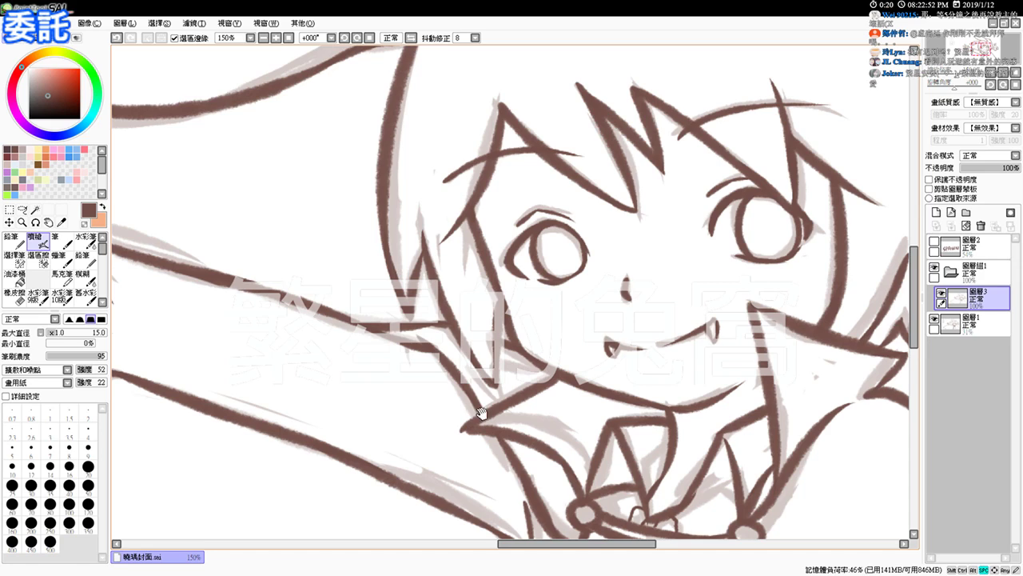
click(411, 38)
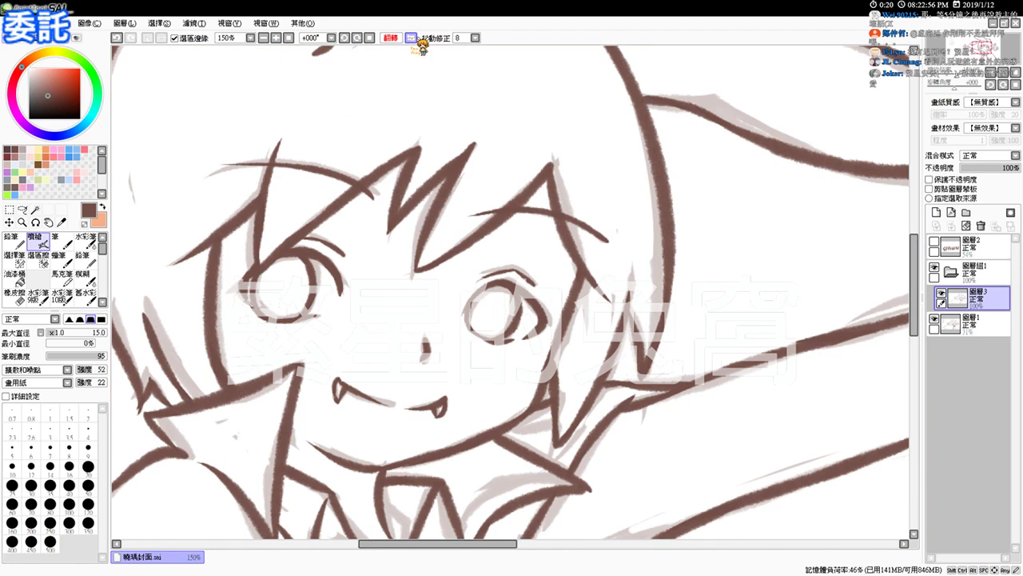
click(413, 38)
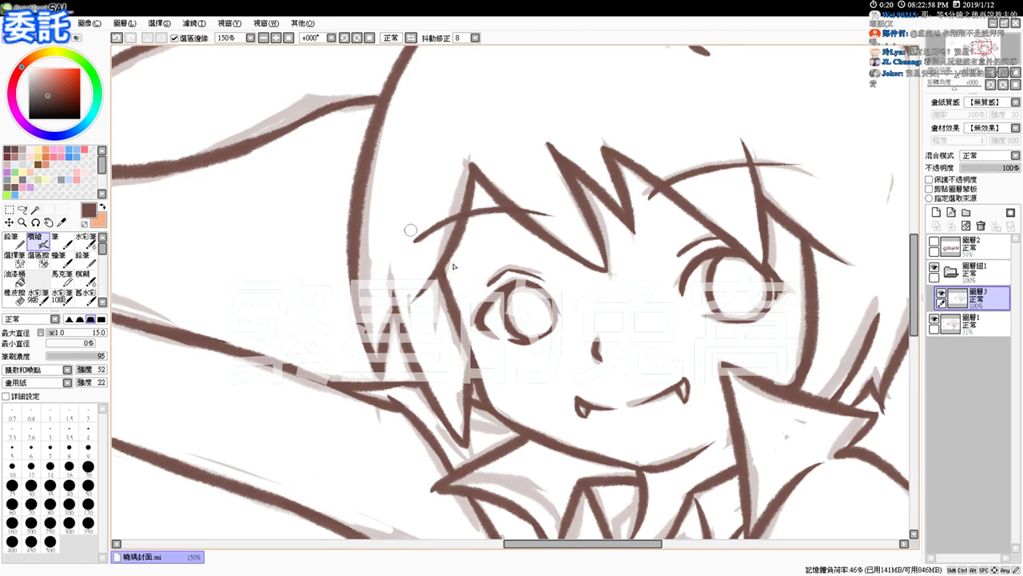
Refine the outer corner of the eye nearer the outstretched arm with a size 12 eraser and the size 15 brush
key(e)
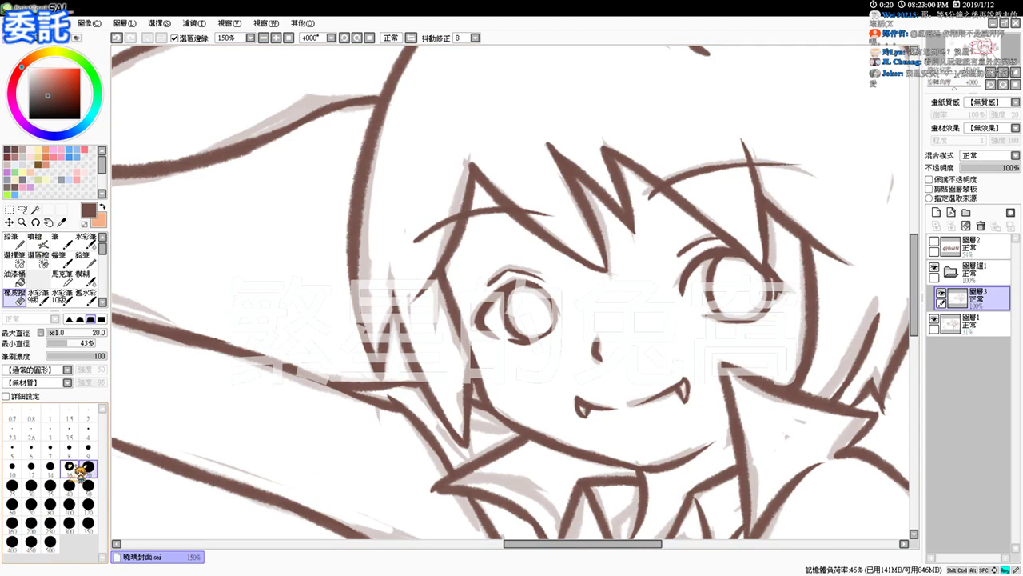
click(31, 469)
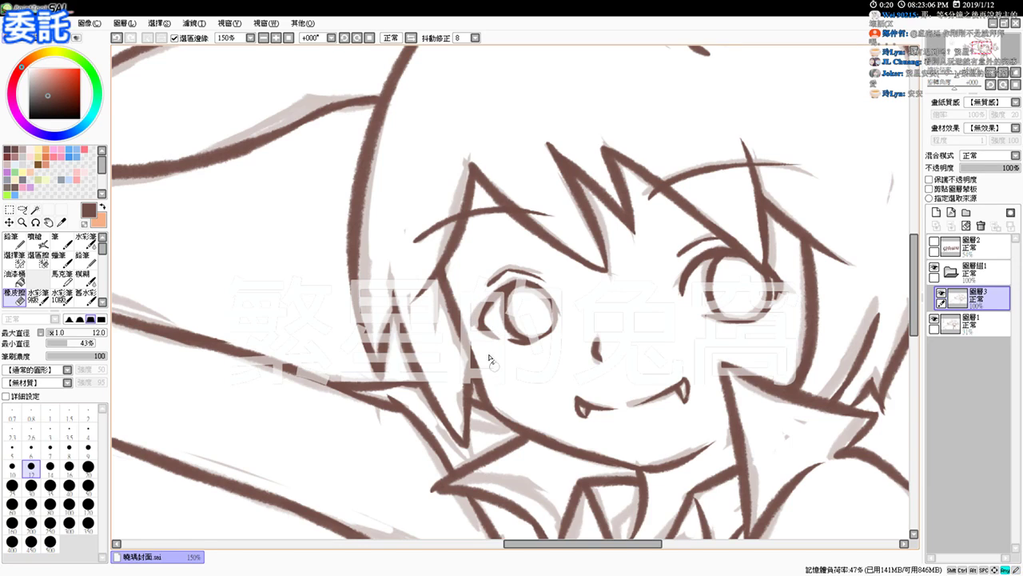
key(v)
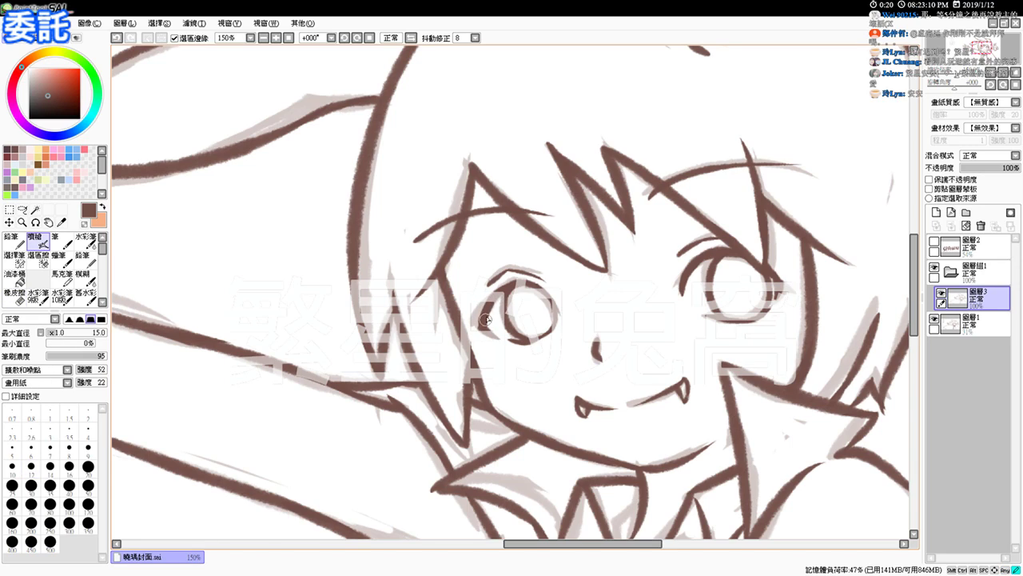
key(e)
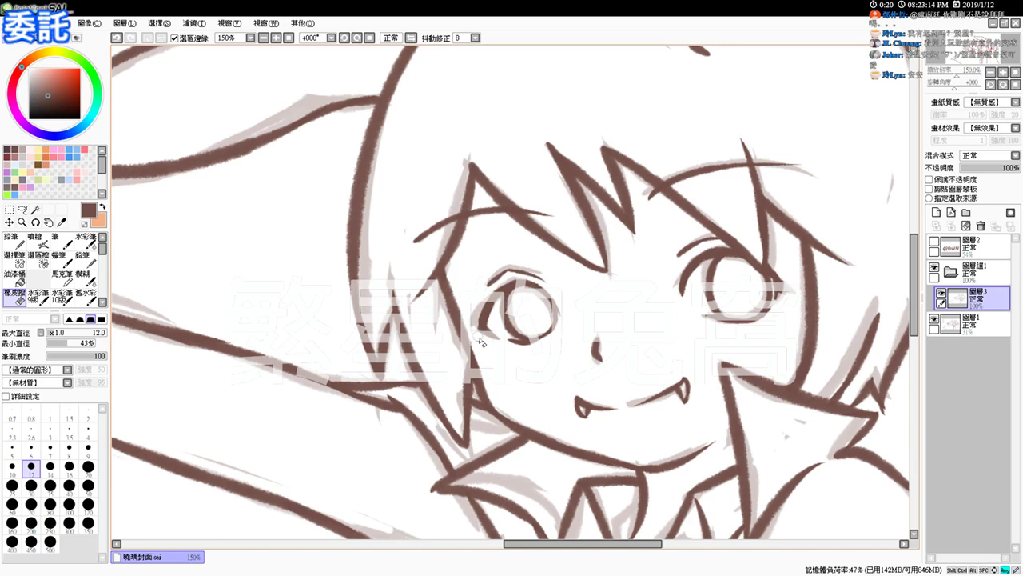
key(v)
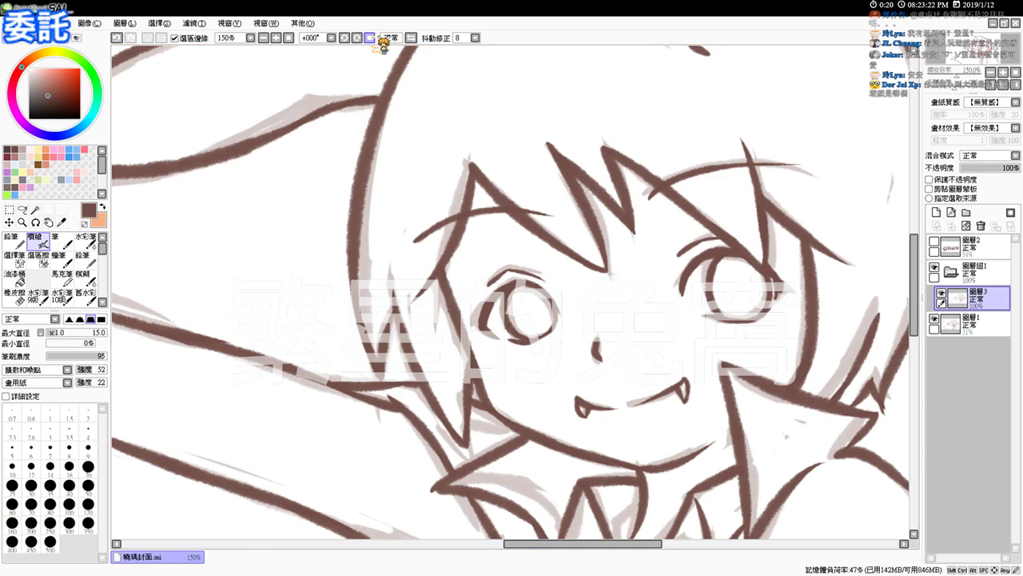
Hide the sketch layer and add a new layer directly beneath the line art layer inside the group
click(290, 37)
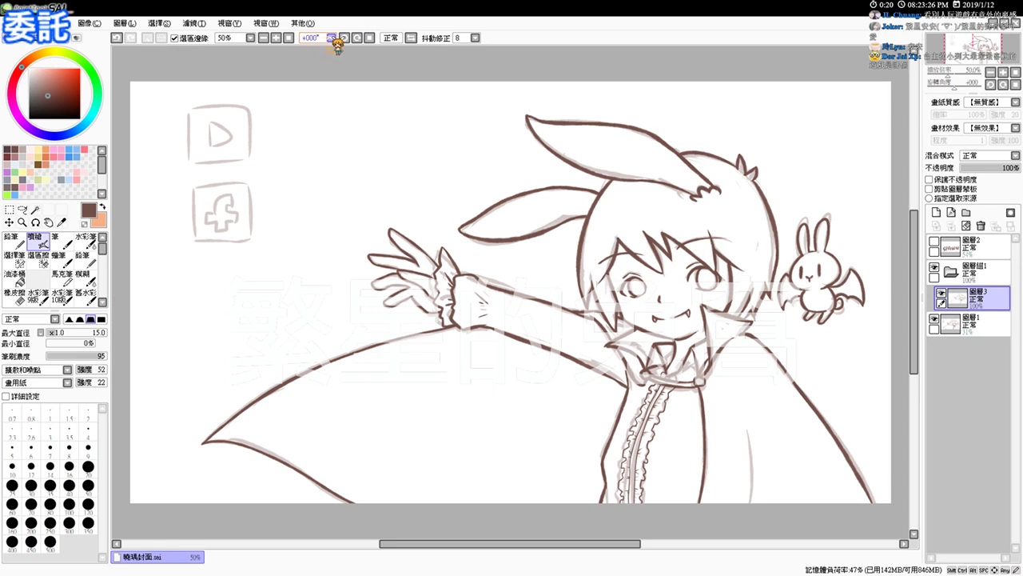
key(space)
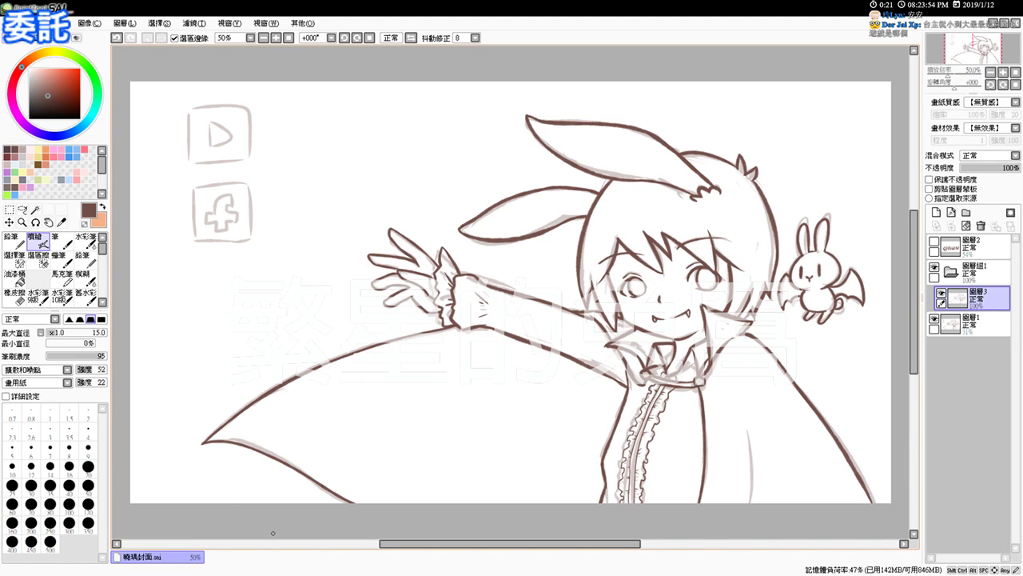
ctrl+click(937, 320)
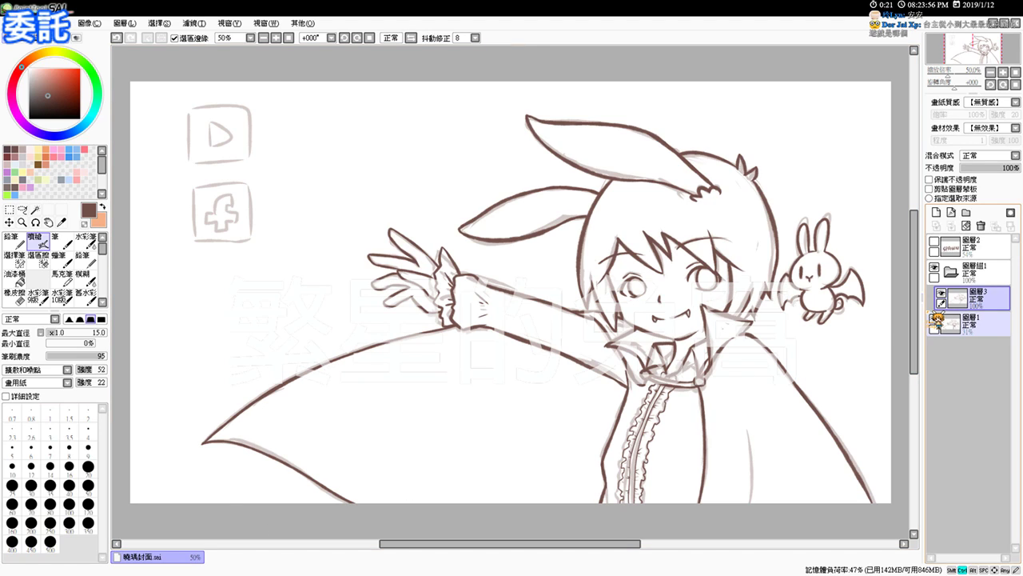
key(ctrl+plus)
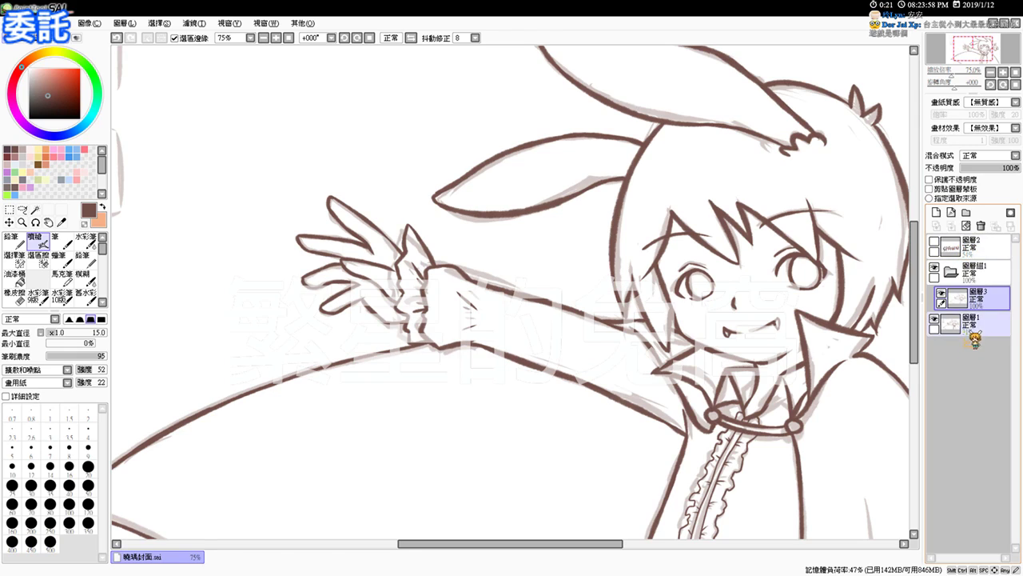
click(934, 319)
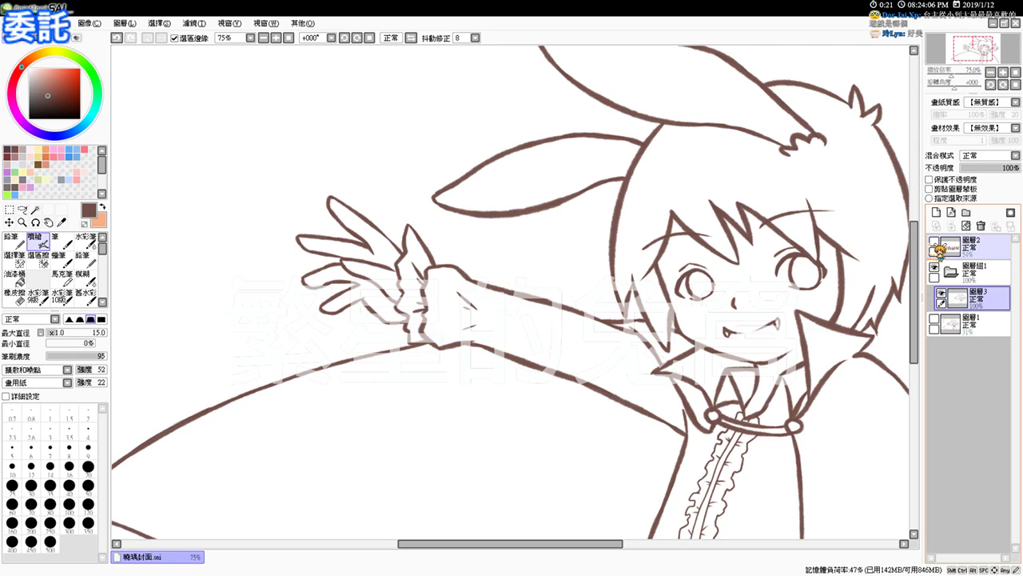
click(936, 213)
drag(972, 299, 976, 327)
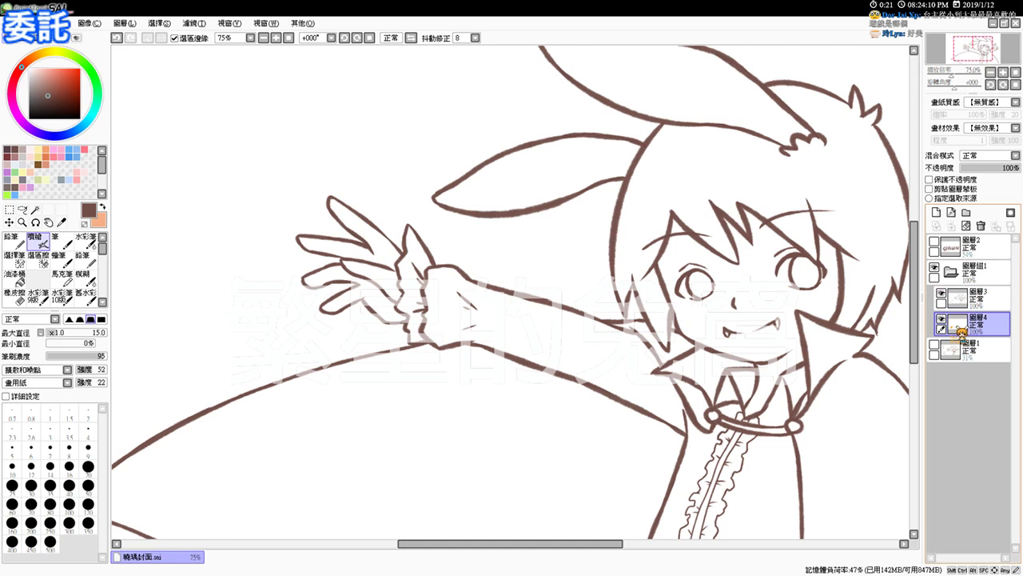
Select the character's hair area with the Magic Wand, bounded by the line art
drag(816, 336, 662, 393)
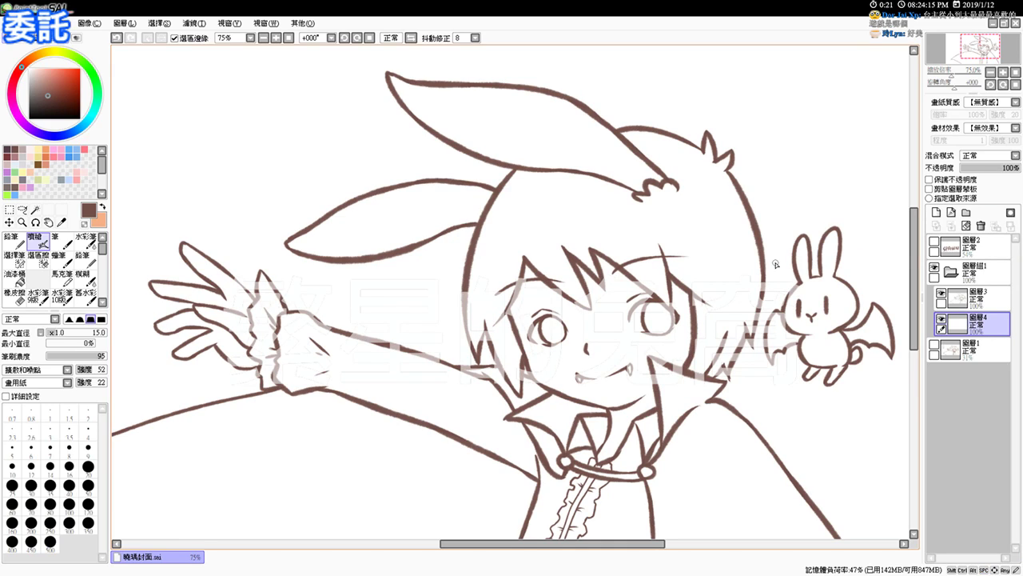
click(35, 209)
click(593, 240)
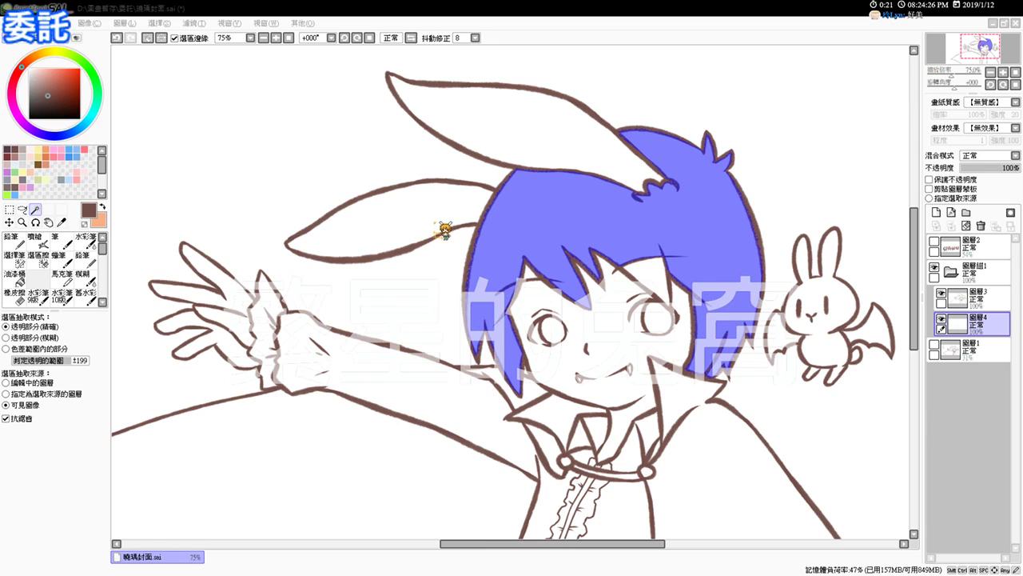
Fill the selected hair on the new layer with the light blue sampled from the hair in the coloured reference PNG
double_click(417, 208)
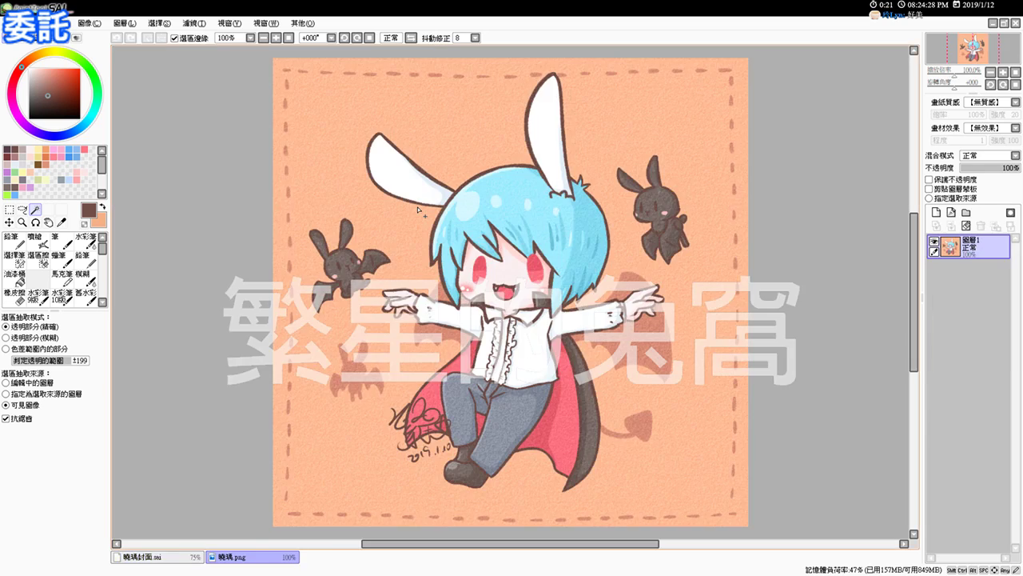
key(alt)
click(36, 239)
alt+click(508, 175)
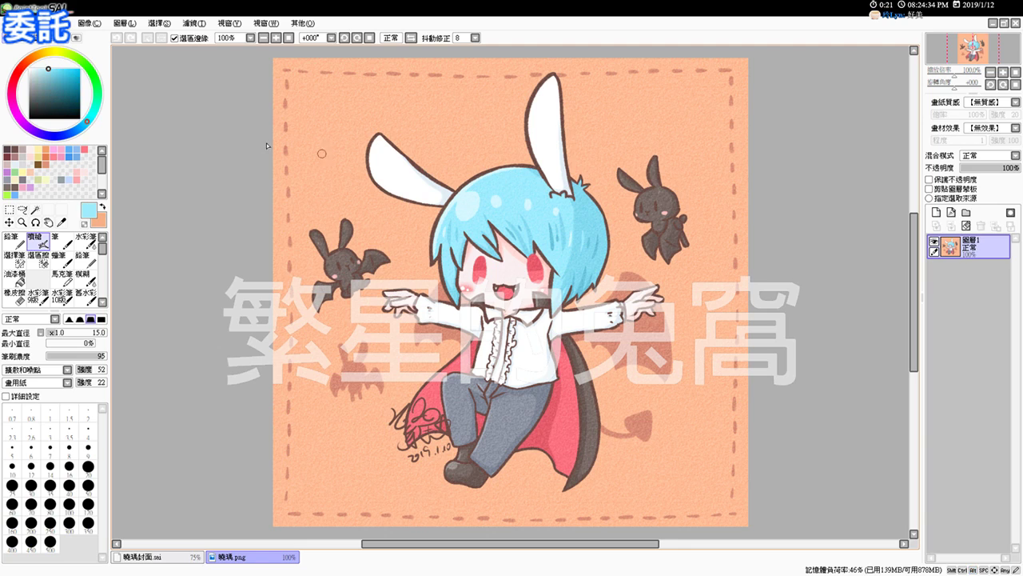
click(174, 556)
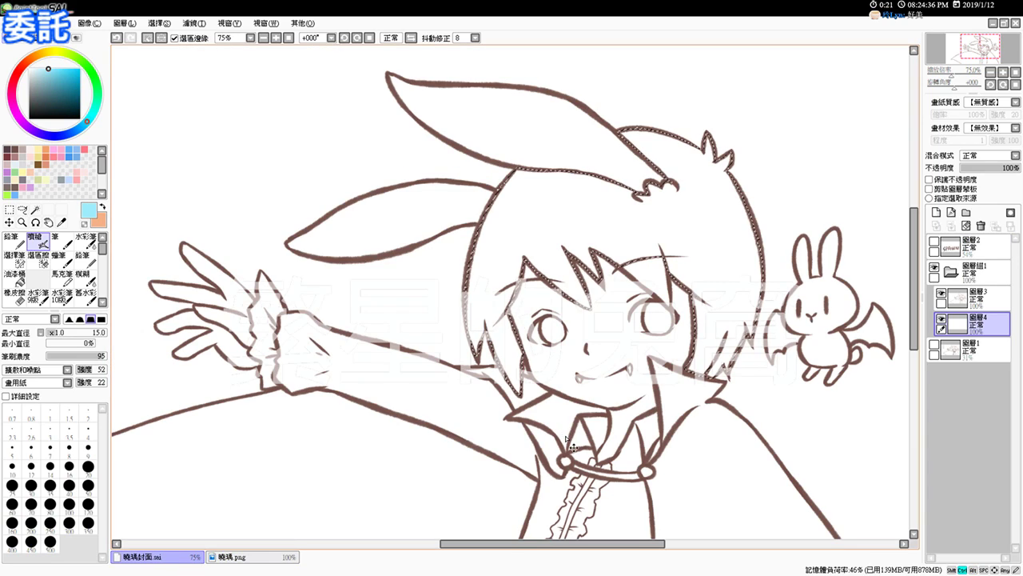
key(ctrl+f)
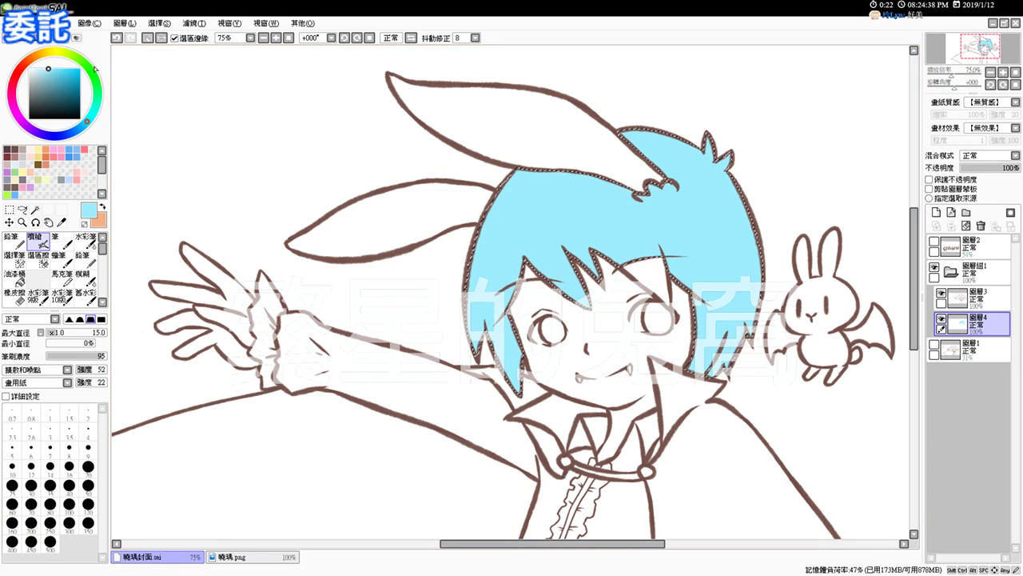
Brush slightly darker blue shading strands at size 44 down the side of the hair nearer the small rabbit
click(53, 70)
drag(52, 71, 52, 73)
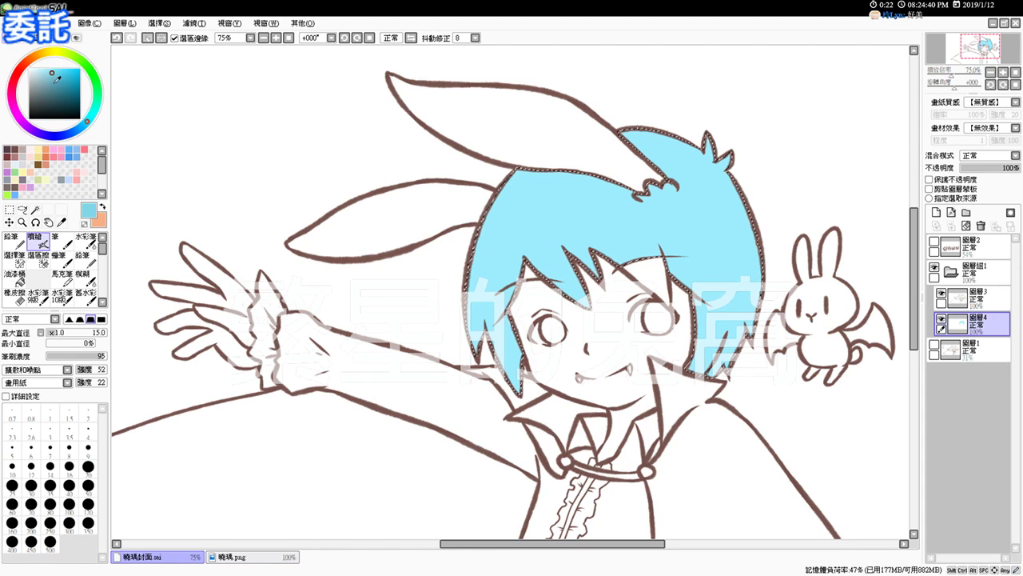
drag(715, 200, 732, 200)
drag(707, 160, 735, 226)
key(ctrl+z)
drag(707, 147, 733, 330)
click(725, 154)
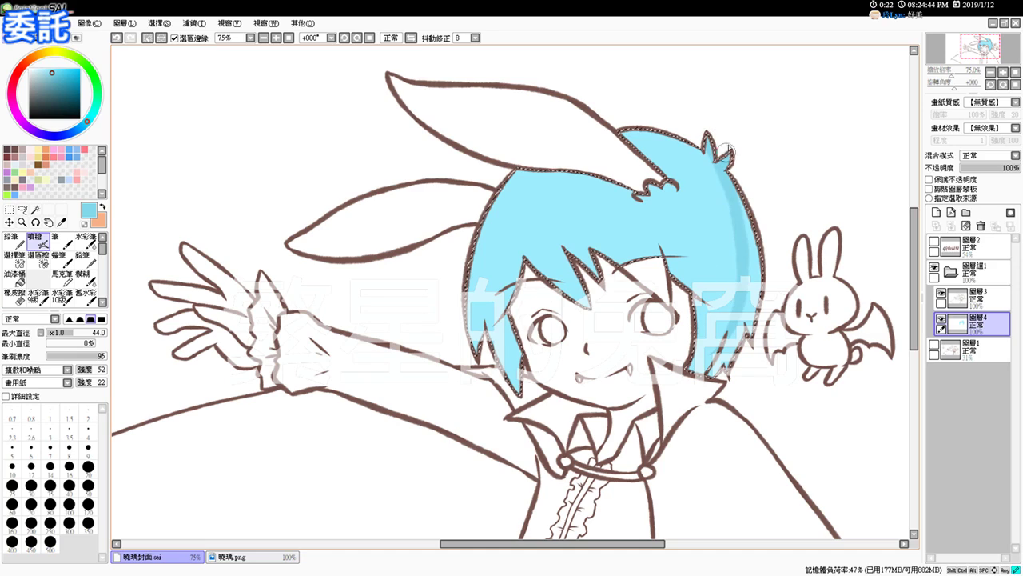
drag(747, 255, 758, 280)
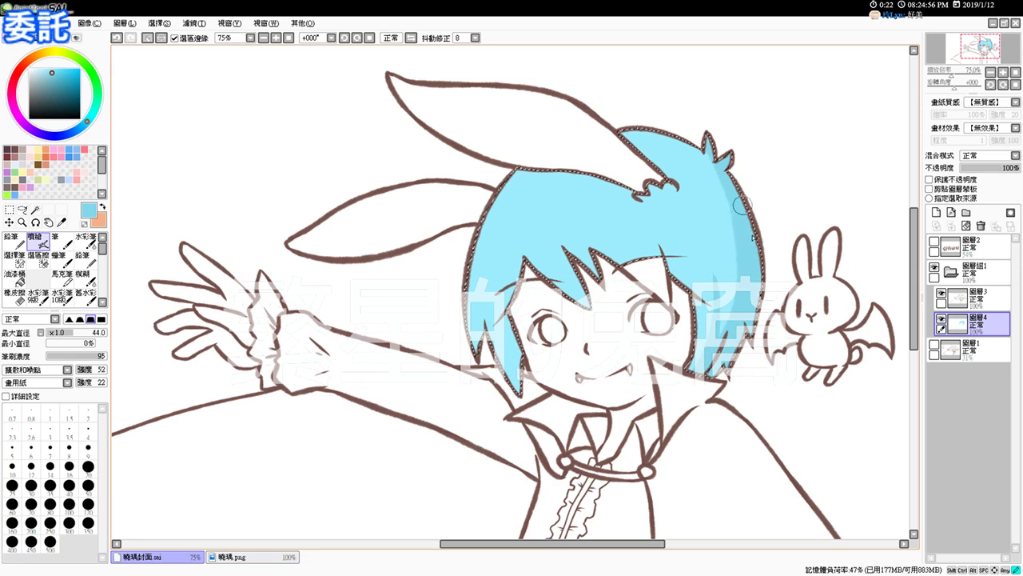
key(ctrl+z)
drag(732, 279, 719, 222)
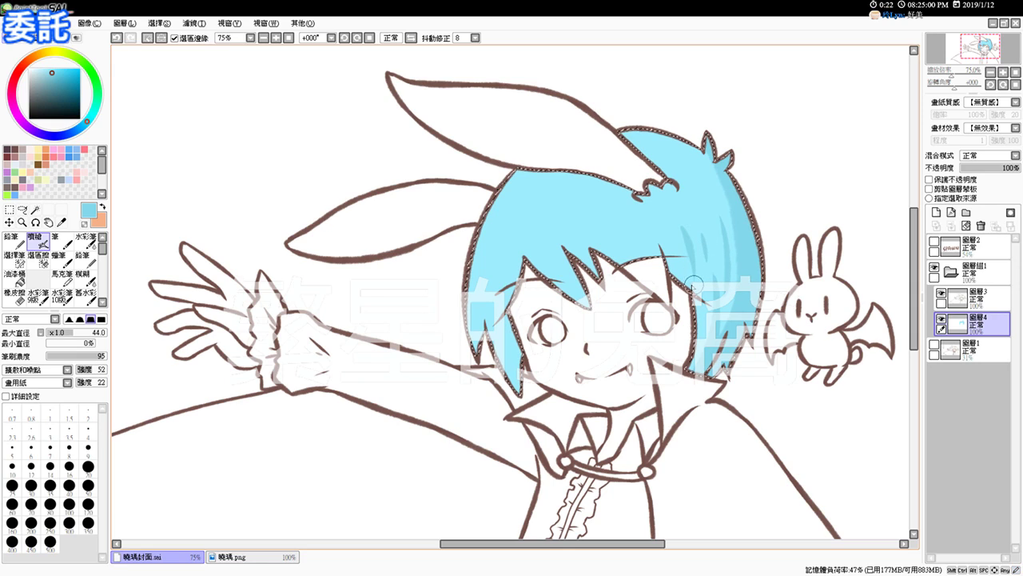
Airbrush slightly darker blue shading strands over the fringe and side locks within the hair selection
click(35, 210)
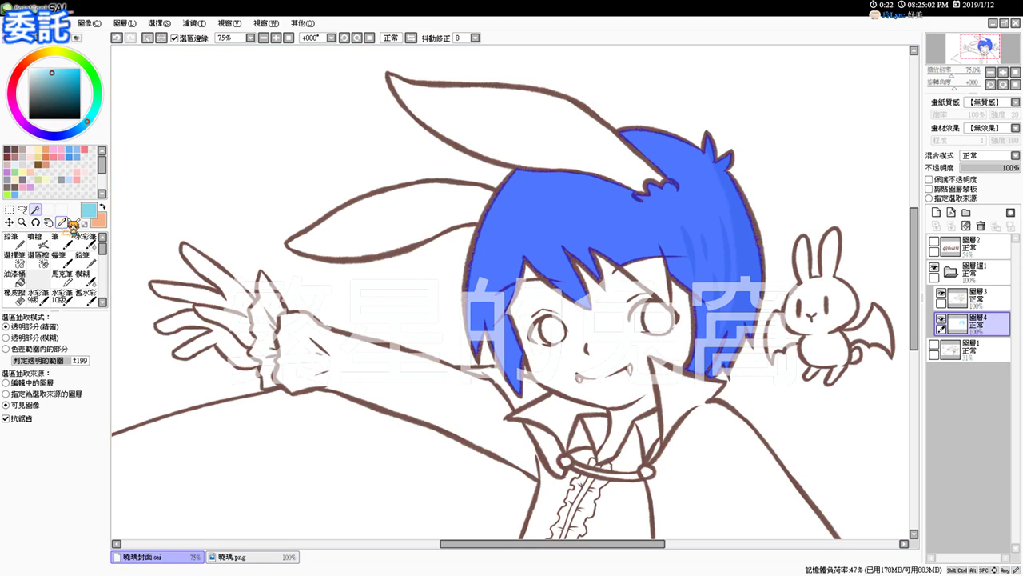
click(35, 240)
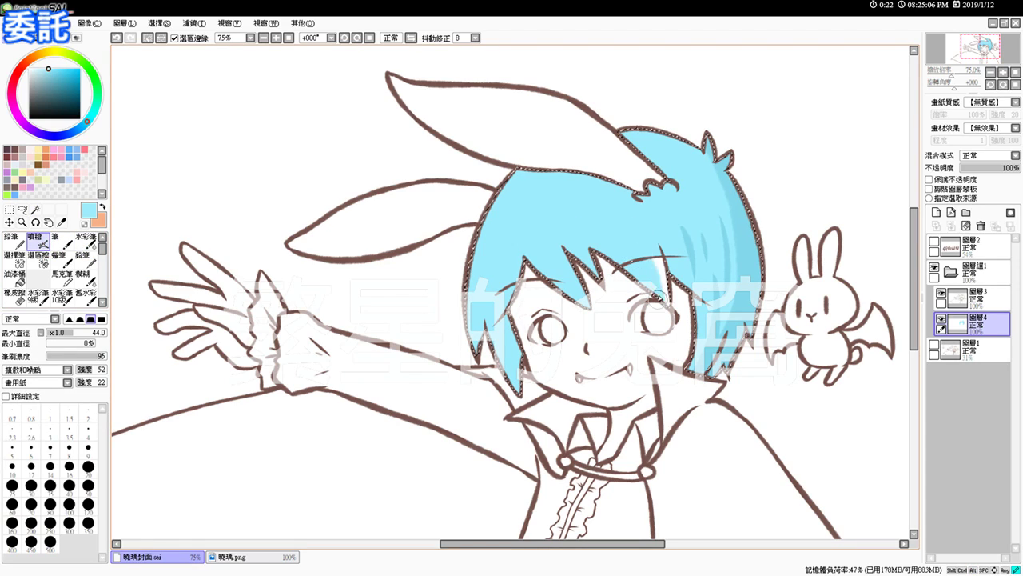
right_click(747, 257)
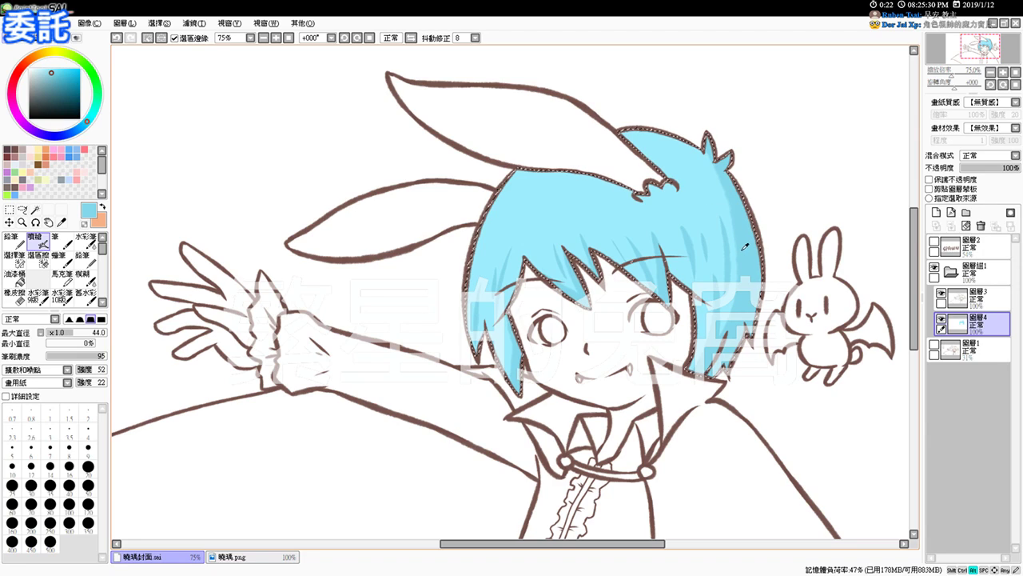
Darken the sampled blue slightly and brush deeper shading along the hair's outer edge nearer the small rabbit
drag(53, 73, 55, 75)
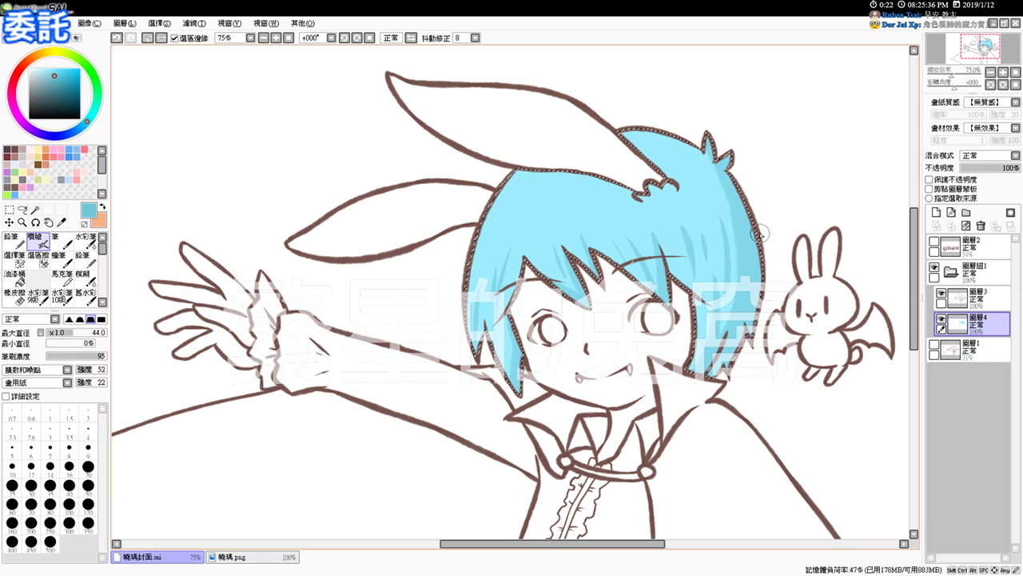
key(ctrl+z)
drag(735, 350, 733, 354)
key(ctrl+z)
drag(757, 243, 734, 349)
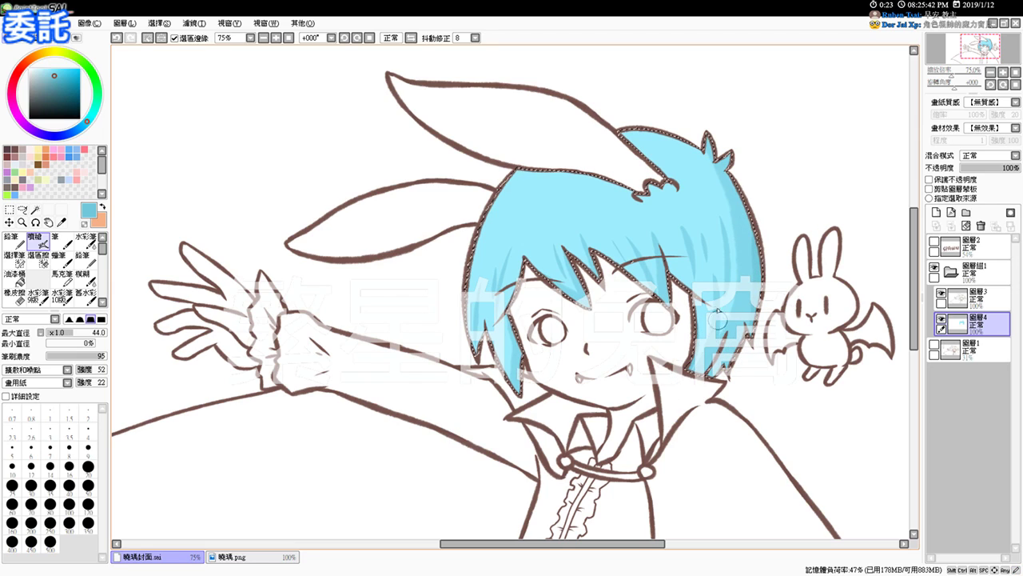
Compare the hair with and without the latest darker shading by repeatedly undoing and redoing it
key(ctrl+z)
key(ctrl+y)
key(ctrl+z)
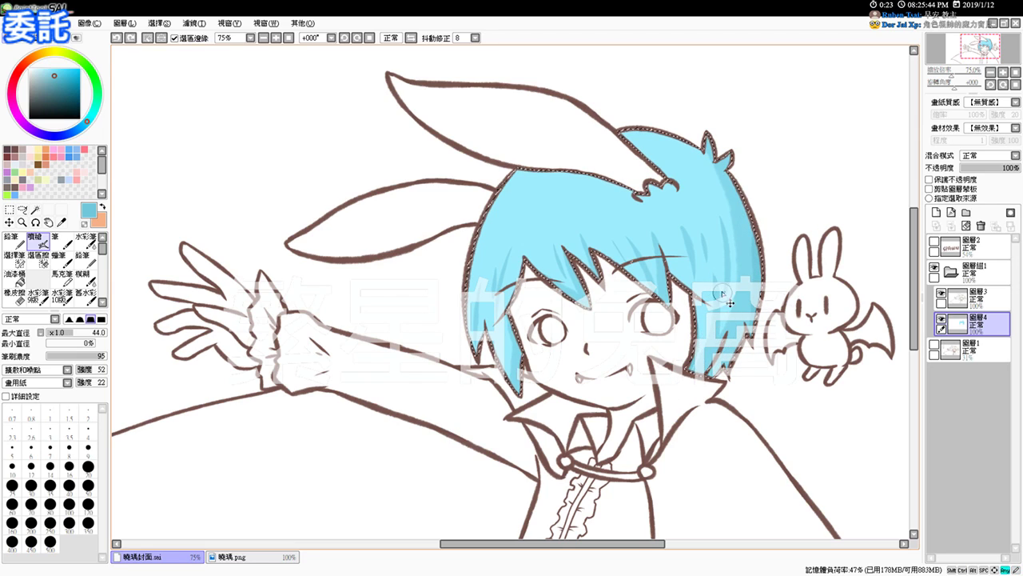
key(ctrl+y)
key(ctrl+z)
key(ctrl+y)
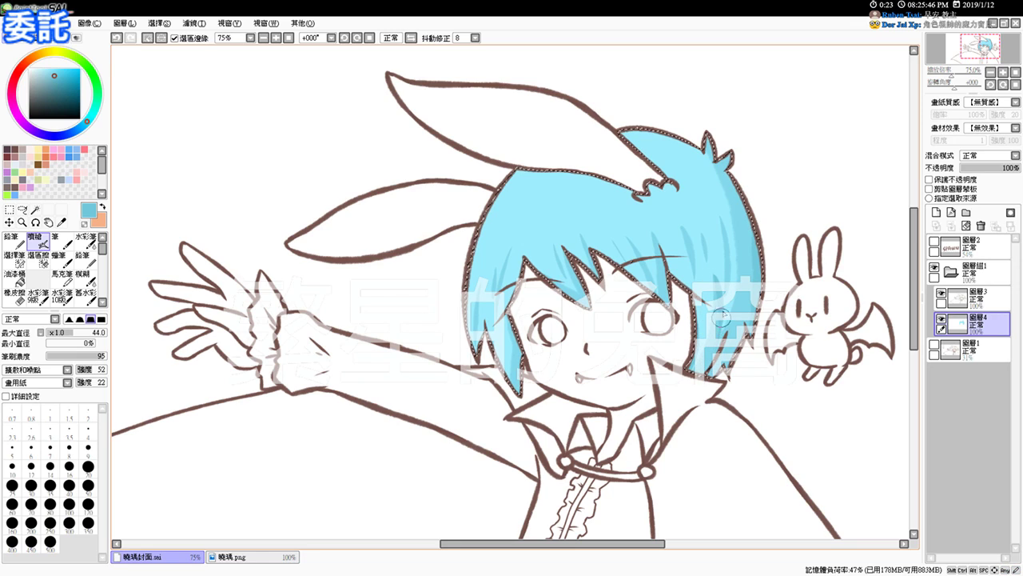
key(ctrl+z)
key(ctrl+y)
key(ctrl+z)
key(ctrl+y)
key(ctrl+z)
key(ctrl+y)
key(ctrl+z)
key(ctrl+y)
key(ctrl+z)
key(ctrl+y)
key(ctrl+z)
key(ctrl+y)
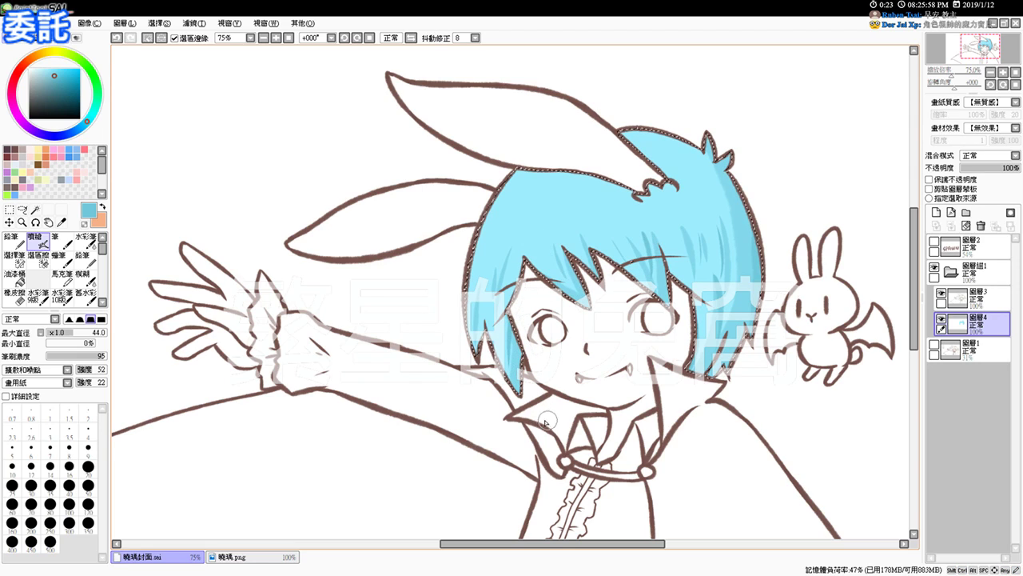
key(ctrl+z)
key(ctrl+y)
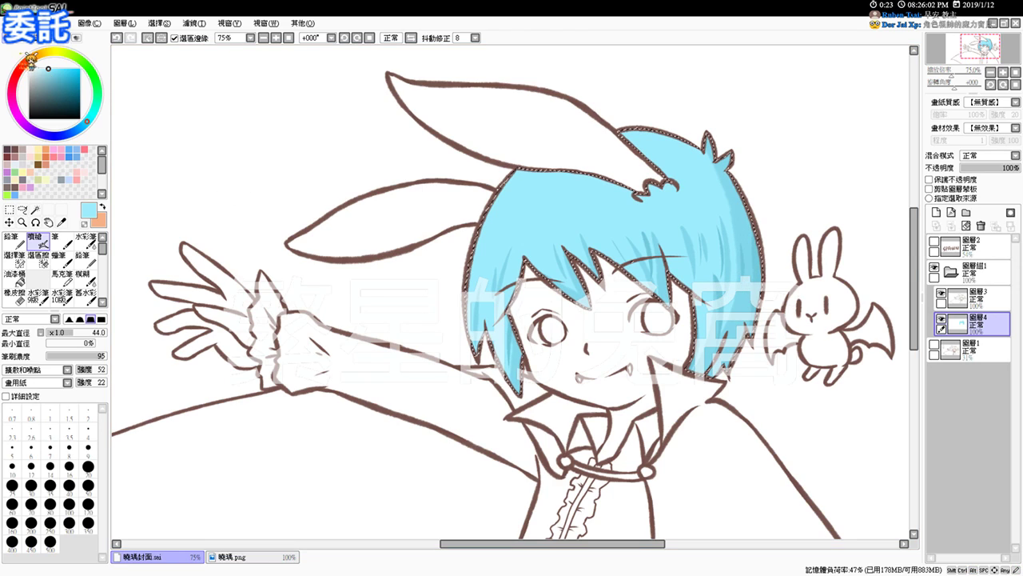
Choose a much paler blue and brush a highlight along the hair's outer edge beside the lower rabbit ear
click(45, 66)
click(42, 70)
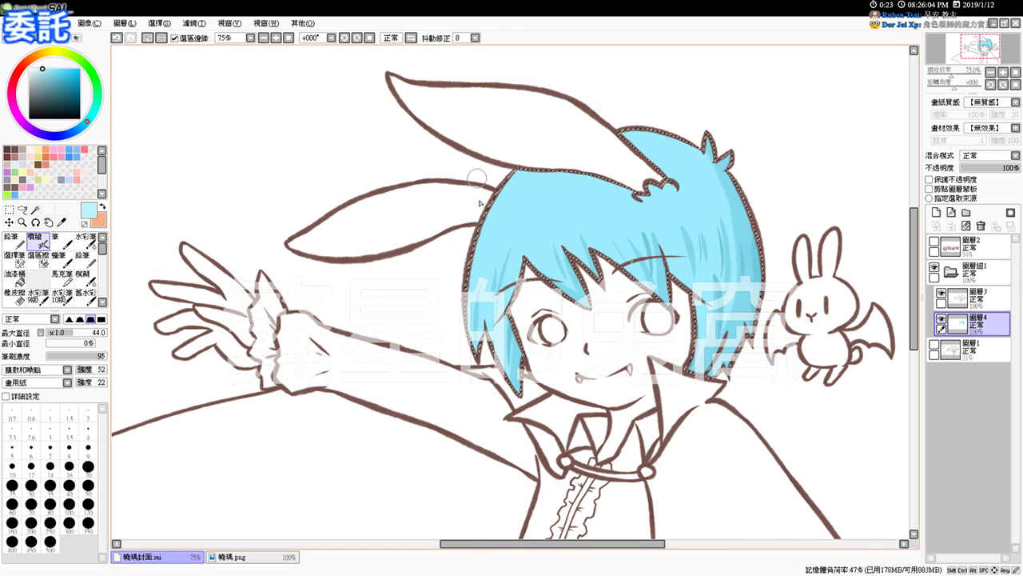
key(ctrl+z)
click(48, 69)
click(36, 69)
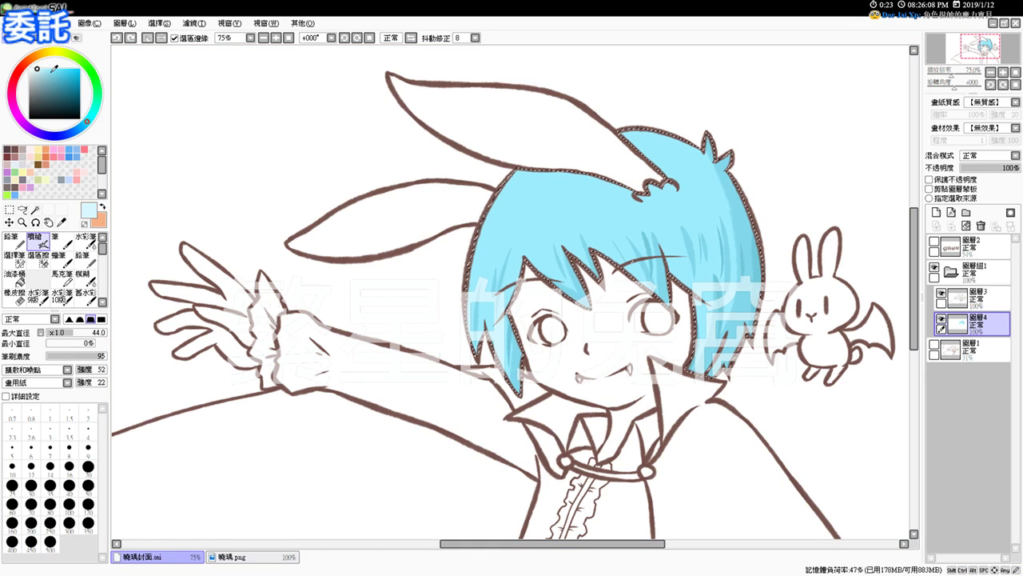
drag(518, 171, 485, 220)
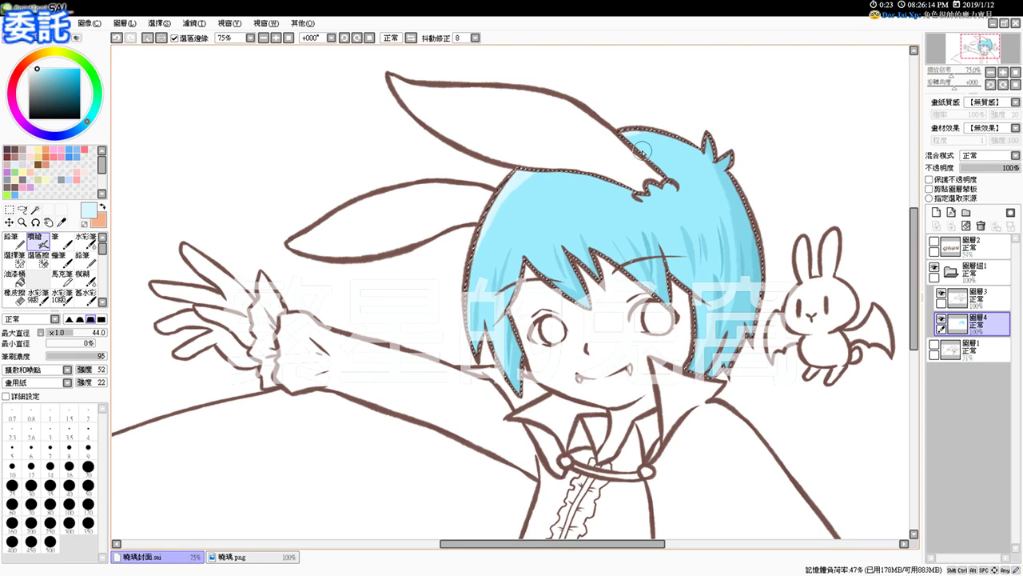
Paint a large and a small round pale blue highlight plus thin light strands across the hair, and clear the selection
drag(528, 231, 518, 228)
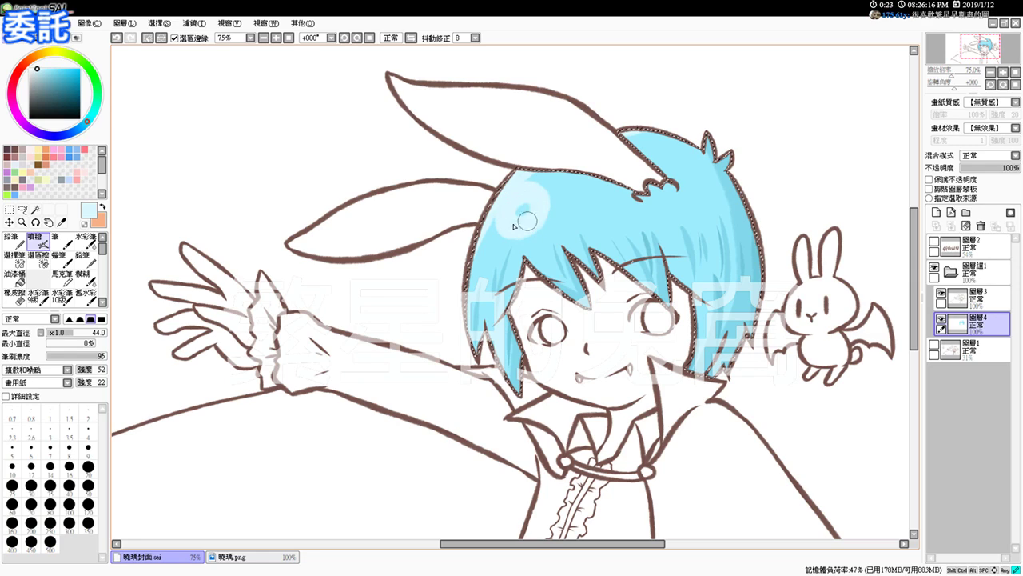
click(582, 205)
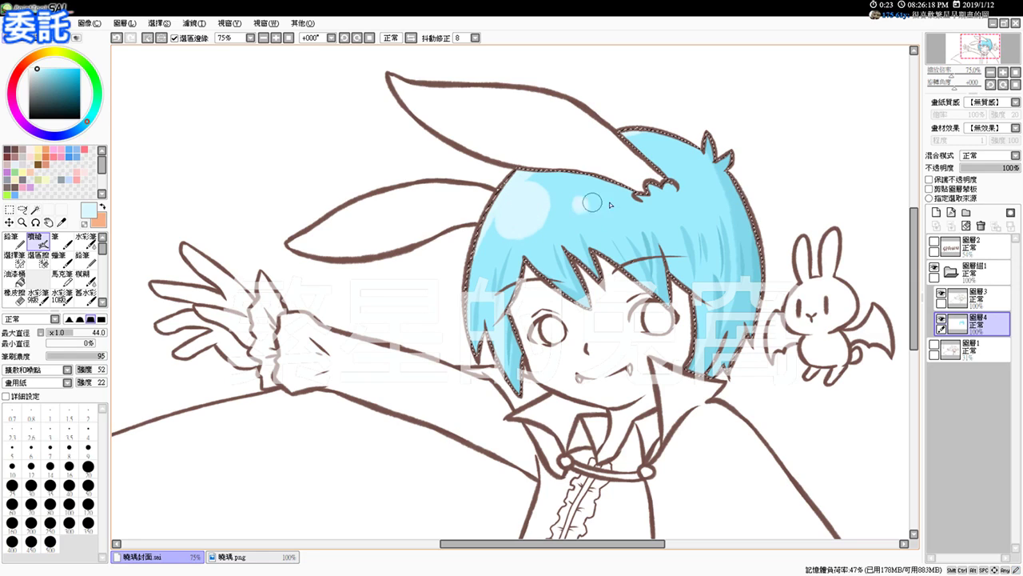
click(637, 210)
mouse_move(712, 218)
mouse_down()
mouse_move(703, 192)
mouse_move(716, 211)
mouse_up()
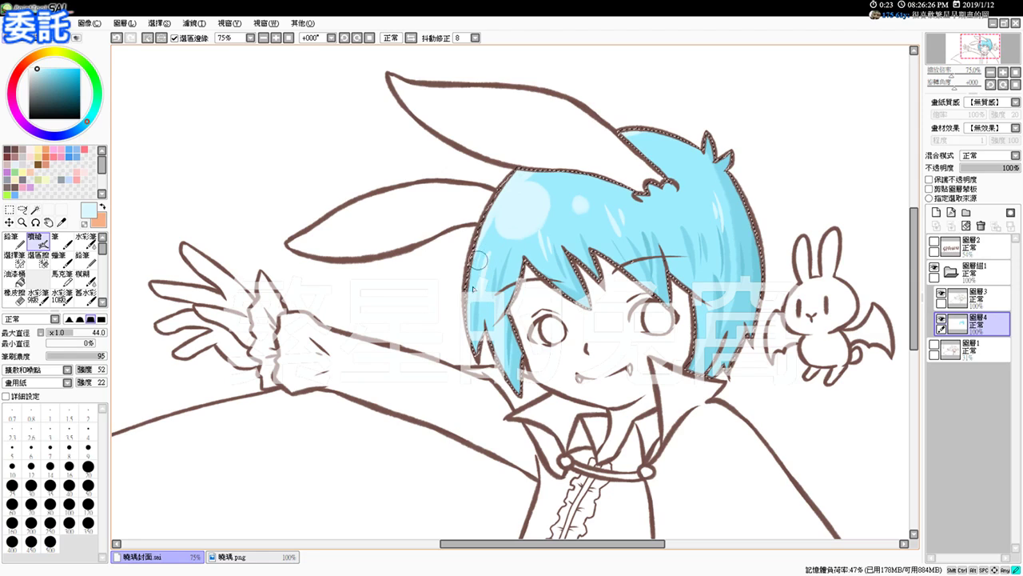
key(ctrl+d)
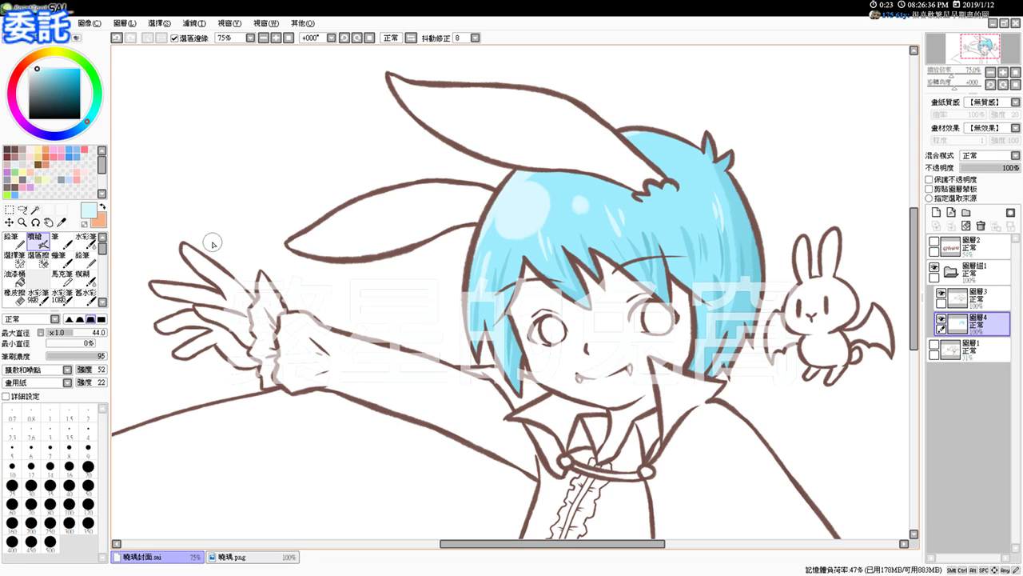
click(35, 209)
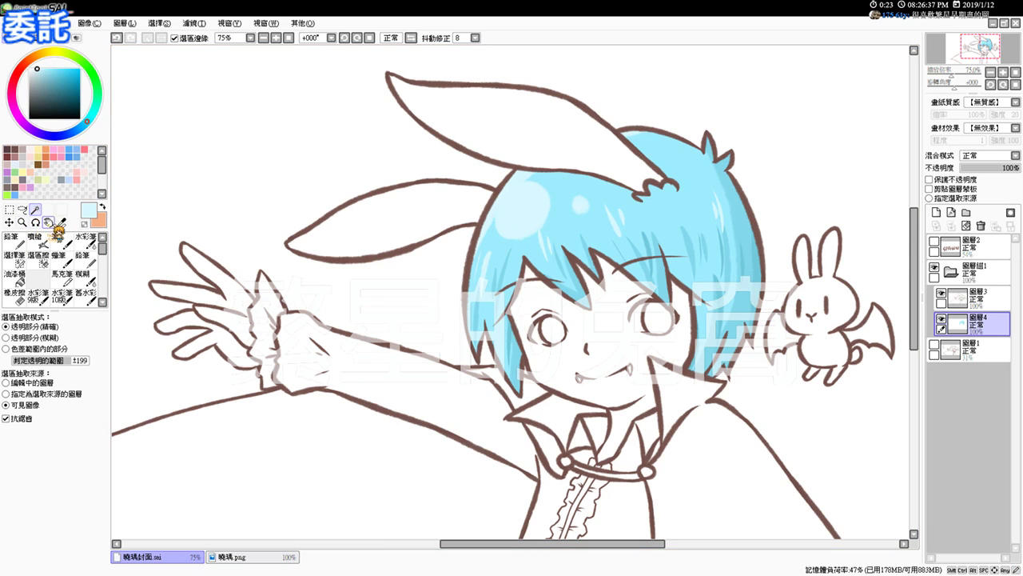
click(570, 156)
click(446, 211)
drag(551, 357, 518, 245)
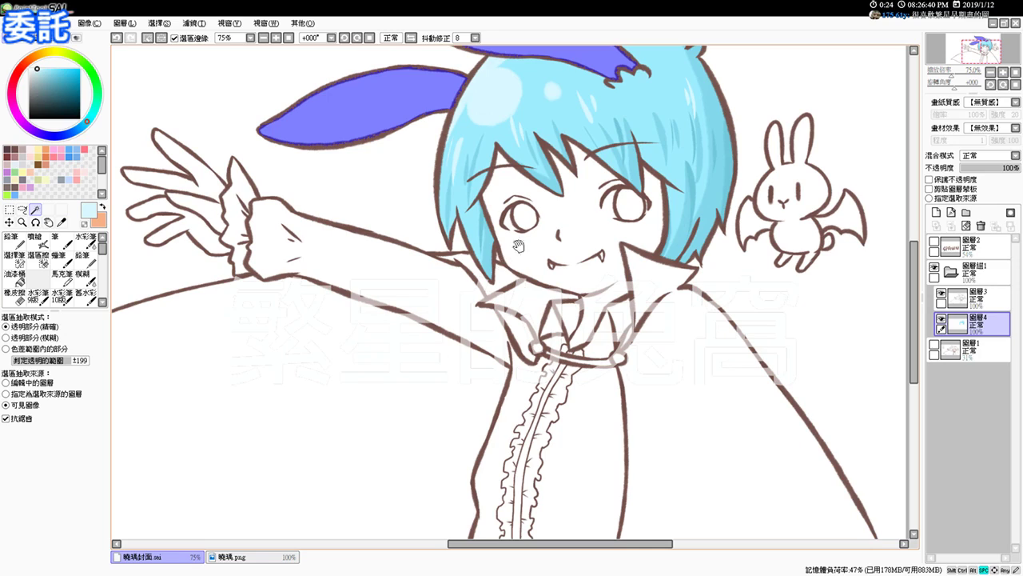
key(ctrl+z)
key(ctrl+z)
Select the face, neck and outstretched hand with the Magic Wand and fill them with the pale skin swatch
click(573, 202)
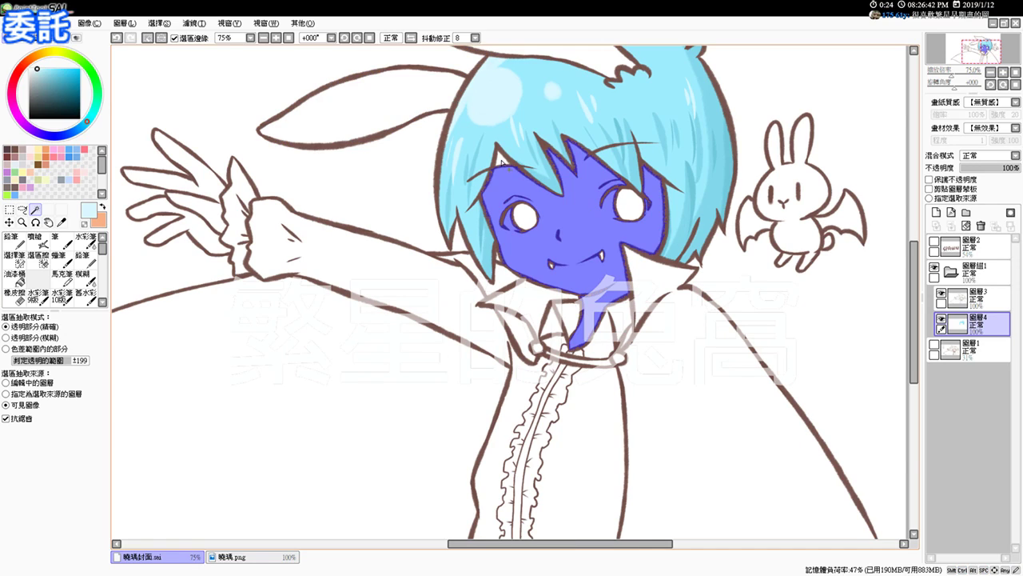
click(213, 185)
click(197, 229)
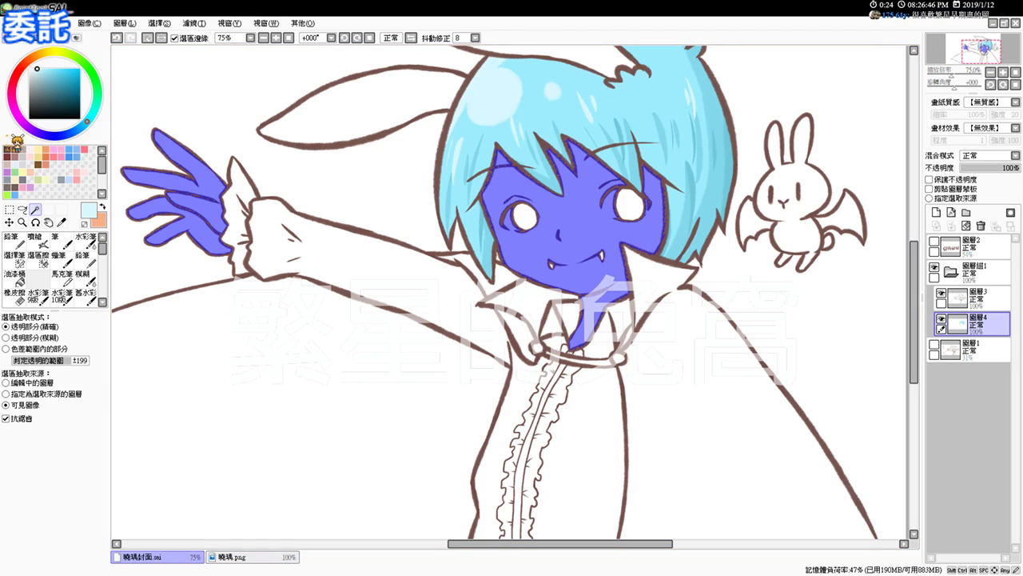
click(24, 150)
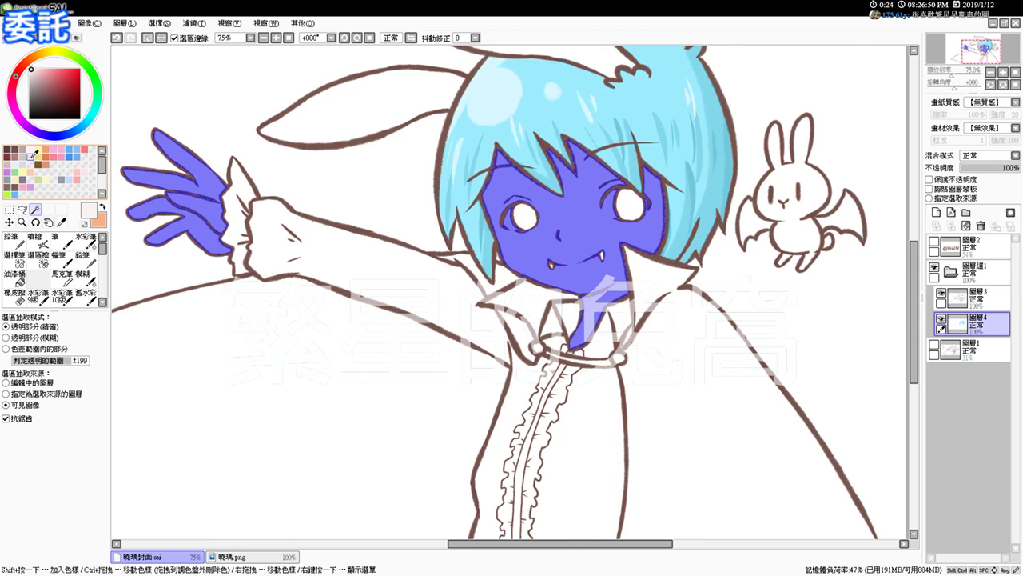
Airbrush soft pink shading on the skin along the sides of the face and beneath the fringe
click(35, 240)
drag(504, 155, 488, 205)
drag(497, 166, 471, 213)
key(ctrl+z)
drag(502, 147, 490, 209)
key(ctrl+z)
mouse_move(502, 149)
mouse_down()
mouse_move(466, 221)
mouse_move(472, 198)
mouse_up()
drag(552, 152, 566, 190)
key(ctrl+z)
drag(567, 146, 581, 183)
key(ctrl+z)
key(ctrl+z)
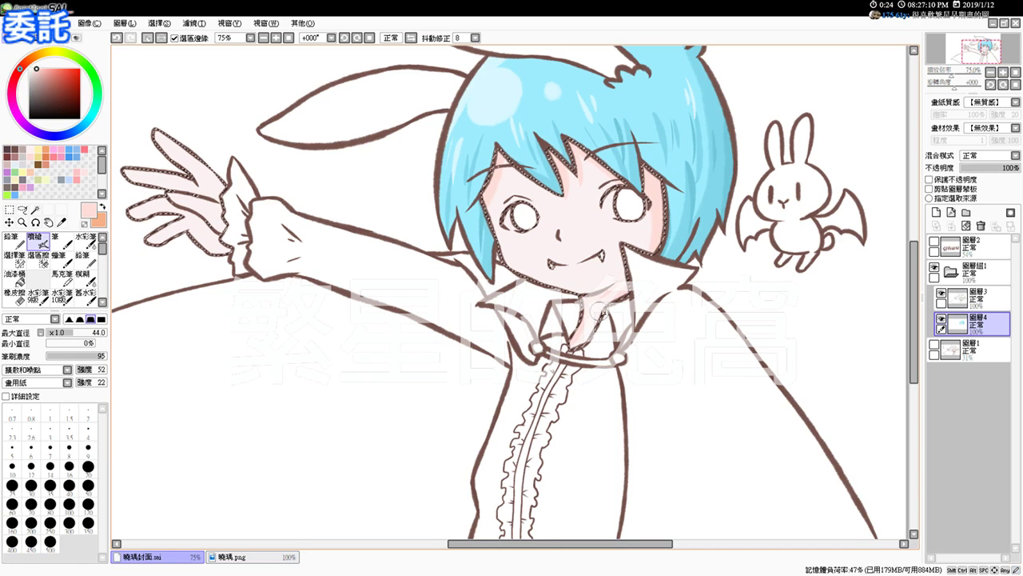
Try pink shading strokes on the neck beneath the chin with the airbrush
key(ctrl+z)
mouse_move(585, 304)
mouse_down()
mouse_move(629, 292)
mouse_move(621, 290)
mouse_up()
key(ctrl+z)
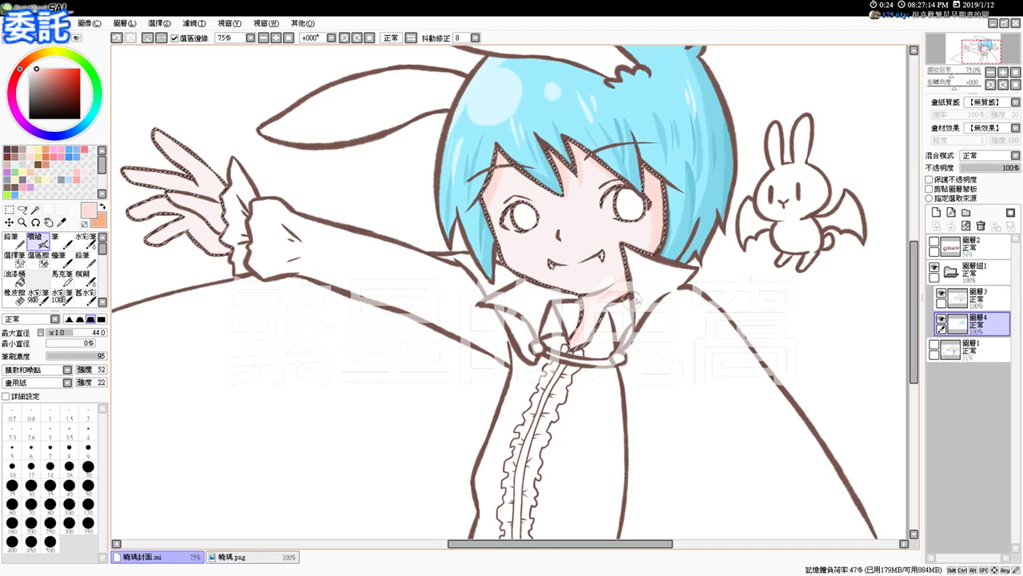
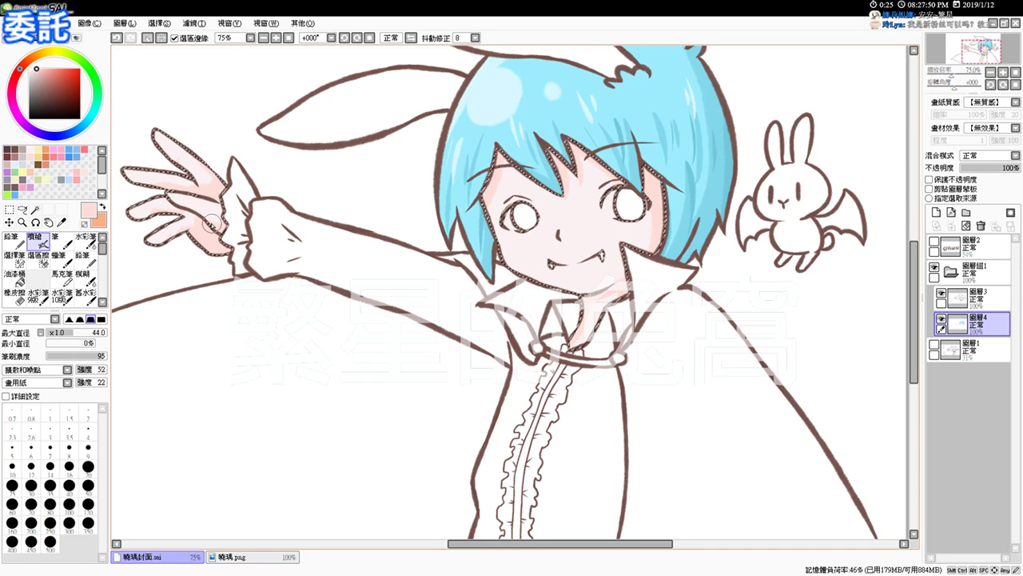
Brush pink shading across the palm and finger bases of the outstretched hand
mouse_move(587, 297)
mouse_down()
mouse_move(582, 310)
mouse_move(605, 333)
mouse_up()
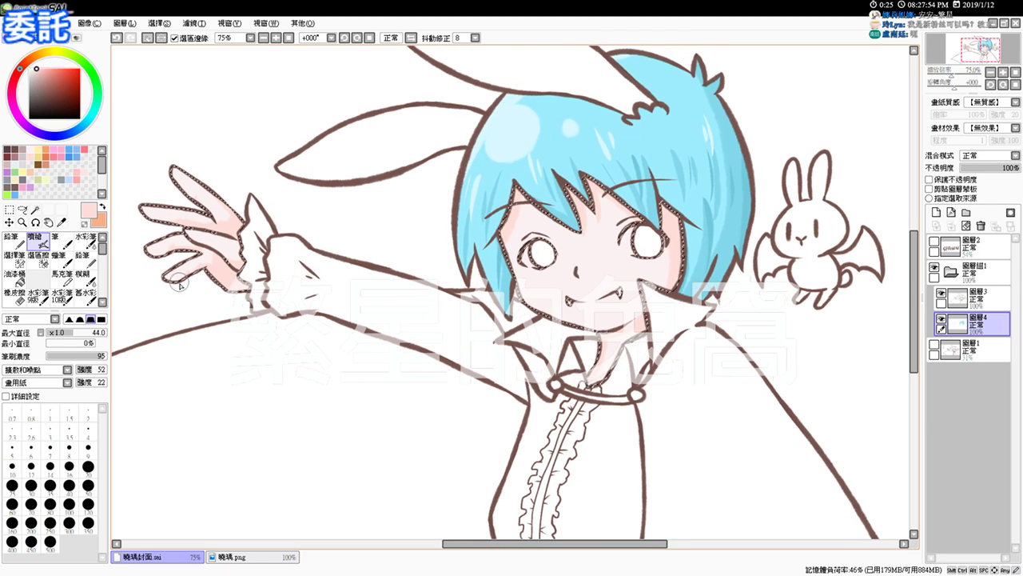
scroll(183, 320, up, 2)
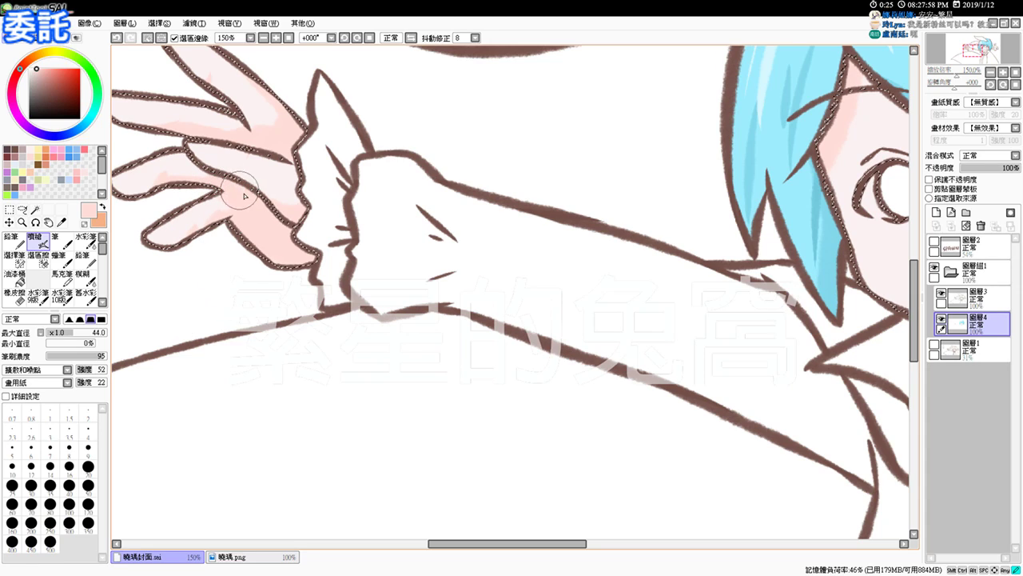
drag(202, 224, 210, 239)
alt+click(211, 222)
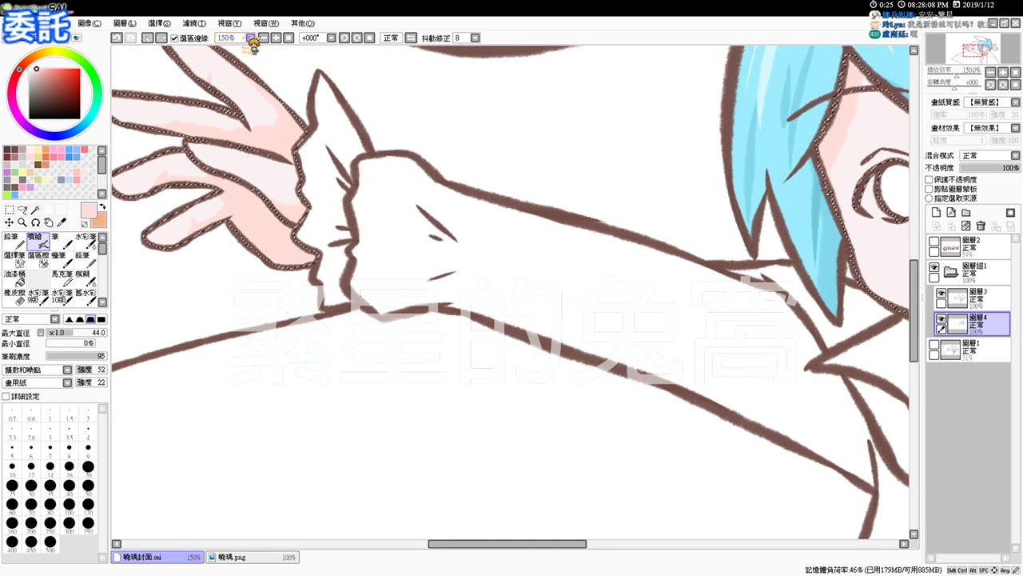
Deepen the hand's shading near the cuff and between the fingers with a slightly stronger pink at brush size 23
click(282, 38)
click(277, 38)
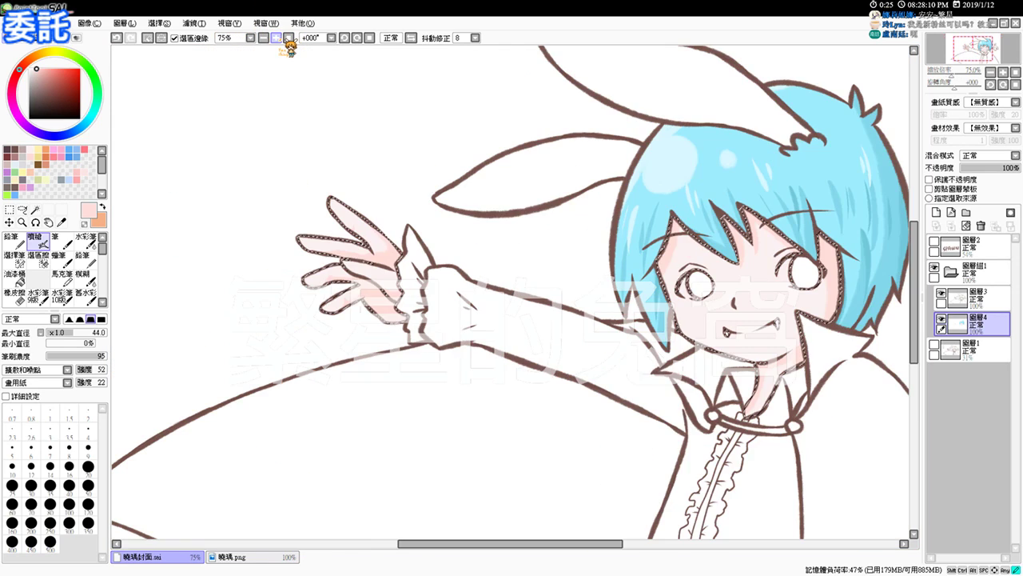
click(277, 39)
click(278, 39)
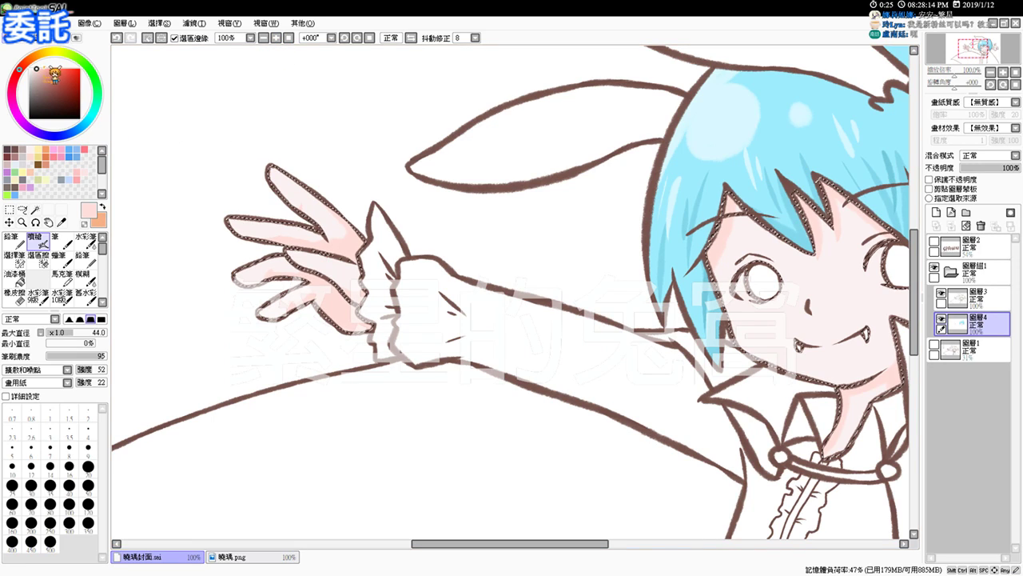
click(45, 70)
drag(400, 243, 359, 246)
key(ctrl+z)
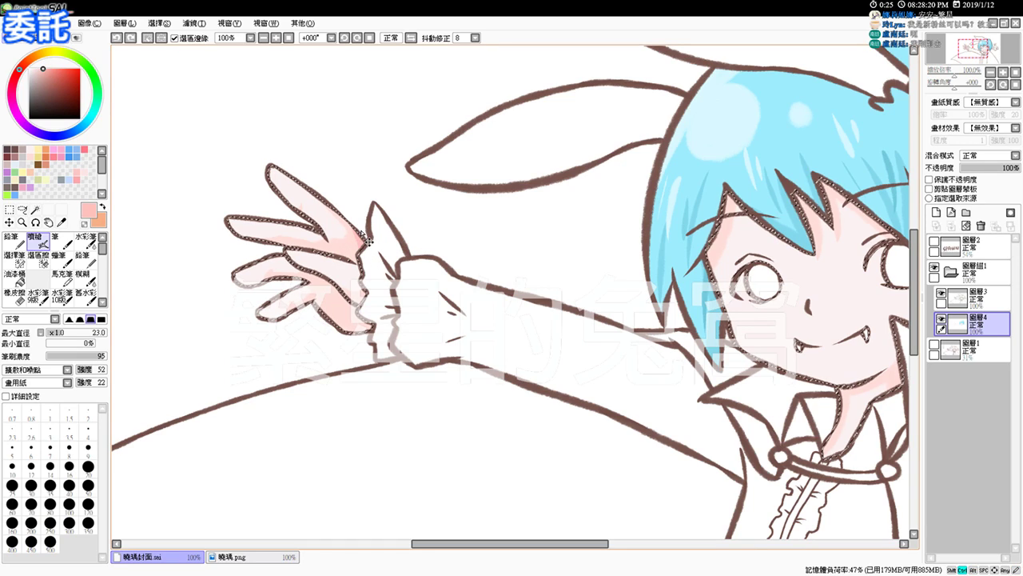
alt+click(328, 235)
click(40, 69)
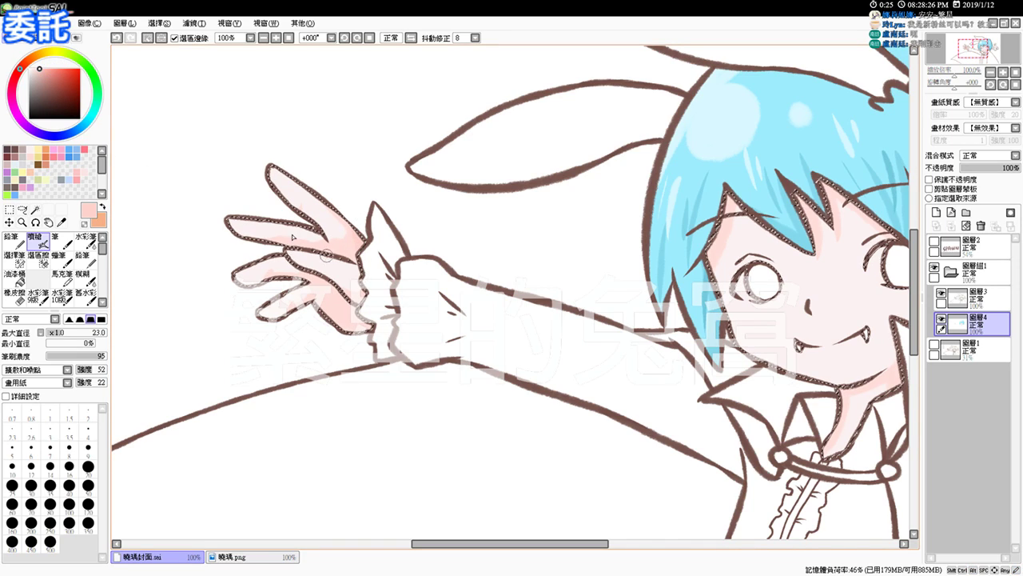
click(41, 68)
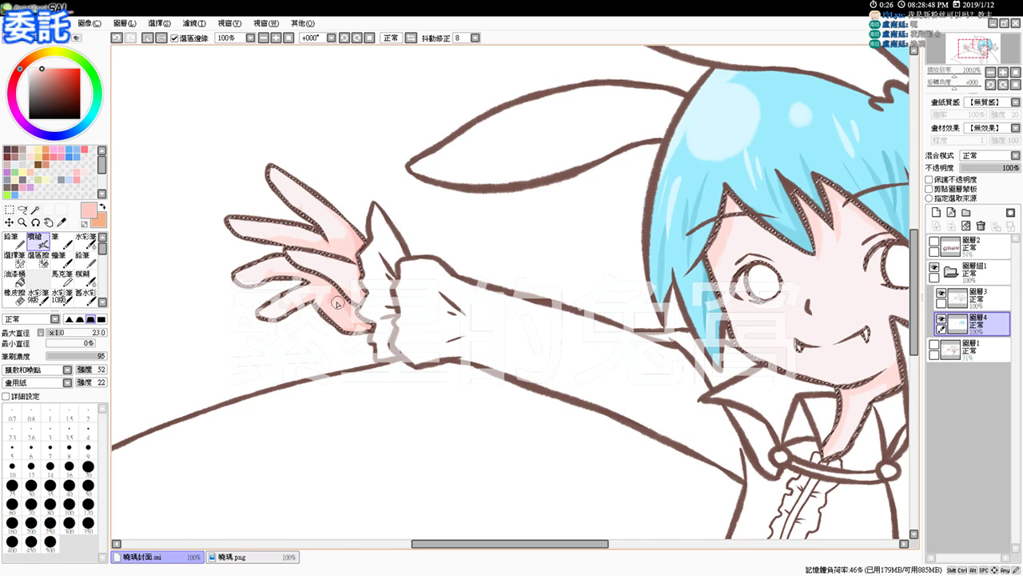
Brush the stronger pink at size 25 along the face edges, the jaw beside the collar and the neck
drag(679, 413, 345, 392)
key(])
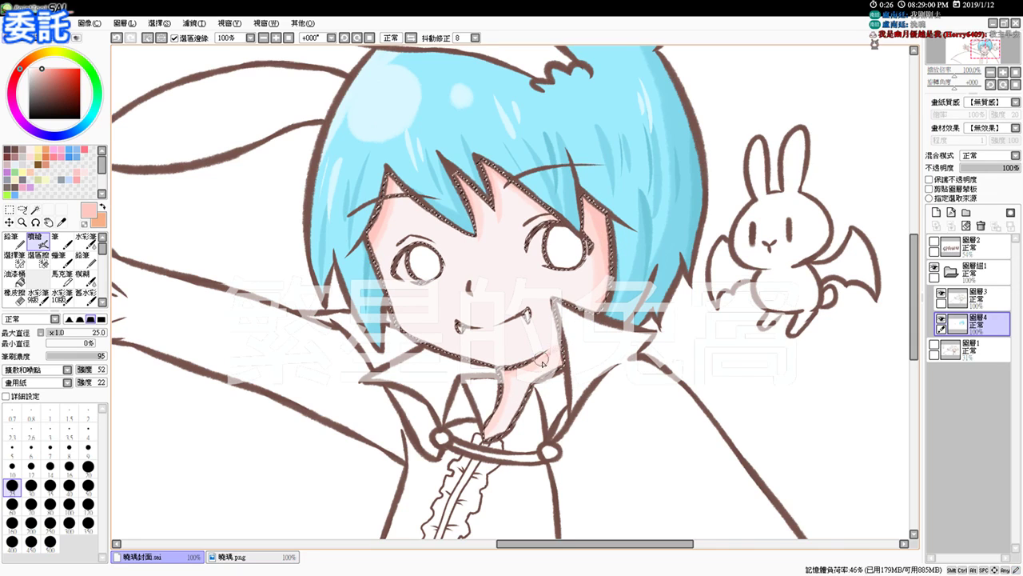
key(ctrl+z)
drag(563, 347, 550, 360)
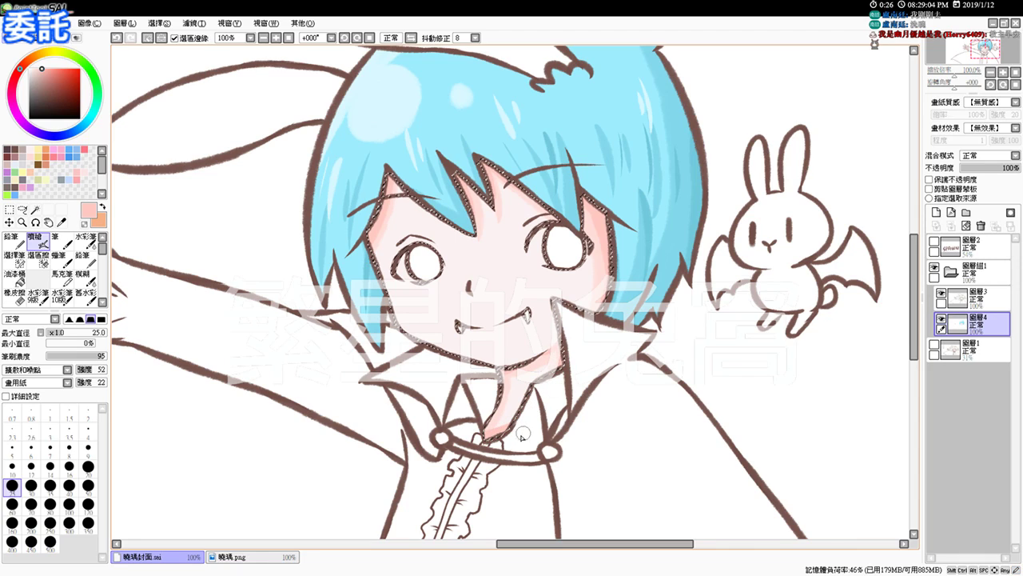
Soften the pink skin shading and add a faint pink touch beside the nose with the watercolour brush at size 32
click(86, 238)
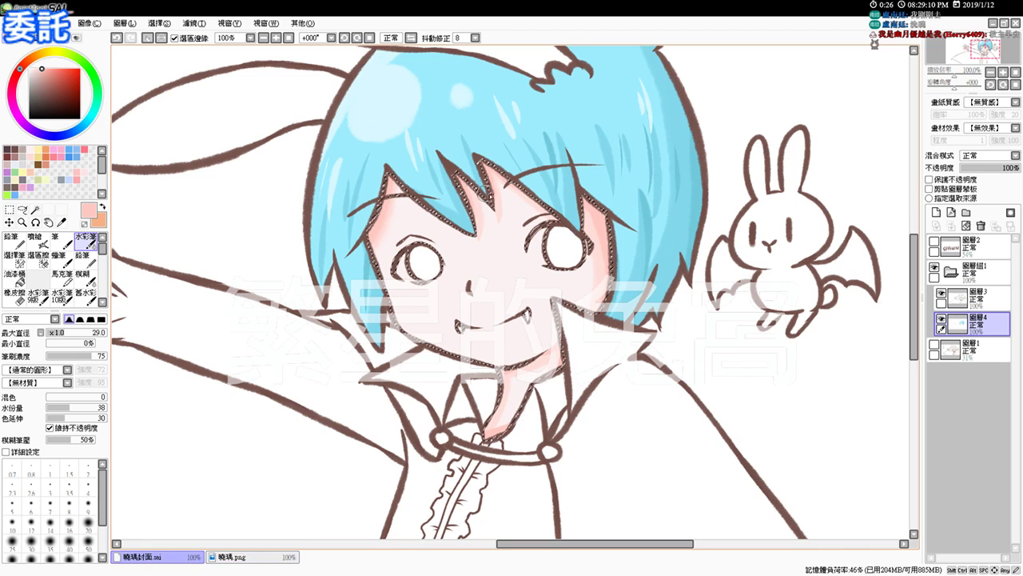
key(bracketright)
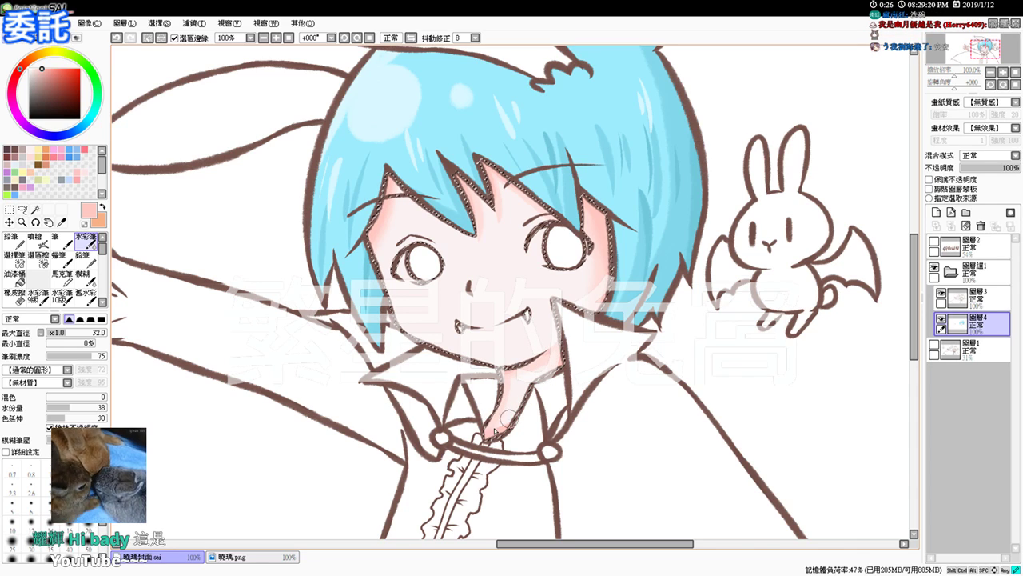
mouse_move(406, 398)
mouse_down()
mouse_move(598, 423)
mouse_move(654, 463)
mouse_up()
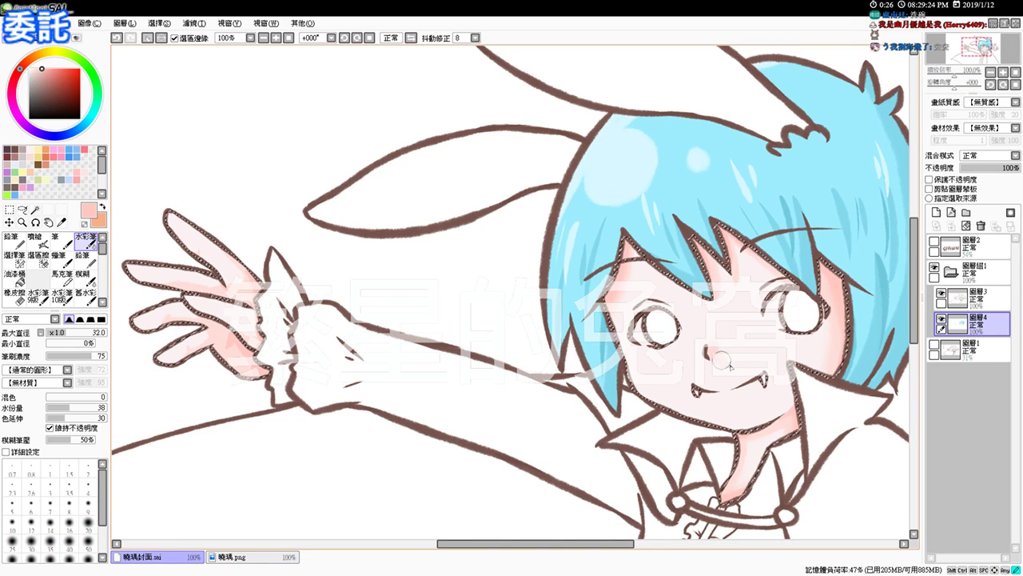
drag(754, 385, 699, 381)
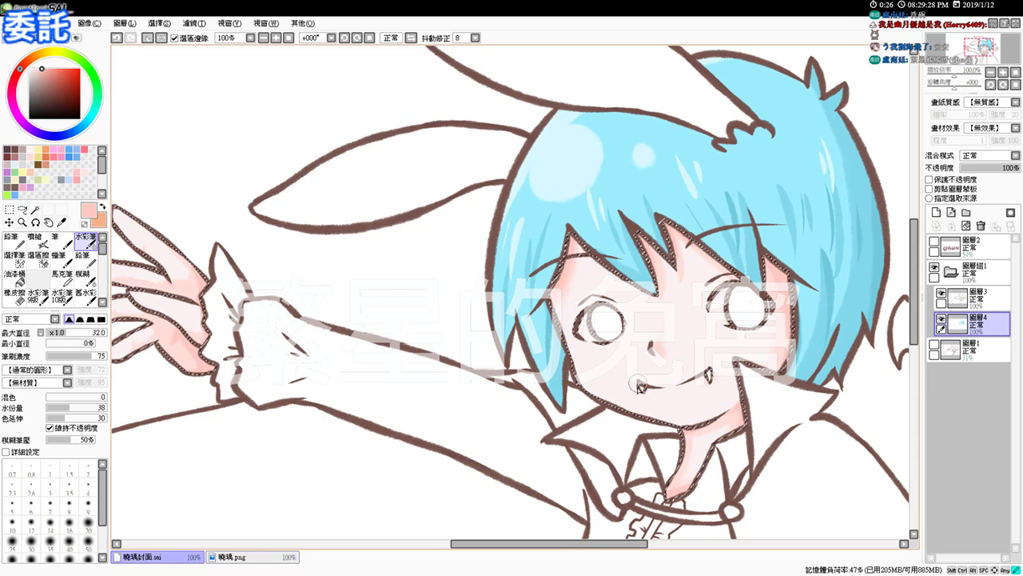
drag(361, 309, 507, 354)
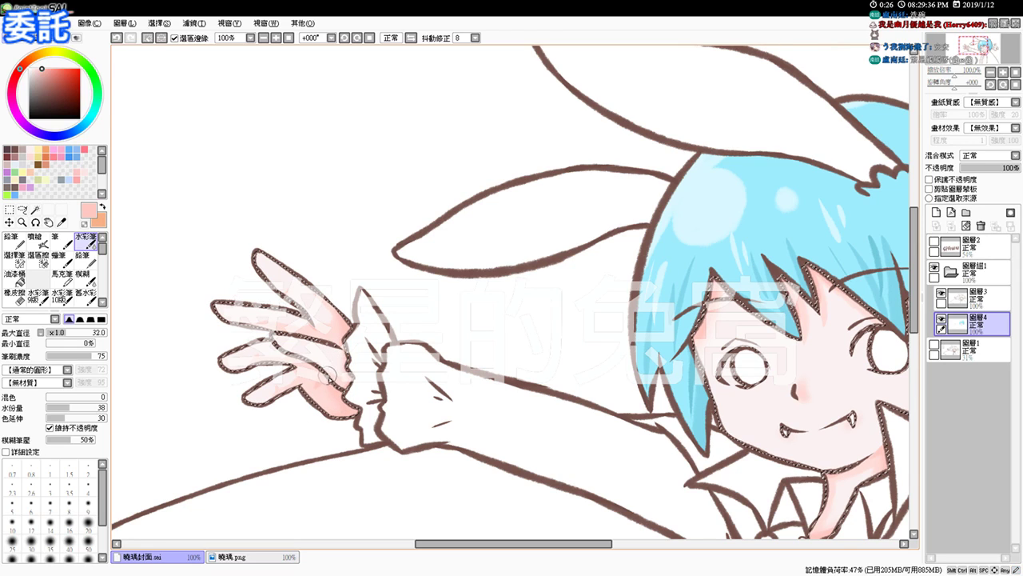
drag(562, 381, 431, 355)
drag(589, 390, 480, 384)
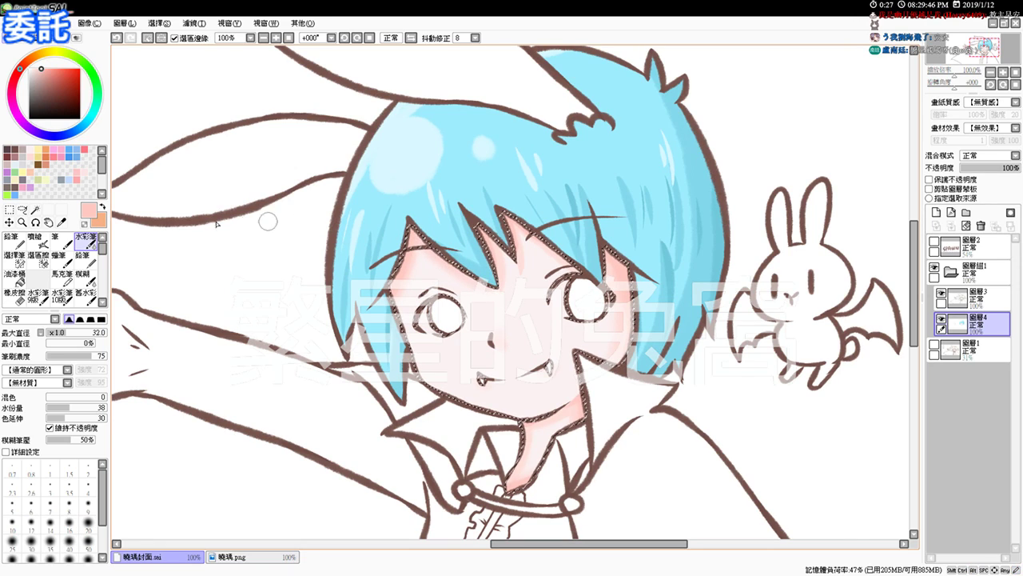
Set up the airbrush with light grey at brush size 14 for detail work on the face
click(29, 70)
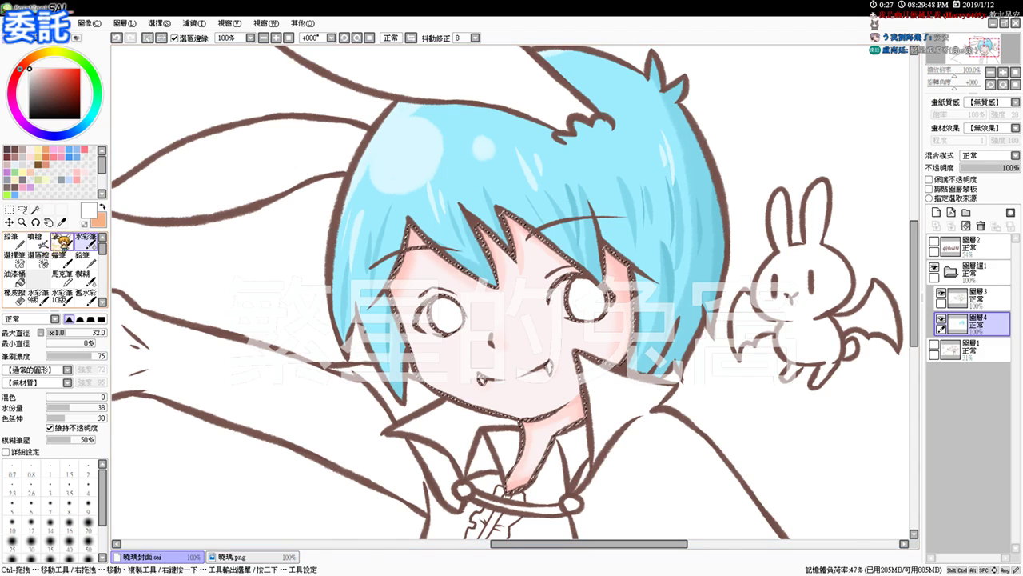
click(36, 240)
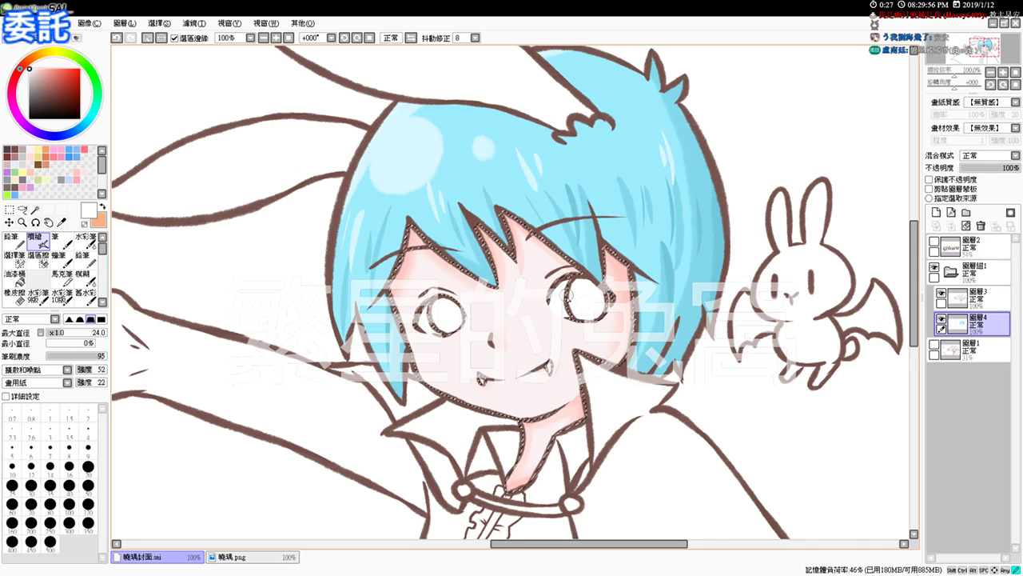
click(24, 164)
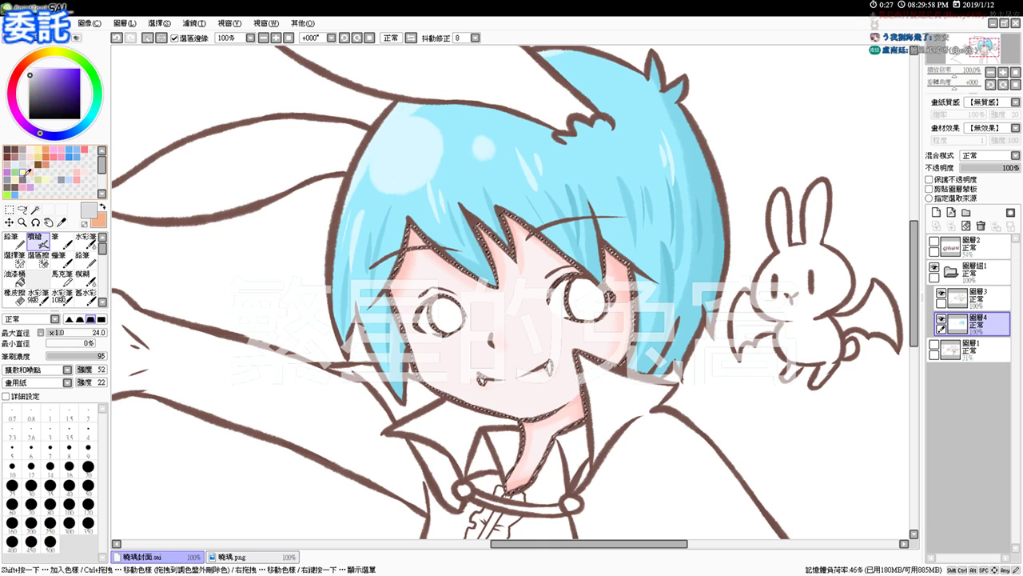
scroll(346, 319, up, 4)
key(bracketleft)
key(bracketleft)
key(bracketleft)
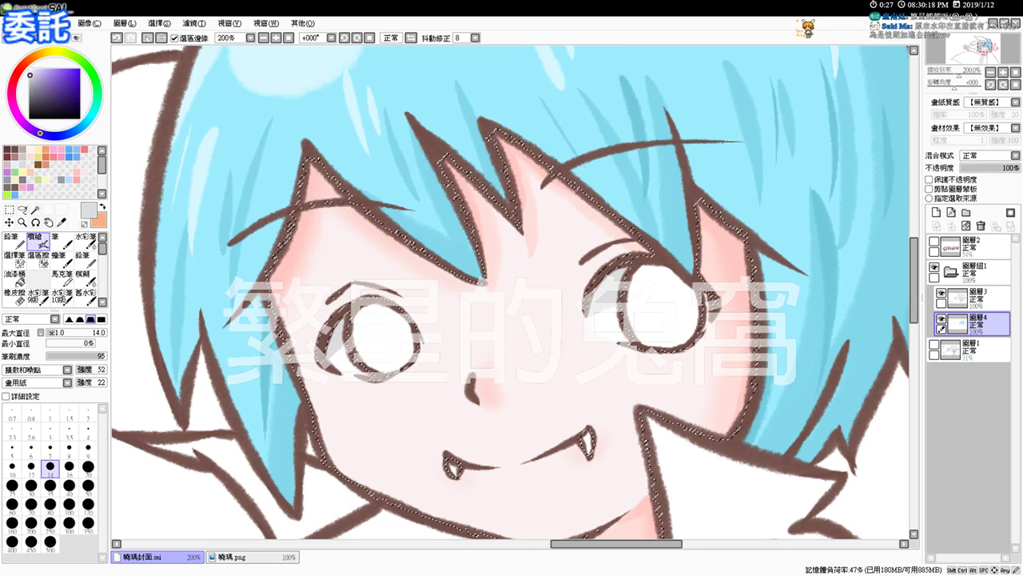
Clear the selection around the face and sample white from the eye on the left for the Airbrush
key(ctrl+d)
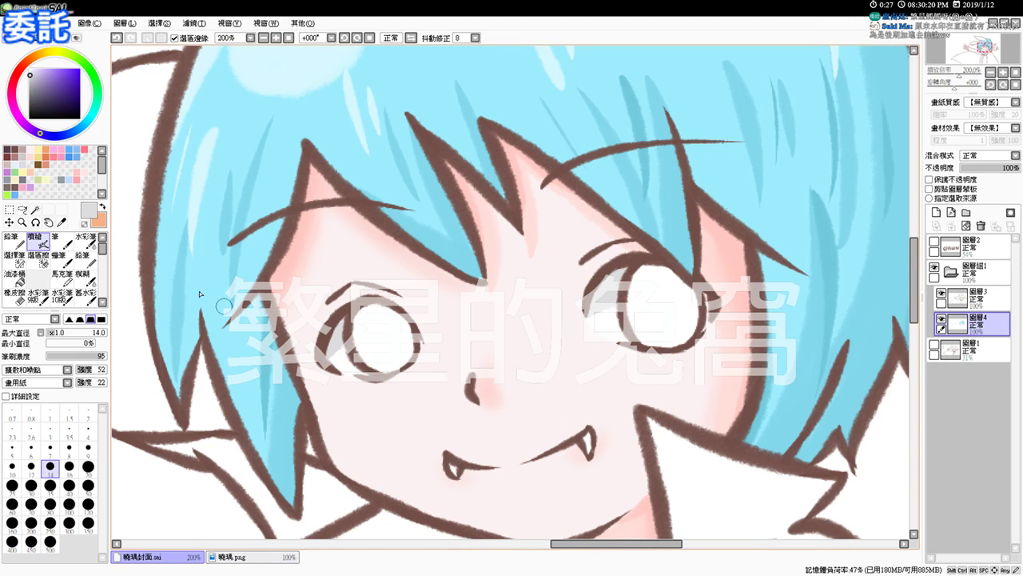
click(36, 209)
click(387, 345)
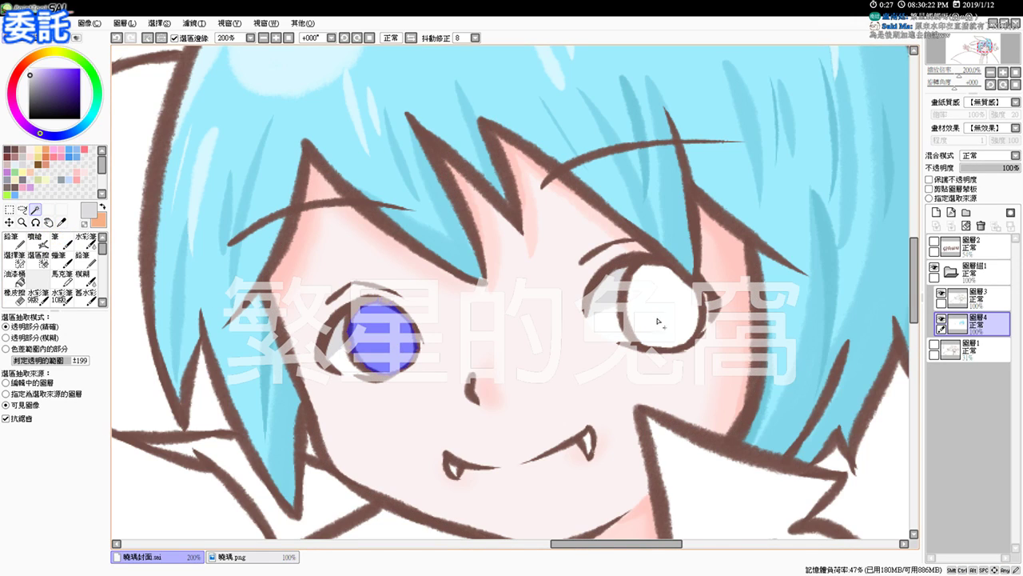
key(ctrl+d)
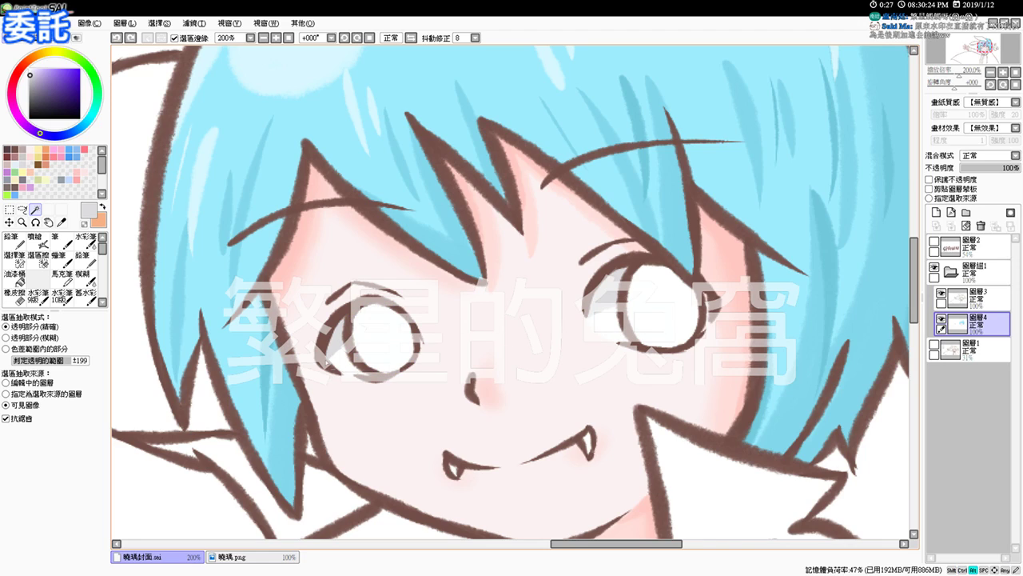
key(v)
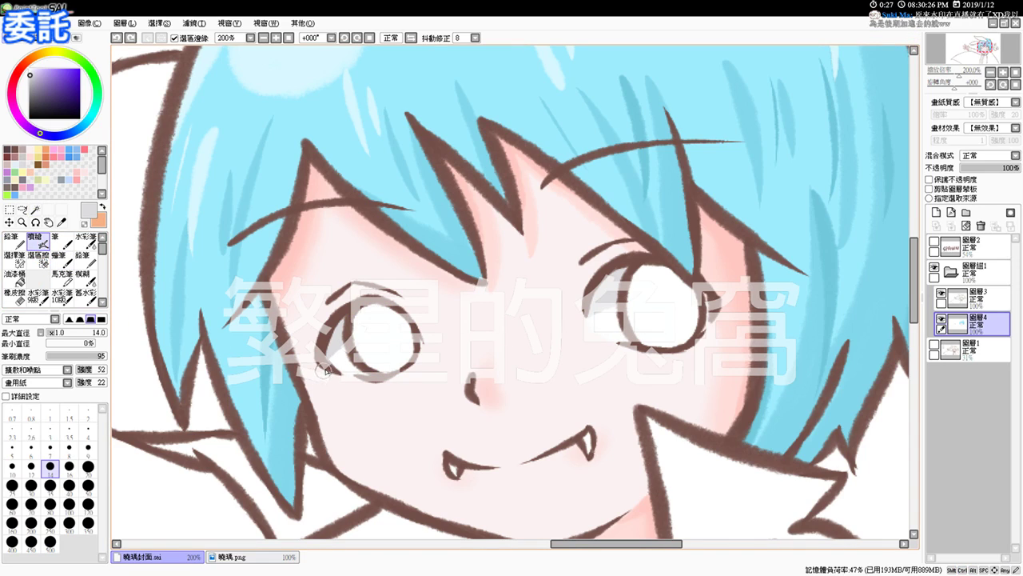
alt+click(349, 354)
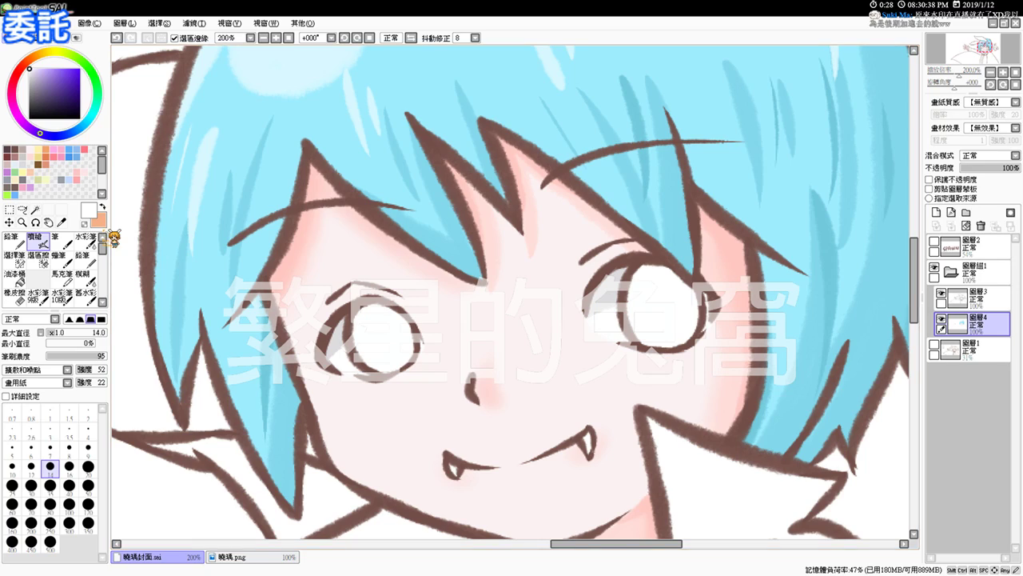
Select both irises with the Magic Wand and fill them with coral pink on the color layer
click(36, 210)
click(392, 344)
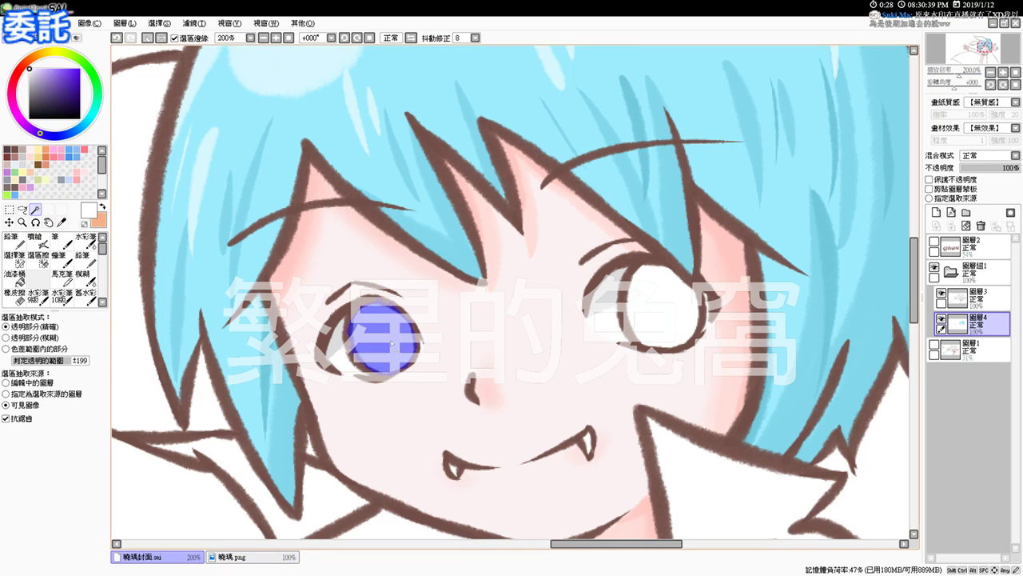
click(674, 321)
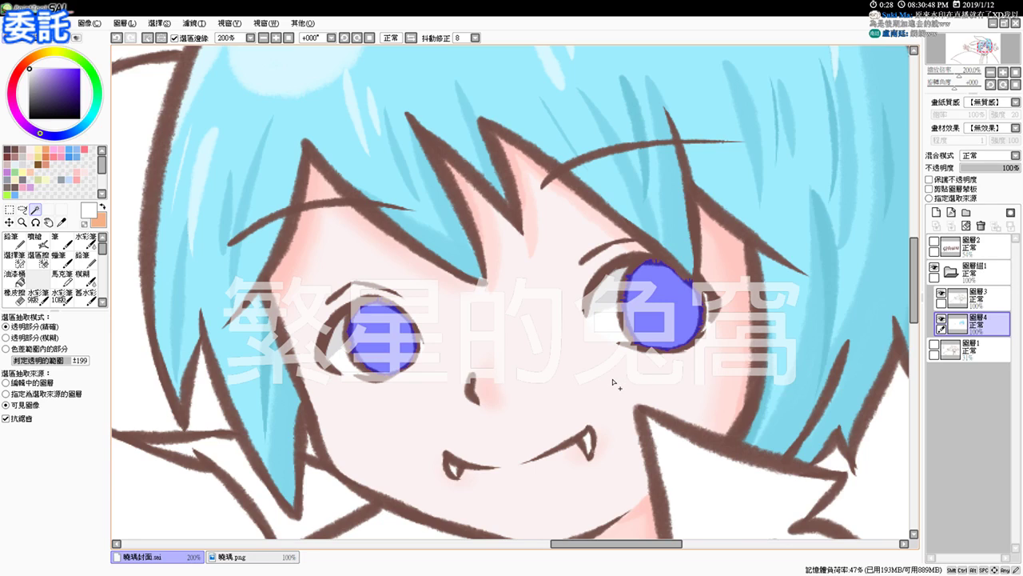
click(85, 150)
key(ctrl+f)
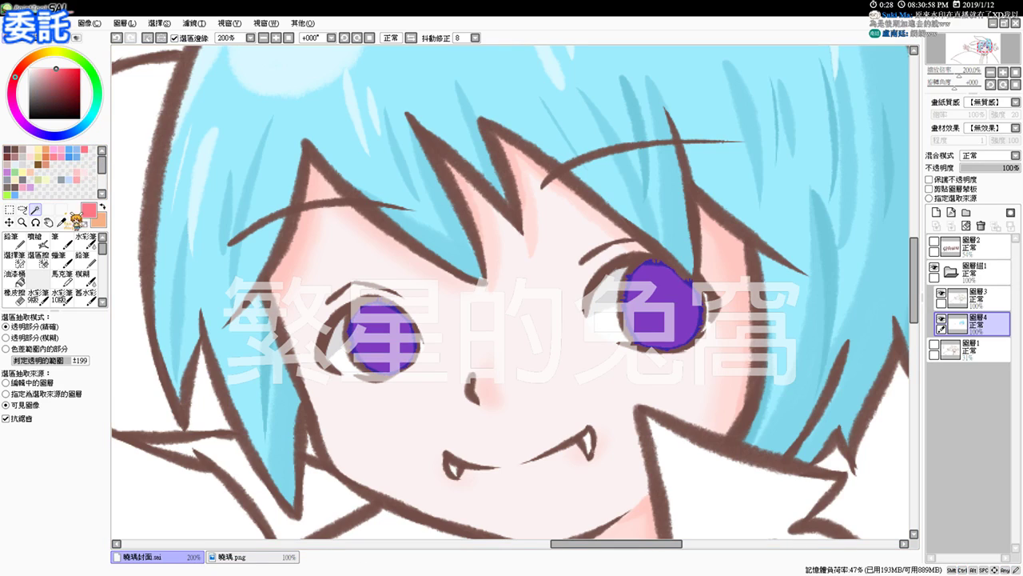
Airbrush a deeper red shadow across the upper part of both irises
drag(58, 69, 63, 67)
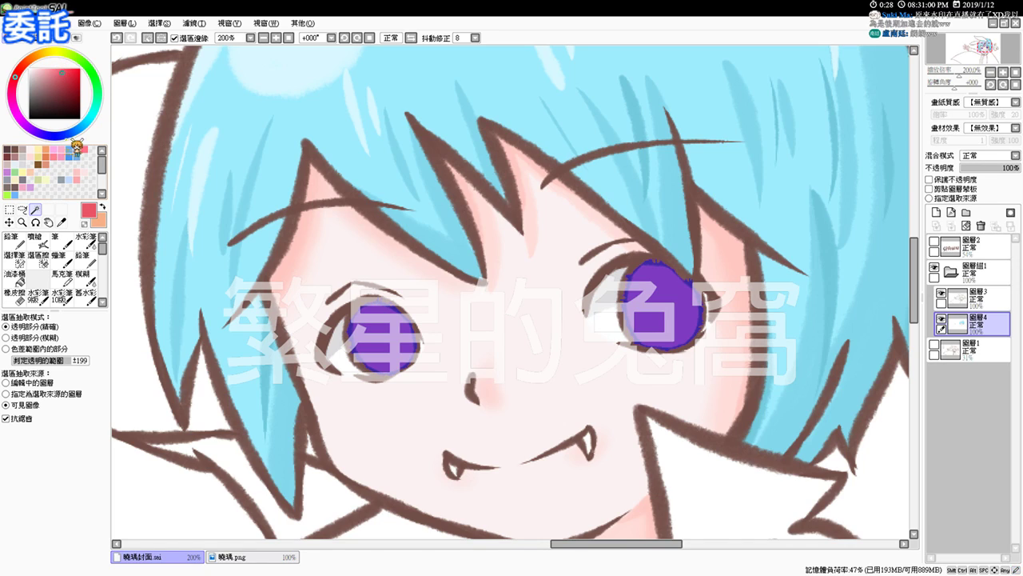
click(34, 240)
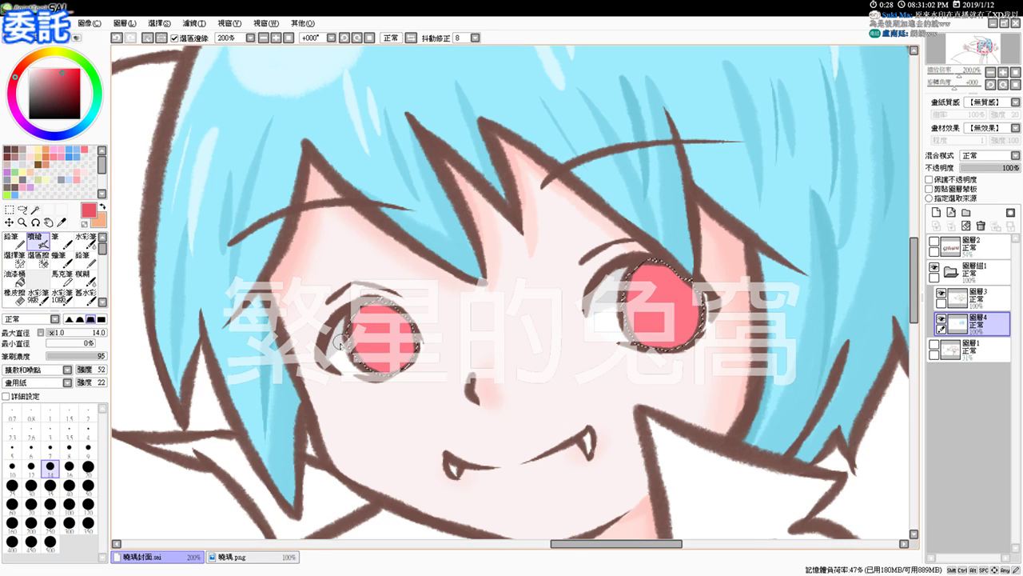
mouse_move(352, 331)
mouse_down()
mouse_move(422, 319)
mouse_move(364, 308)
mouse_up()
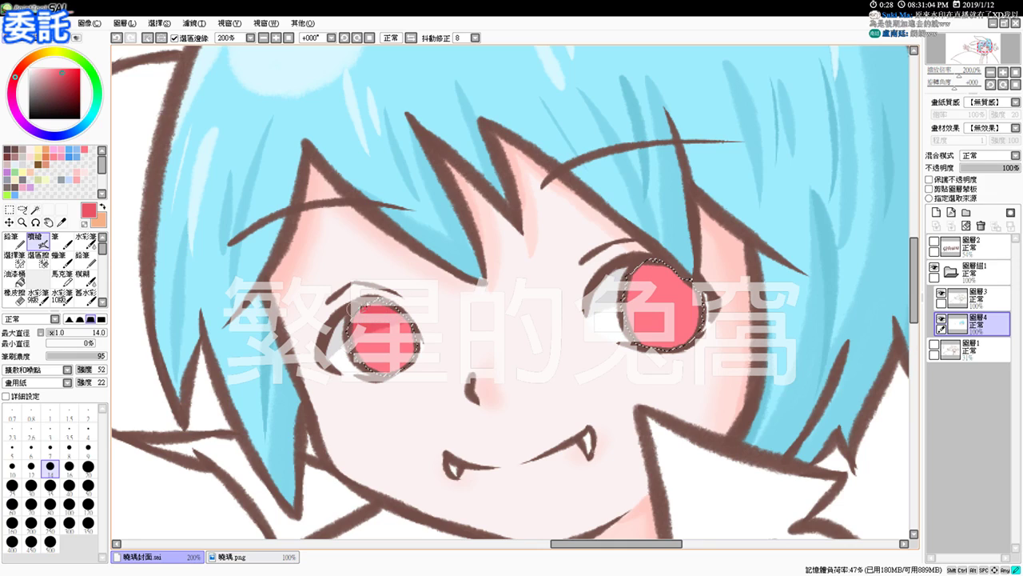
drag(616, 300, 687, 284)
mouse_move(613, 299)
mouse_down()
mouse_move(725, 307)
mouse_move(676, 286)
mouse_move(607, 277)
mouse_move(687, 275)
mouse_move(679, 266)
mouse_move(703, 257)
mouse_up()
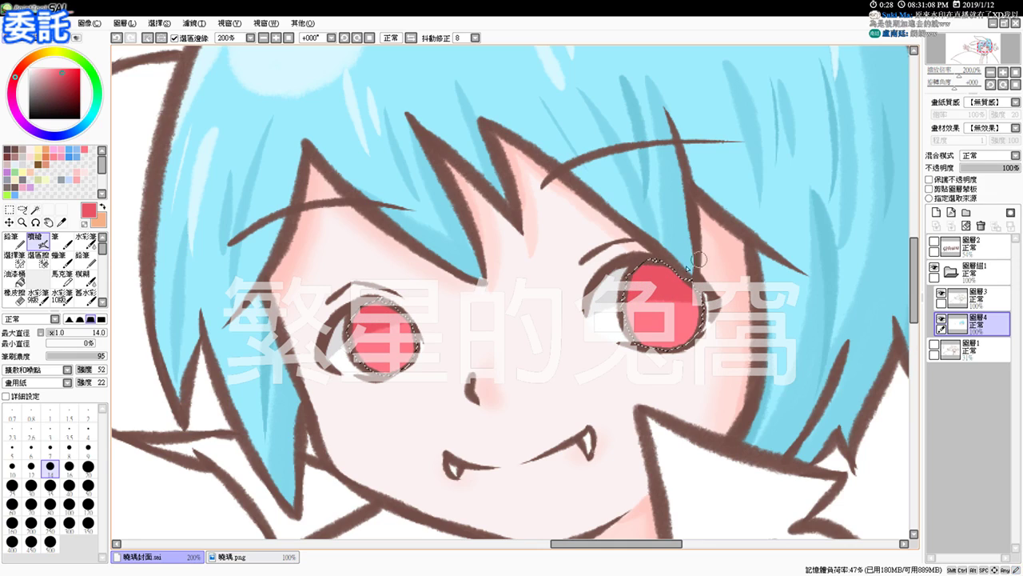
Airbrush dark red pupils in the centre of both irises, undoing and repainting strokes as needed
drag(61, 68, 68, 78)
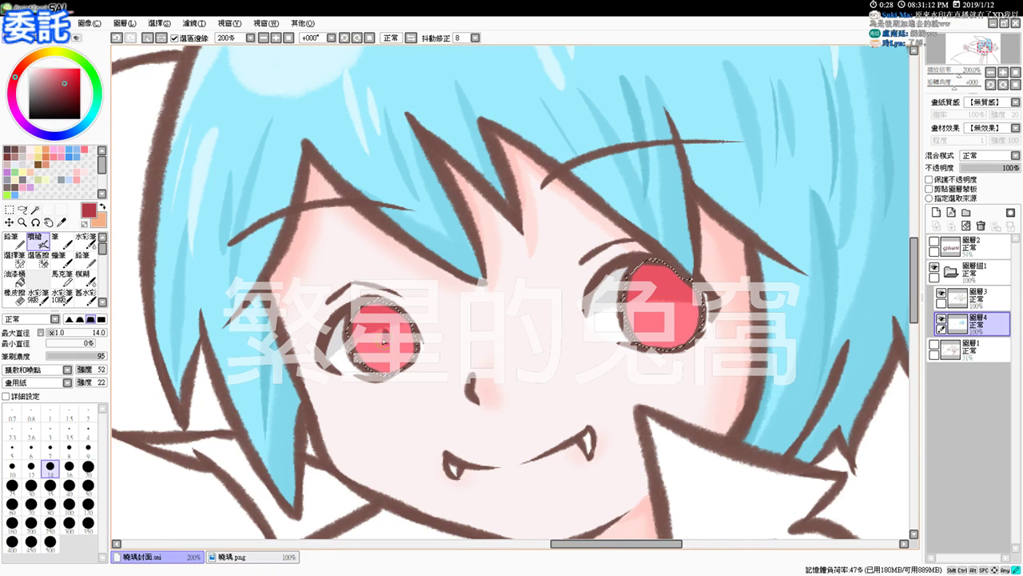
drag(668, 315, 662, 316)
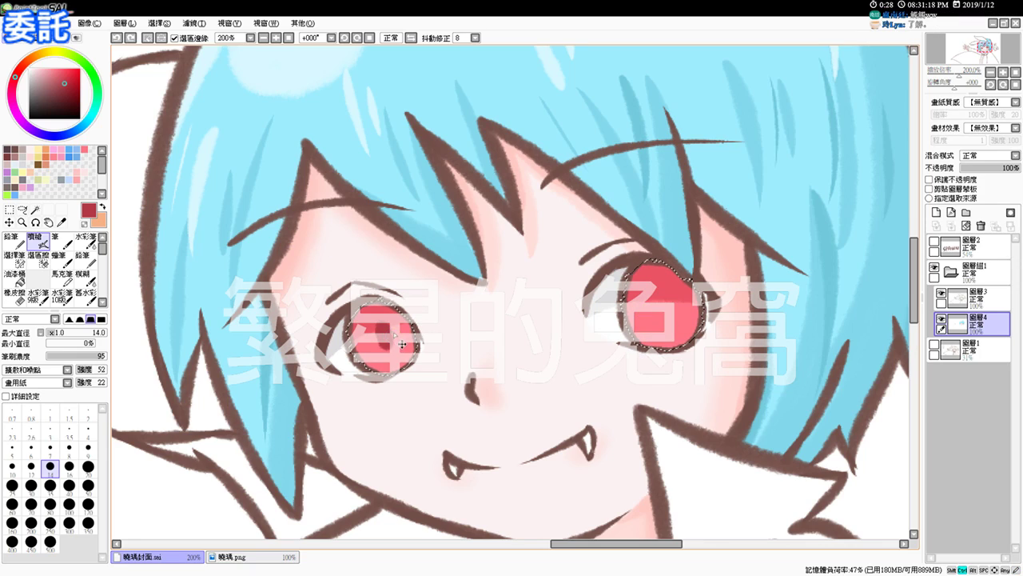
key(ctrl+z)
drag(378, 331, 385, 350)
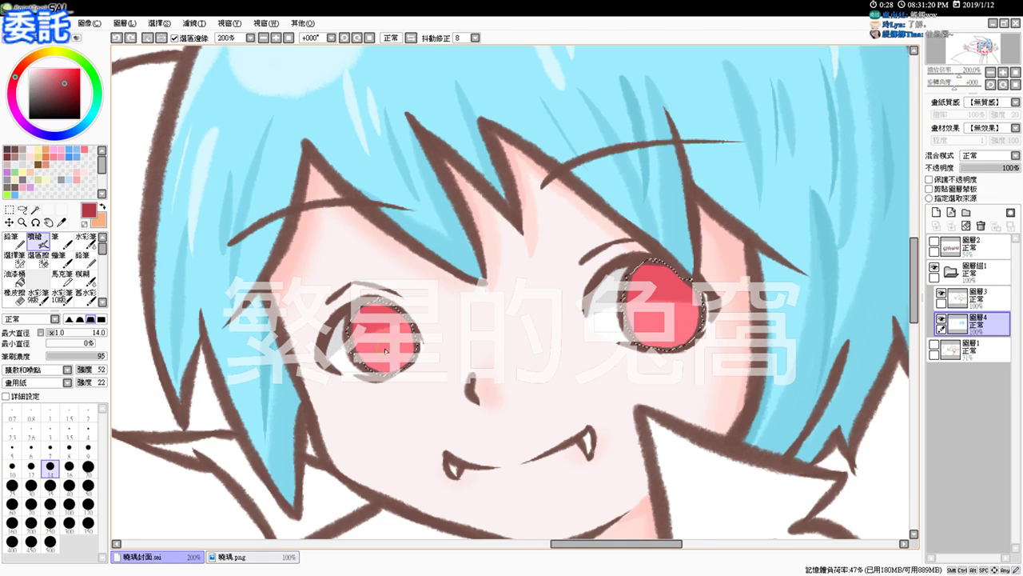
key(ctrl+z)
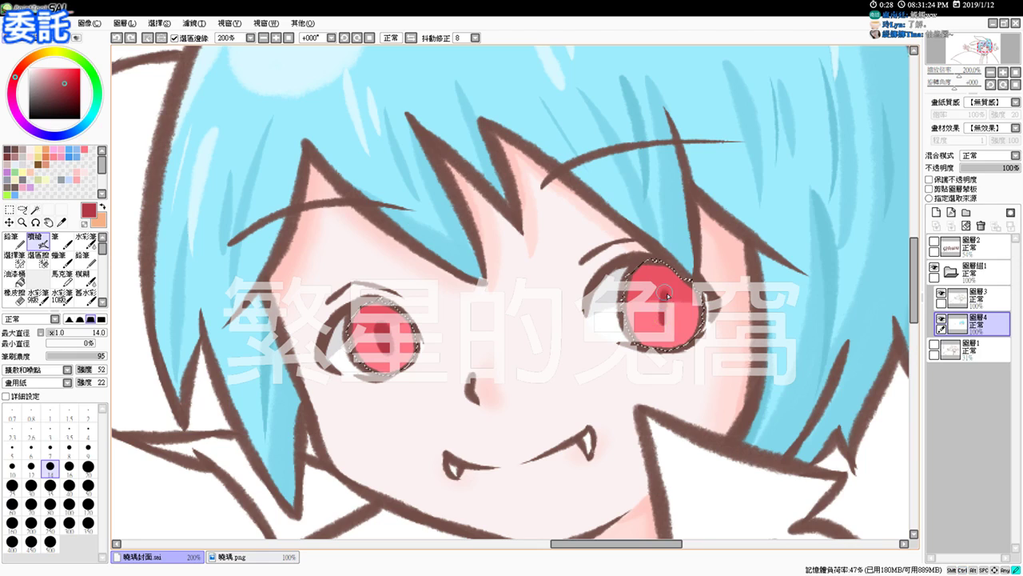
drag(669, 314, 662, 324)
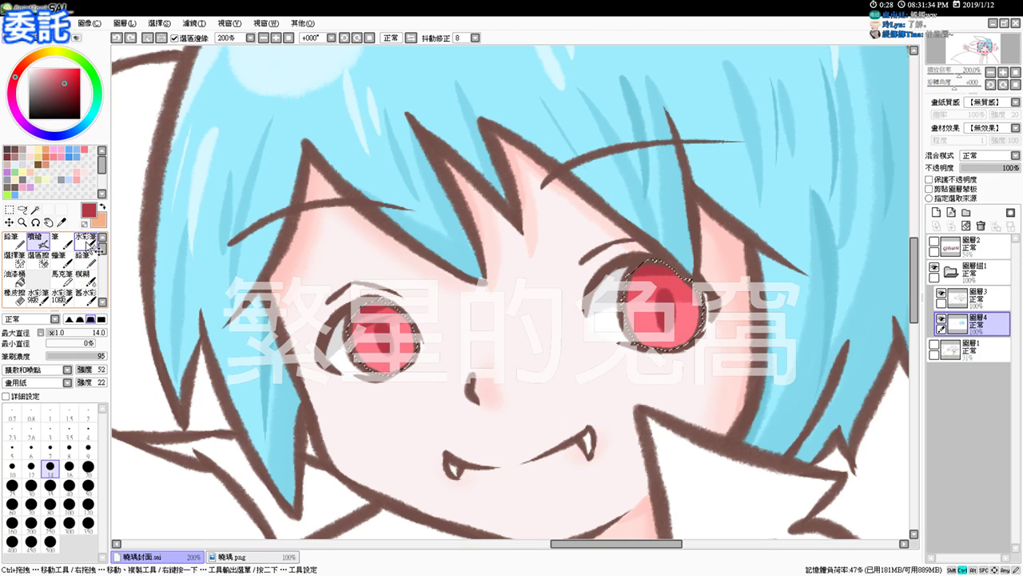
Blend the shading in the upper part of the iris on the right with the Watercolor brush
click(86, 238)
drag(530, 328, 530, 329)
drag(663, 293, 712, 281)
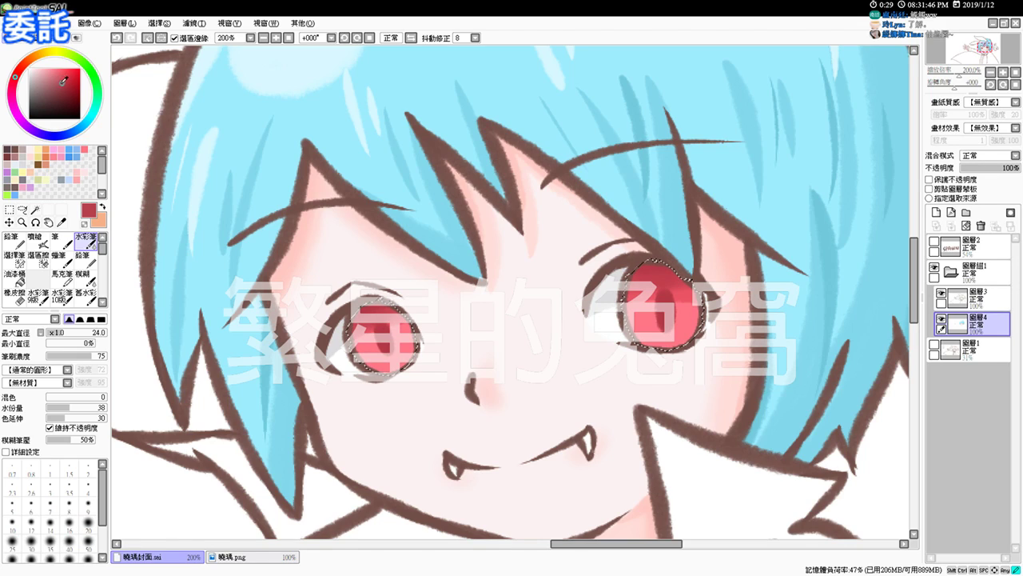
Airbrush light pink reflections along the lower part of the irises, undoing unwanted strokes
click(36, 240)
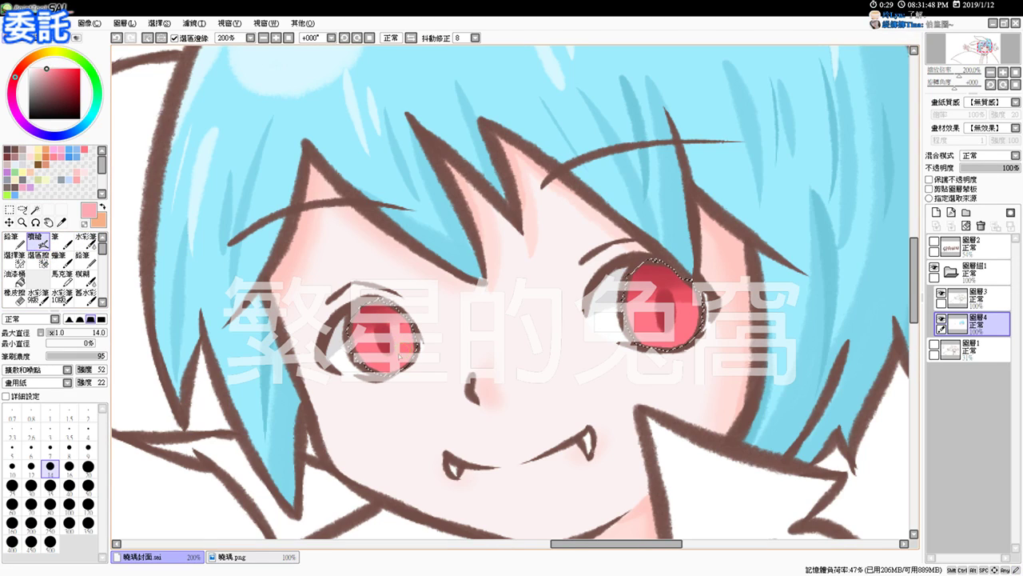
key(ctrl+z)
mouse_move(363, 366)
mouse_down()
mouse_move(384, 370)
mouse_move(371, 369)
mouse_move(429, 347)
mouse_up()
key(ctrl+z)
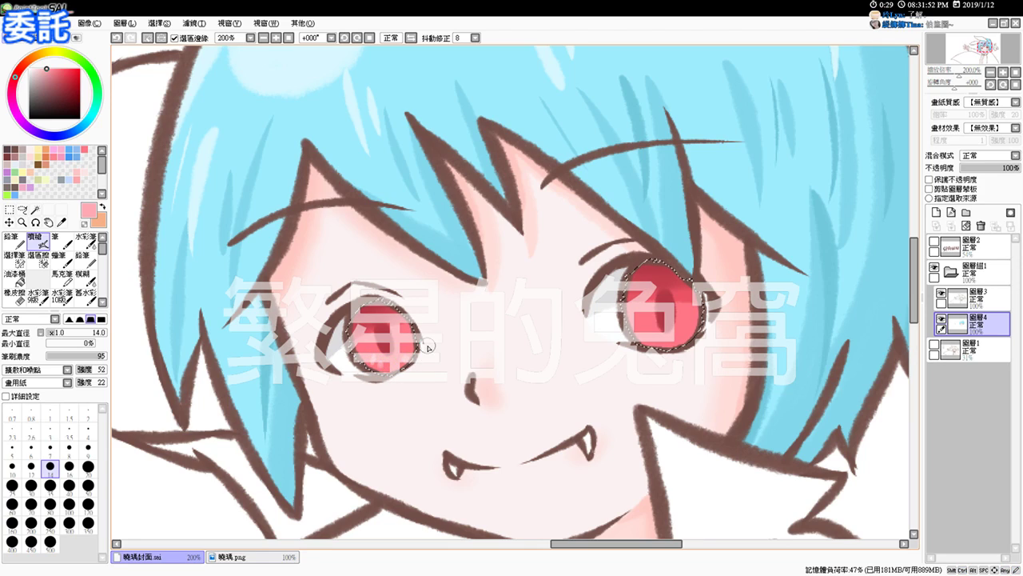
drag(650, 341, 681, 342)
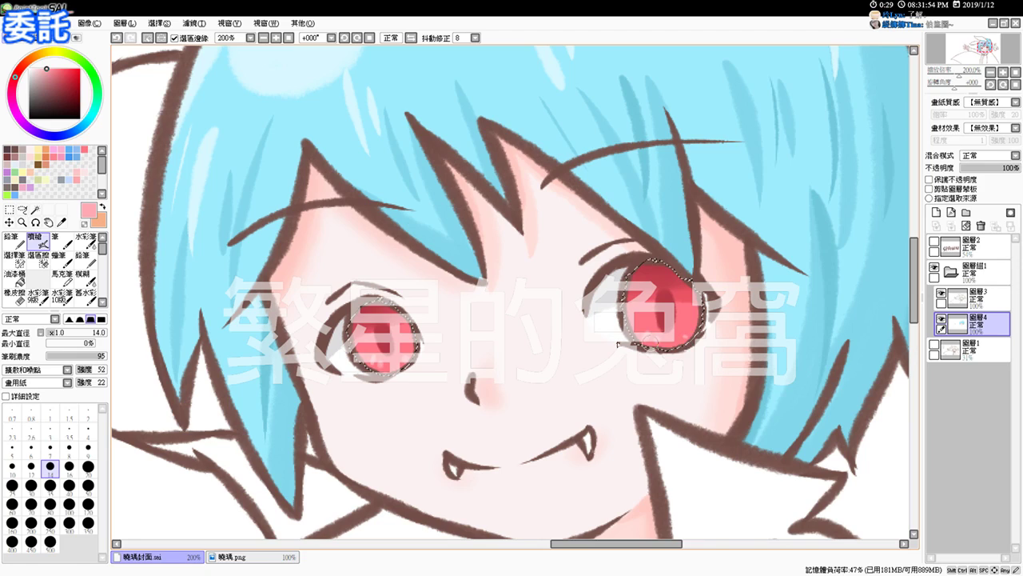
Try adding round white highlights to the upper left of both irises
click(29, 69)
click(361, 328)
drag(364, 328, 364, 323)
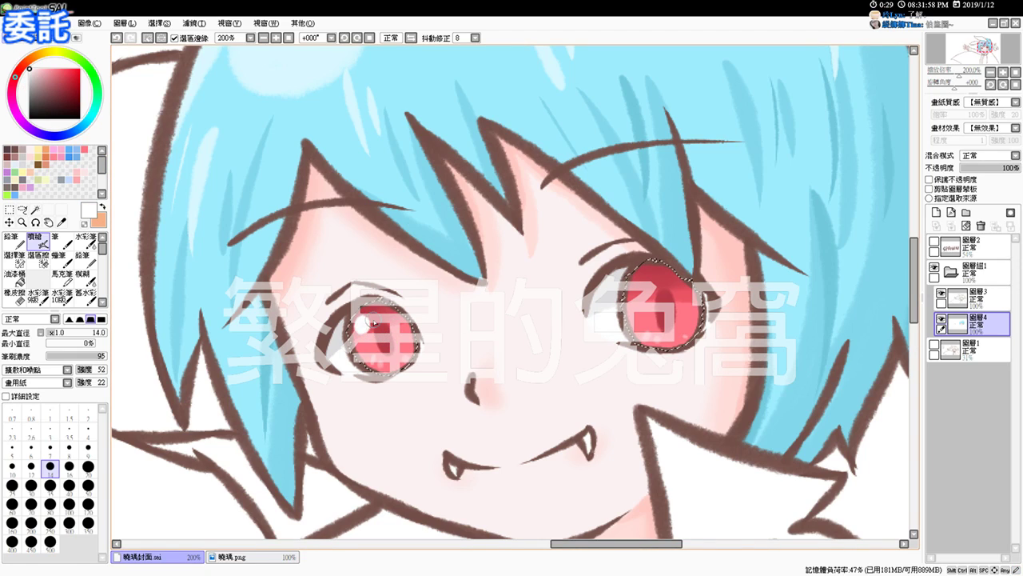
click(641, 285)
key(ctrl+d)
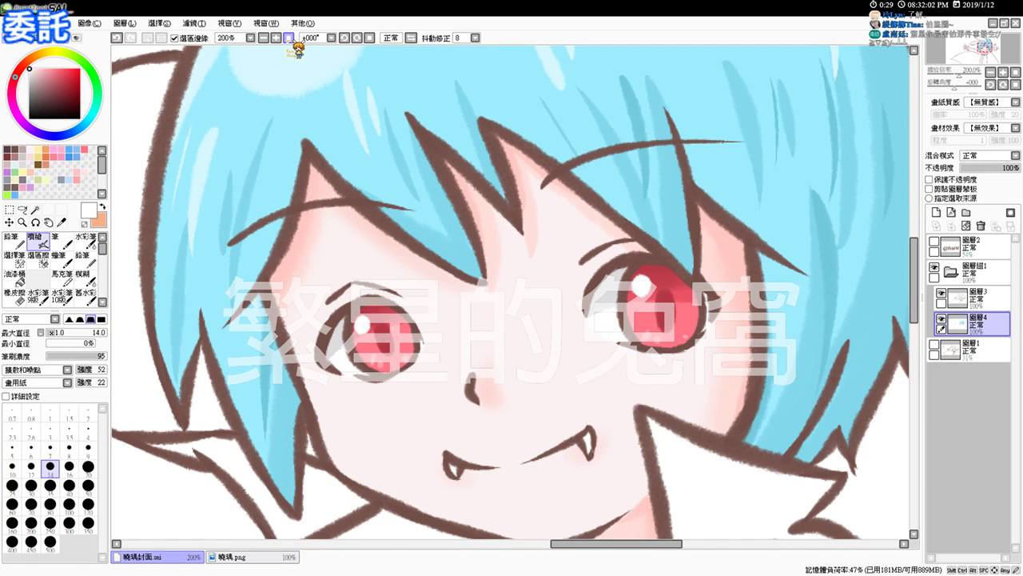
click(287, 38)
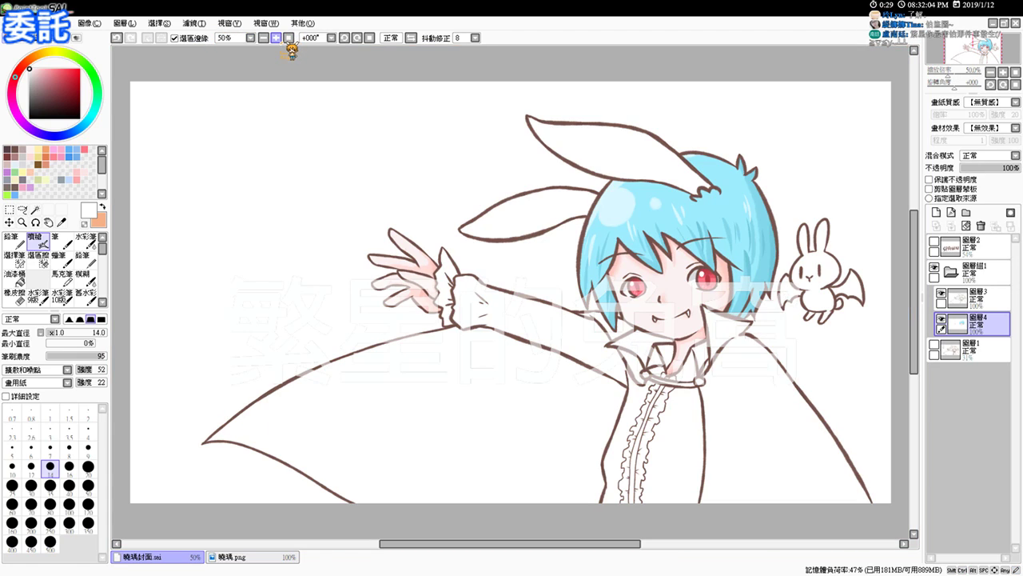
key(ctrl+z)
Airbrush round white highlights at the upper left of both irises with brush size 14, undoing the extra strokes
click(277, 38)
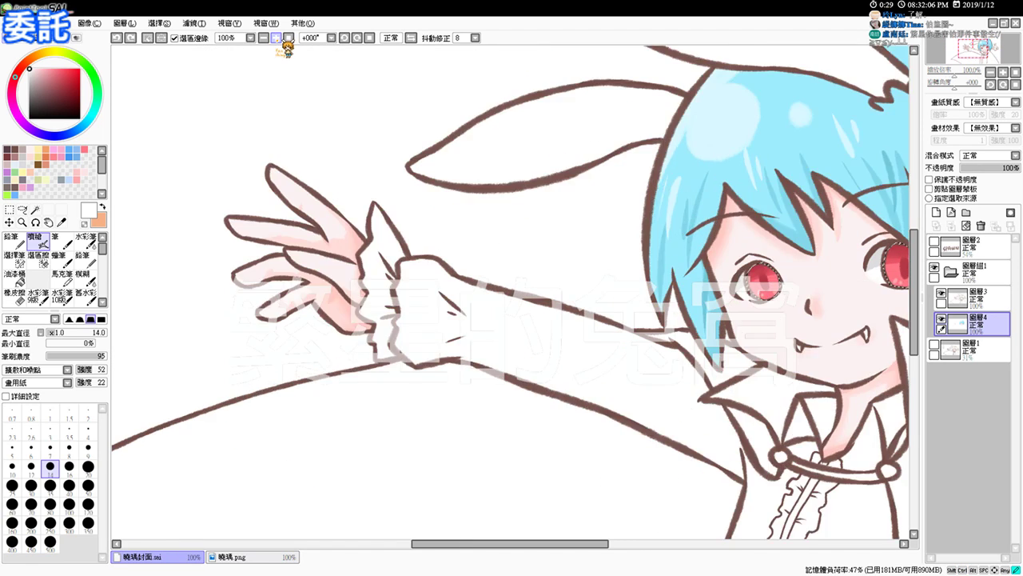
click(278, 37)
drag(805, 348, 292, 394)
drag(376, 392, 397, 410)
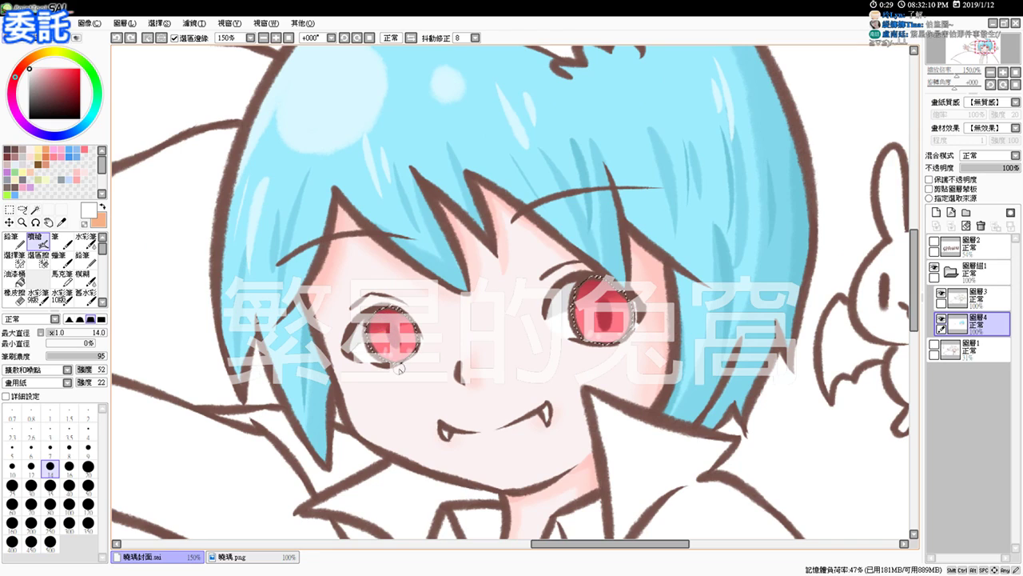
scroll(400, 367, up, 1)
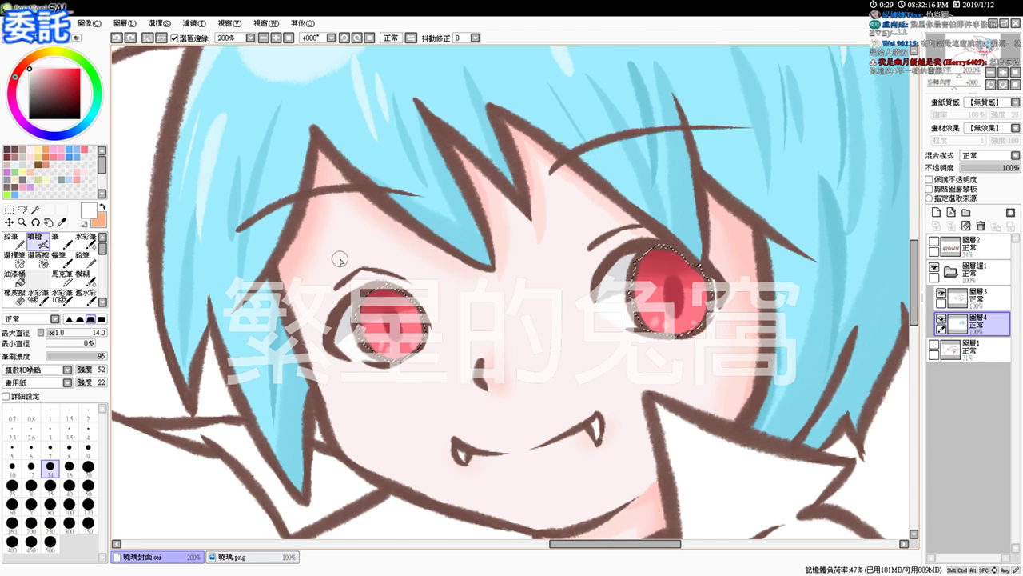
drag(340, 257, 403, 251)
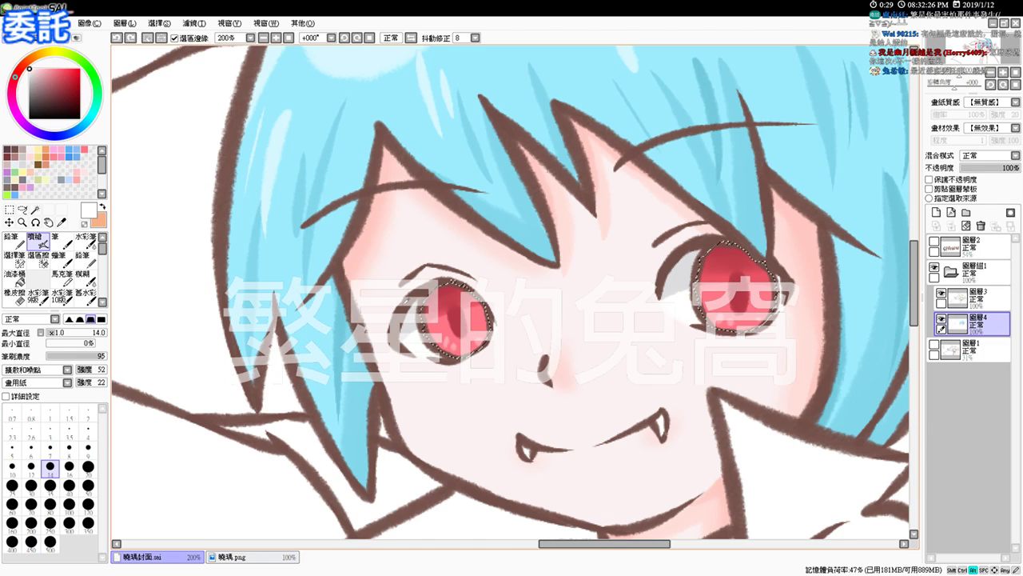
ctrl+alt+click(404, 307)
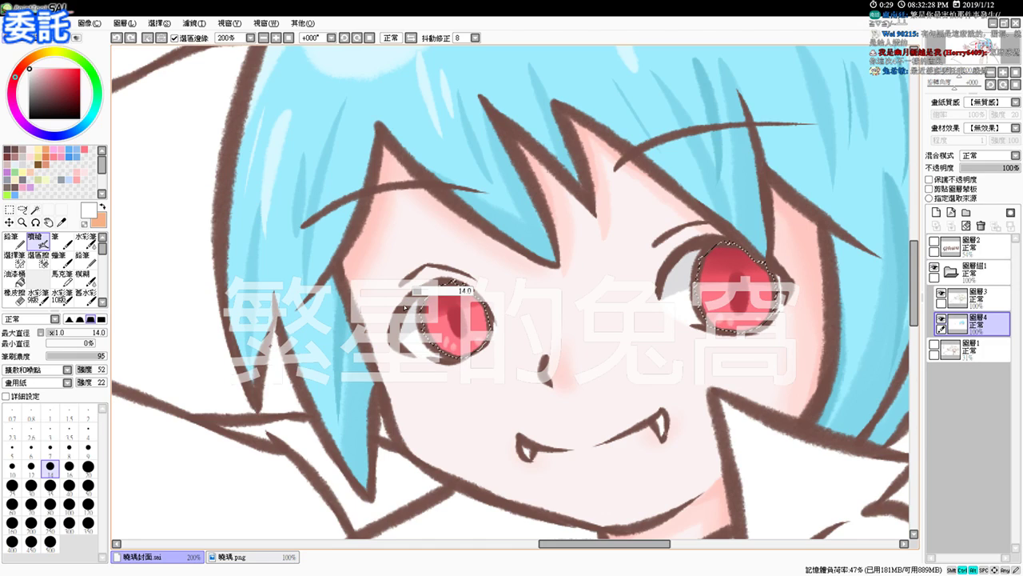
drag(404, 307, 453, 307)
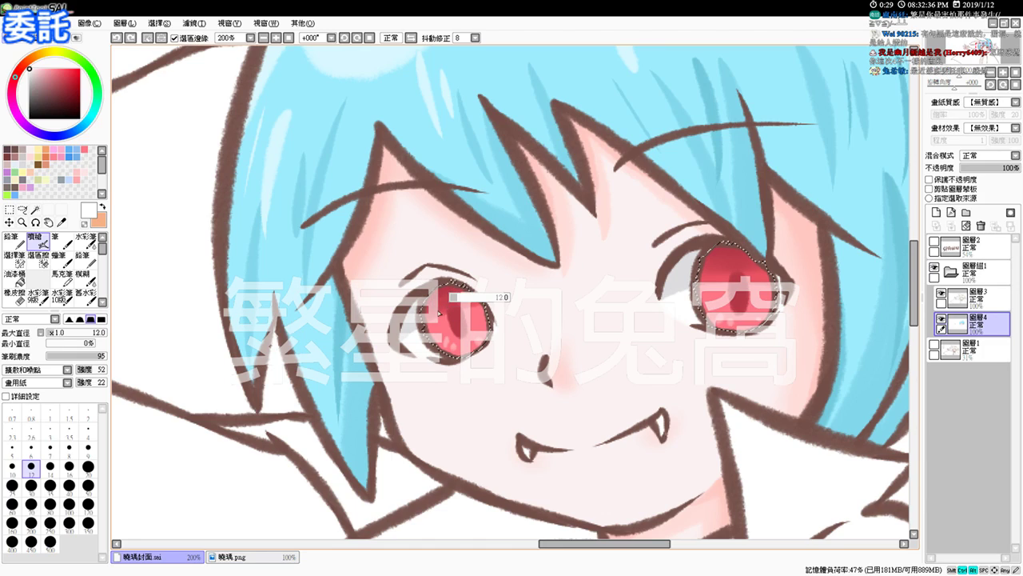
key(bracketright)
drag(438, 307, 439, 304)
drag(721, 268, 720, 275)
key(ctrl+z)
key(ctrl+z)
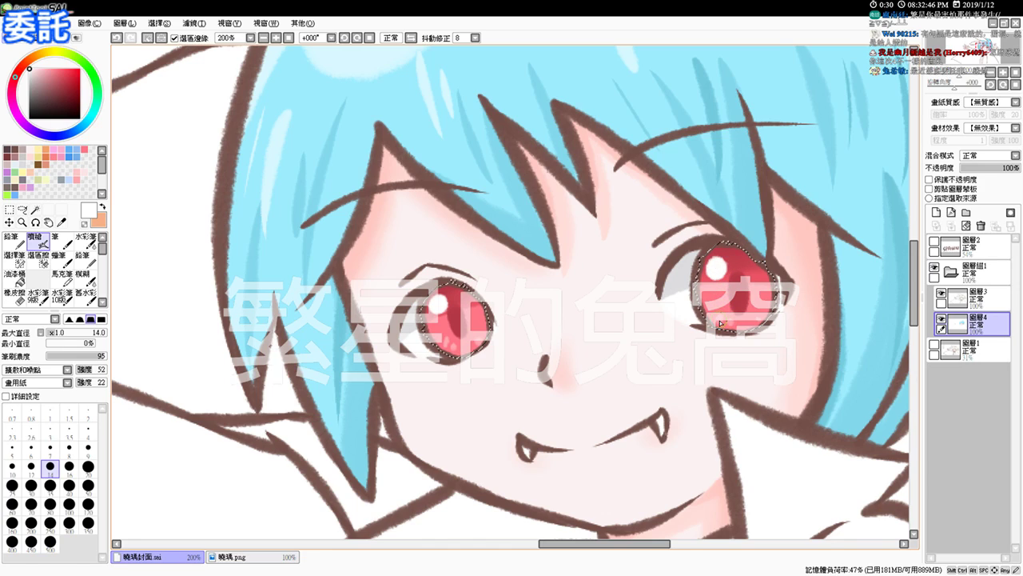
Clear the iris selection and review the coloured eyes
click(290, 38)
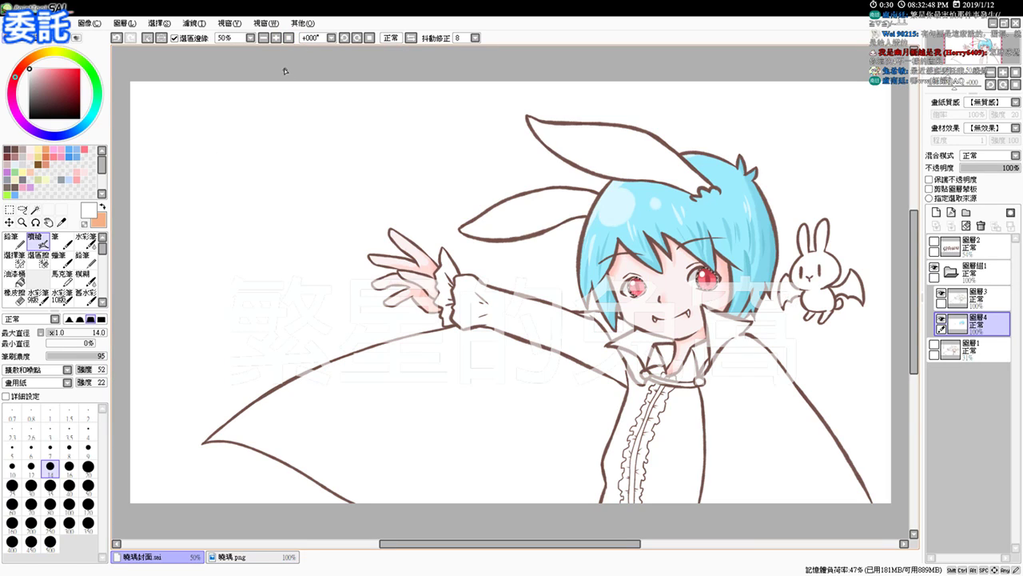
key(ctrl+d)
scroll(290, 89, up, 2)
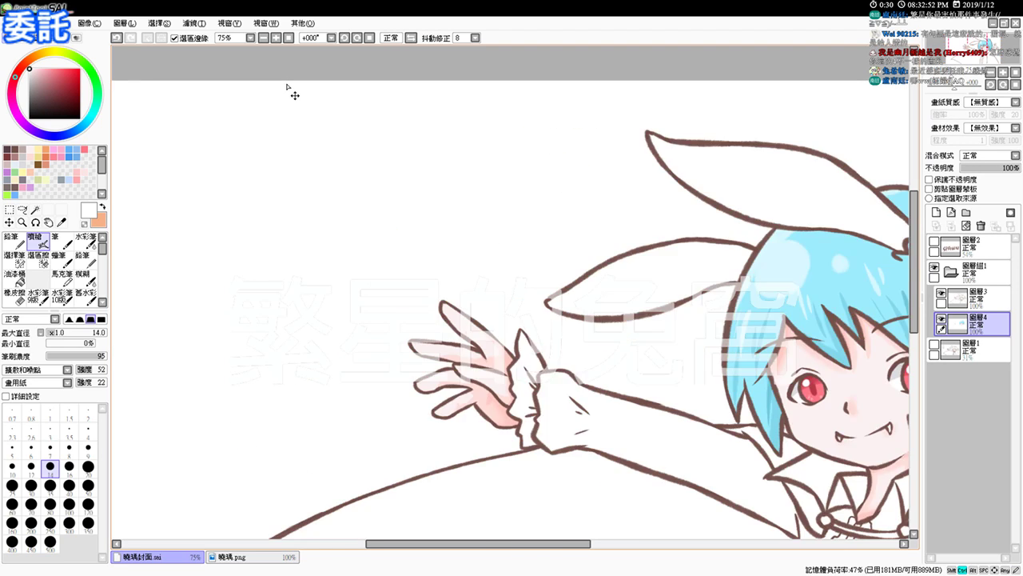
drag(677, 425, 288, 234)
drag(584, 357, 525, 328)
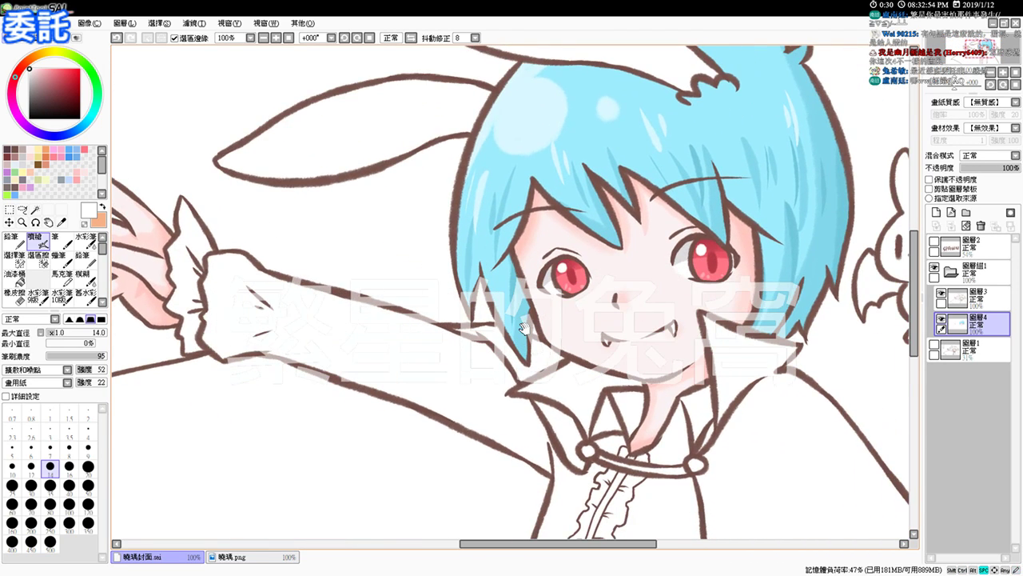
scroll(531, 334, up, 1)
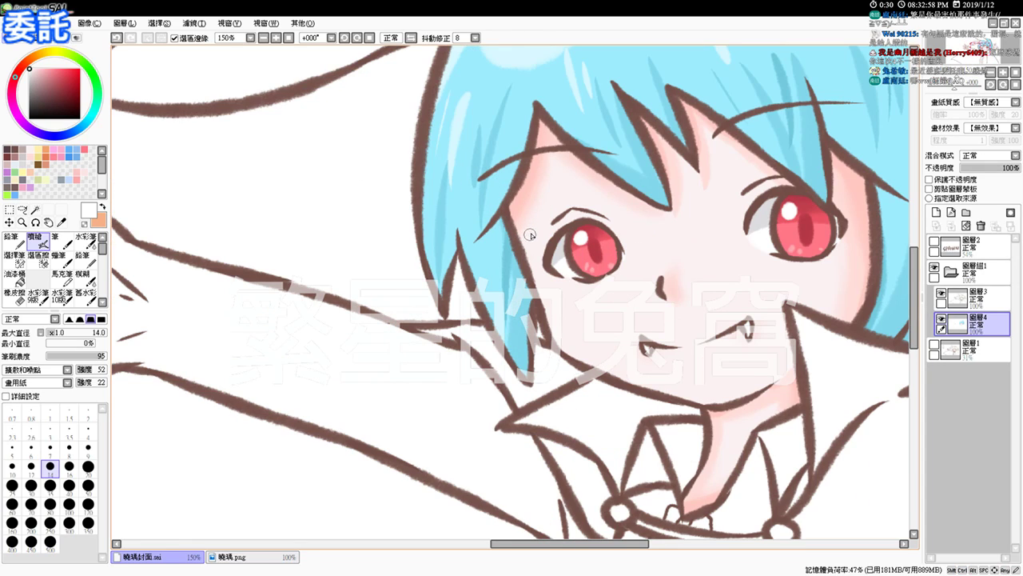
Lasso the eye beside the side bangs on the line art layer 圖層3 and nudge its outline into place with a free transform
click(972, 296)
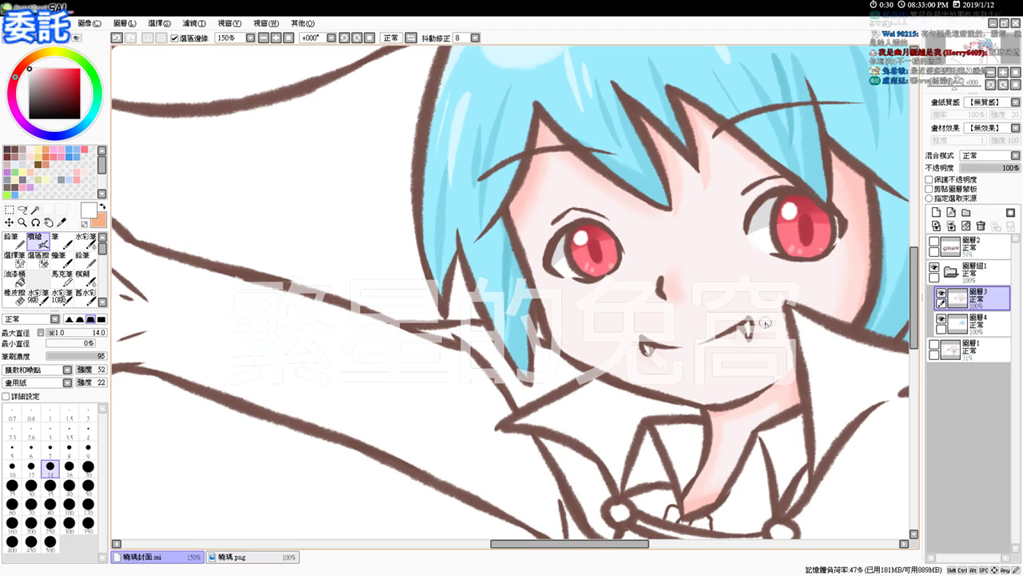
click(21, 210)
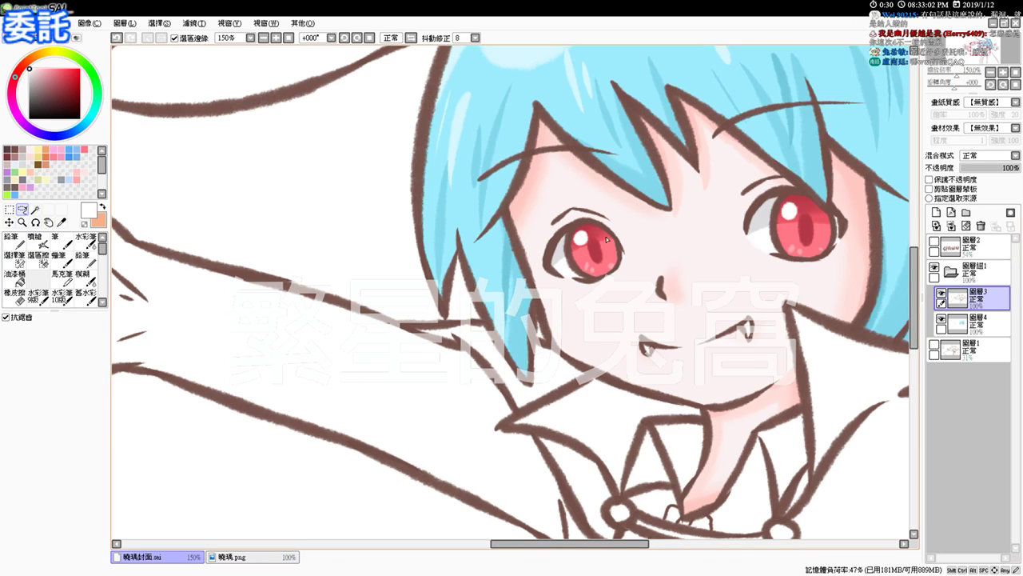
mouse_move(569, 198)
mouse_down()
mouse_move(538, 240)
mouse_move(551, 292)
mouse_move(595, 302)
mouse_move(640, 240)
mouse_move(600, 196)
mouse_up()
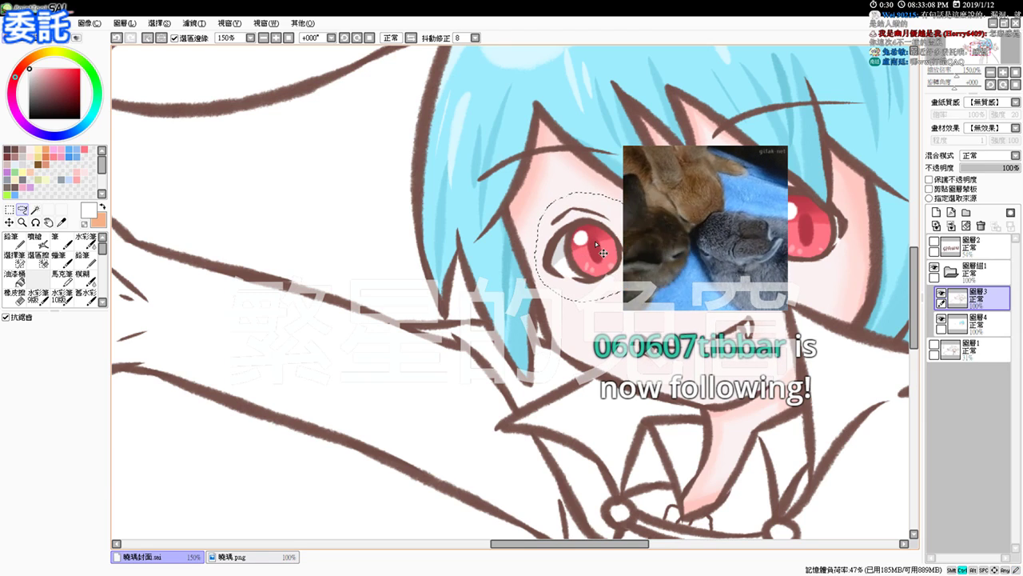
key(ctrl+t)
drag(542, 206, 542, 202)
key(Return)
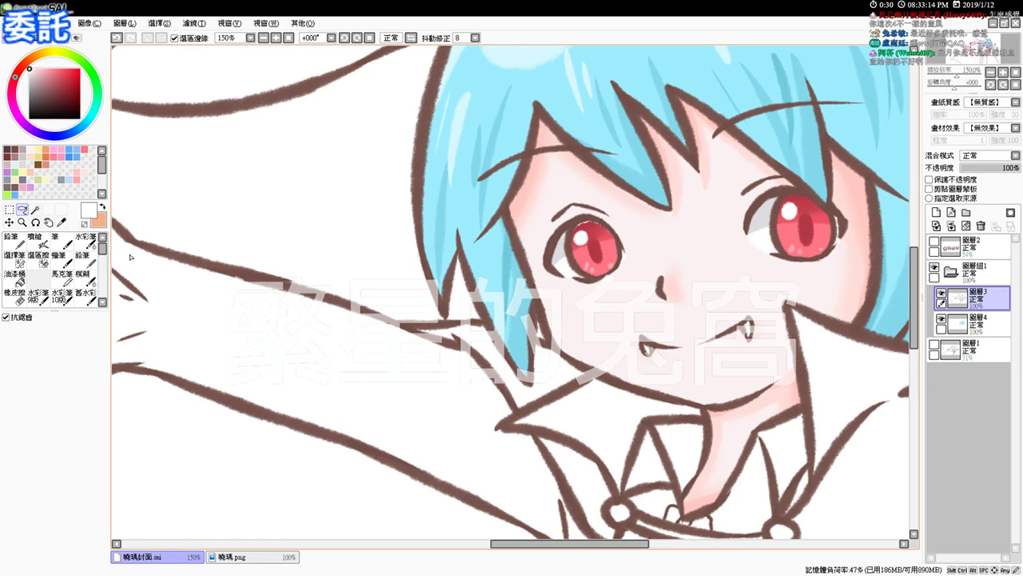
On layer 圖層4, sample the iris's dark red and touch up that eye's upper iris, finishing with the watercolor brush at size 12
click(977, 325)
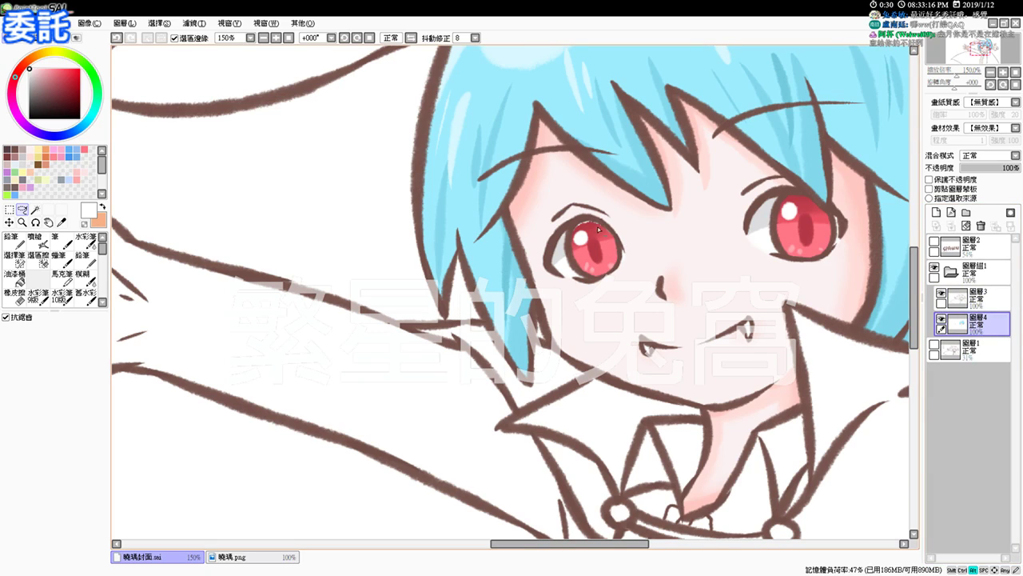
click(44, 242)
alt+click(595, 225)
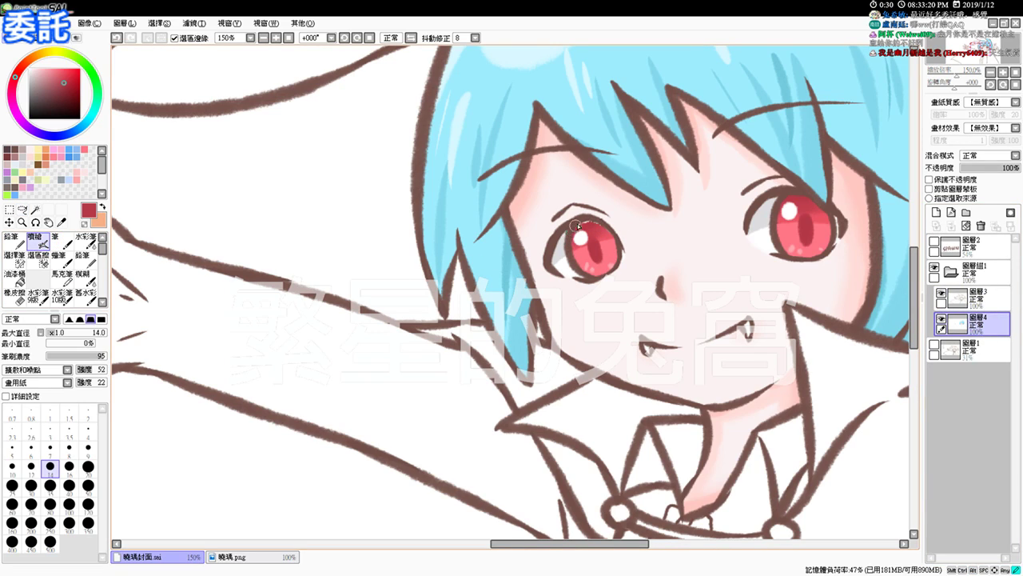
drag(578, 226, 599, 225)
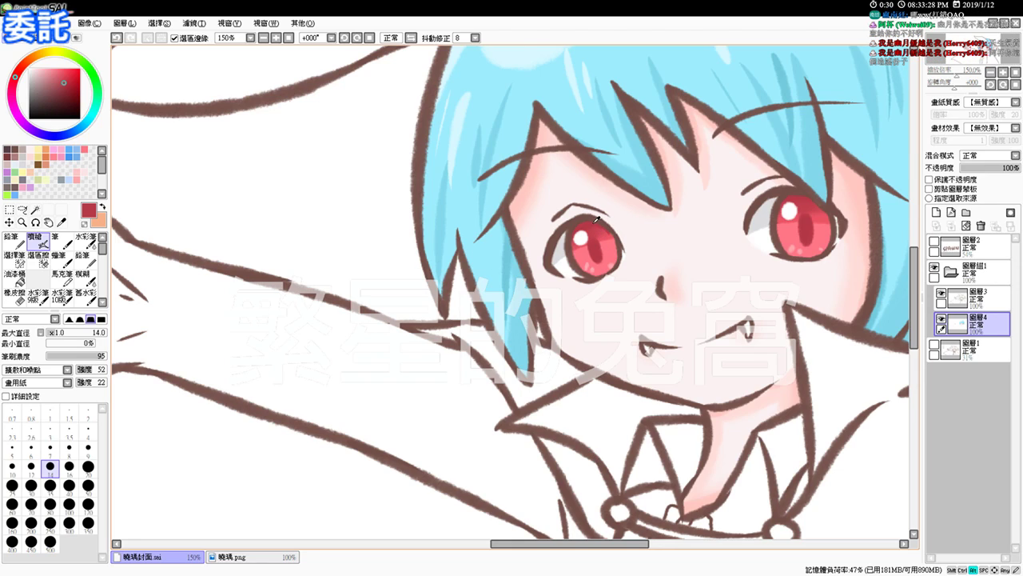
click(88, 238)
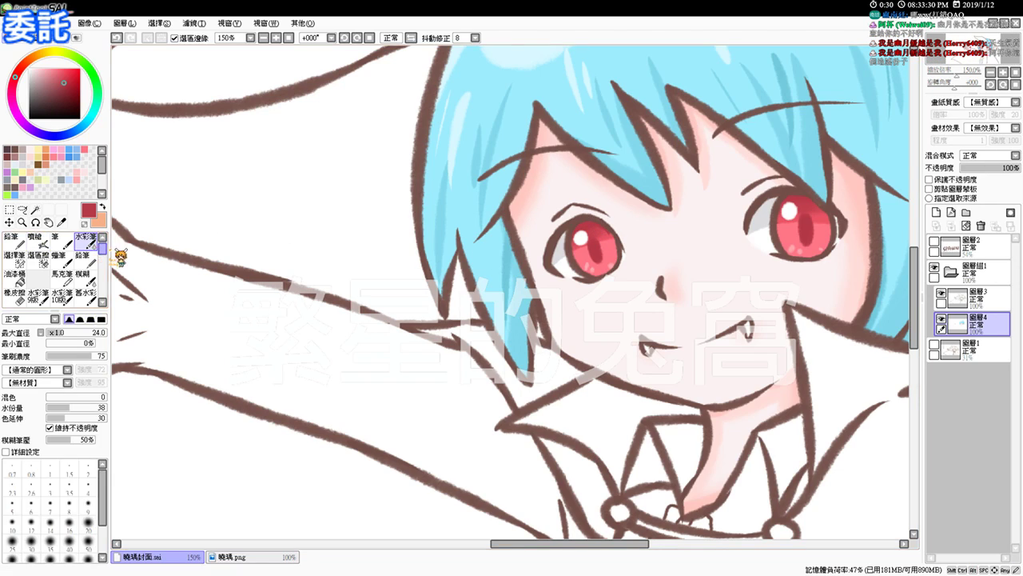
drag(612, 238, 612, 236)
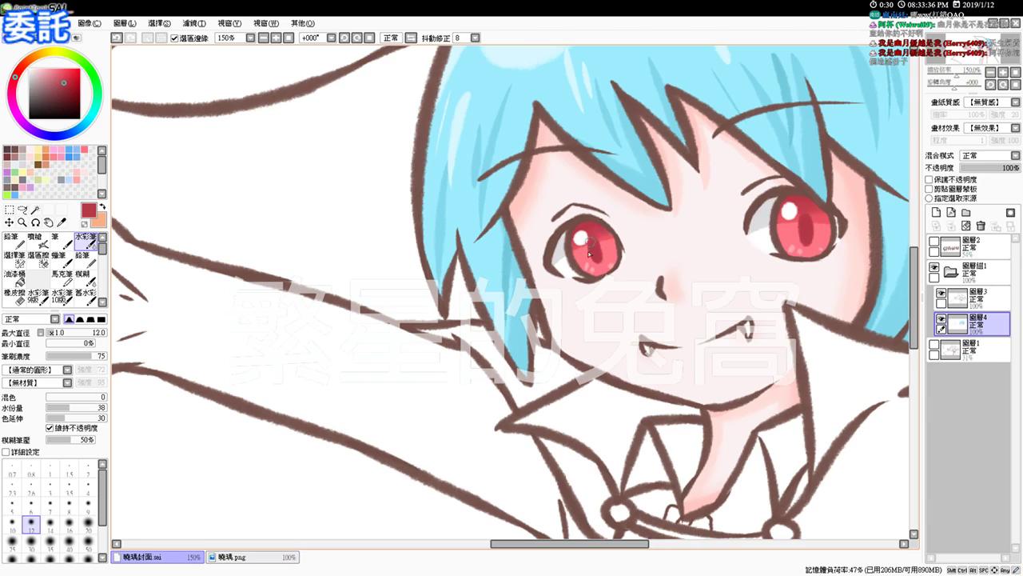
Select the insides of both of the character's rabbit ears with the Magic Wand
click(290, 38)
click(278, 38)
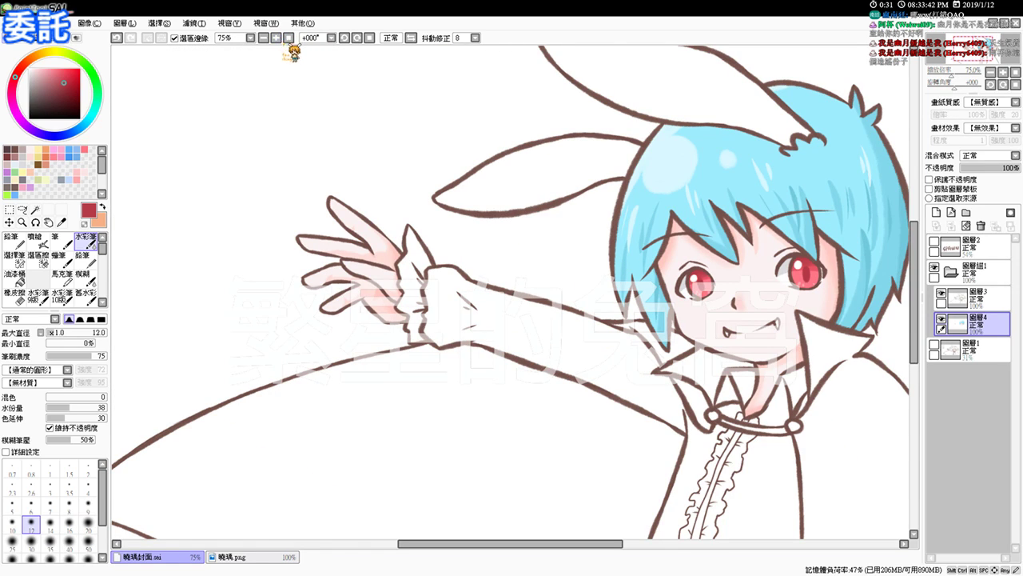
key(space)
drag(323, 191, 236, 86)
drag(277, 158, 223, 143)
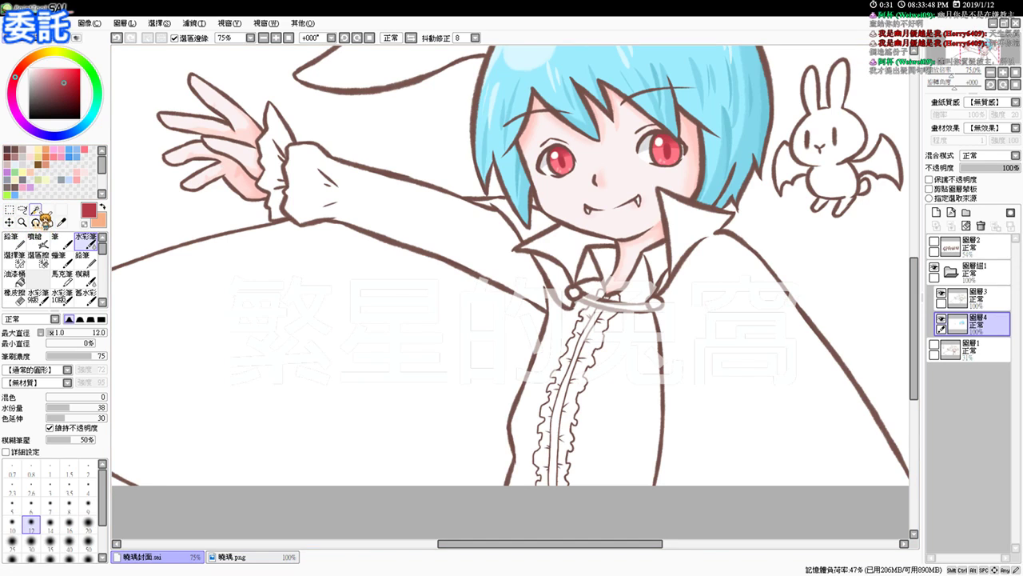
click(35, 209)
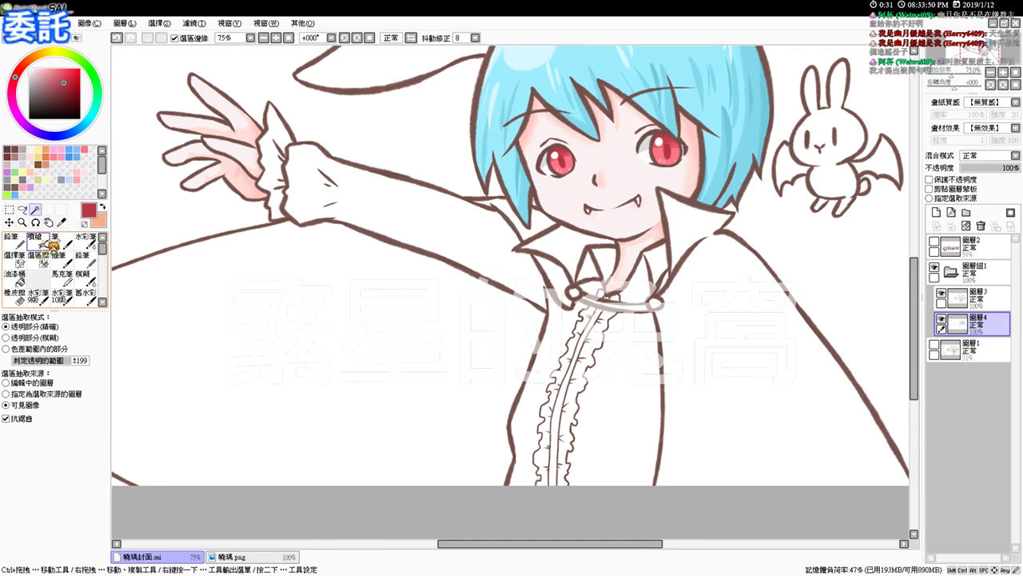
scroll(384, 145, up, 3)
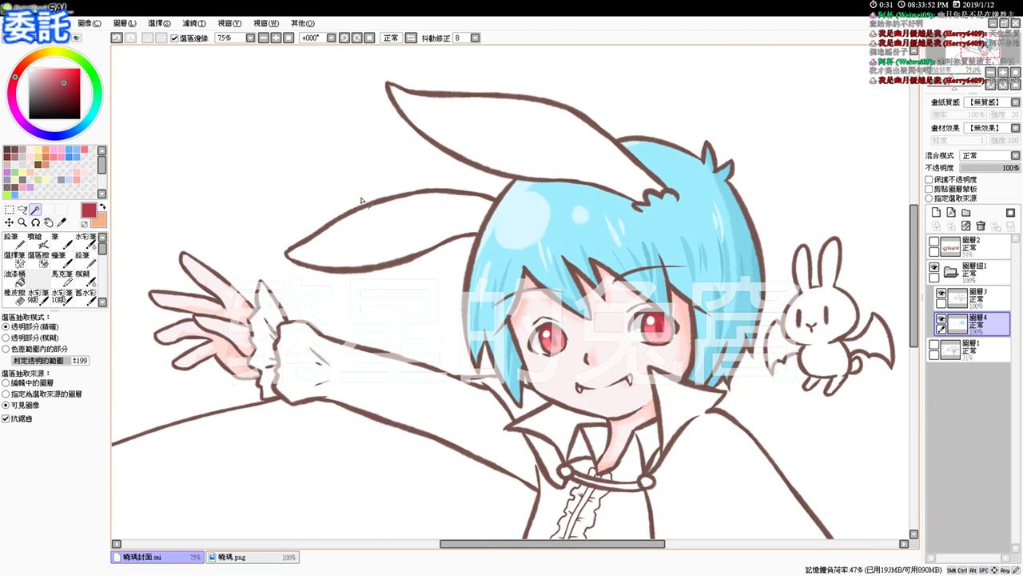
click(349, 221)
click(495, 136)
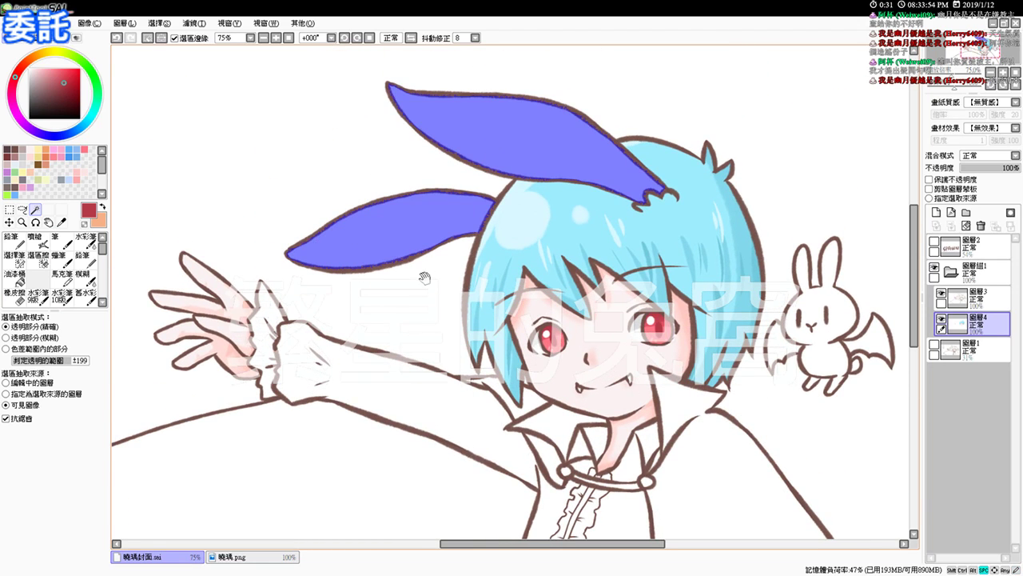
Add the shirt collar, shirt body, outstretched sleeve and frilled cuff to the selection
scroll(425, 277, down, 3)
click(558, 253)
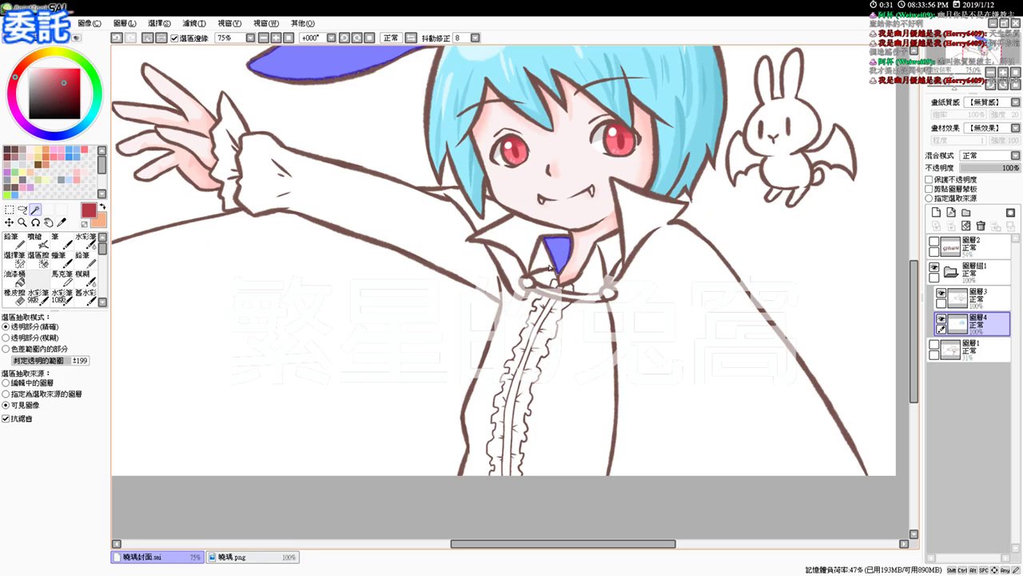
click(548, 279)
click(605, 264)
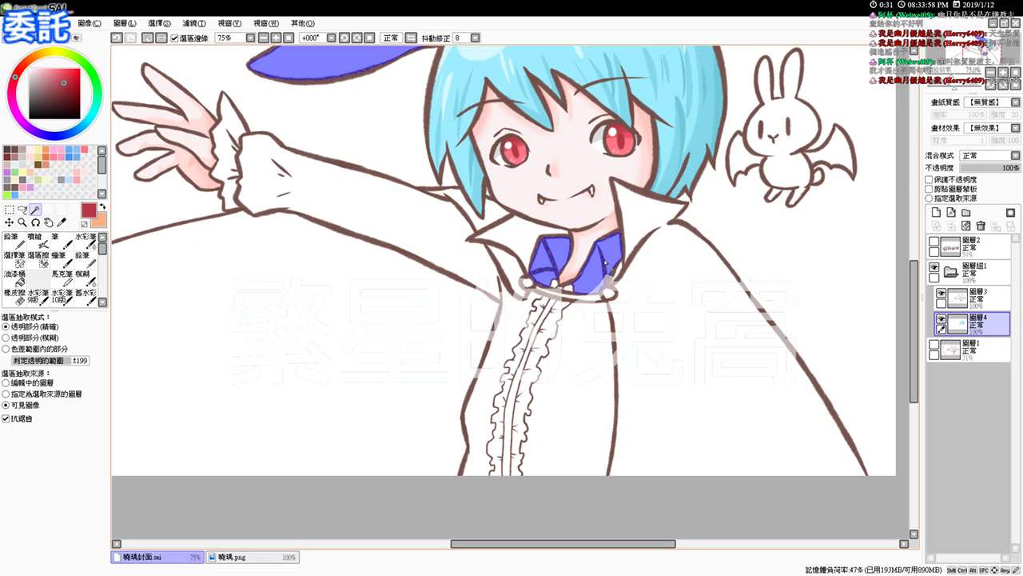
click(589, 340)
click(511, 317)
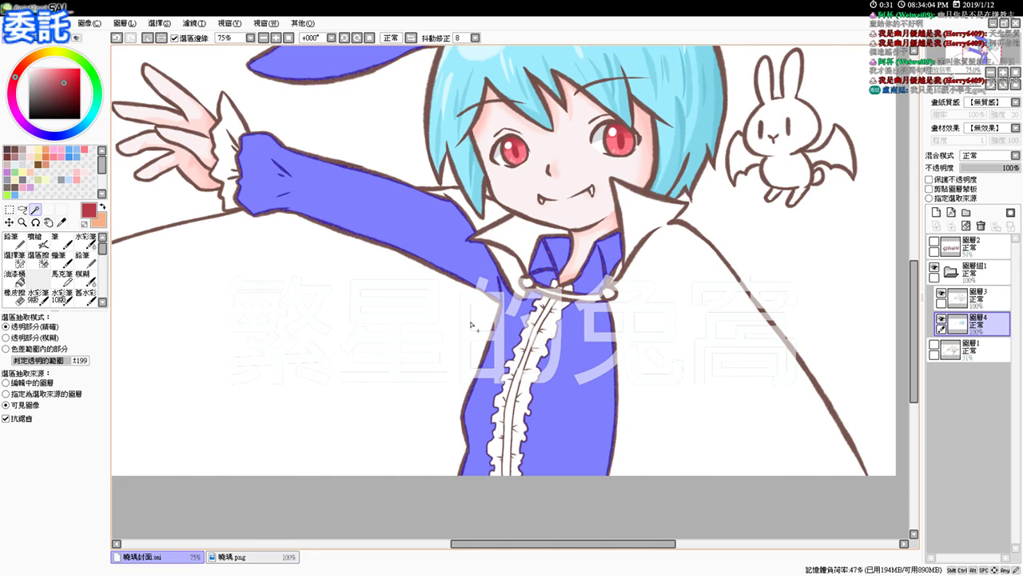
click(223, 136)
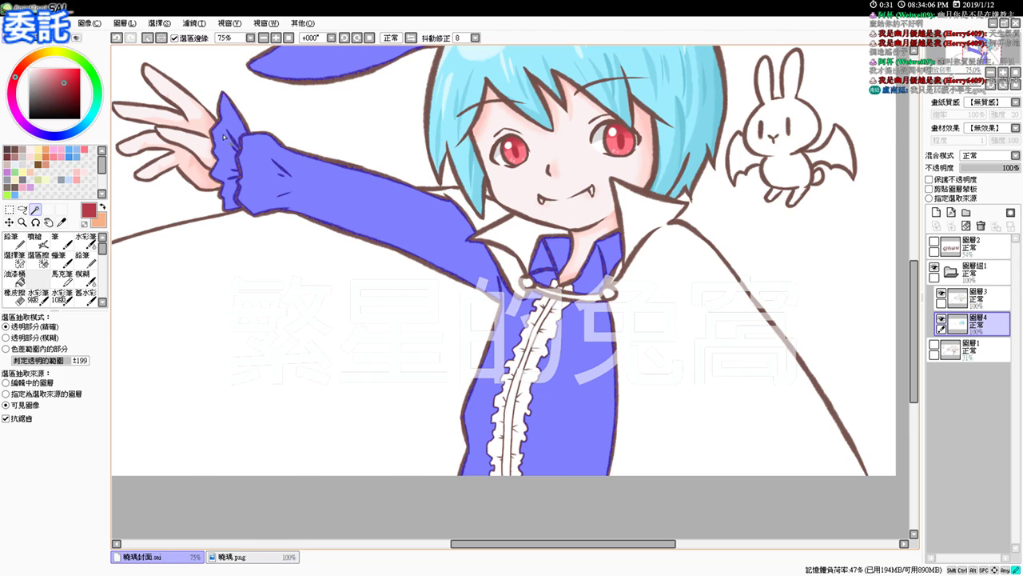
Airbrush pale blue shading at the bases of both rabbit ears, using brush sizes 72 and 27
drag(46, 81, 25, 48)
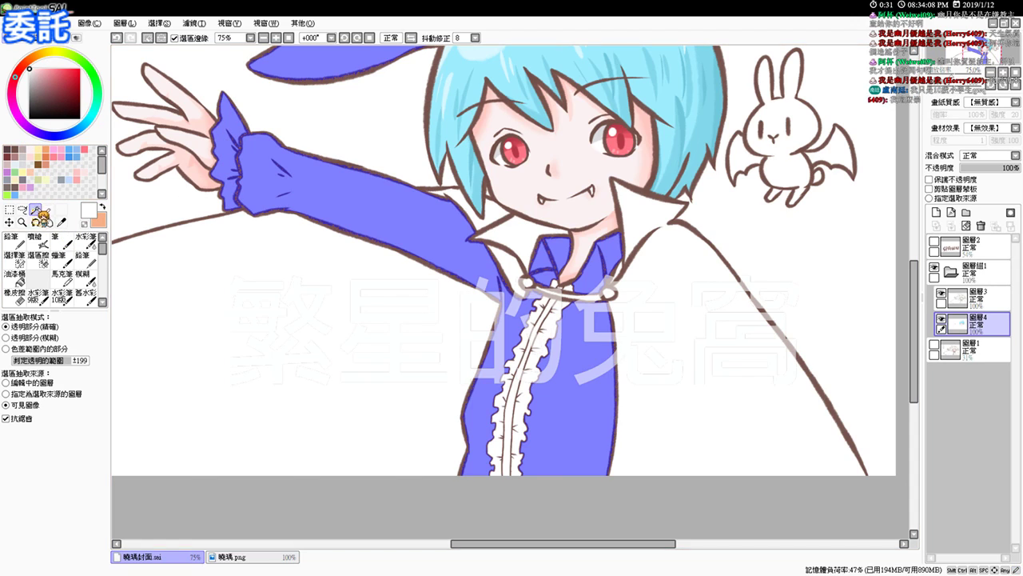
scroll(338, 165, up, 5)
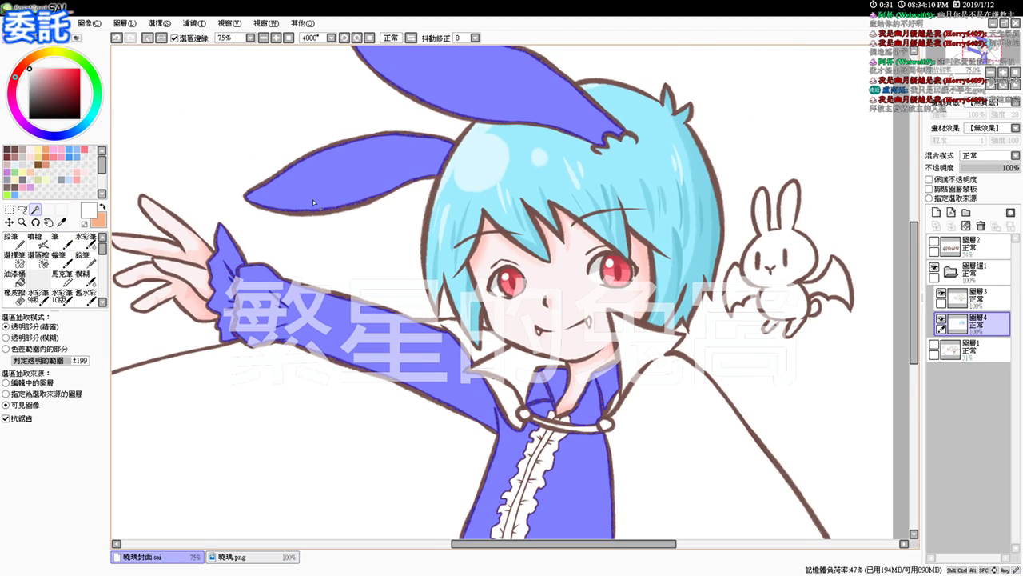
click(47, 237)
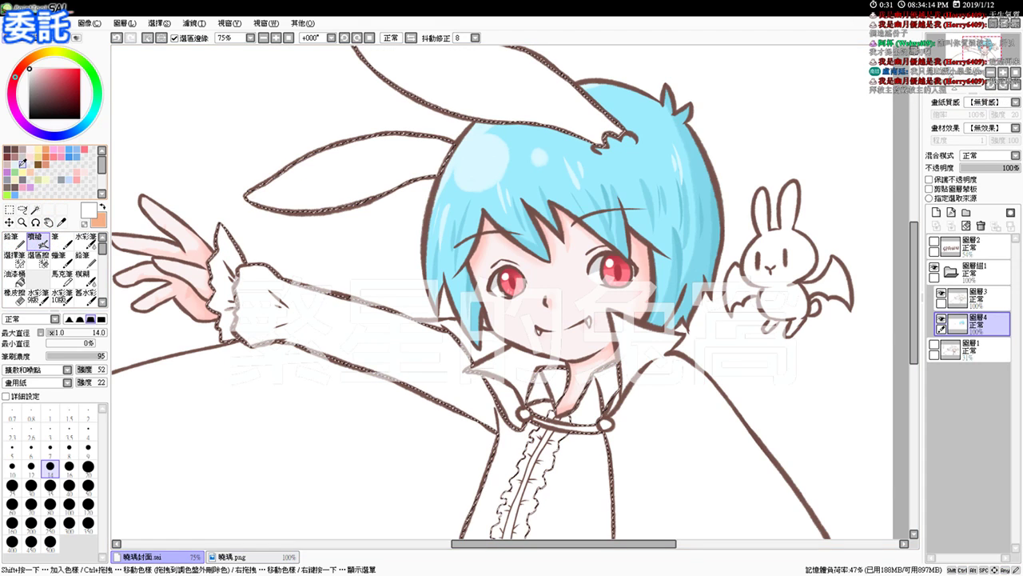
click(20, 164)
drag(607, 123, 633, 189)
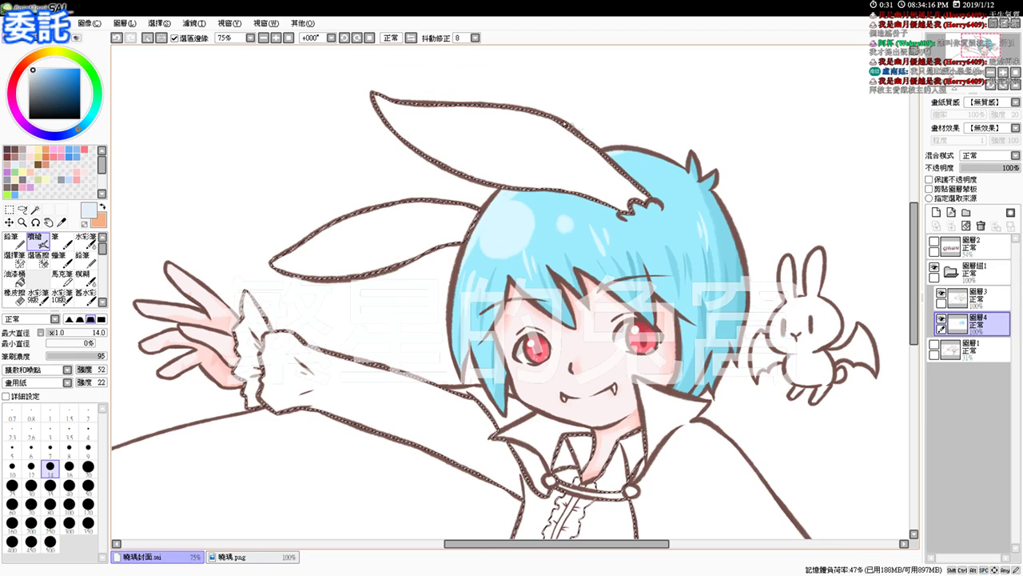
mouse_move(552, 107)
mouse_down()
mouse_move(591, 120)
mouse_move(608, 165)
mouse_move(646, 184)
mouse_move(484, 86)
mouse_up()
mouse_move(621, 176)
mouse_down()
mouse_move(514, 99)
mouse_move(624, 228)
mouse_up()
mouse_move(400, 190)
mouse_down()
mouse_move(472, 250)
mouse_move(417, 192)
mouse_move(488, 226)
mouse_up()
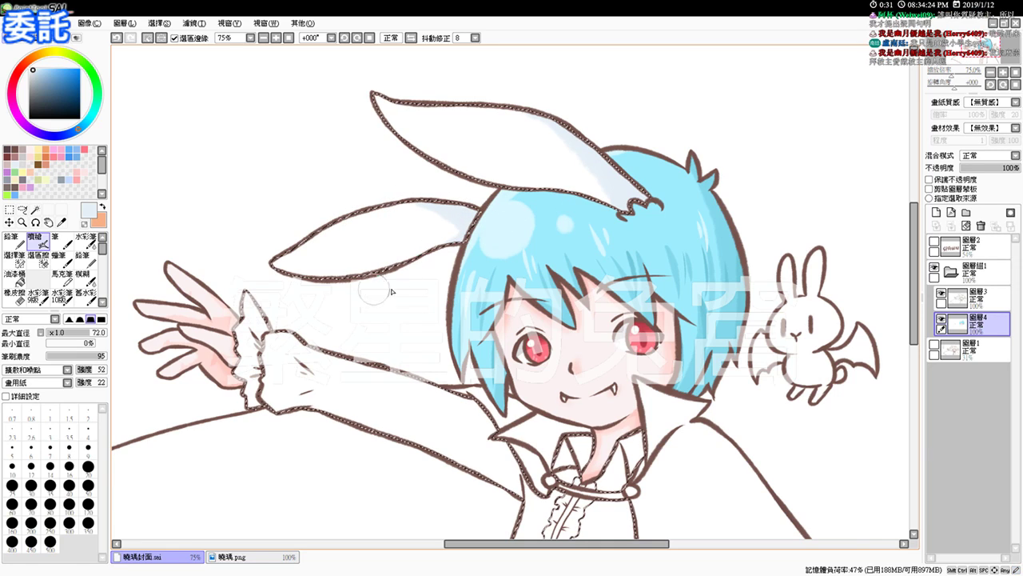
drag(590, 131, 568, 125)
drag(615, 206, 614, 212)
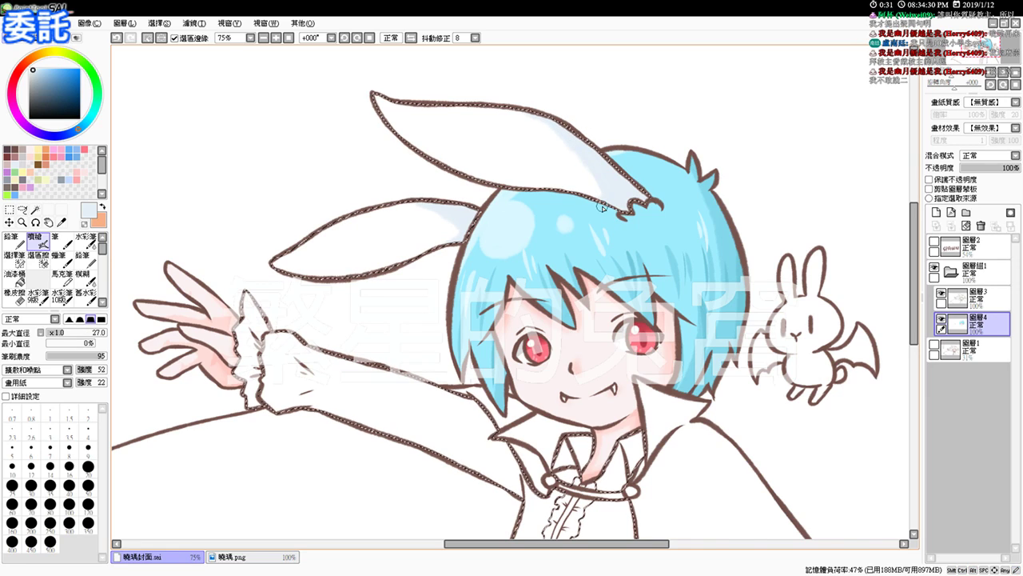
Airbrush pale blue shading onto both sides of the shirt collar with brush size 27
scroll(602, 207, up, 1)
drag(811, 526, 709, 240)
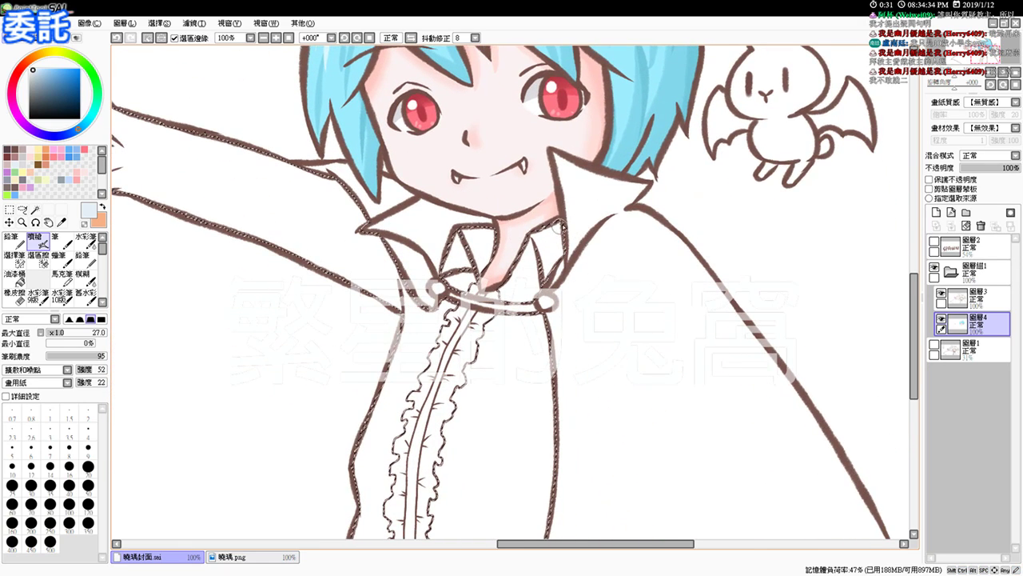
drag(560, 245, 549, 271)
drag(494, 222, 490, 232)
drag(456, 268, 452, 257)
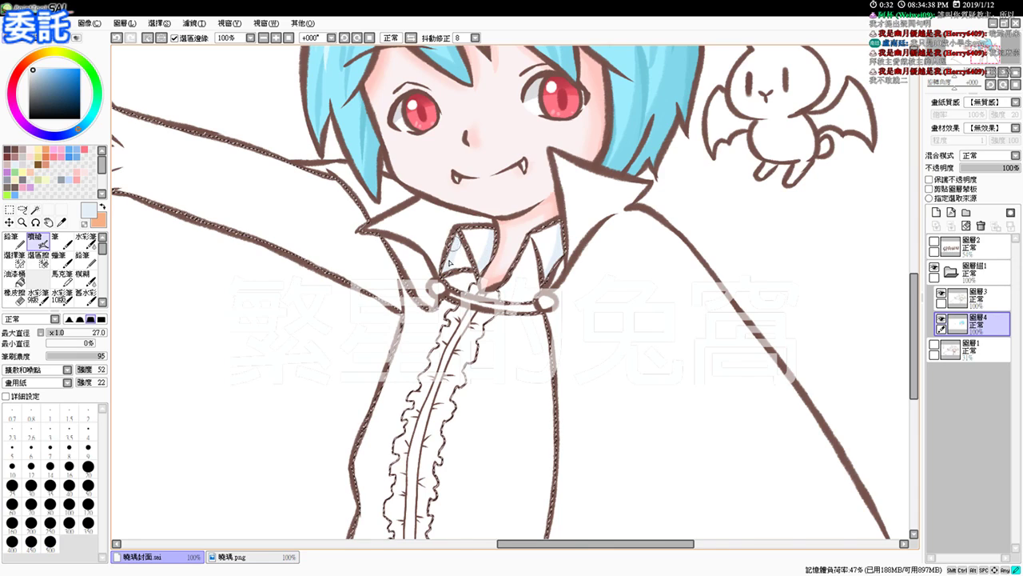
mouse_move(542, 259)
mouse_down()
mouse_move(535, 249)
mouse_move(525, 263)
mouse_up()
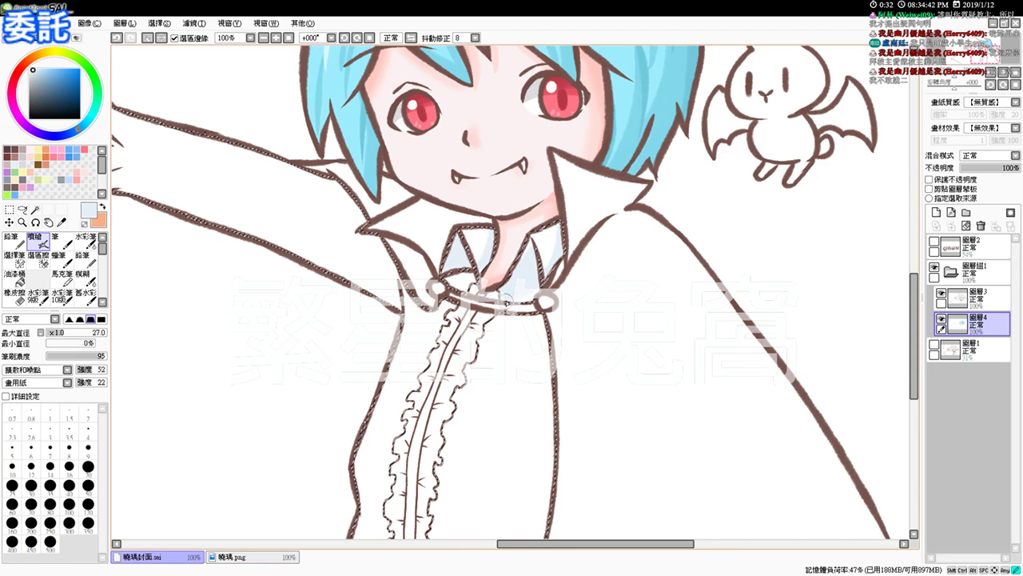
Airbrush a pale blue shadow down the shirt along the outer edge of the central ruffle
drag(670, 375, 660, 259)
mouse_move(493, 193)
mouse_down()
mouse_move(460, 229)
mouse_move(474, 220)
mouse_move(466, 244)
mouse_move(470, 227)
mouse_move(449, 272)
mouse_up()
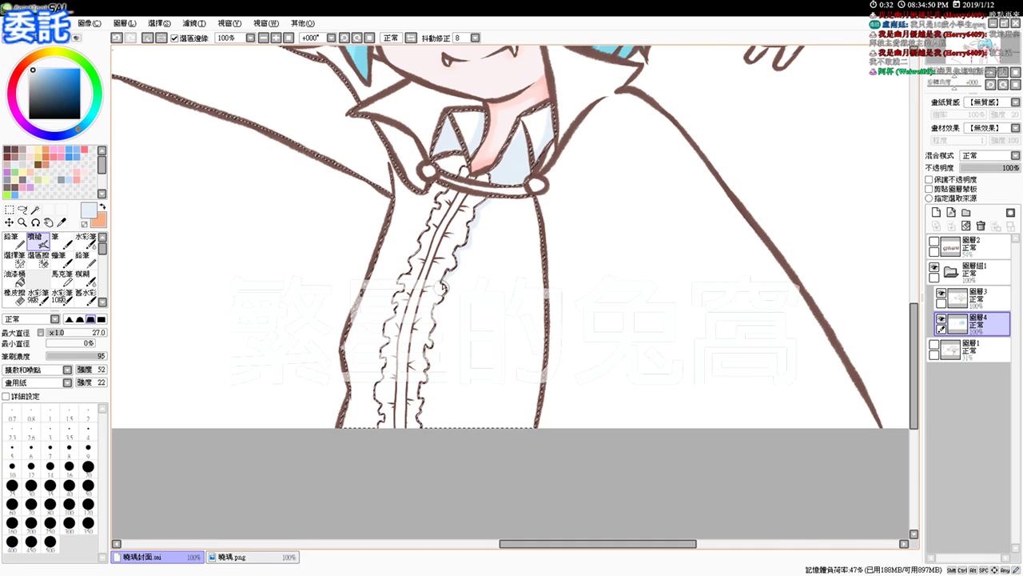
scroll(442, 272, down, 1)
drag(443, 256, 419, 370)
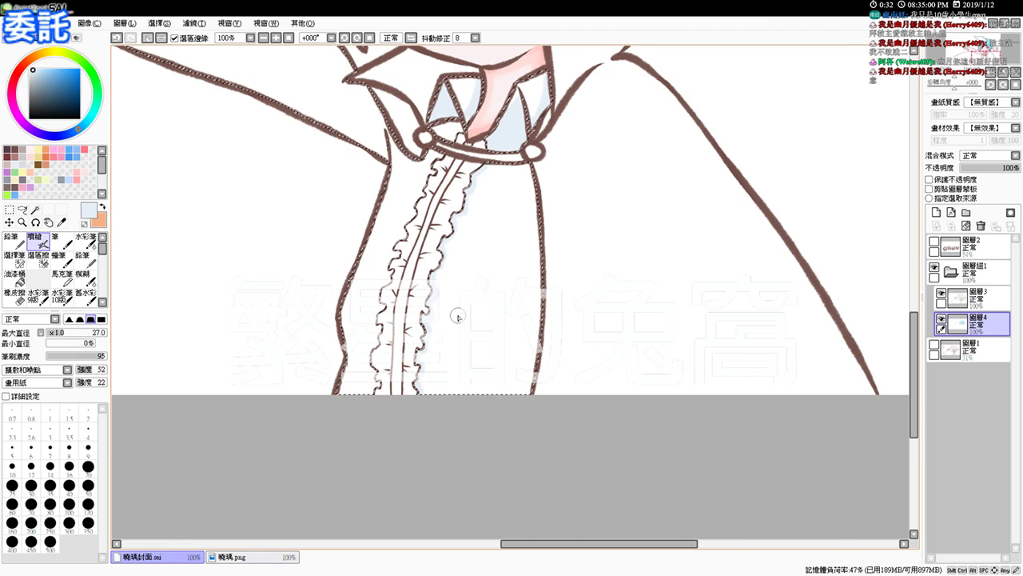
Shade the shirt's outer side, lower hem and area beneath the cape collar in pale blue, undoing an unwanted stroke
mouse_move(478, 168)
mouse_down()
mouse_move(569, 160)
mouse_move(475, 164)
mouse_move(571, 163)
mouse_move(514, 168)
mouse_move(550, 228)
mouse_up()
drag(521, 168, 554, 208)
drag(493, 176, 534, 249)
mouse_move(548, 345)
mouse_down()
mouse_move(546, 293)
mouse_move(534, 335)
mouse_move(452, 403)
mouse_move(539, 215)
mouse_move(527, 183)
mouse_move(484, 432)
mouse_move(535, 282)
mouse_up()
mouse_move(532, 191)
mouse_down()
mouse_move(528, 241)
mouse_move(421, 405)
mouse_up()
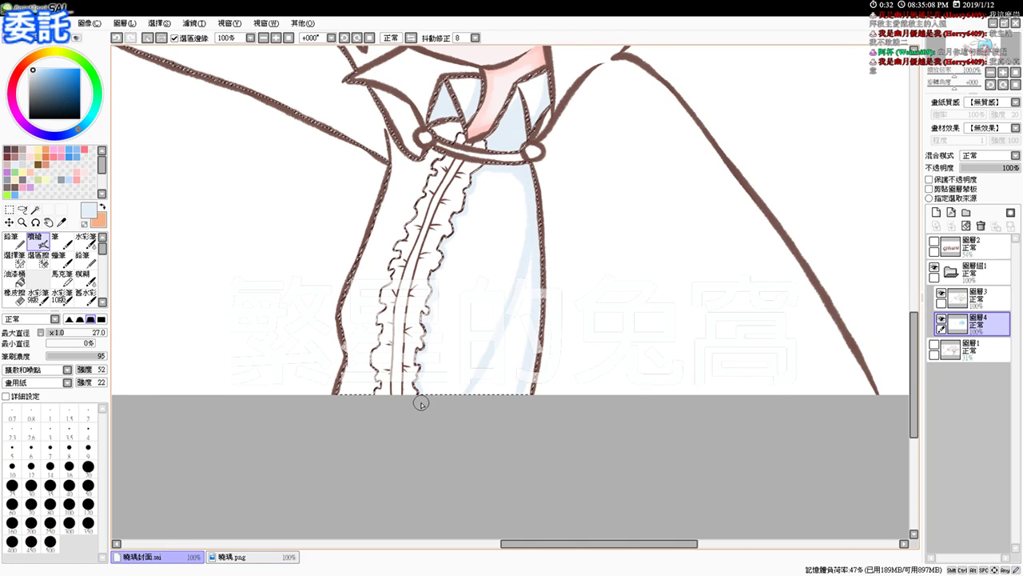
key(ctrl+z)
mouse_move(531, 318)
mouse_down()
mouse_move(469, 390)
mouse_move(426, 387)
mouse_move(460, 394)
mouse_move(556, 315)
mouse_move(533, 363)
mouse_move(543, 384)
mouse_move(521, 411)
mouse_up()
drag(419, 158, 421, 157)
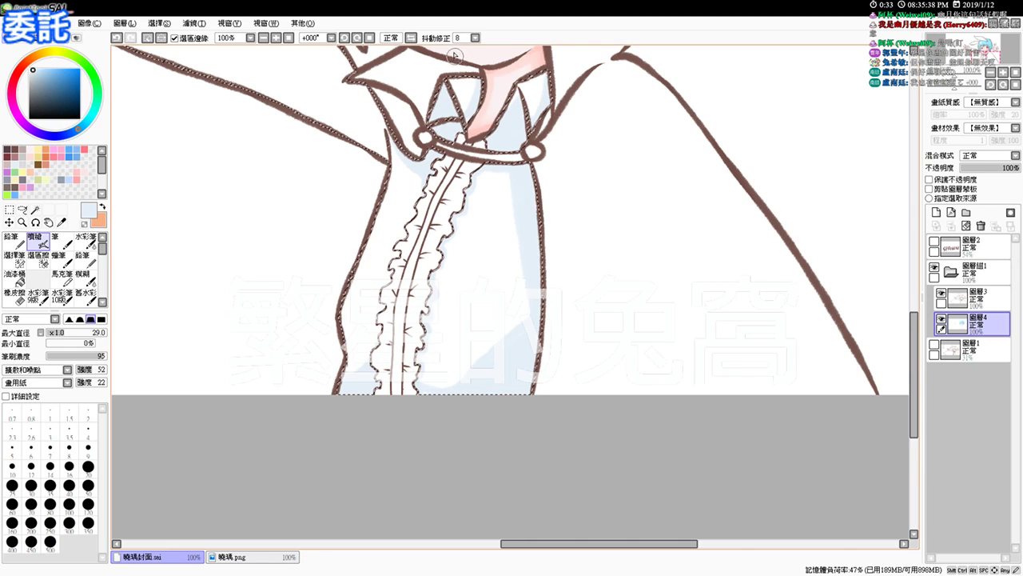
Airbrush pale blue shading on the outstretched sleeve near the shoulder and along its underside, undoing an unwanted stroke
drag(329, 115, 436, 248)
mouse_move(436, 173)
mouse_down()
mouse_move(461, 229)
mouse_move(430, 154)
mouse_up()
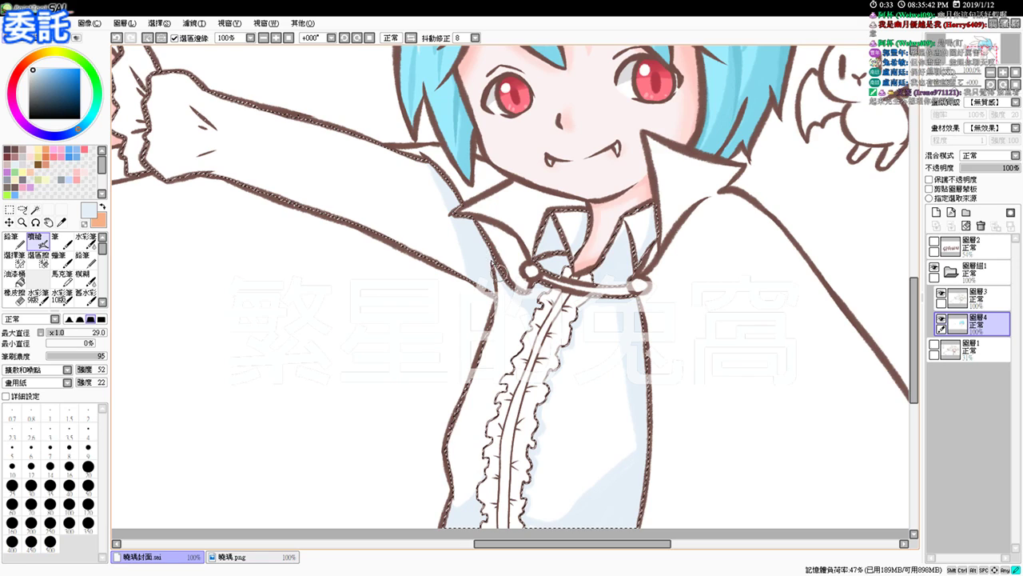
key(ctrl+z)
mouse_move(220, 182)
mouse_down()
mouse_move(323, 204)
mouse_move(374, 244)
mouse_move(253, 193)
mouse_move(445, 272)
mouse_move(290, 194)
mouse_move(446, 269)
mouse_move(339, 225)
mouse_move(462, 260)
mouse_move(315, 207)
mouse_move(473, 272)
mouse_move(409, 249)
mouse_move(461, 282)
mouse_move(439, 222)
mouse_move(448, 220)
mouse_move(417, 268)
mouse_move(467, 226)
mouse_up()
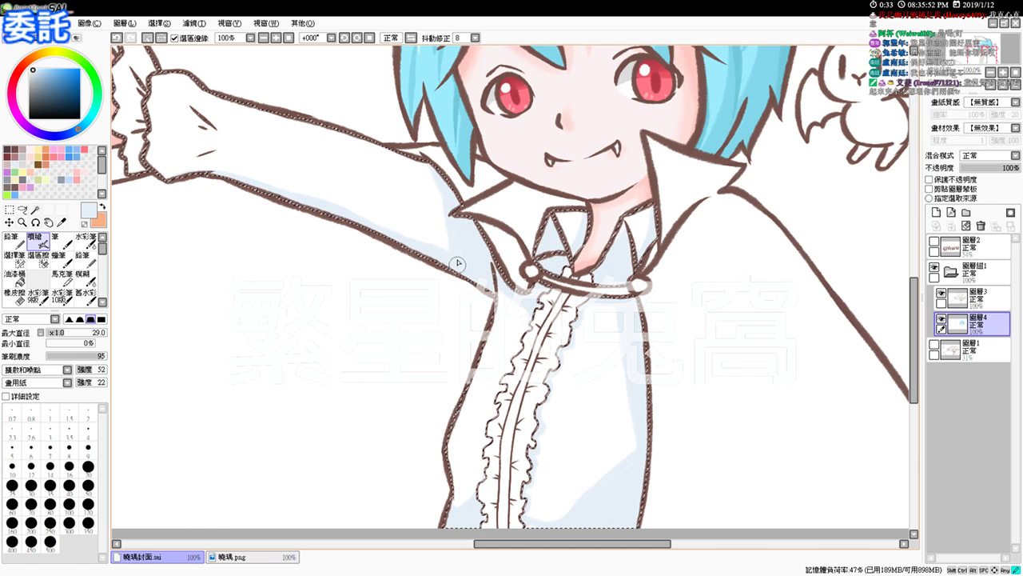
Undo the last stroke and airbrush pale blue shadows beside the sleeve's wrist folds and on the frilled cuff
drag(350, 249, 445, 326)
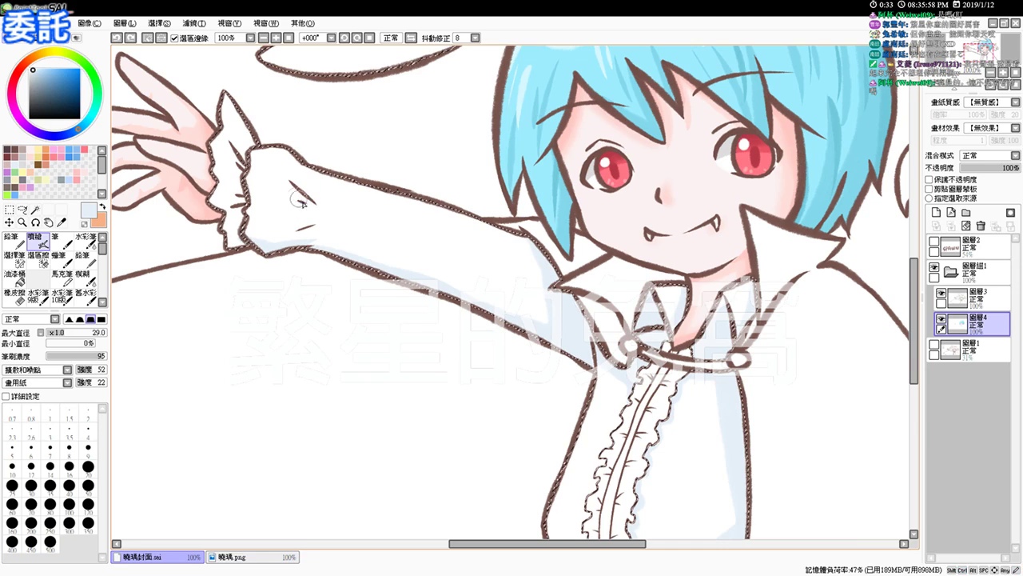
key(ctrl+z)
drag(292, 189, 314, 224)
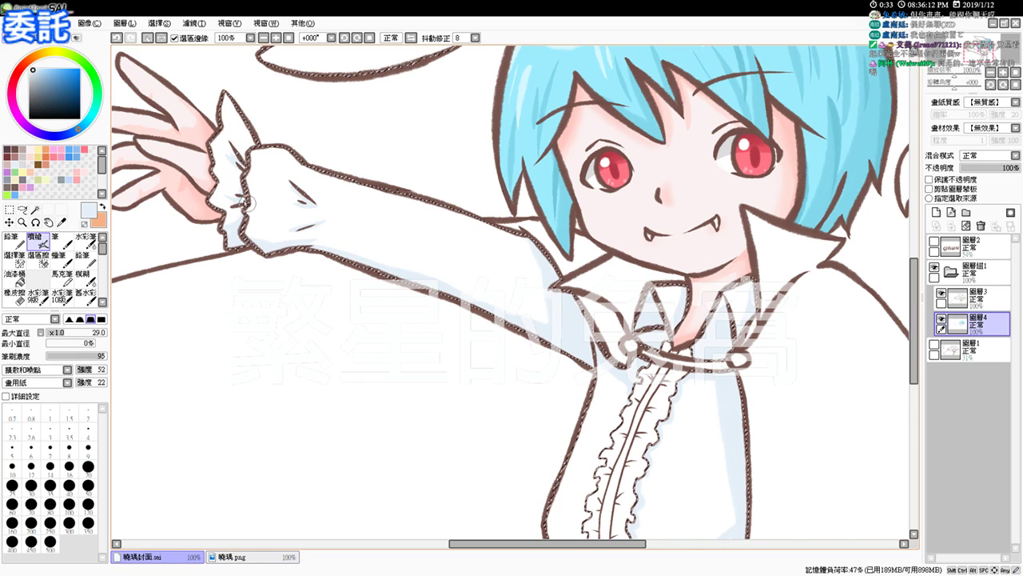
Airbrush pale blue shading on the shirt collar, the shirt's lower hem beside the ruffle and the area beneath the cape collar
drag(477, 311, 366, 275)
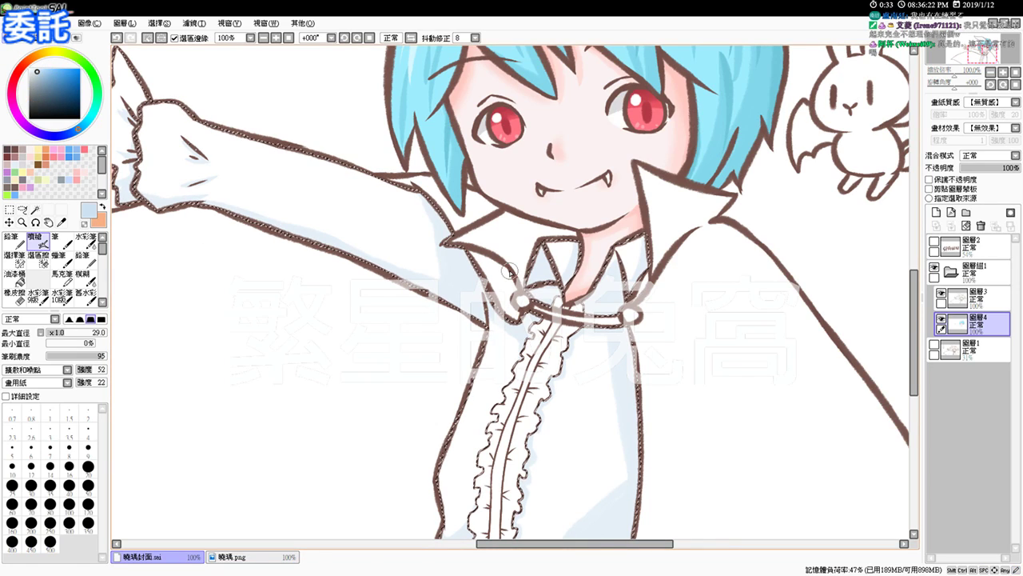
drag(616, 314, 573, 227)
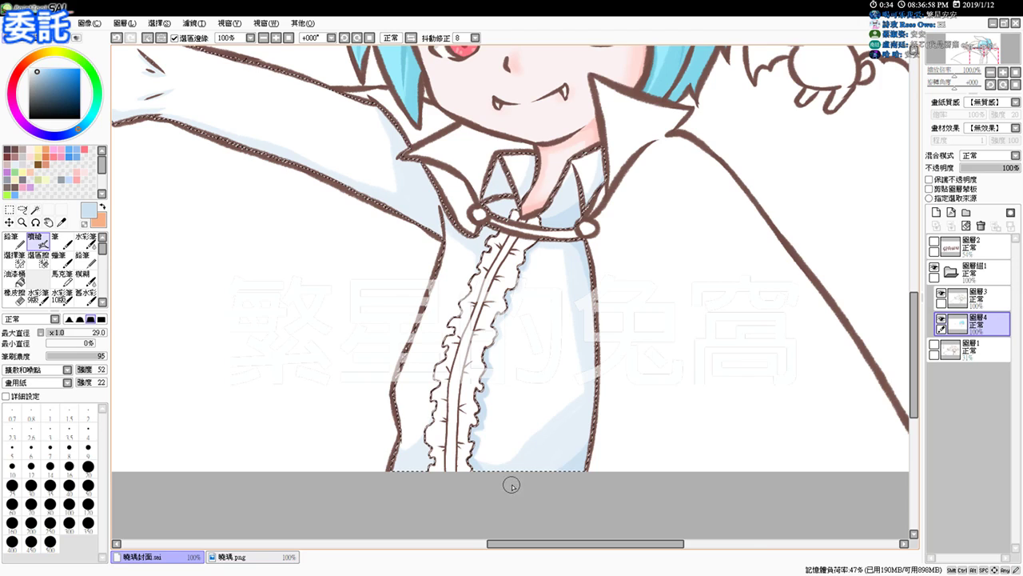
drag(429, 462, 413, 465)
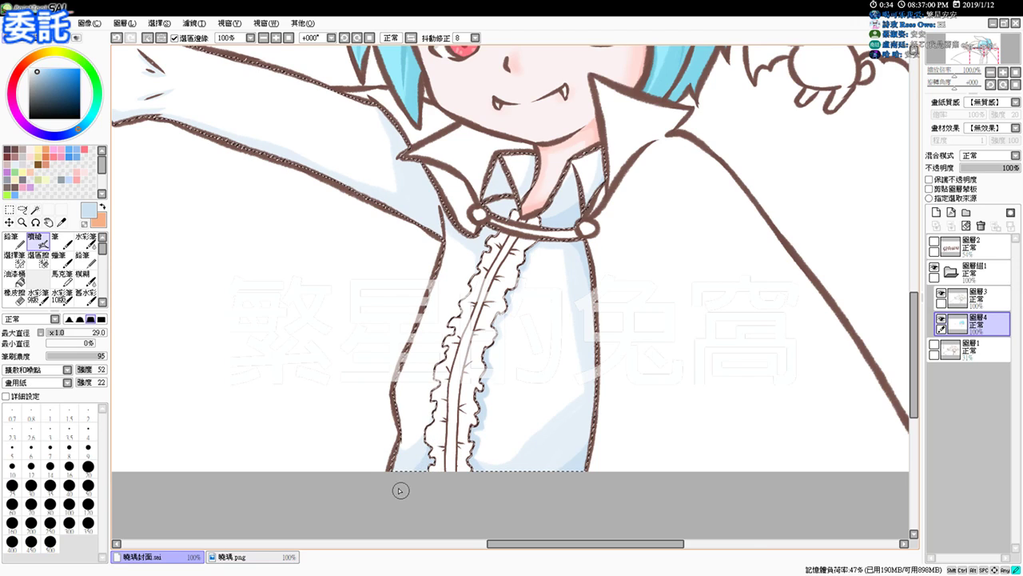
drag(381, 457, 438, 473)
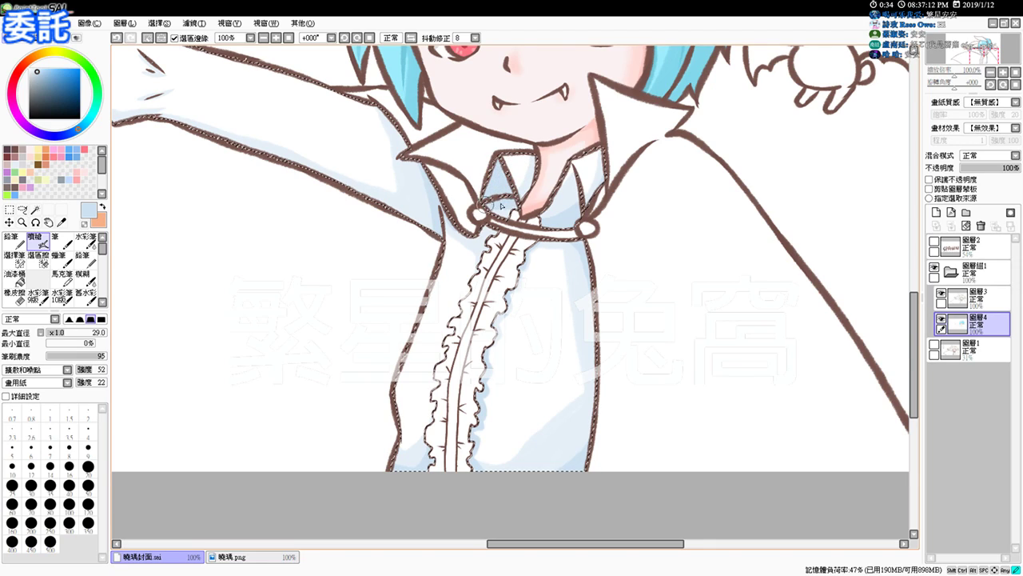
drag(471, 215, 498, 237)
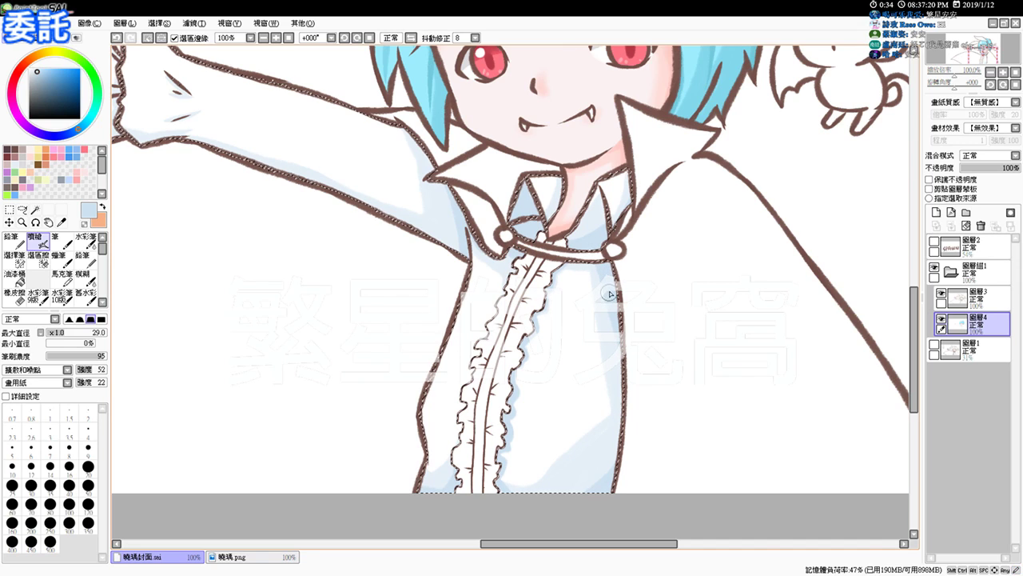
Airbrush pale blue shadows on the frilled cuff's lower end and along the sleeve's underside near the shoulder
drag(512, 303, 711, 435)
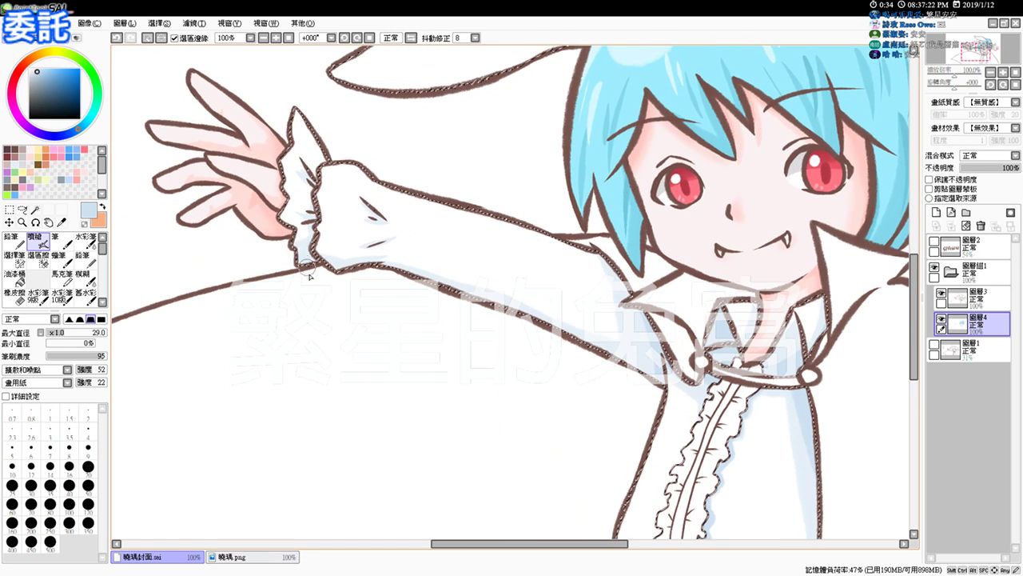
drag(293, 265, 310, 265)
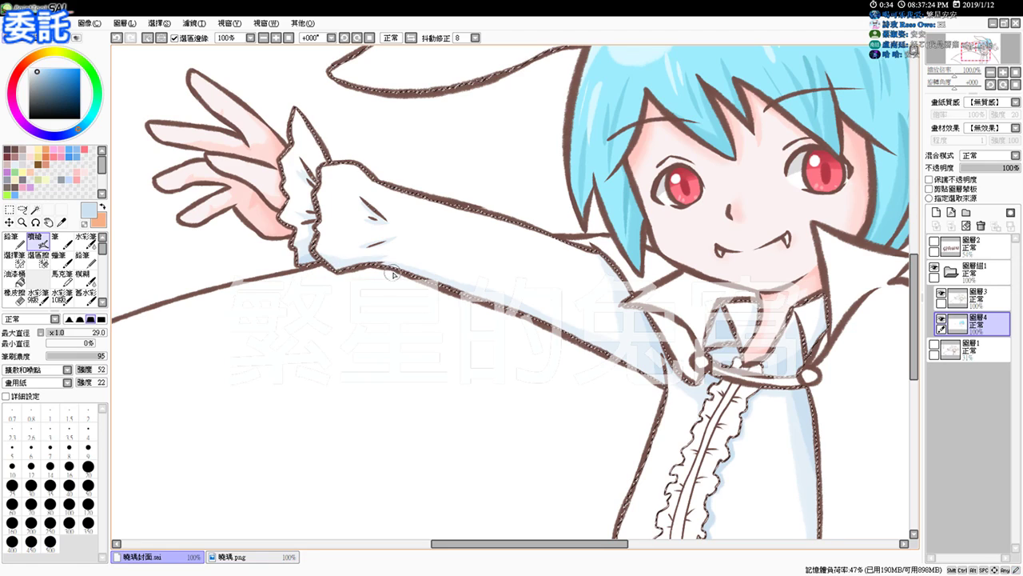
drag(656, 361, 605, 366)
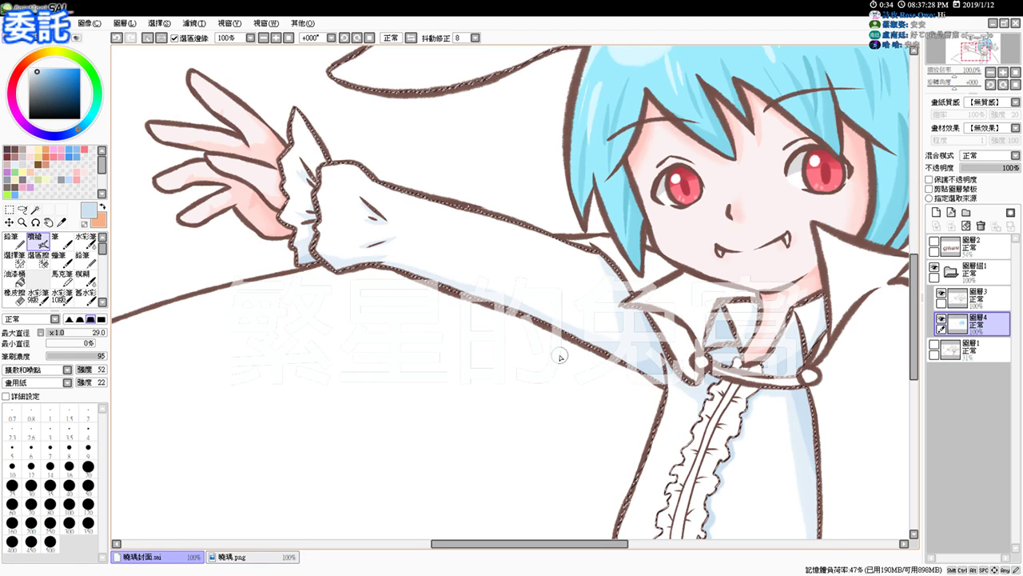
Soften the sleeve and shirt shading with the watercolor brush at size 67, using the lighter pale blue
click(86, 240)
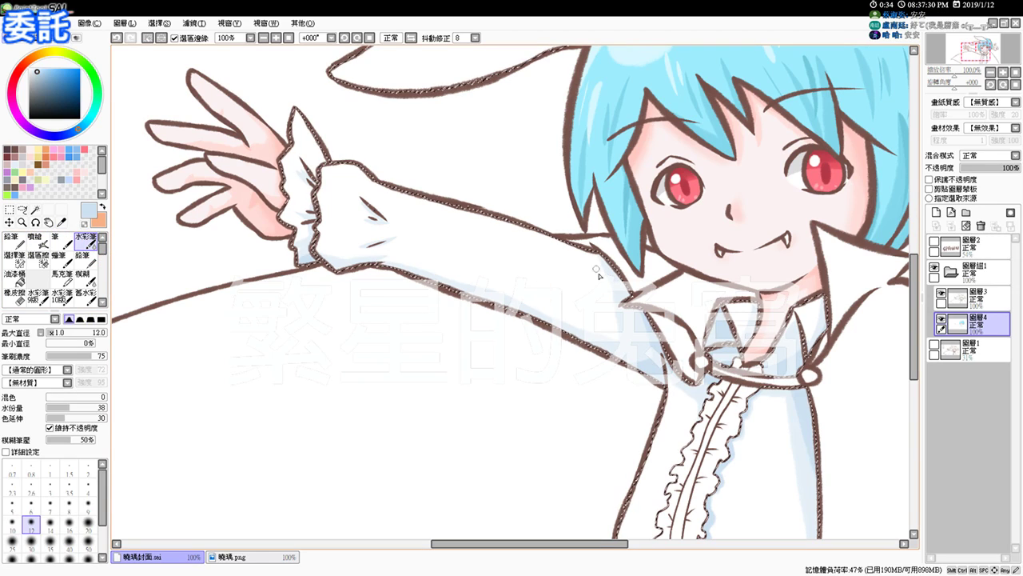
right_click(642, 344)
ctrl+alt+click(643, 331)
mouse_move(645, 327)
mouse_down()
mouse_move(640, 318)
mouse_move(653, 357)
mouse_up()
mouse_move(817, 434)
mouse_down()
mouse_move(708, 366)
mouse_move(683, 329)
mouse_up()
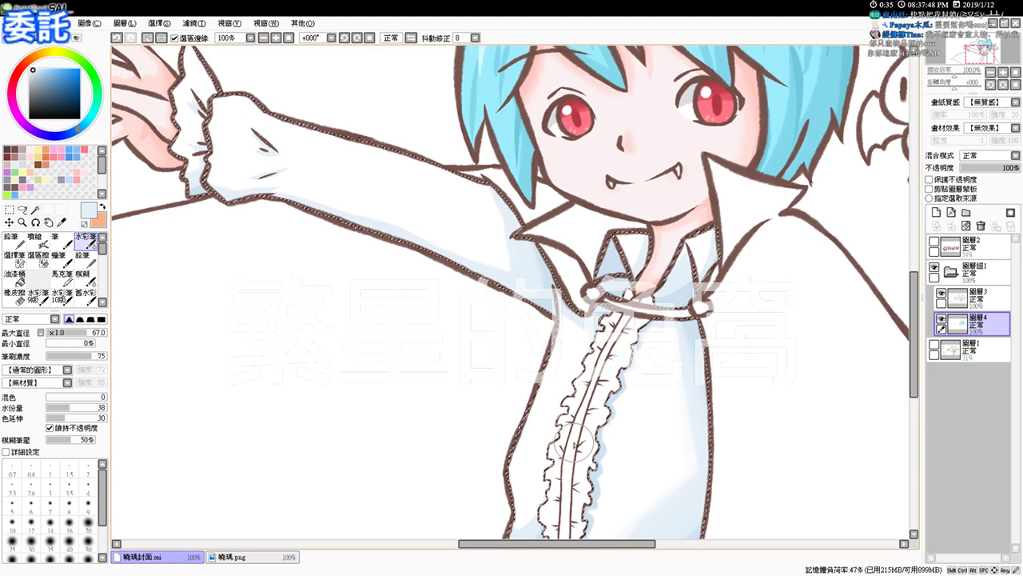
mouse_move(294, 357)
mouse_down()
mouse_move(450, 387)
mouse_move(534, 426)
mouse_up()
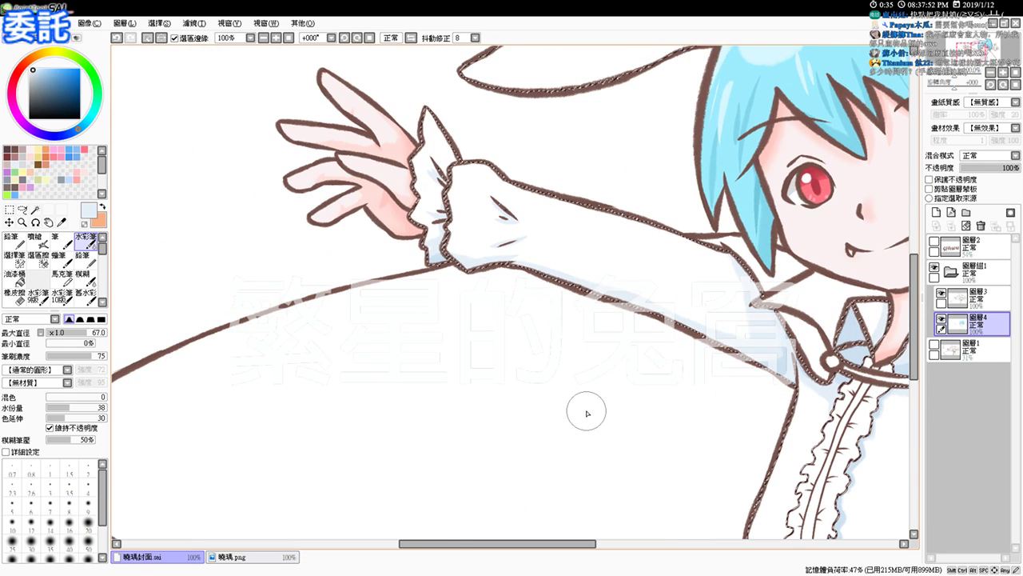
drag(548, 391, 448, 368)
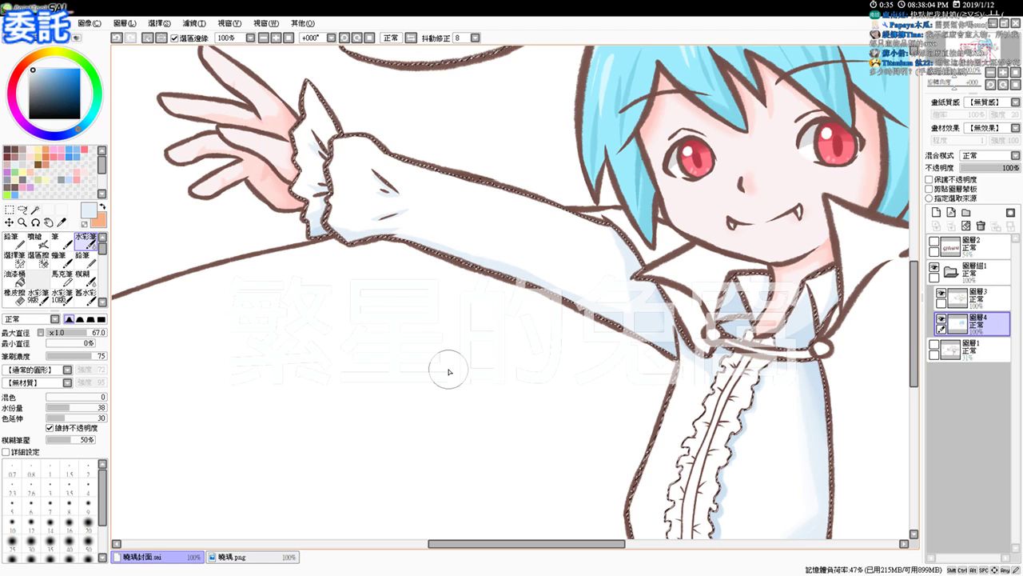
drag(694, 269, 593, 407)
drag(681, 324, 583, 424)
Pick the darker pale blue and airbrush shadows at the base of both rabbit ears
drag(708, 390, 658, 196)
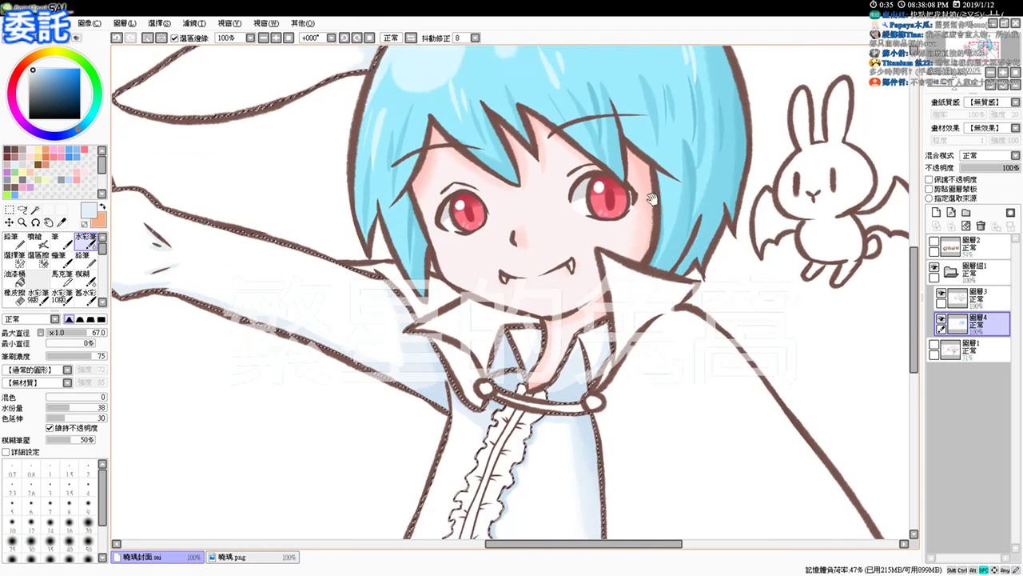
alt+click(512, 350)
drag(485, 214, 517, 468)
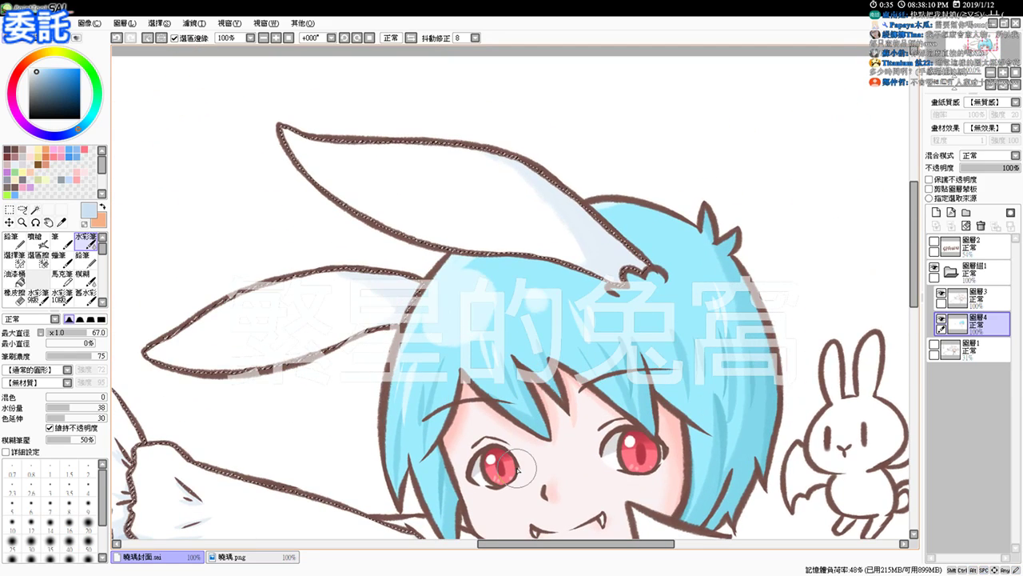
click(34, 240)
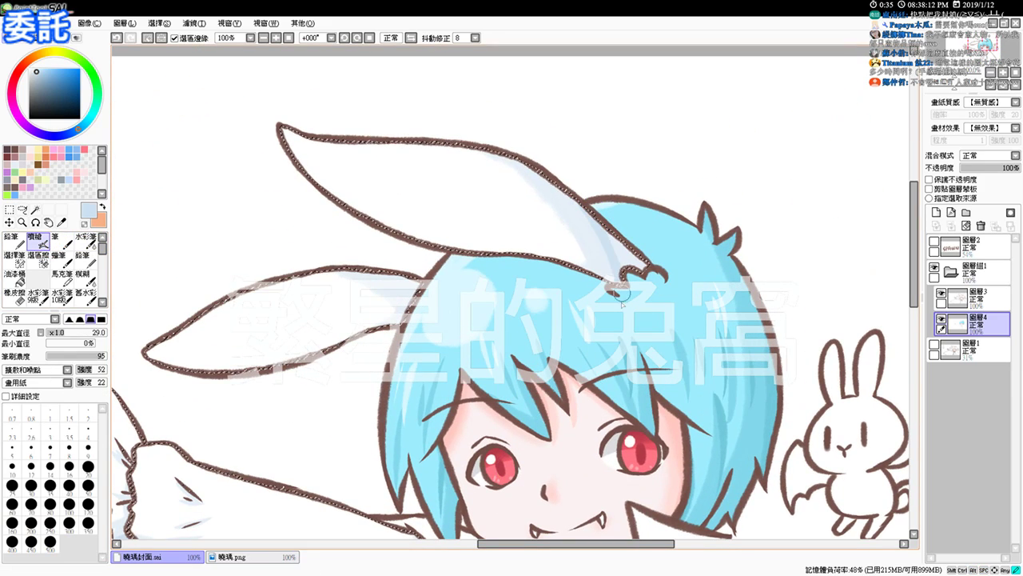
drag(602, 219, 622, 254)
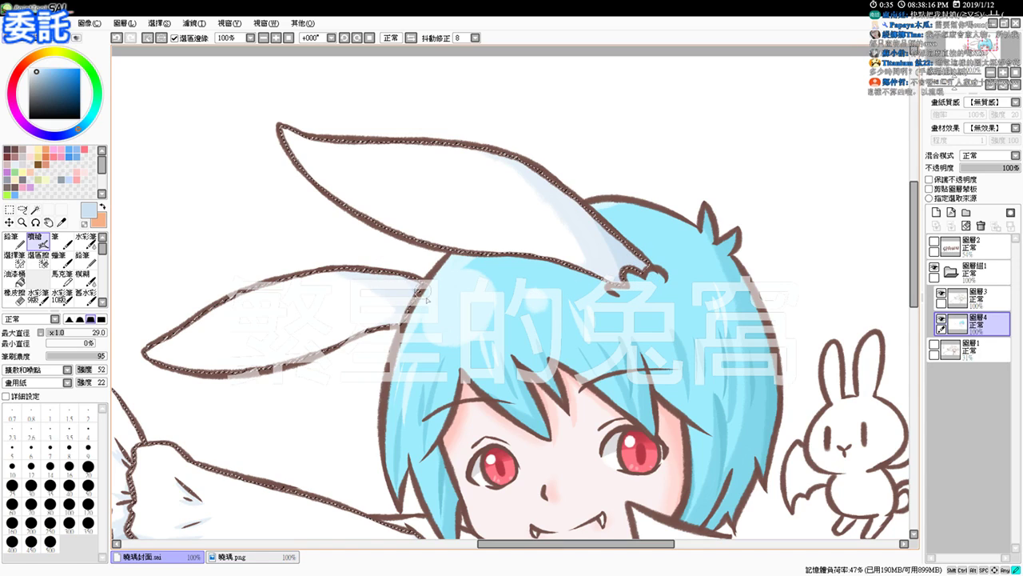
Blend the shadows at the ear bases with the watercolor brush at size 50 in the lighter pale blue, and clear the selection
click(90, 240)
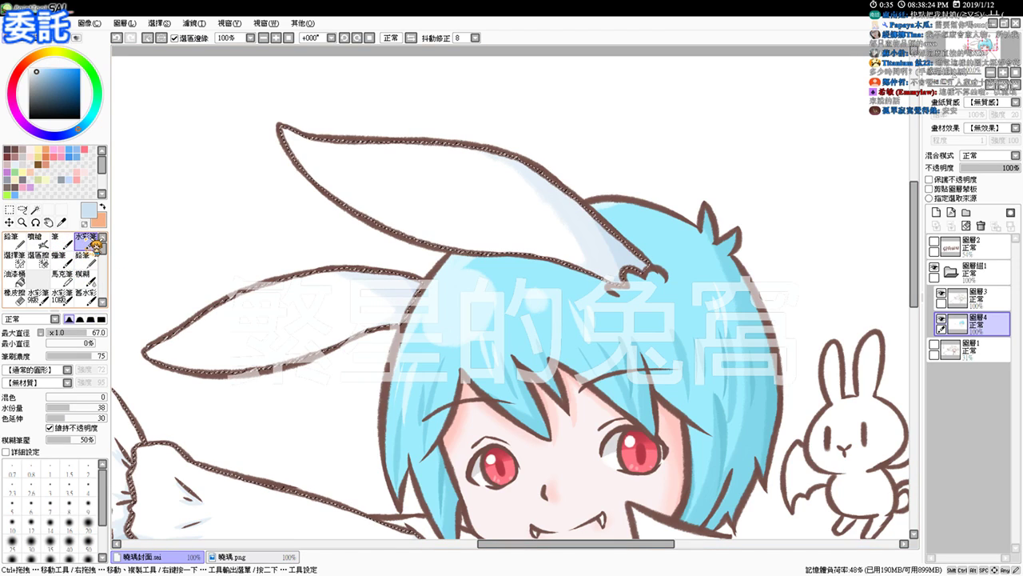
key(bracketleft)
key(bracketleft)
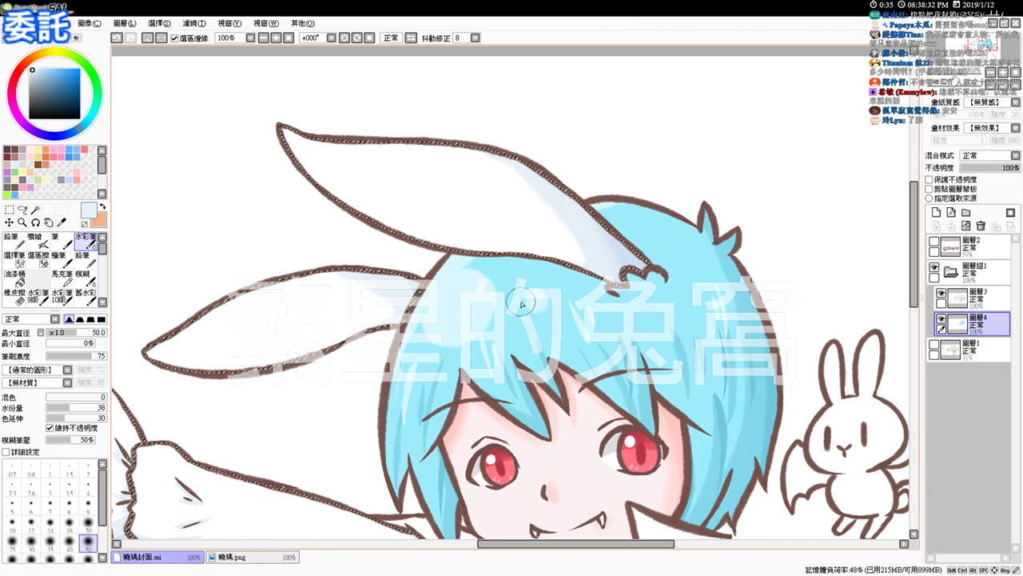
drag(519, 339, 451, 192)
key(ctrl+d)
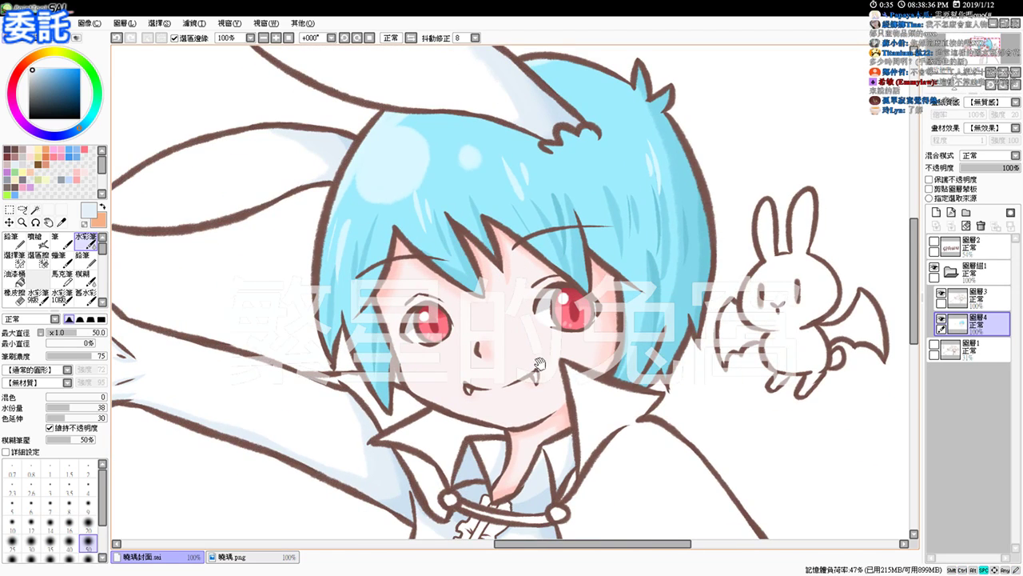
Select the shirt's whole central ruffle with the magic wand, including the small pieces above the cape cord
drag(537, 362, 507, 234)
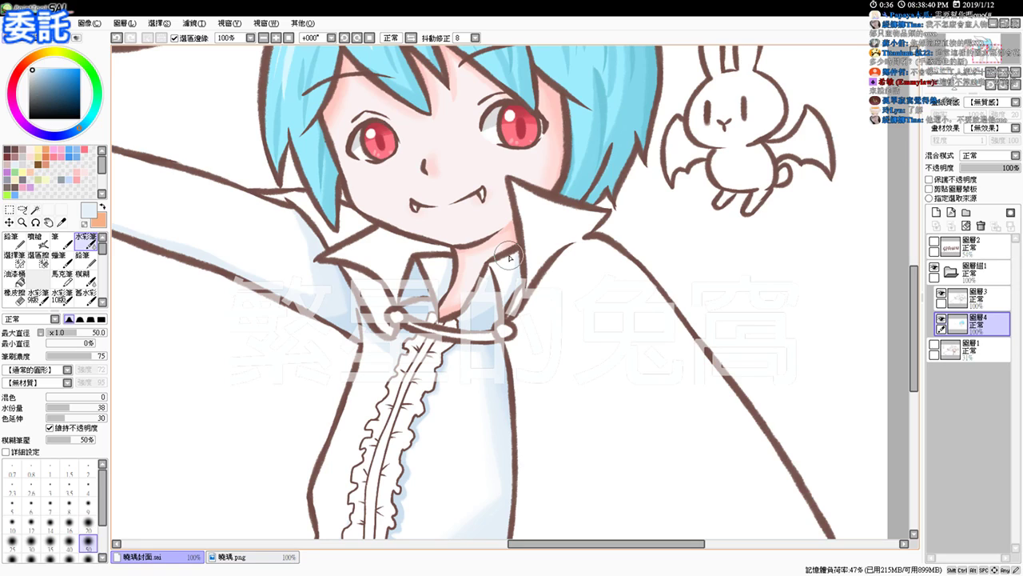
click(35, 211)
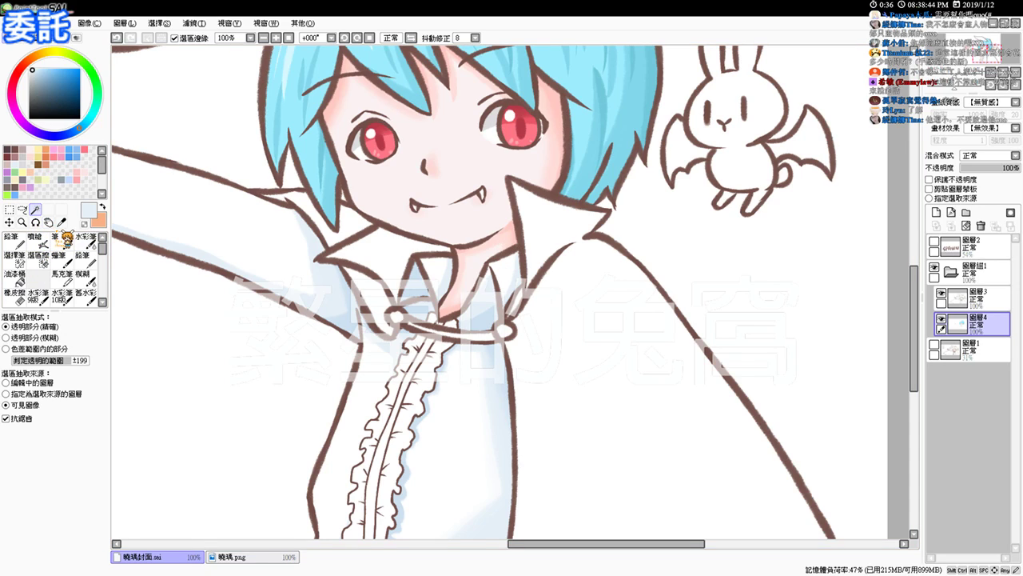
click(432, 319)
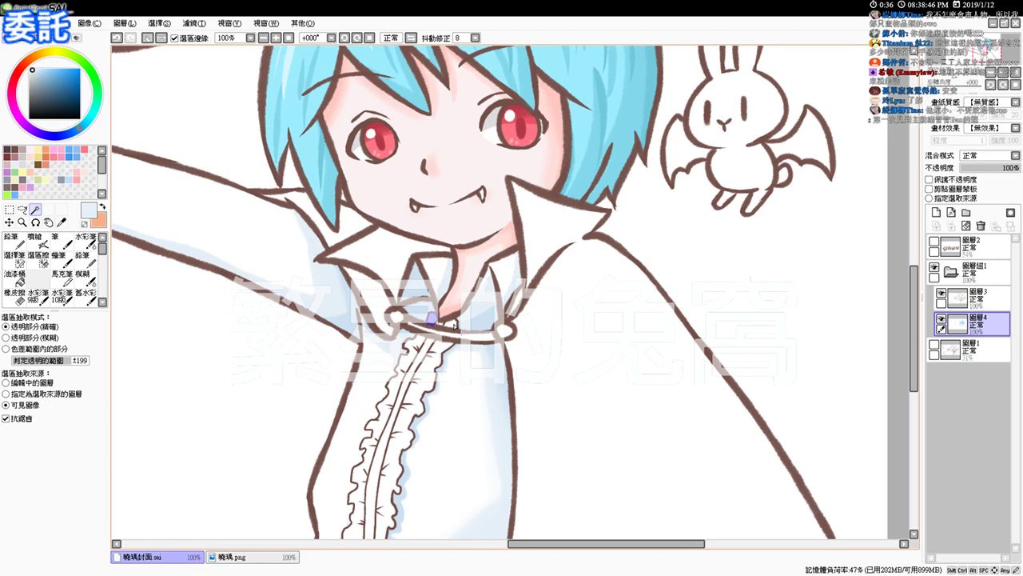
click(451, 324)
click(442, 326)
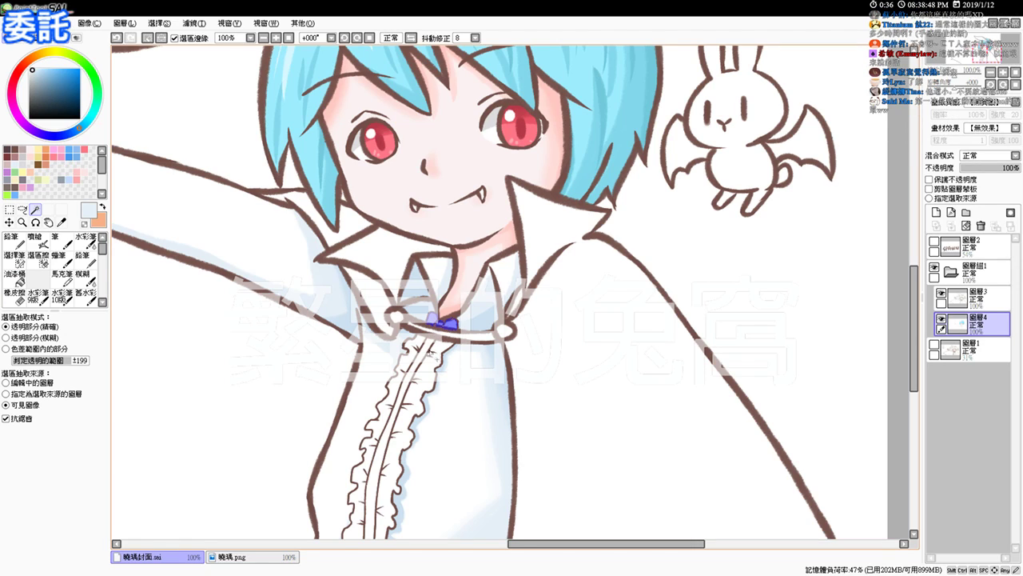
click(425, 355)
click(434, 359)
click(410, 353)
drag(406, 416, 420, 290)
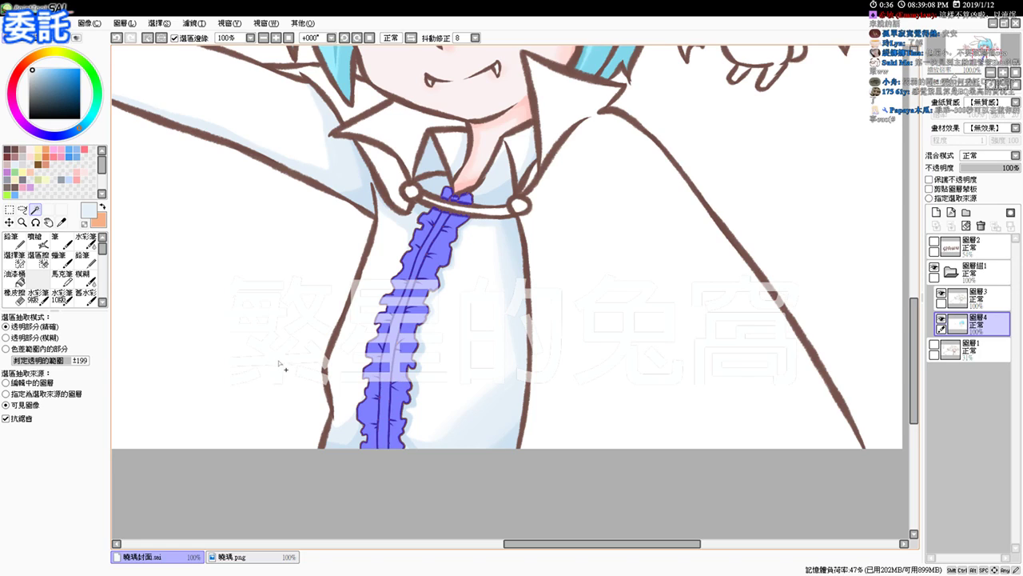
Choose the lighter pale blue and airbrush soft shading on the selected ruffle at size 16
alt+click(176, 268)
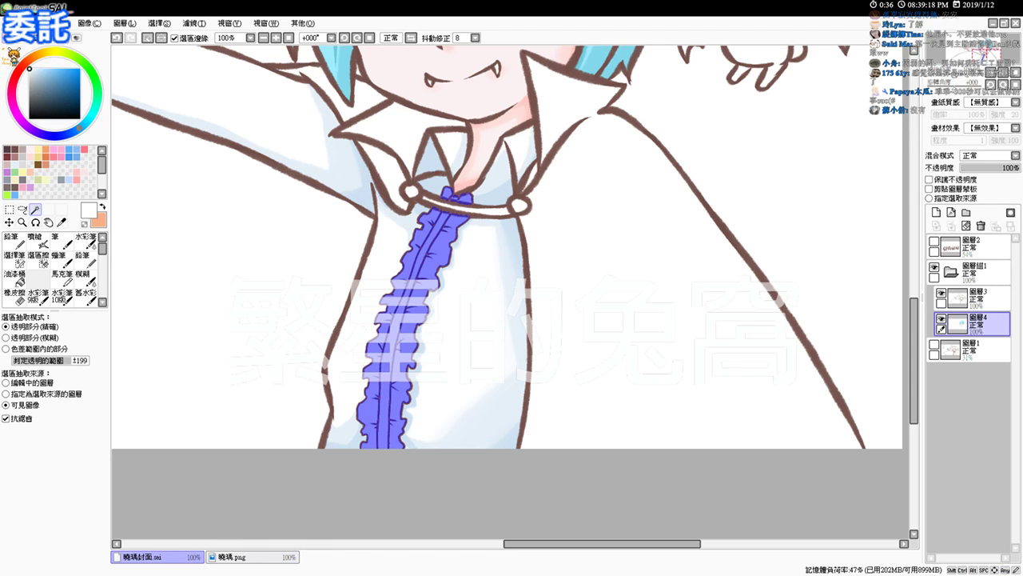
click(31, 70)
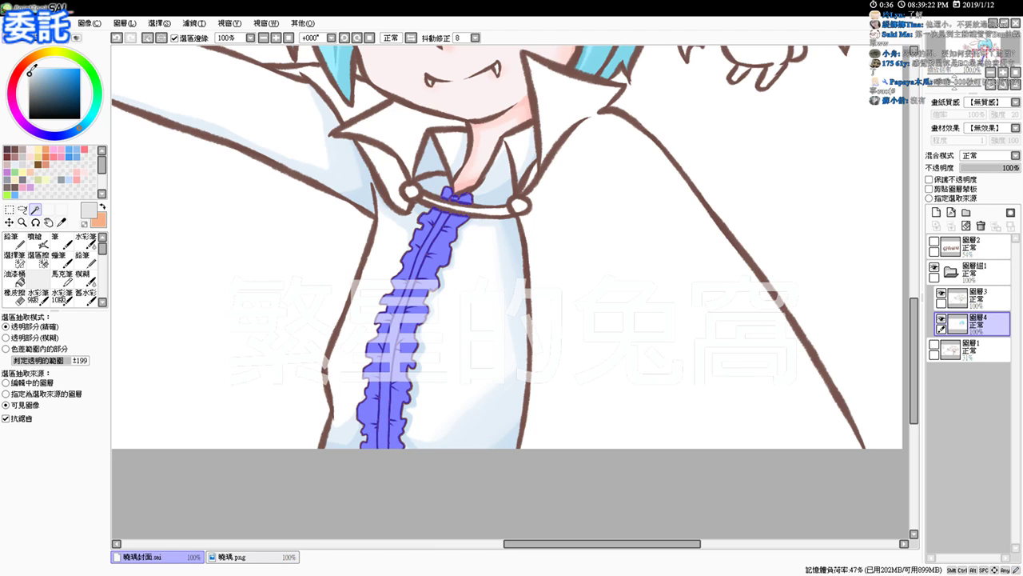
click(17, 160)
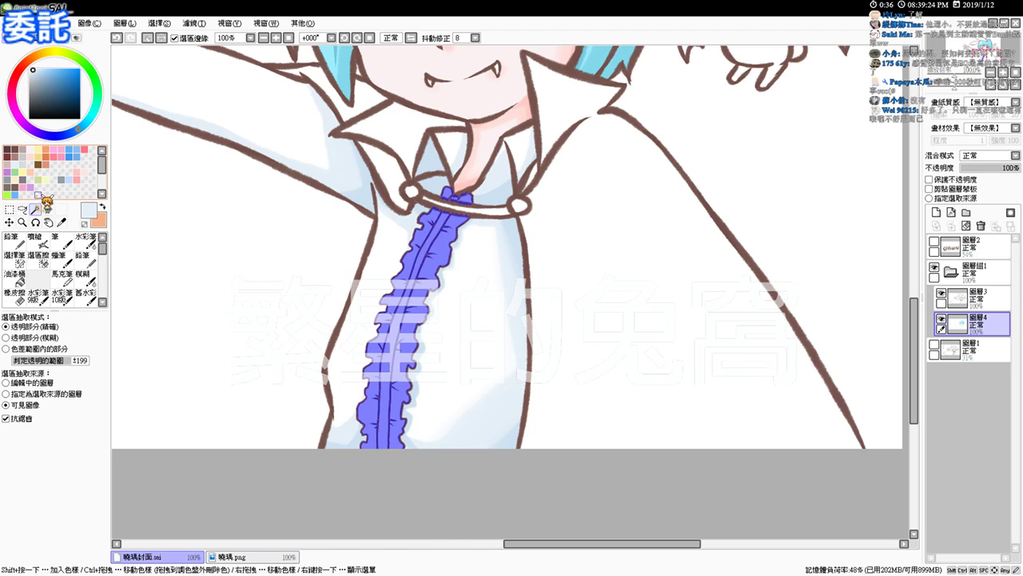
click(38, 239)
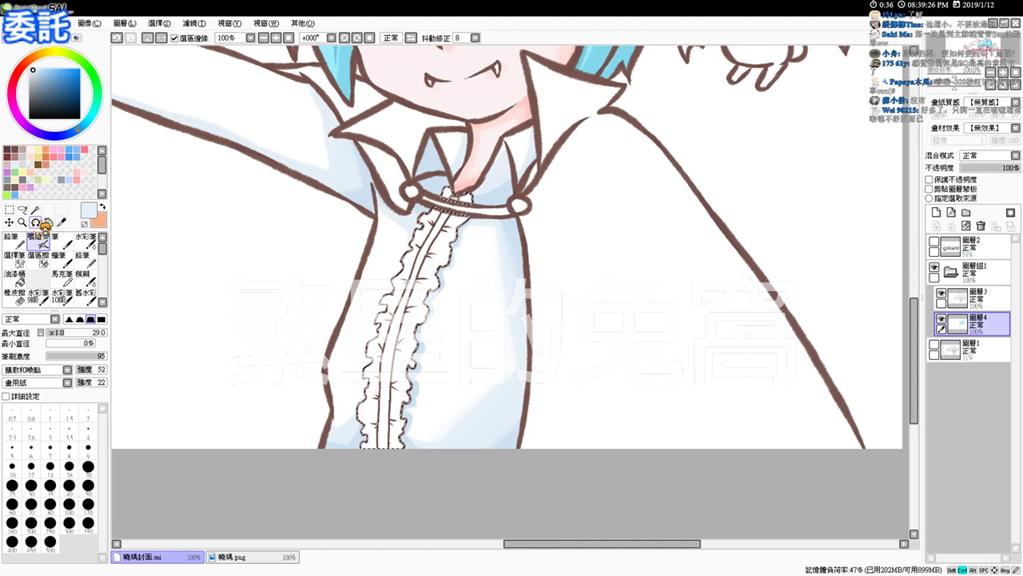
key(ctrl+plus)
mouse_move(456, 153)
mouse_down()
mouse_move(421, 141)
mouse_move(467, 158)
mouse_up()
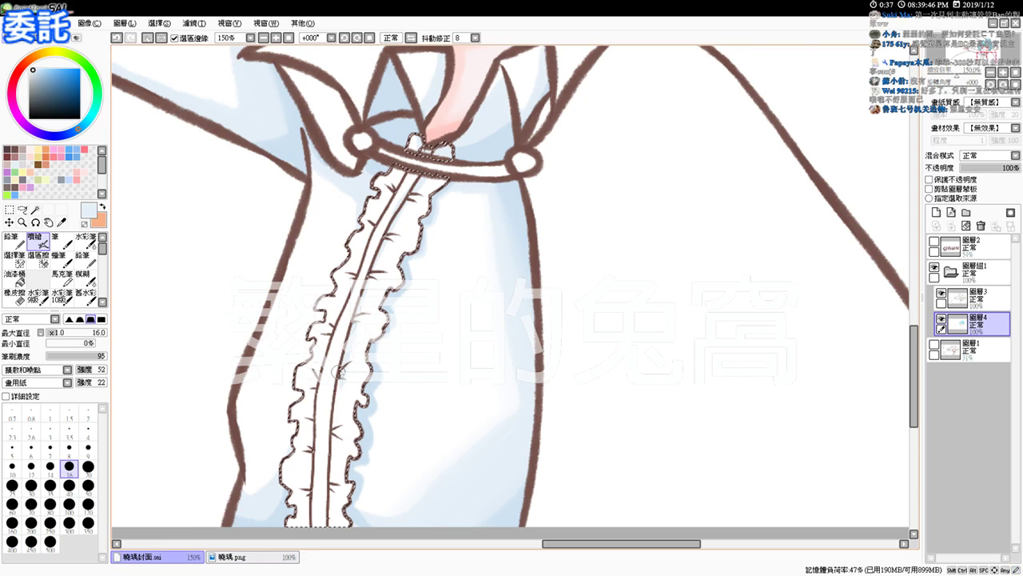
Airbrush darker pale blue shadows into the ruffle's folds along both sides of the placket, undoing unwanted strokes
scroll(331, 472, down, 2)
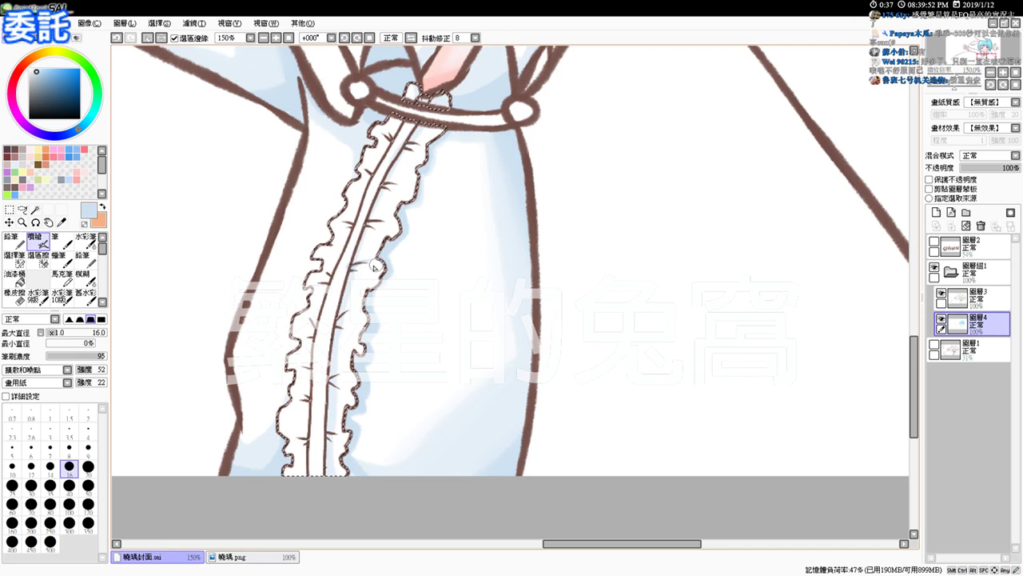
key(ctrl+z)
drag(362, 264, 351, 273)
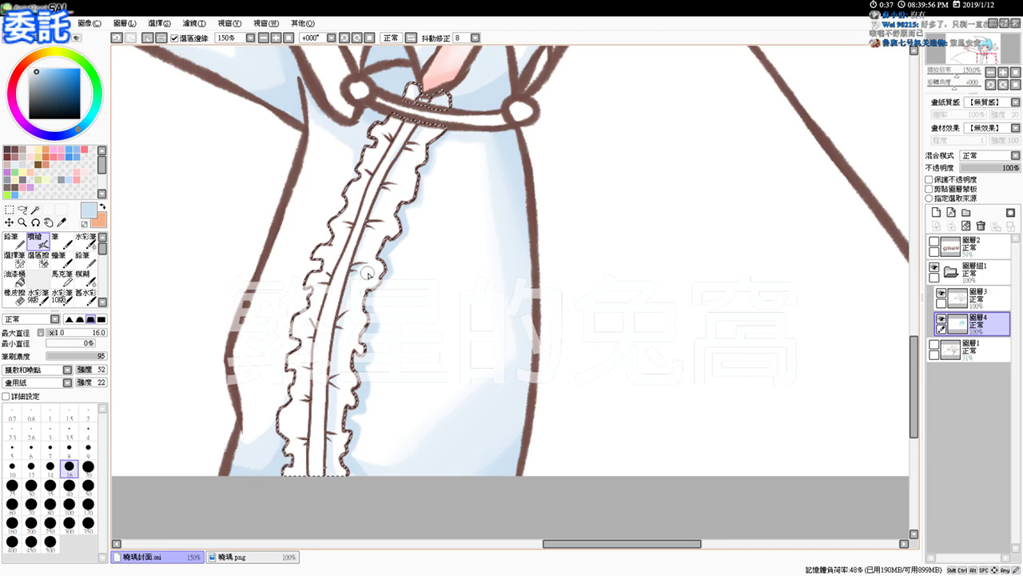
key(ctrl+z)
drag(379, 191, 393, 191)
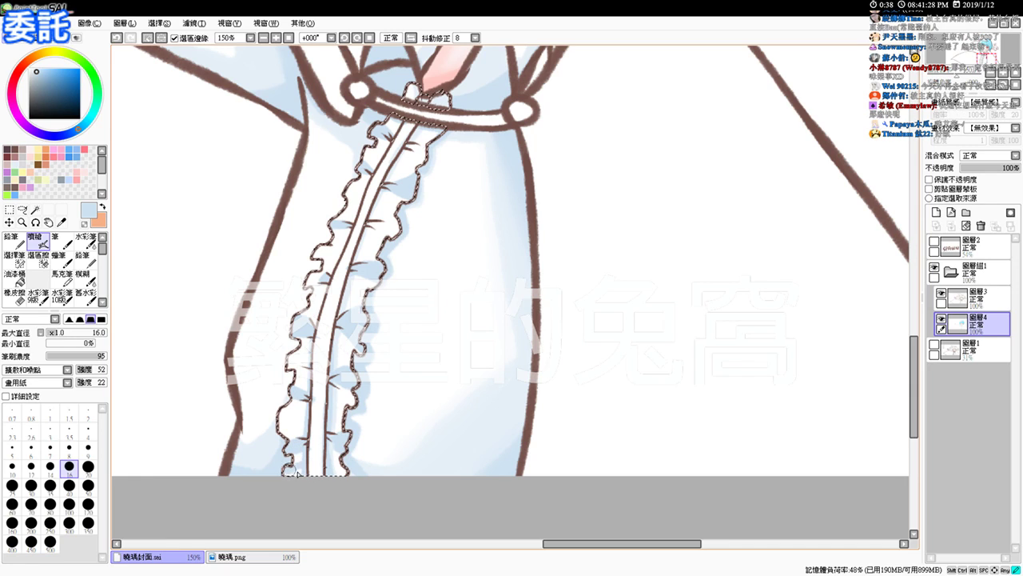
Check the whole figure and touch up the pale blue shadows on the ruffle's folds
click(288, 37)
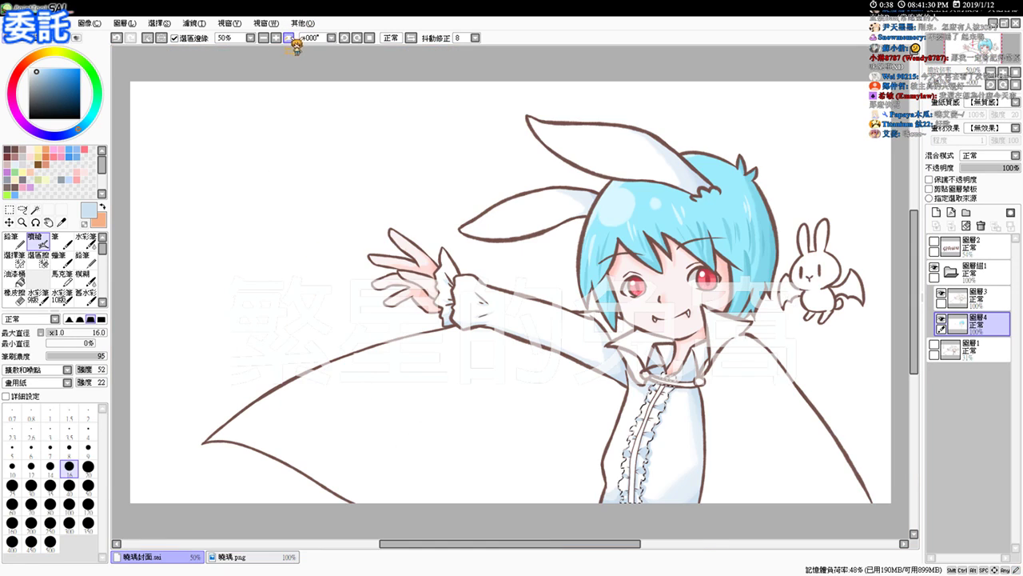
click(277, 38)
click(278, 38)
drag(598, 362, 349, 196)
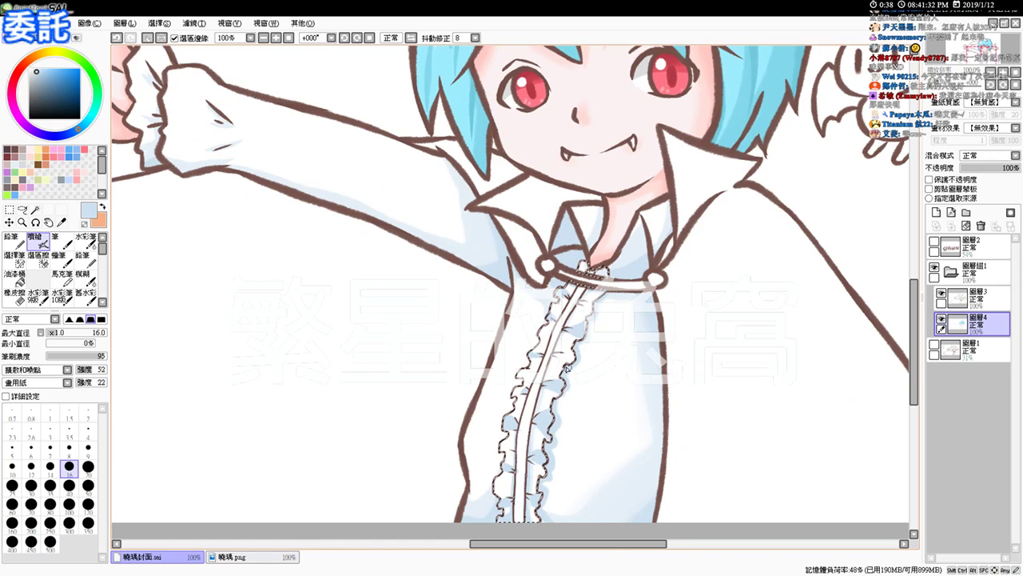
mouse_move(566, 354)
mouse_down()
mouse_move(576, 355)
mouse_move(564, 357)
mouse_move(576, 313)
mouse_move(566, 332)
mouse_up()
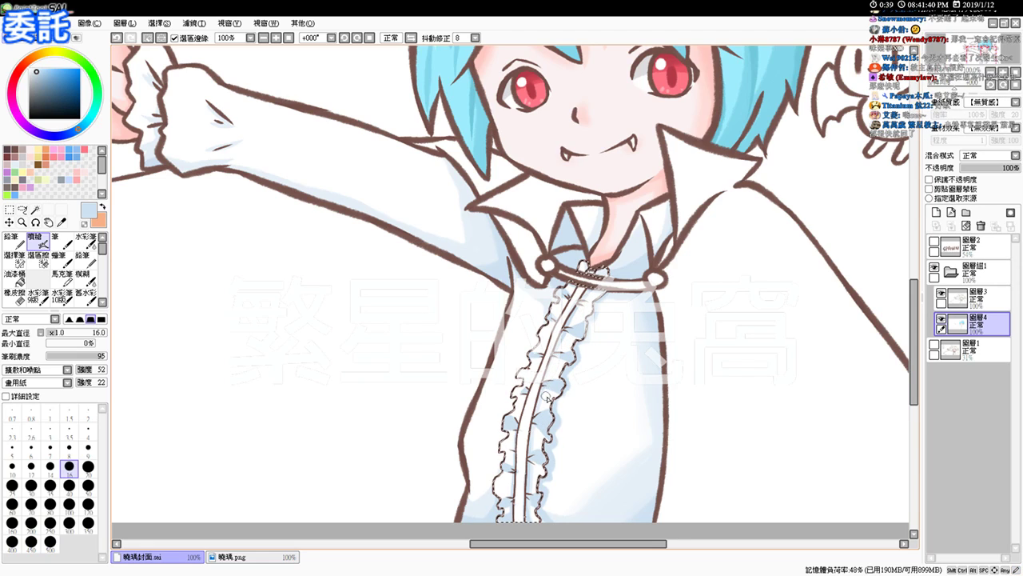
Deselect the ruffle and select both sides of the cape collar and the cape's outer surface with the magic wand
key(ctrl+d)
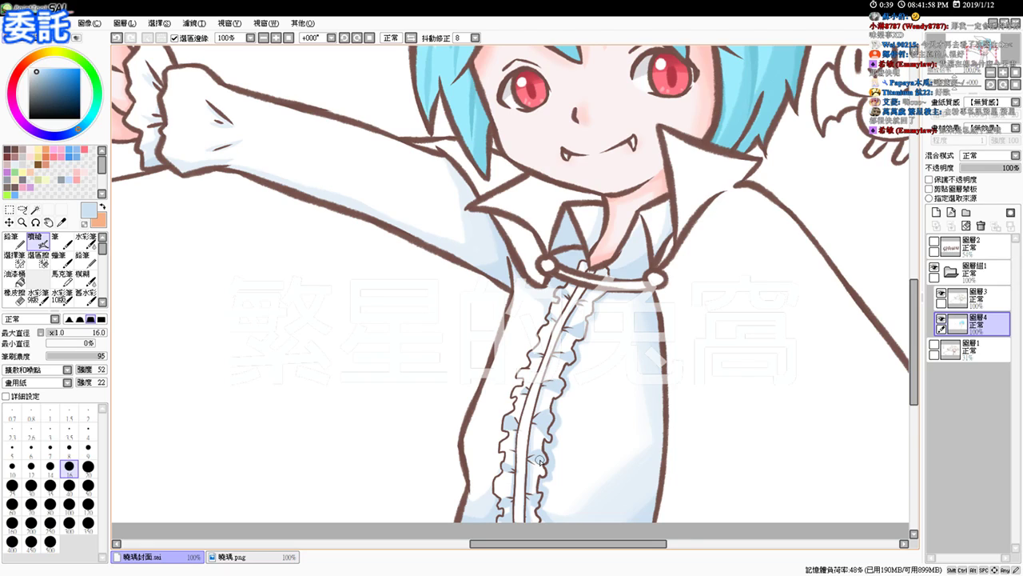
click(35, 210)
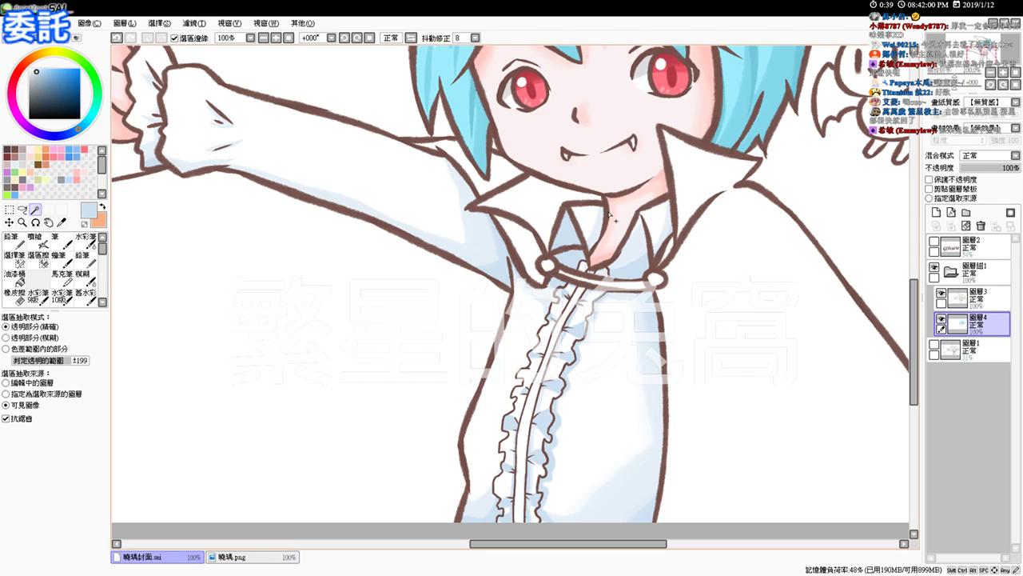
click(552, 200)
click(499, 189)
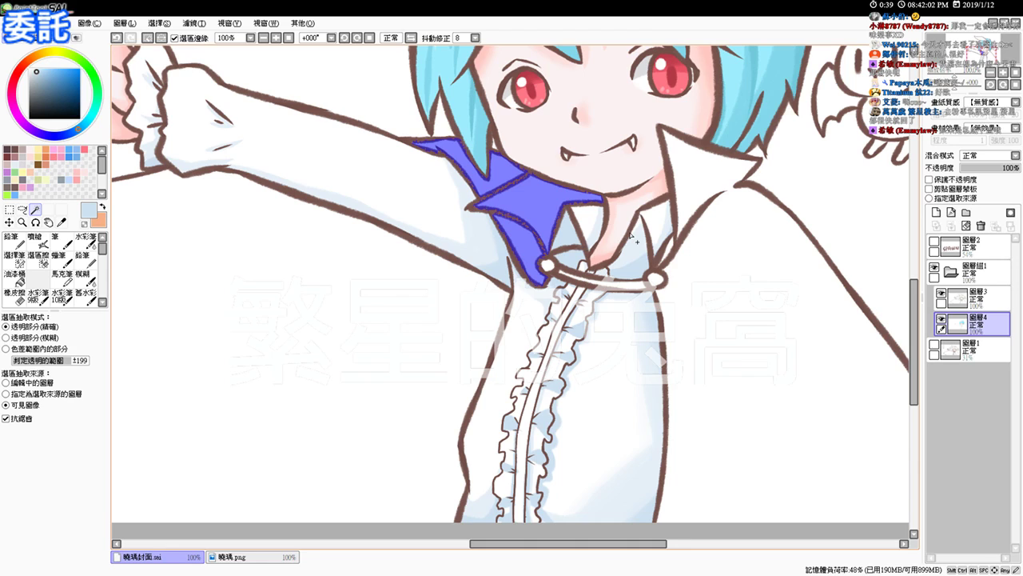
click(698, 190)
drag(539, 221, 648, 248)
drag(557, 247, 648, 260)
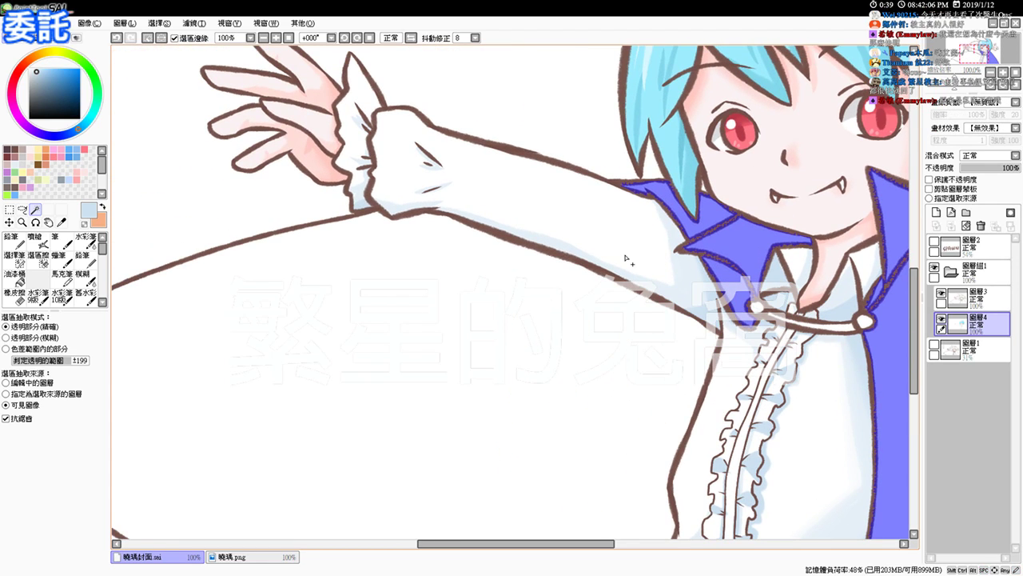
Sample the dark grey-brown of the cape in the reference picture 曉瑀.png and fill the selected cape with it
key(alt+Tab)
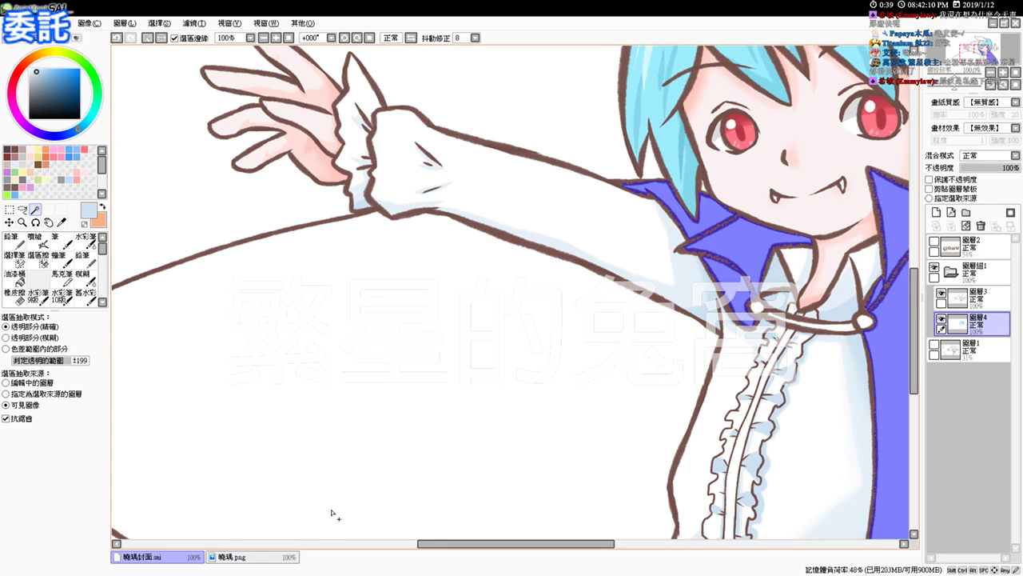
click(238, 557)
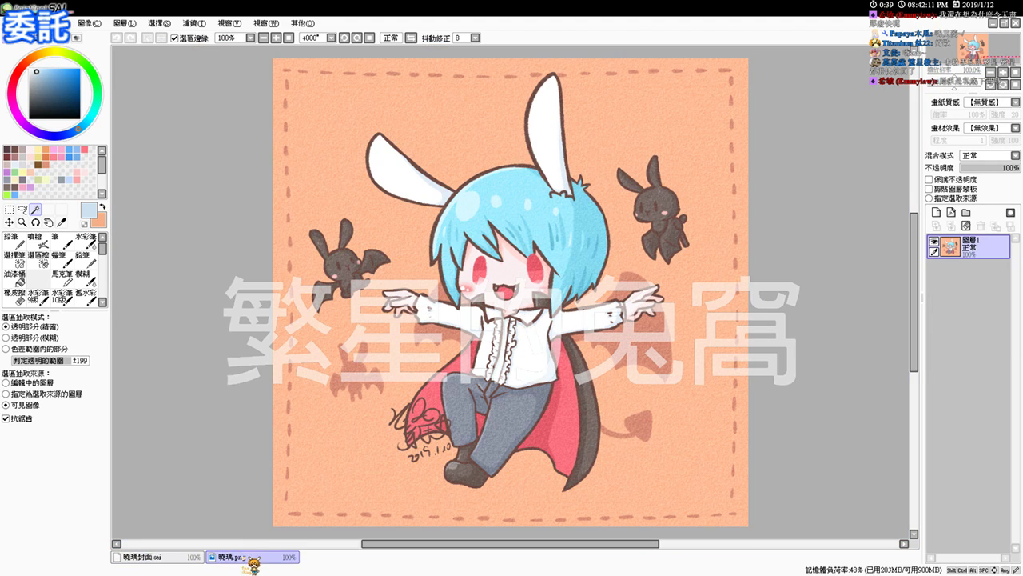
click(46, 240)
alt+click(591, 380)
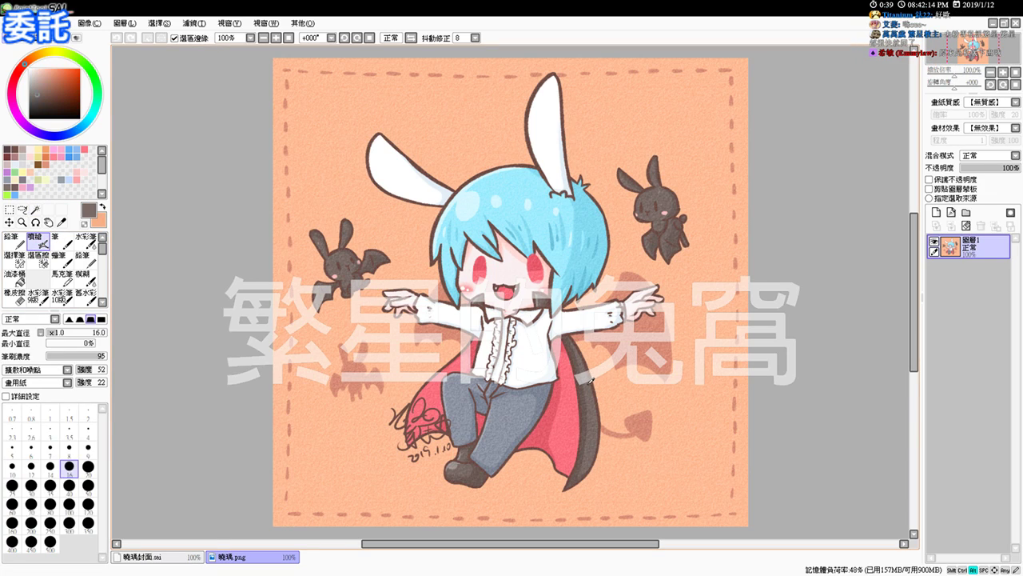
click(176, 560)
key(space)
drag(507, 394, 274, 320)
drag(409, 319, 313, 373)
scroll(312, 373, up, 2)
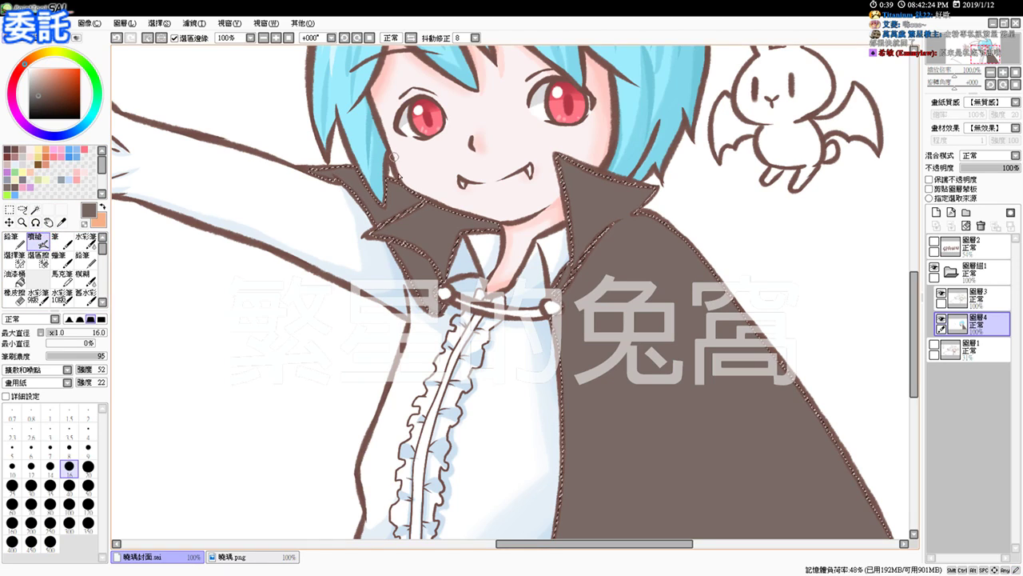
Compare the cape's coloring with the enlarged reference picture 曉瑀.png
mouse_move(418, 170)
mouse_down()
mouse_move(434, 206)
mouse_move(425, 199)
mouse_up()
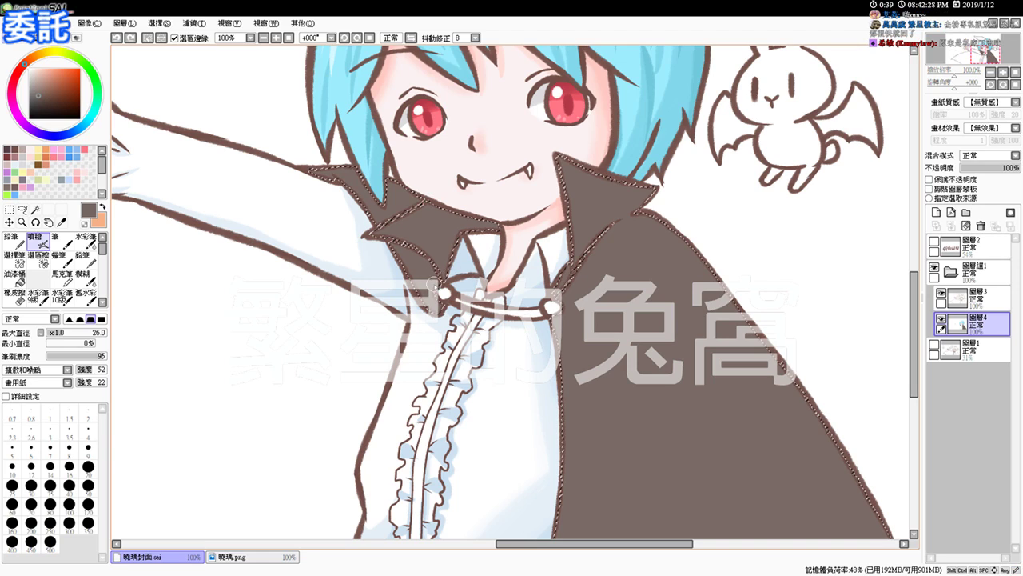
click(240, 556)
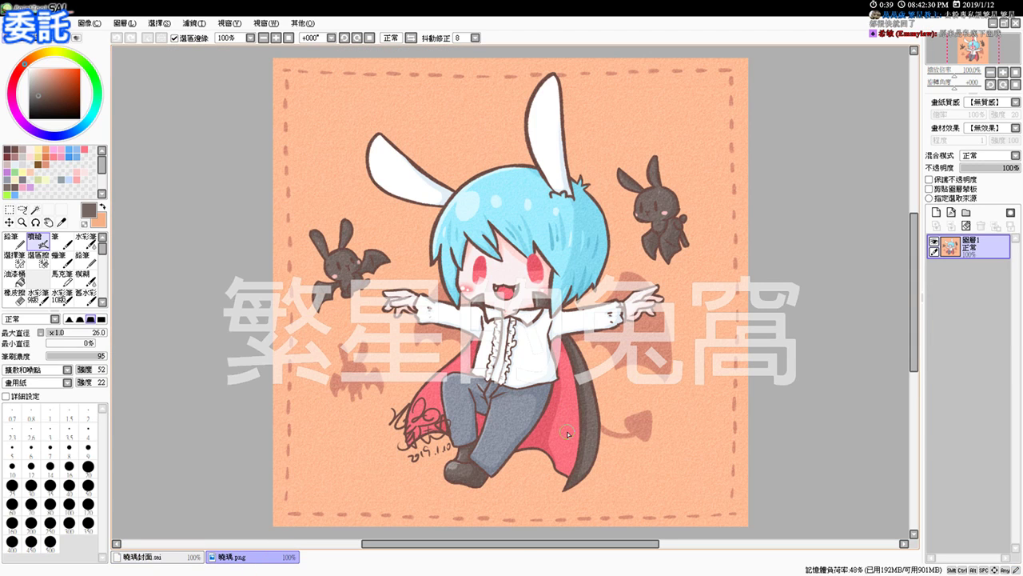
scroll(574, 443, up, 2)
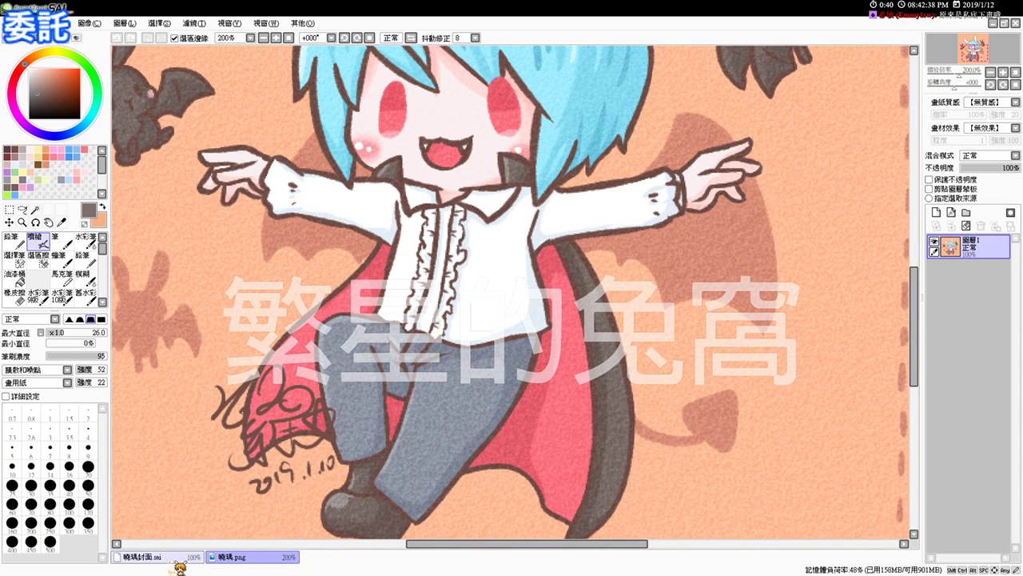
click(176, 557)
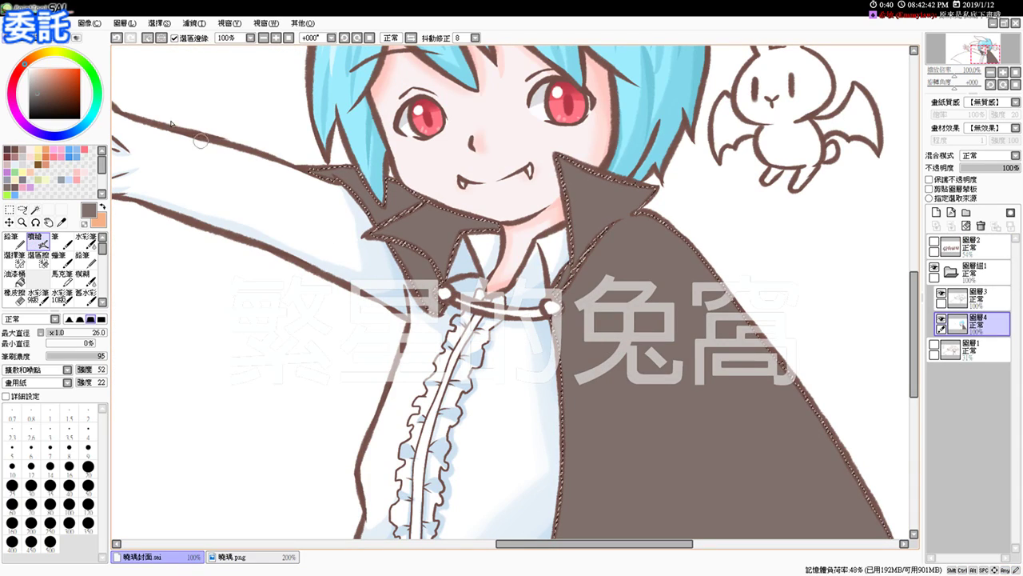
click(227, 558)
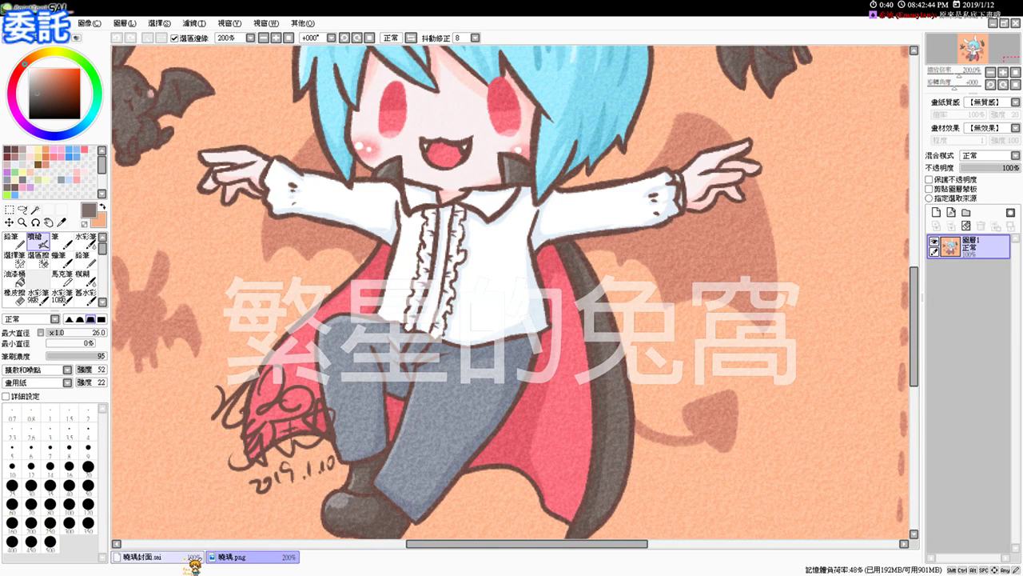
click(176, 557)
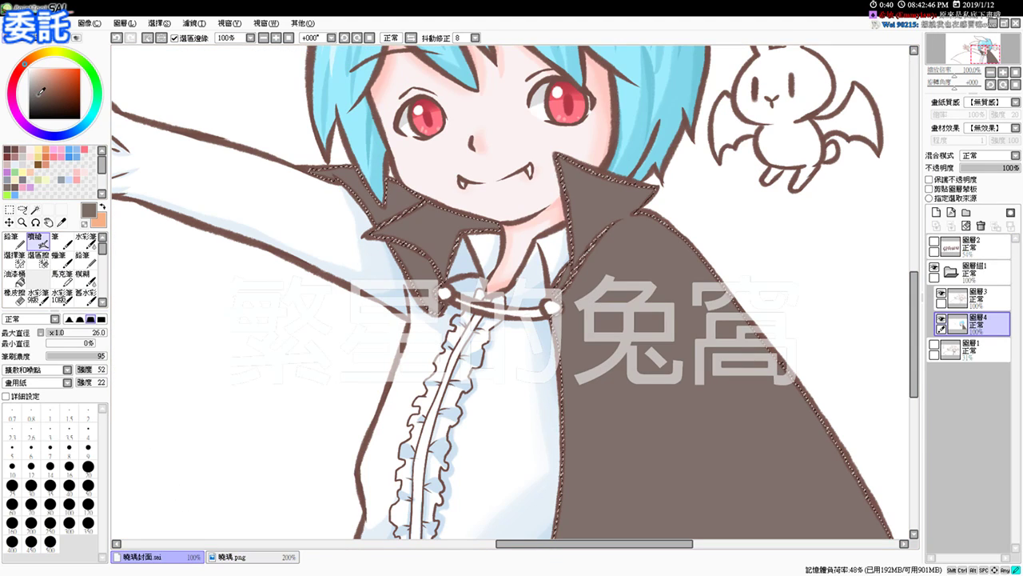
Airbrush soft dark brown shading down the outer side of the cape at size 36, undoing the first stroke
drag(687, 373, 643, 348)
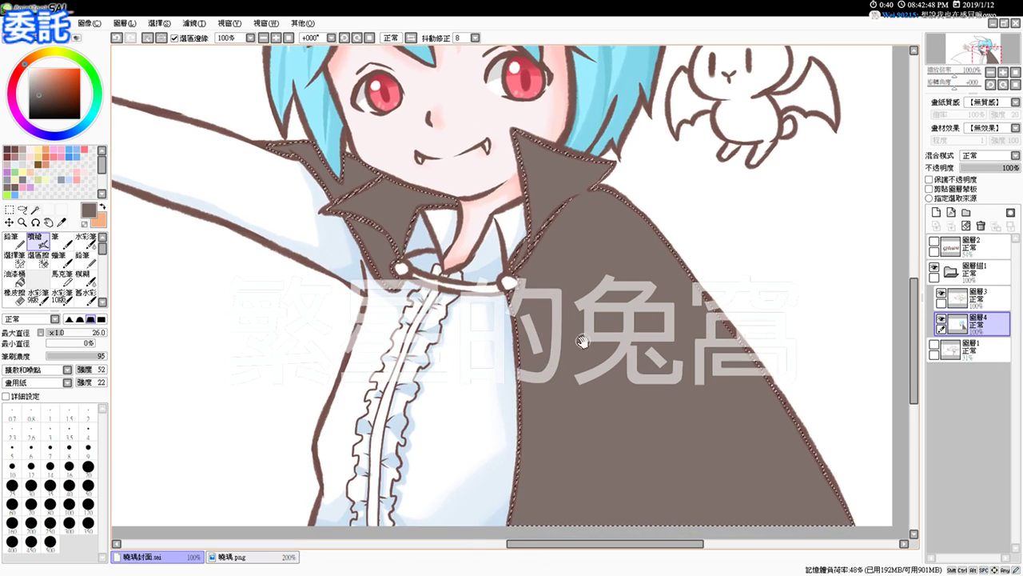
click(264, 38)
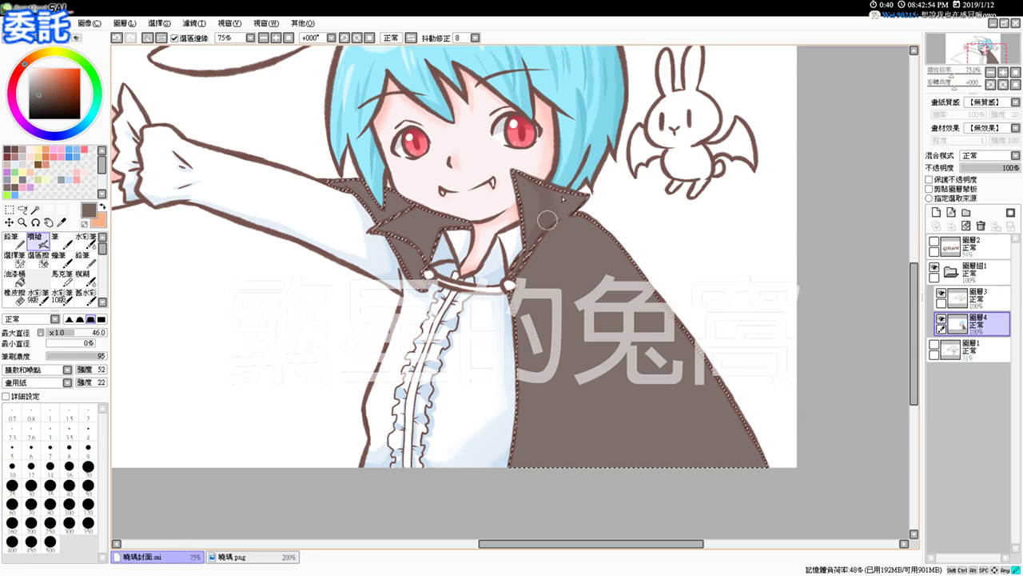
mouse_move(560, 189)
mouse_down()
mouse_move(574, 193)
mouse_move(556, 176)
mouse_up()
key(ctrl+z)
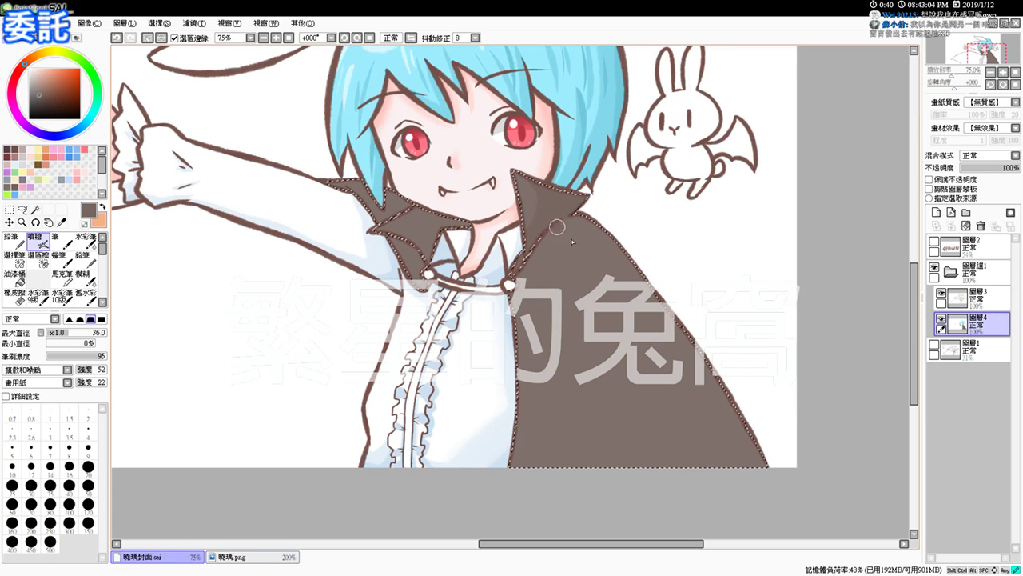
mouse_move(566, 221)
mouse_down()
mouse_move(682, 503)
mouse_move(645, 499)
mouse_move(581, 212)
mouse_move(566, 203)
mouse_move(594, 223)
mouse_up()
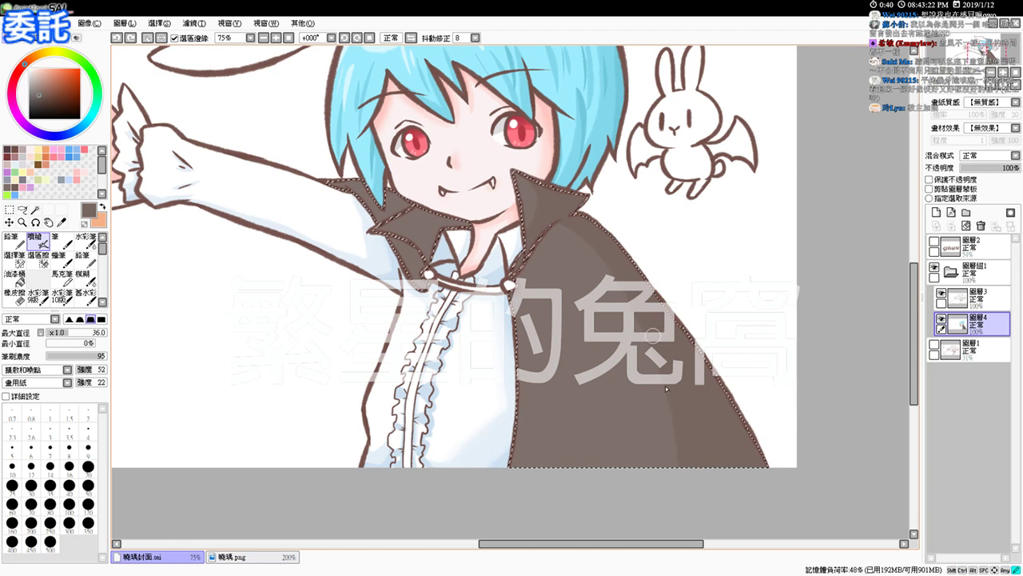
Airbrush dark brown shadows into the cape collar below the chin and hair at size 36
drag(524, 189, 600, 306)
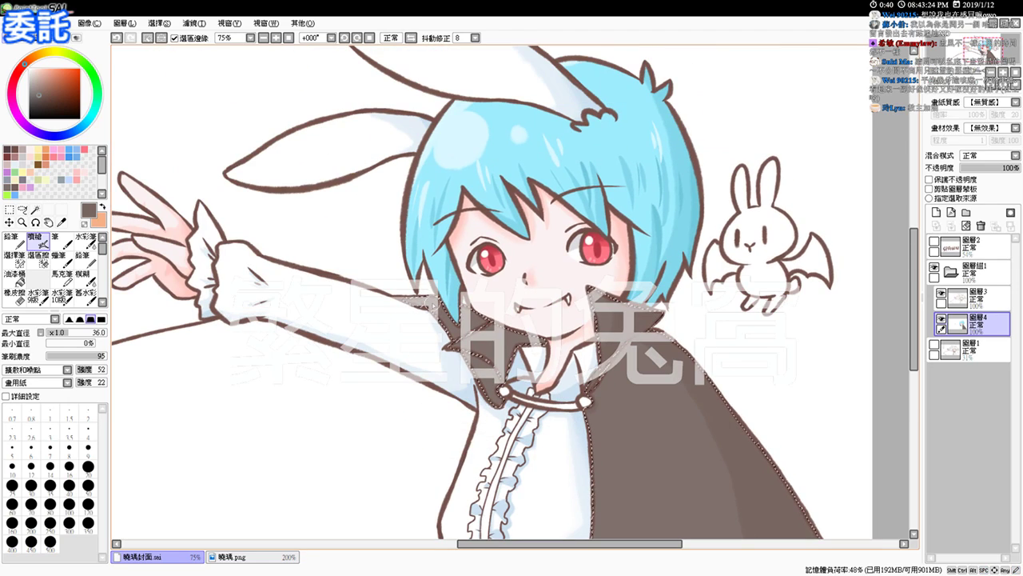
scroll(440, 315, up, 2)
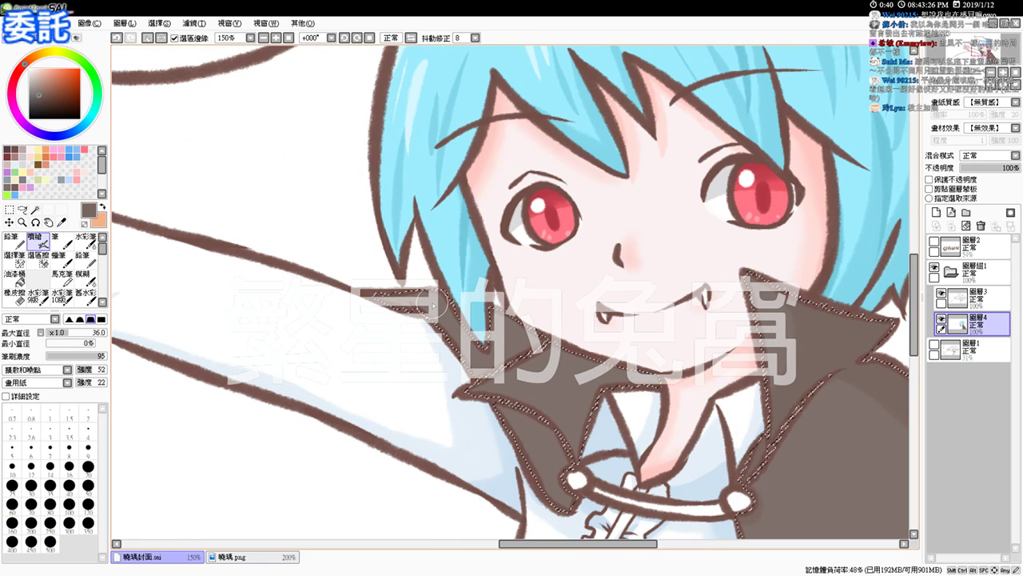
mouse_move(594, 357)
mouse_down()
mouse_move(555, 390)
mouse_move(600, 361)
mouse_move(540, 382)
mouse_move(578, 390)
mouse_move(473, 398)
mouse_move(532, 401)
mouse_move(574, 437)
mouse_up()
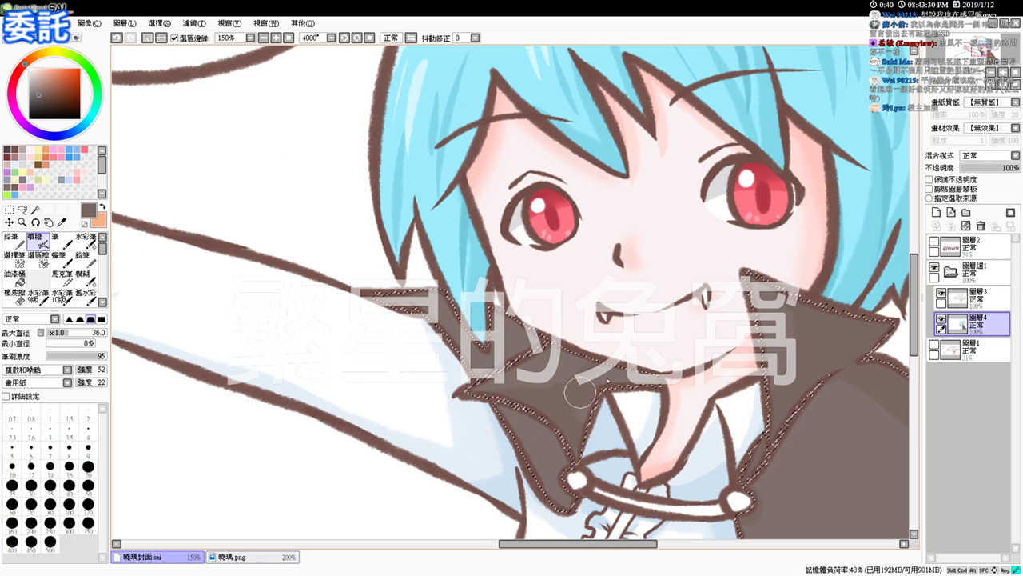
mouse_move(649, 391)
mouse_down()
mouse_move(508, 420)
mouse_move(540, 454)
mouse_up()
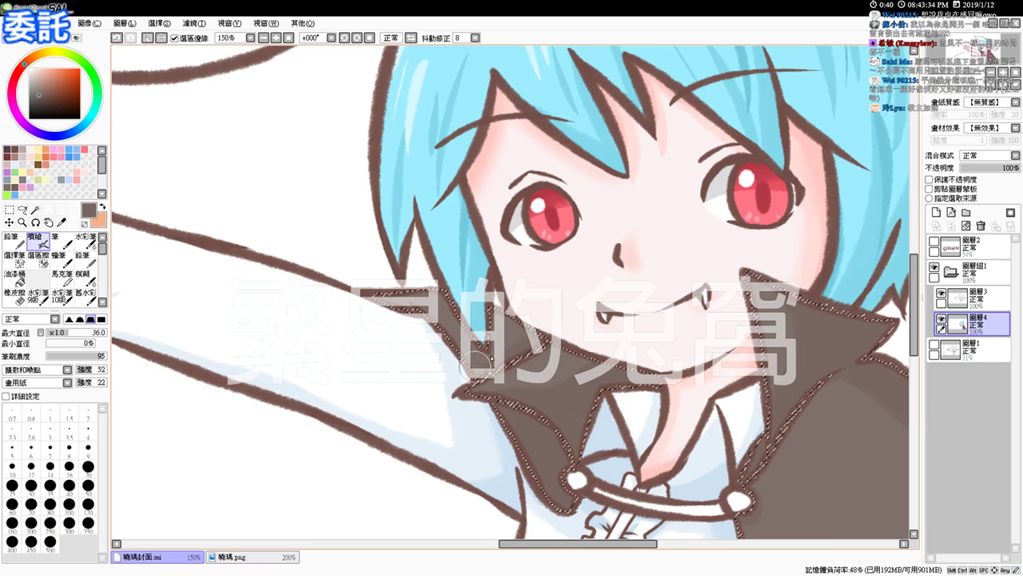
mouse_move(473, 356)
mouse_down()
mouse_move(439, 335)
mouse_move(407, 283)
mouse_up()
Choose a lighter grey-brown and airbrush highlights along the edges of the collar and the cape's front edge
click(36, 89)
drag(307, 220, 373, 231)
drag(312, 224, 368, 226)
mouse_move(414, 294)
mouse_down()
mouse_move(391, 311)
mouse_move(450, 290)
mouse_move(435, 301)
mouse_move(510, 260)
mouse_up()
mouse_move(669, 231)
mouse_down()
mouse_move(695, 205)
mouse_move(684, 200)
mouse_move(698, 300)
mouse_move(684, 209)
mouse_up()
drag(710, 344, 665, 217)
drag(661, 398, 639, 264)
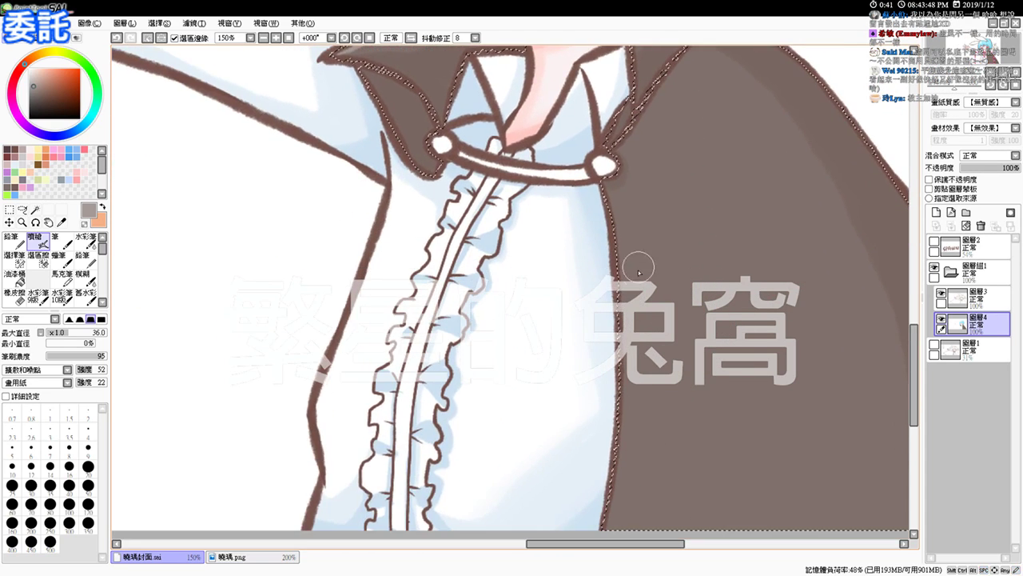
drag(678, 396, 667, 258)
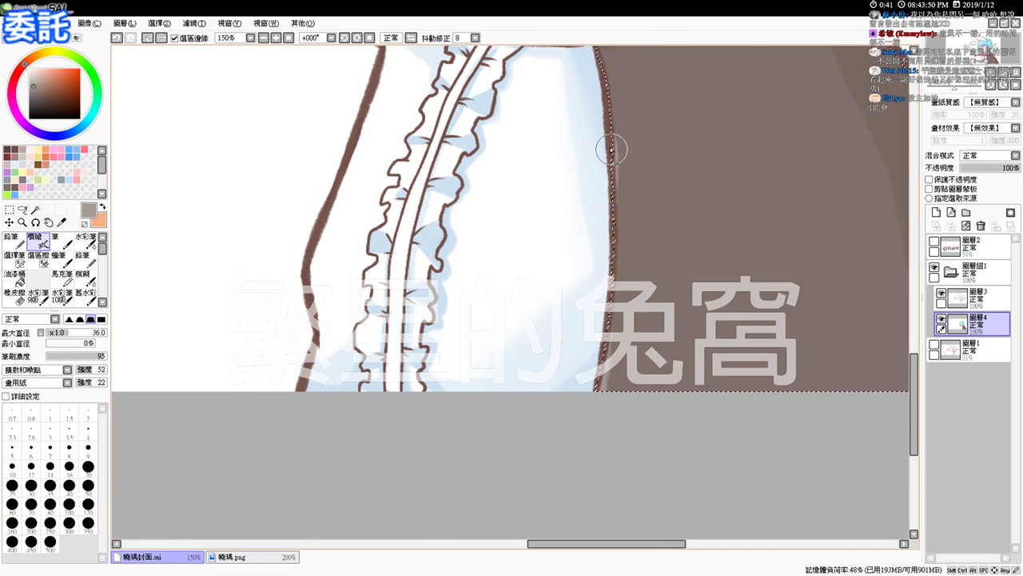
Deselect the cape, select both fangs with the magic wand, fill them white and clear the selection
scroll(559, 427, up, 8)
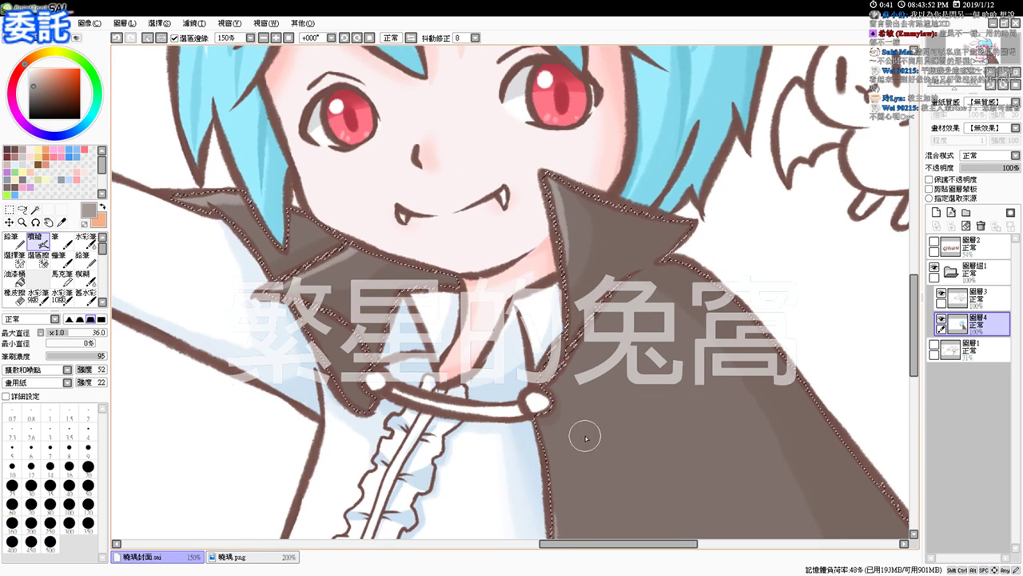
key(ctrl+d)
drag(563, 355, 658, 354)
click(36, 209)
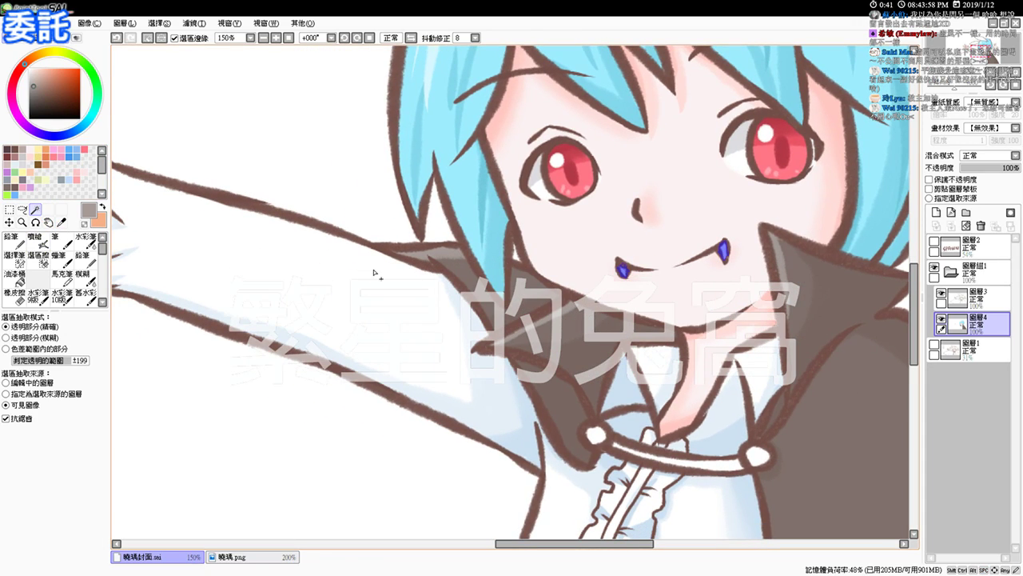
key(ctrl+d)
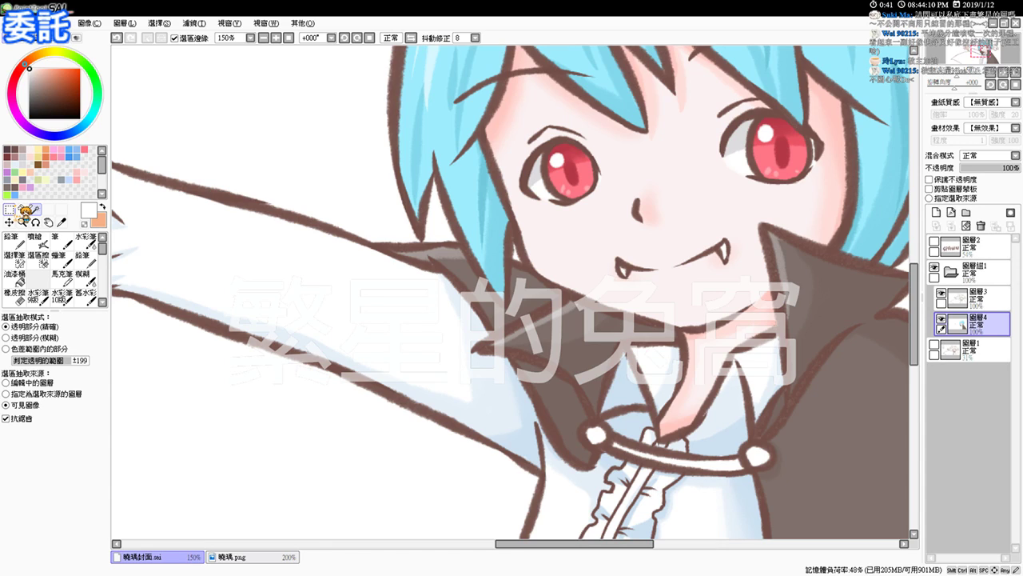
Select the cape's inner lining below the outstretched arm with the magic wand and fill it with coral pink
click(275, 37)
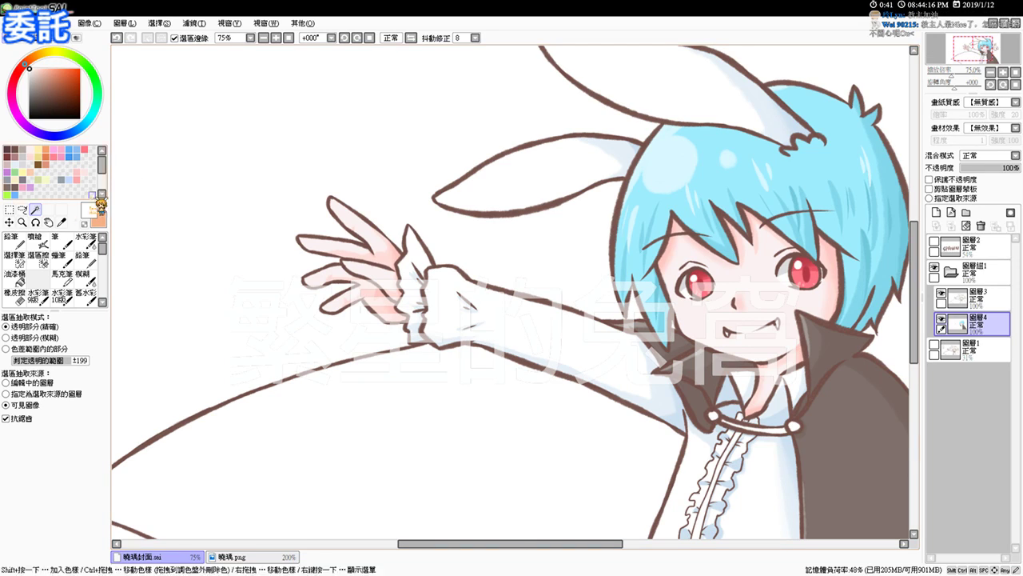
click(323, 456)
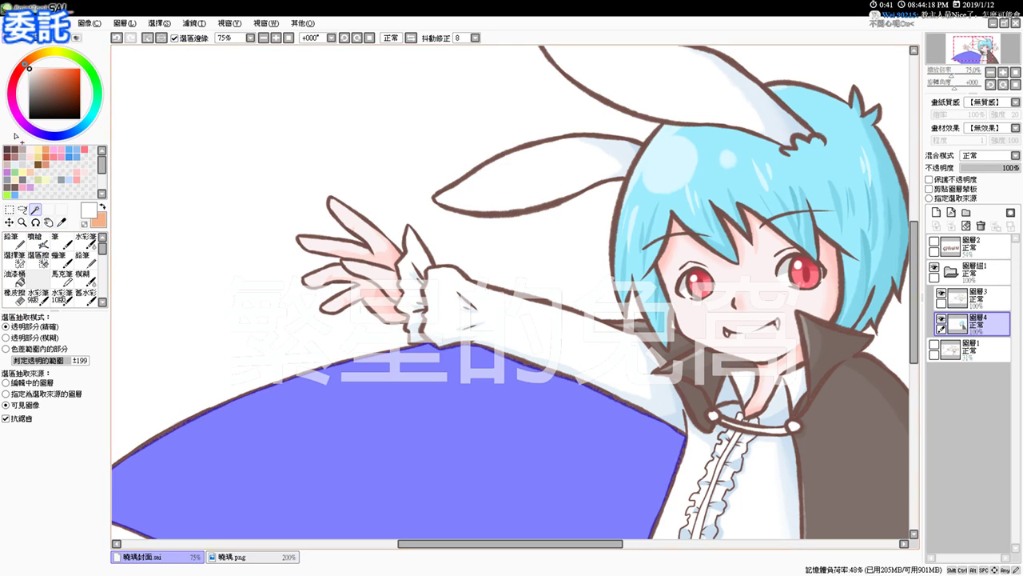
click(84, 148)
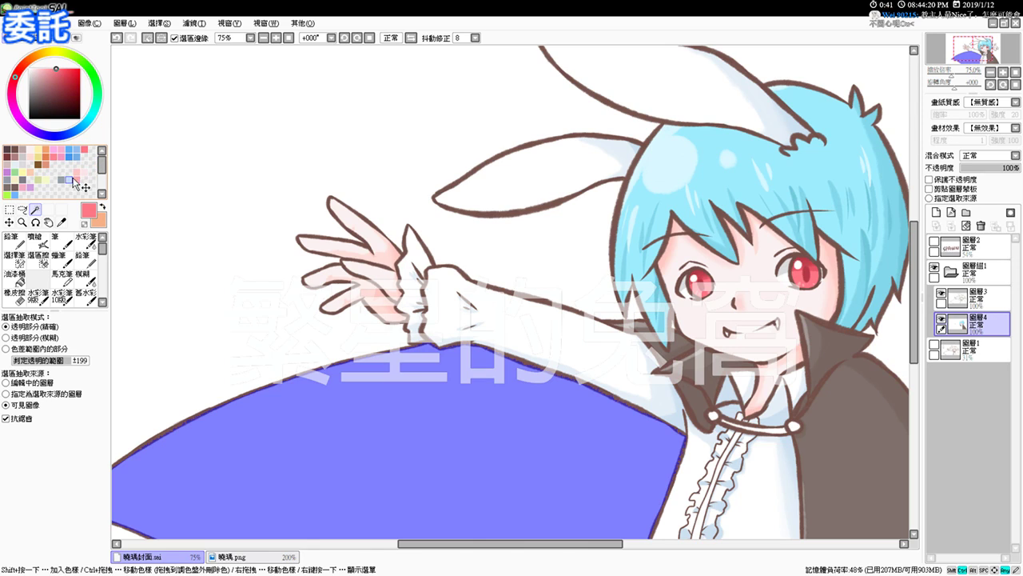
key(ctrl+f)
drag(560, 388, 543, 253)
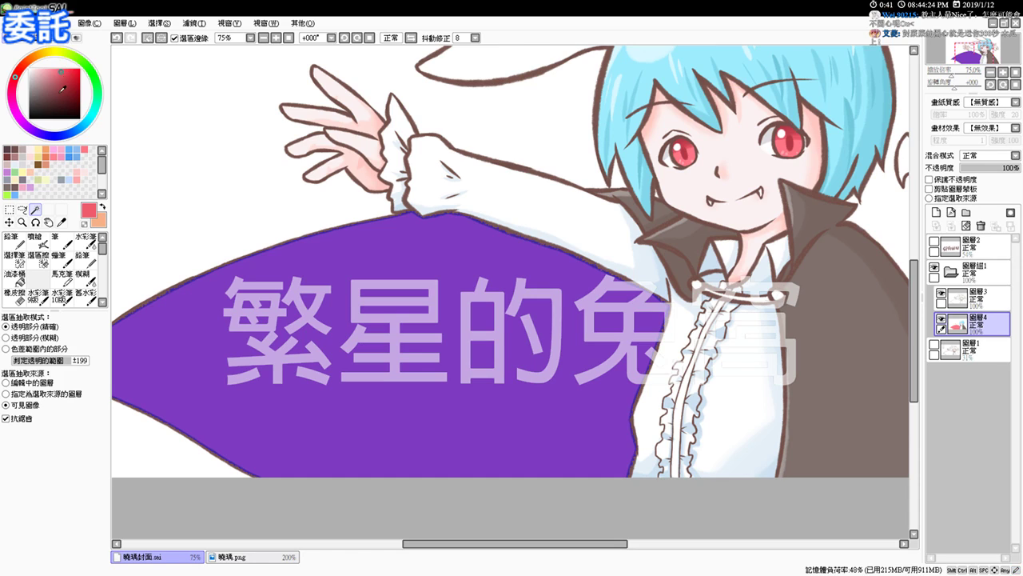
Try darker red airbrush strokes at size 41 as fold shadows across the cape lining, undoing each attempt
click(40, 241)
mouse_move(479, 293)
mouse_down()
mouse_move(515, 277)
mouse_move(518, 224)
mouse_move(587, 247)
mouse_up()
mouse_move(694, 205)
mouse_down()
mouse_move(551, 203)
mouse_move(420, 238)
mouse_up()
key(ctrl+z)
mouse_move(605, 219)
mouse_down()
mouse_move(540, 226)
mouse_move(563, 235)
mouse_move(550, 227)
mouse_up()
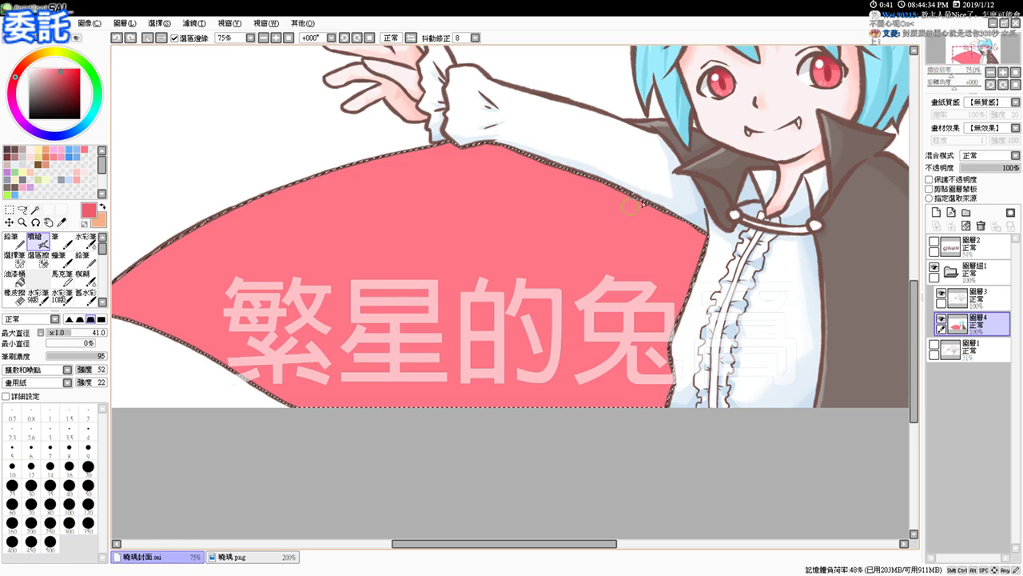
mouse_move(676, 193)
mouse_down()
mouse_move(433, 261)
mouse_move(206, 358)
mouse_up()
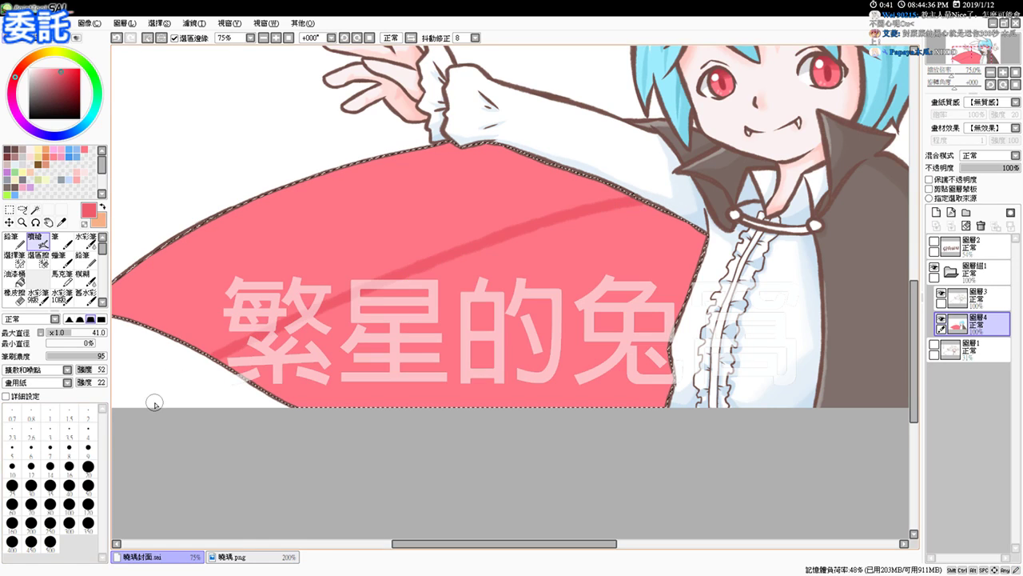
key(ctrl+z)
drag(371, 237, 417, 194)
drag(120, 273, 644, 348)
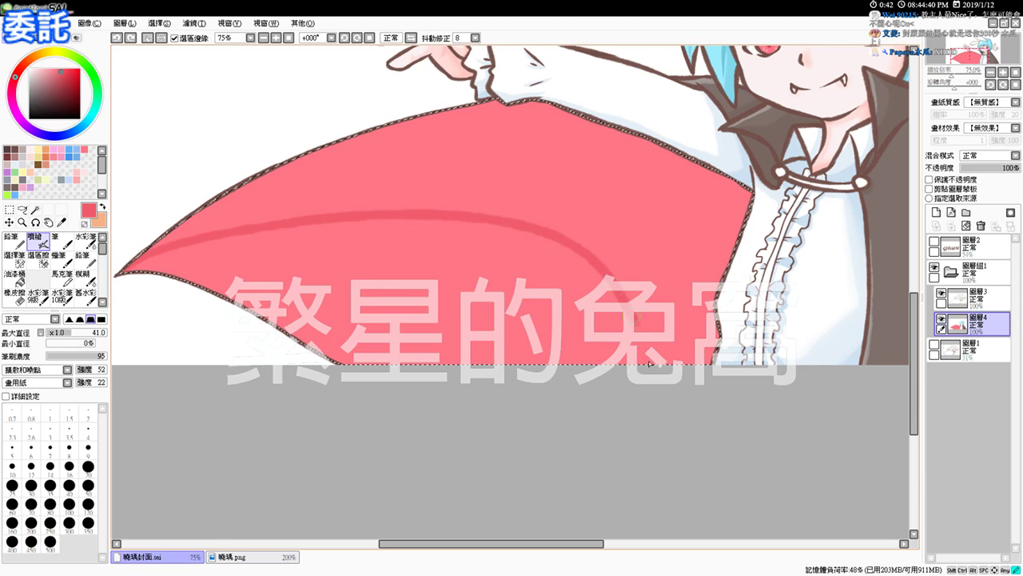
key(ctrl+z)
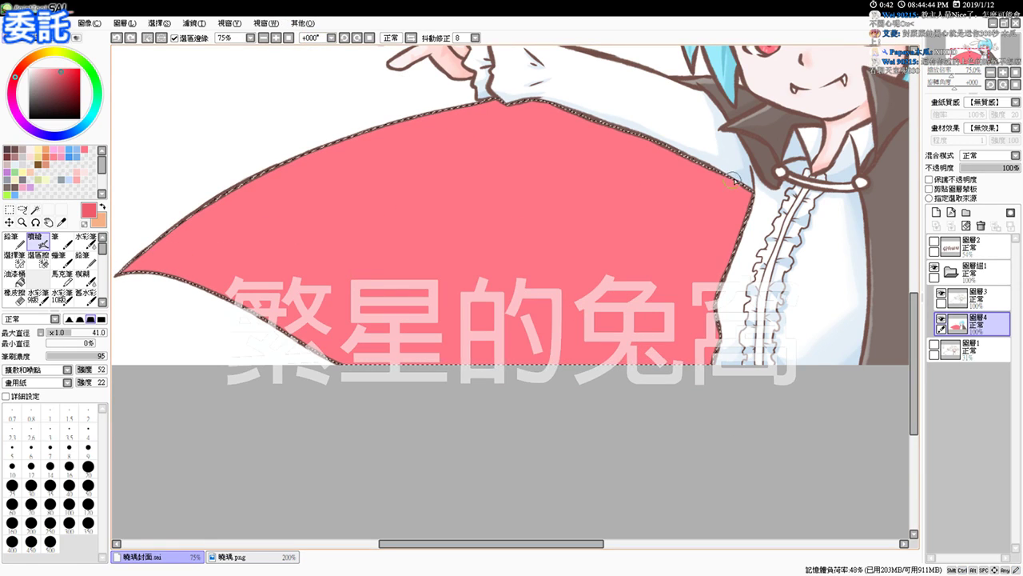
Airbrush a darker red curved shadow over the part of the cape lining beside the shirt, using brush sizes 41 and 58
drag(652, 142, 290, 452)
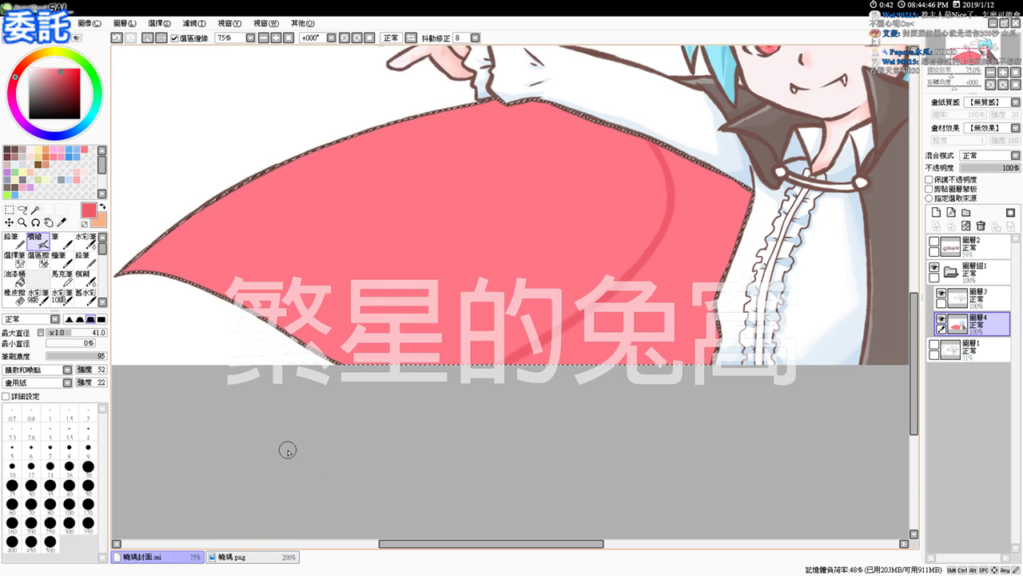
mouse_move(674, 159)
mouse_down()
mouse_move(657, 139)
mouse_move(688, 196)
mouse_move(699, 184)
mouse_move(711, 192)
mouse_move(722, 238)
mouse_move(750, 207)
mouse_up()
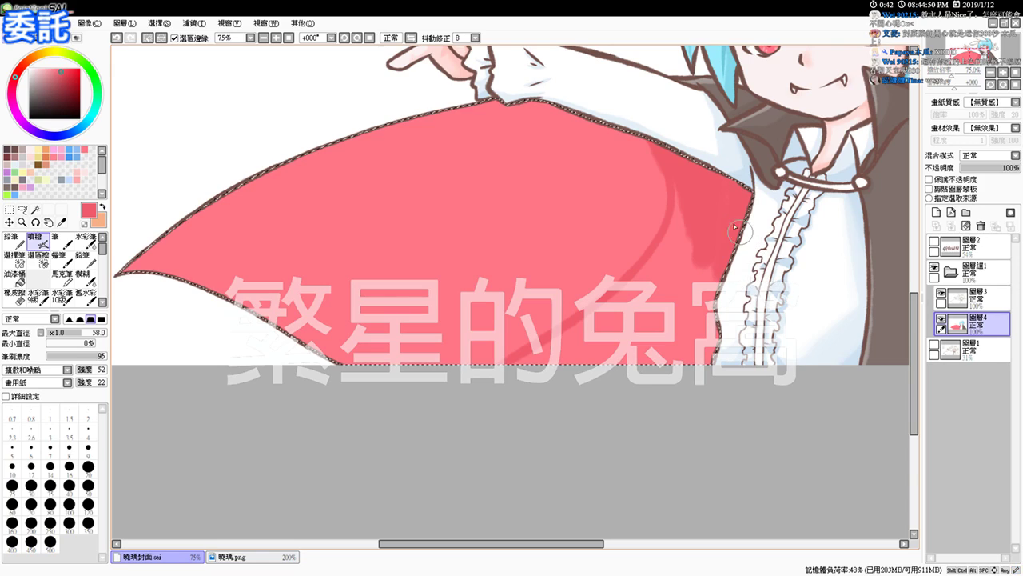
mouse_move(691, 175)
mouse_down()
mouse_move(683, 246)
mouse_move(682, 221)
mouse_move(645, 335)
mouse_move(662, 334)
mouse_move(717, 274)
mouse_move(733, 272)
mouse_move(729, 315)
mouse_up()
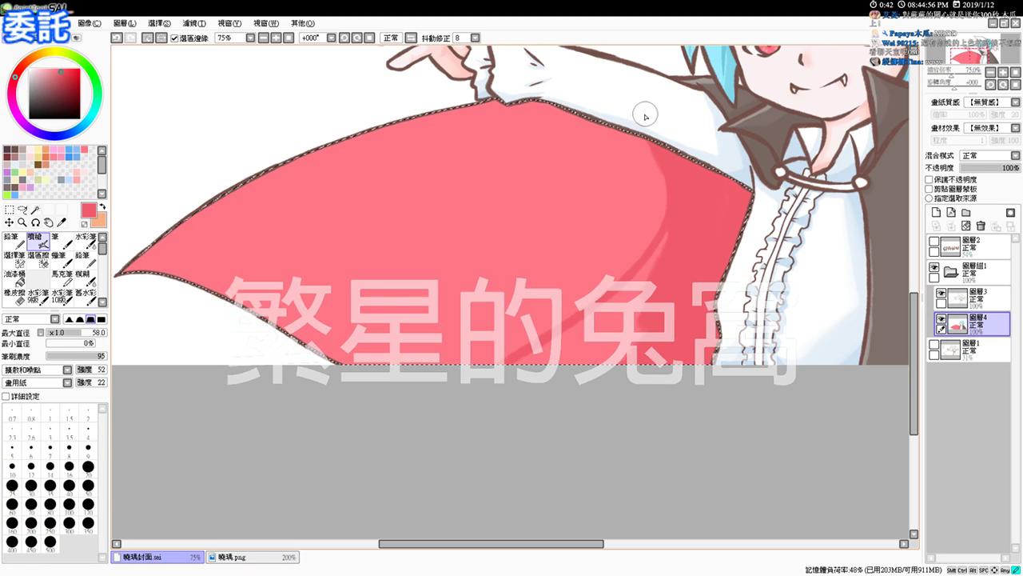
drag(646, 114, 685, 263)
mouse_move(673, 198)
mouse_down()
mouse_move(665, 250)
mouse_move(547, 353)
mouse_up()
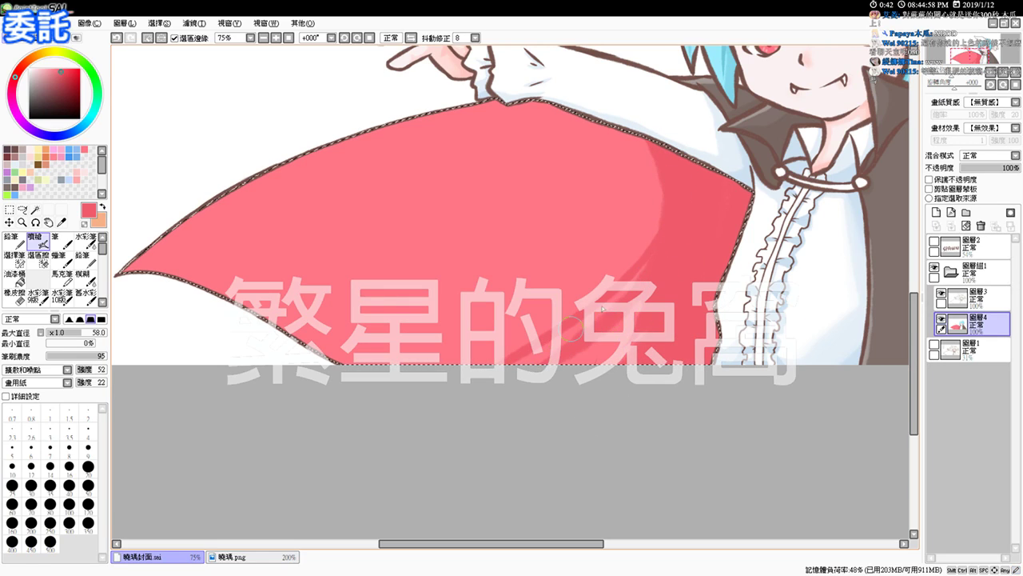
drag(651, 273, 523, 365)
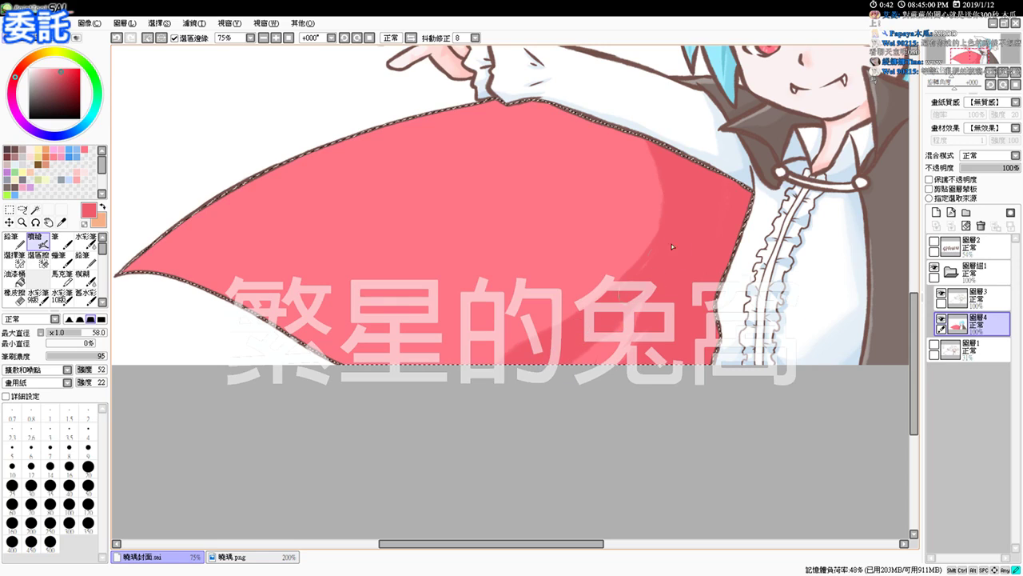
drag(603, 321, 600, 349)
click(582, 245)
drag(593, 244, 546, 326)
key(ctrl+z)
Sample the lining's darker red, shade the lining along its edge beneath the outstretched arm, and clear the selection
alt+click(570, 255)
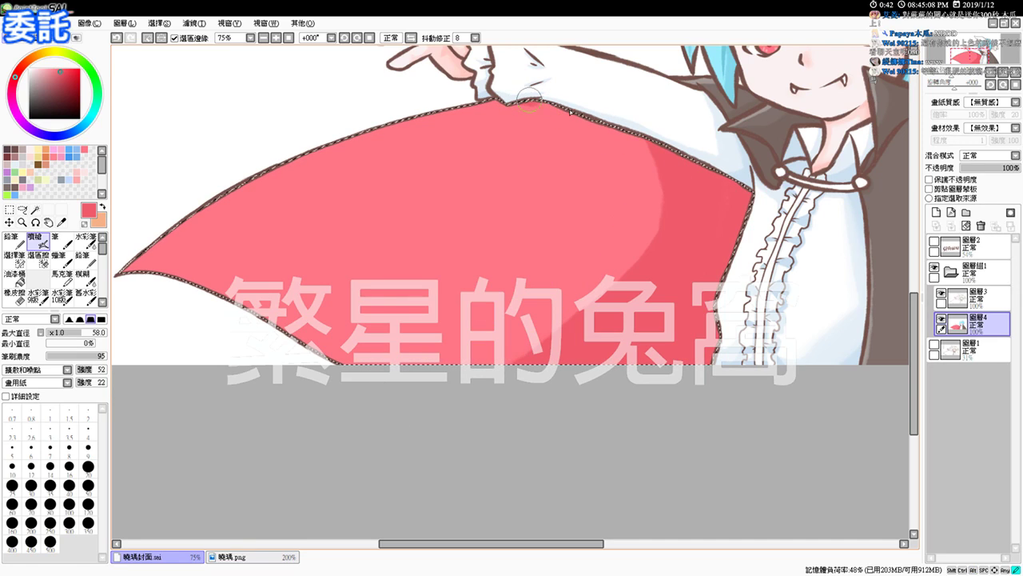
drag(526, 101, 724, 217)
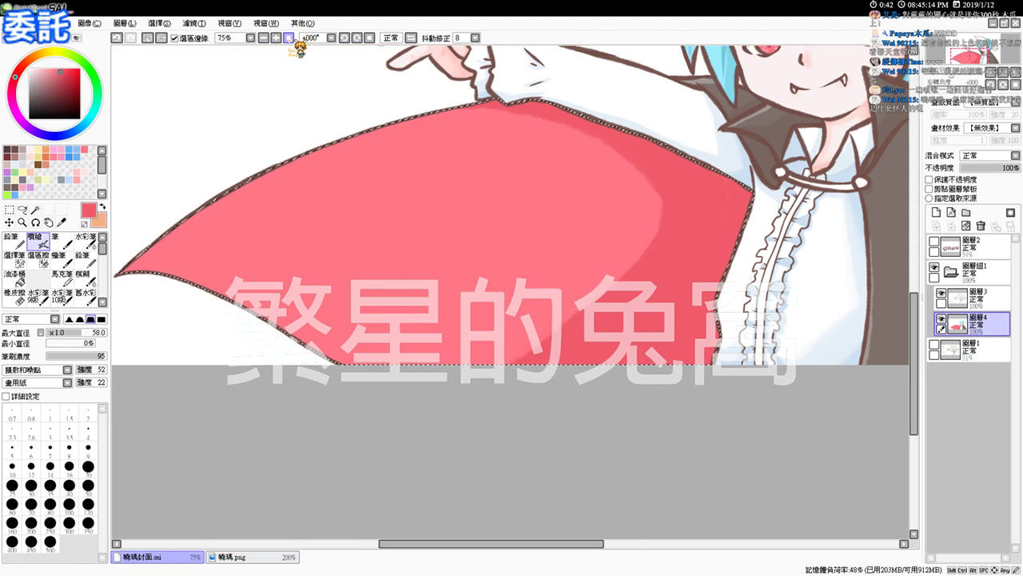
click(288, 37)
key(ctrl+d)
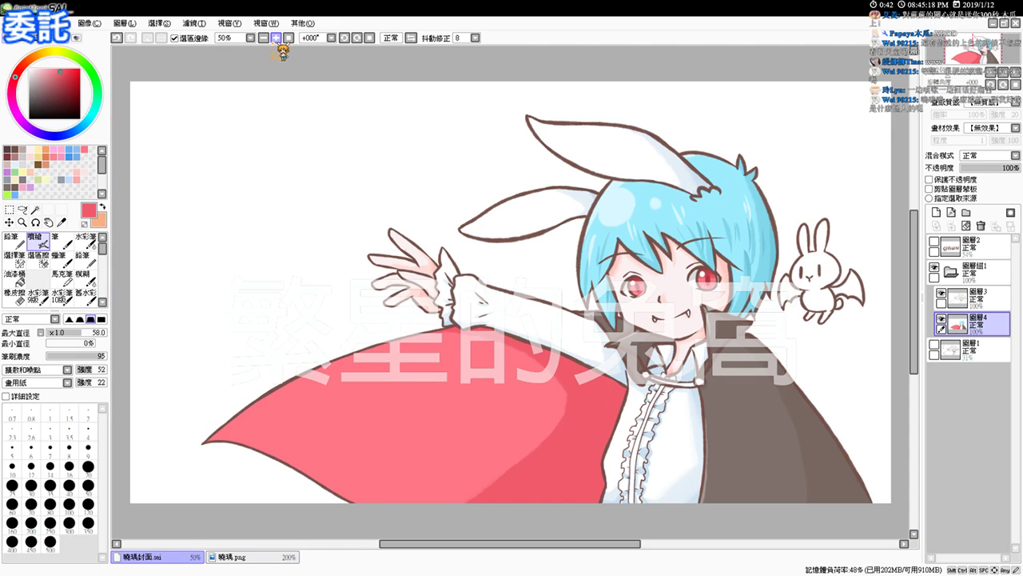
Select the small bat rabbit's body and wings with the magic wand and fill them with dark brown
drag(600, 318, 487, 310)
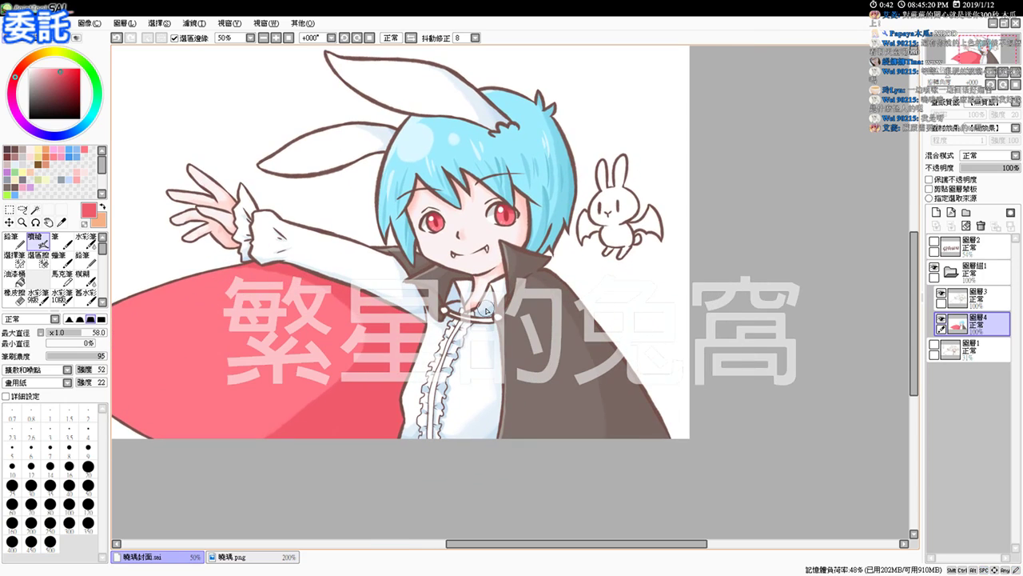
scroll(487, 310, up, 1)
drag(587, 154, 567, 274)
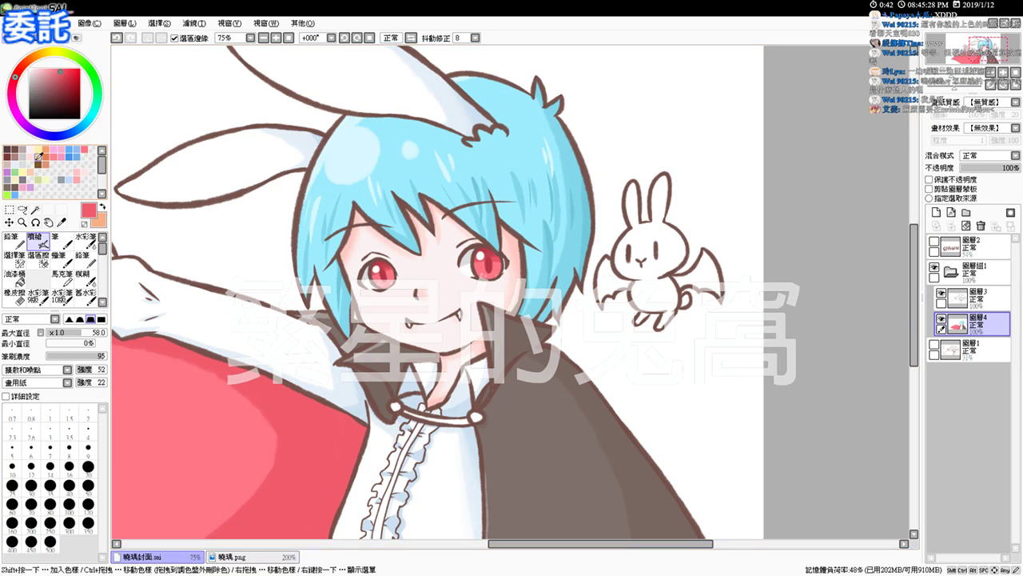
click(35, 210)
click(657, 255)
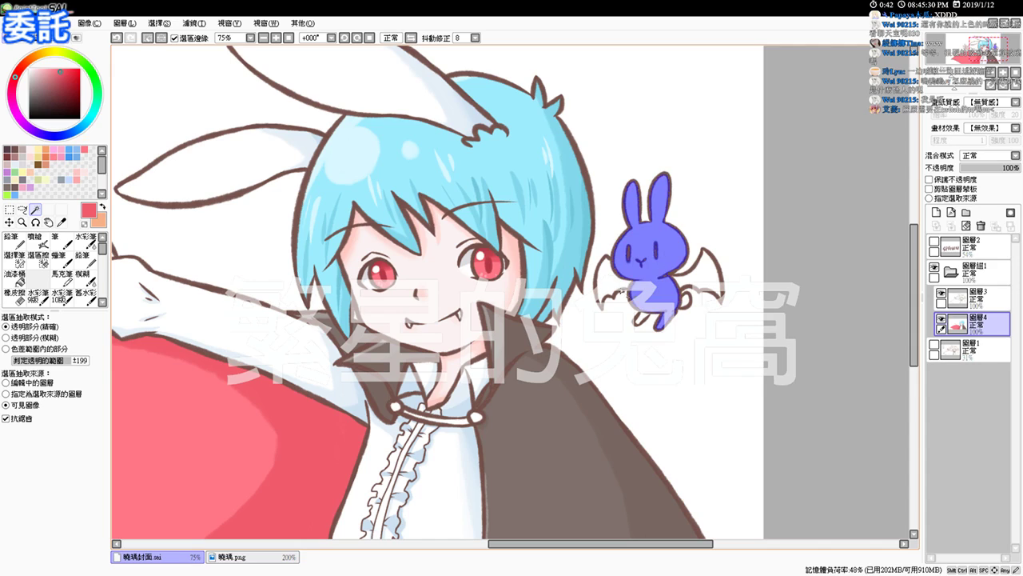
click(610, 283)
click(696, 276)
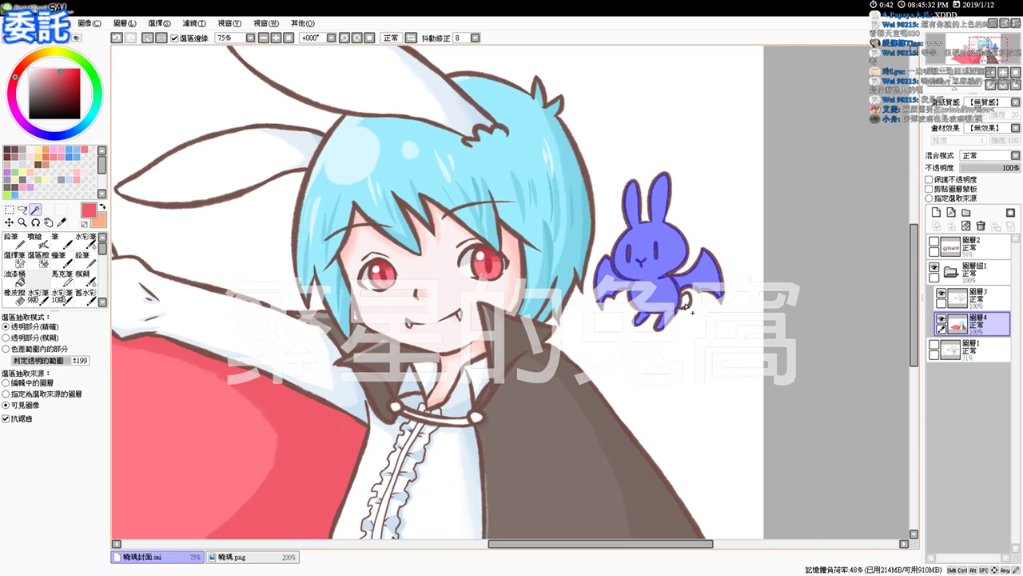
click(40, 241)
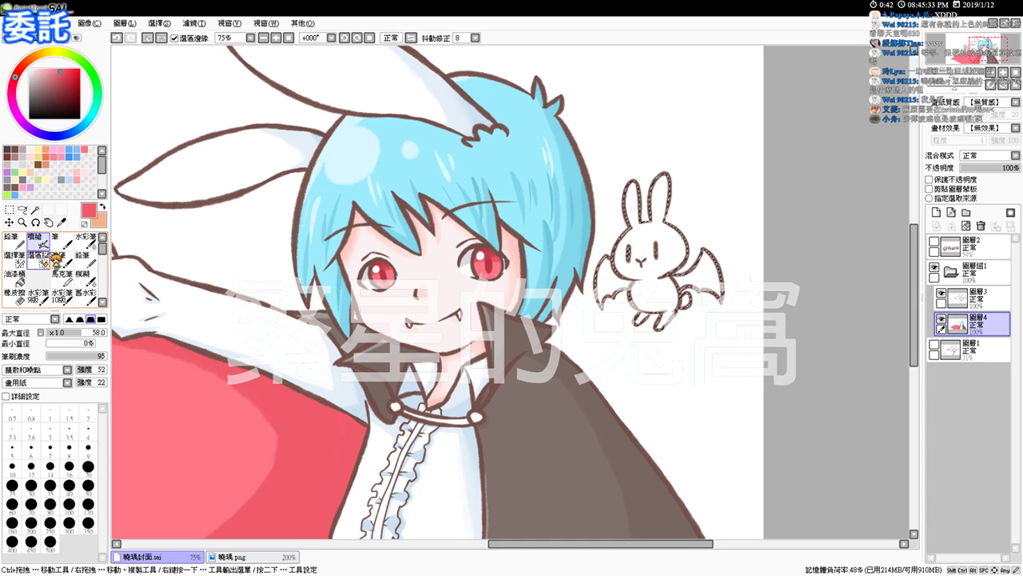
alt+click(534, 417)
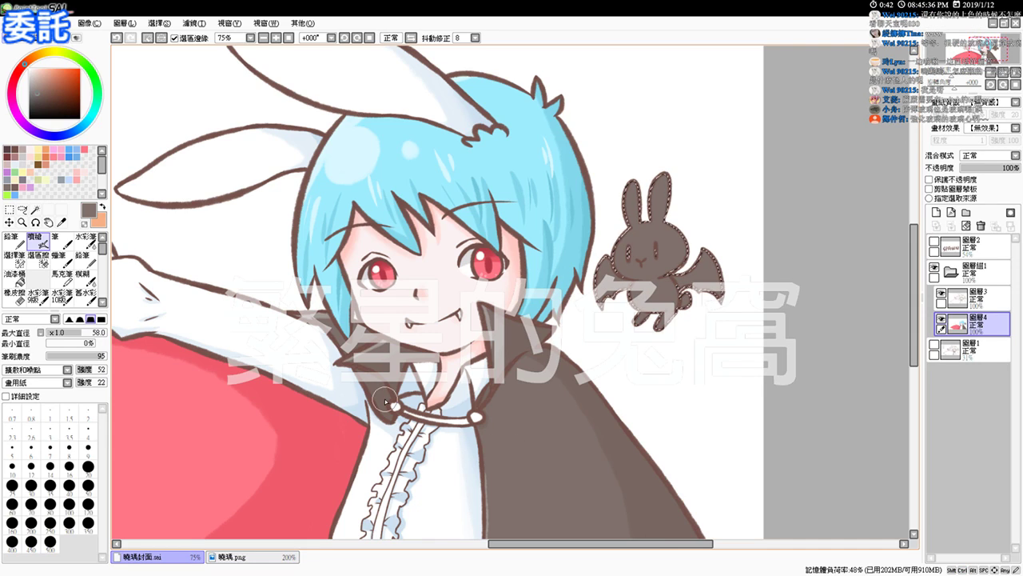
Airbrush soft grey-brown tones onto the selected bat rabbit at brush size 25
scroll(596, 414, up, 2)
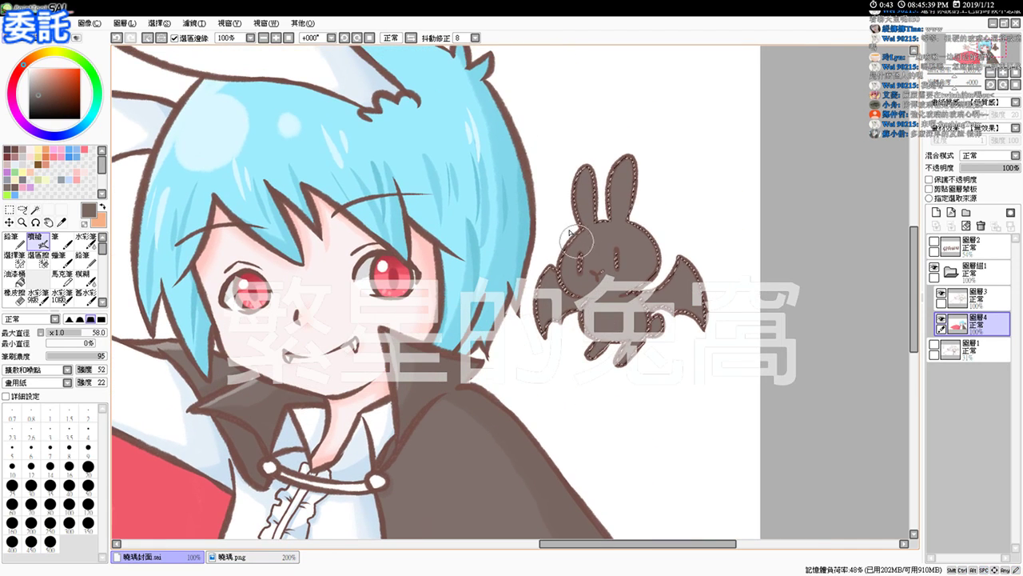
mouse_move(632, 151)
ctrl+alt+mouse_down()
mouse_move(614, 150)
mouse_move(628, 202)
ctrl+alt+mouse_up()
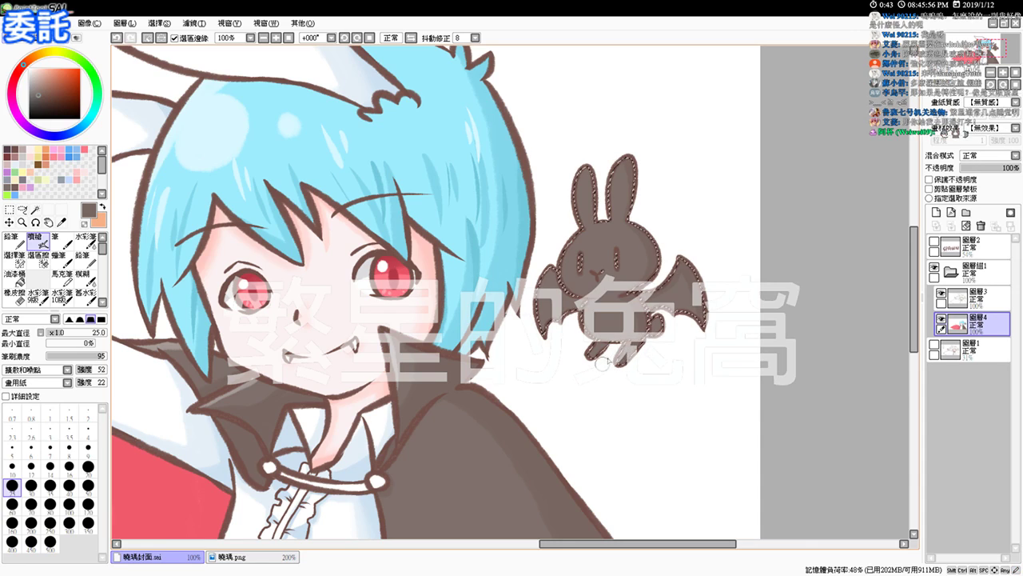
scroll(589, 400, up, 2)
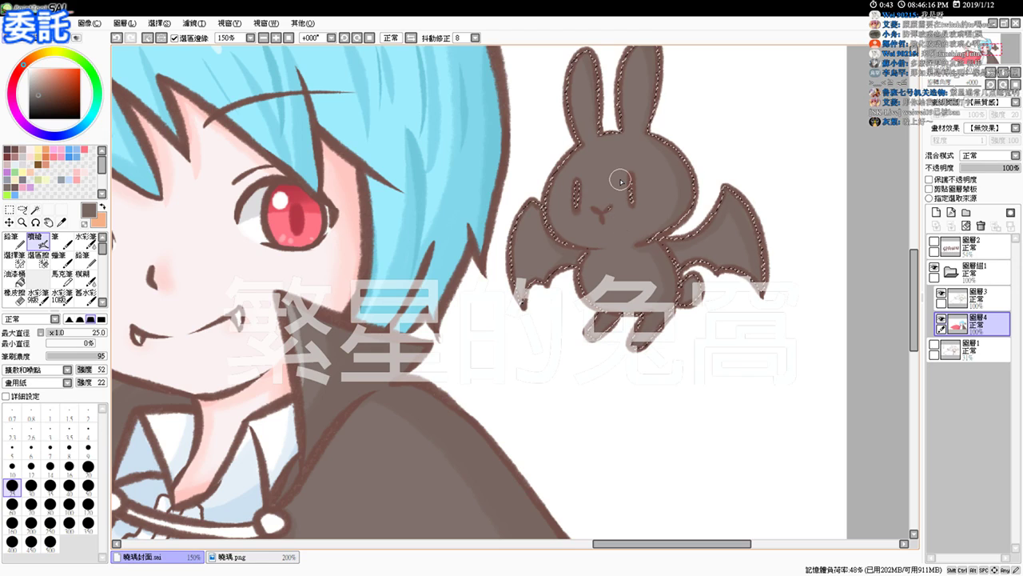
Choose light pink, dab a blush spot on each of the bat rabbit's cheeks and clear the selection
click(72, 177)
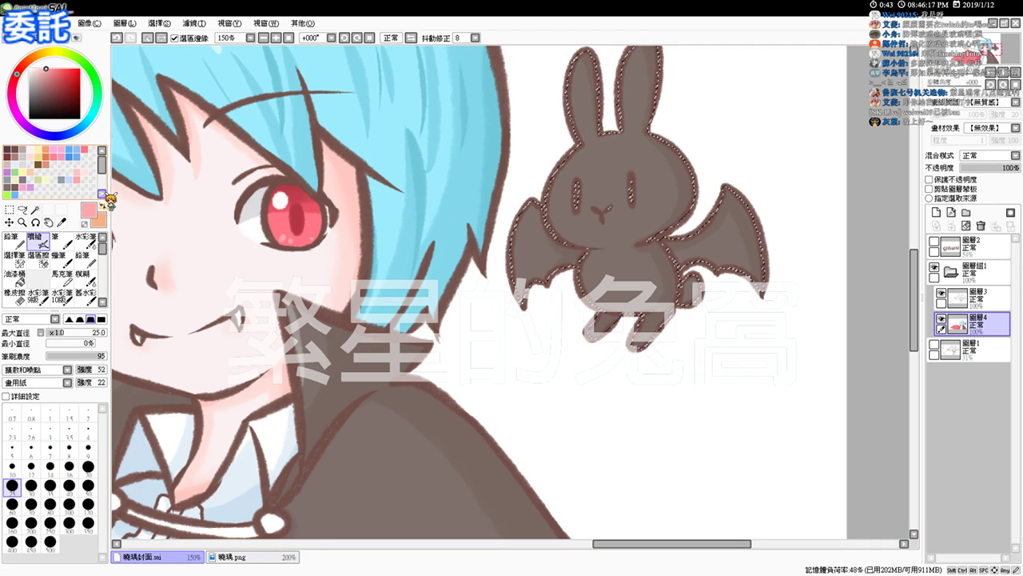
click(555, 220)
click(662, 212)
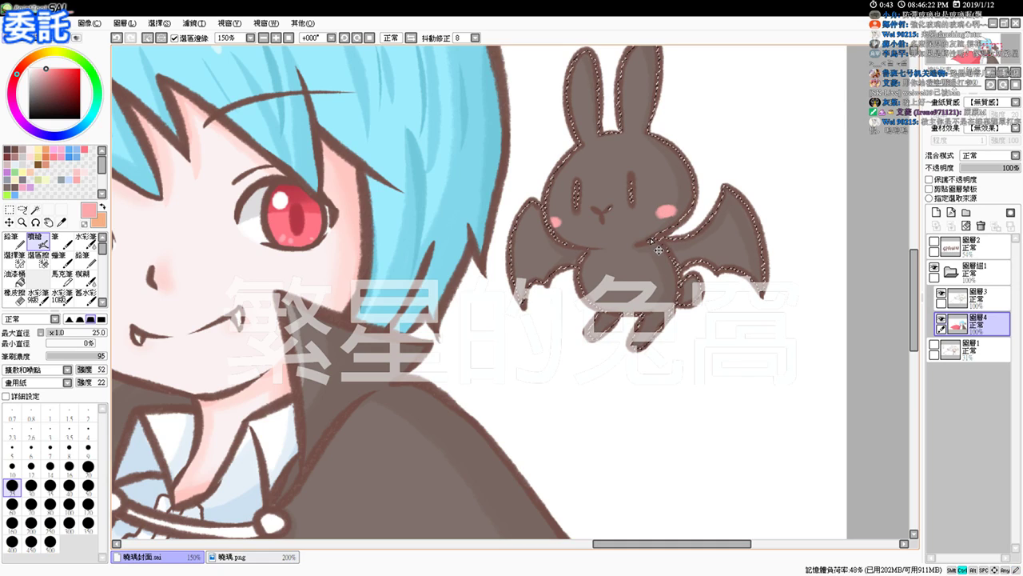
key(ctrl+d)
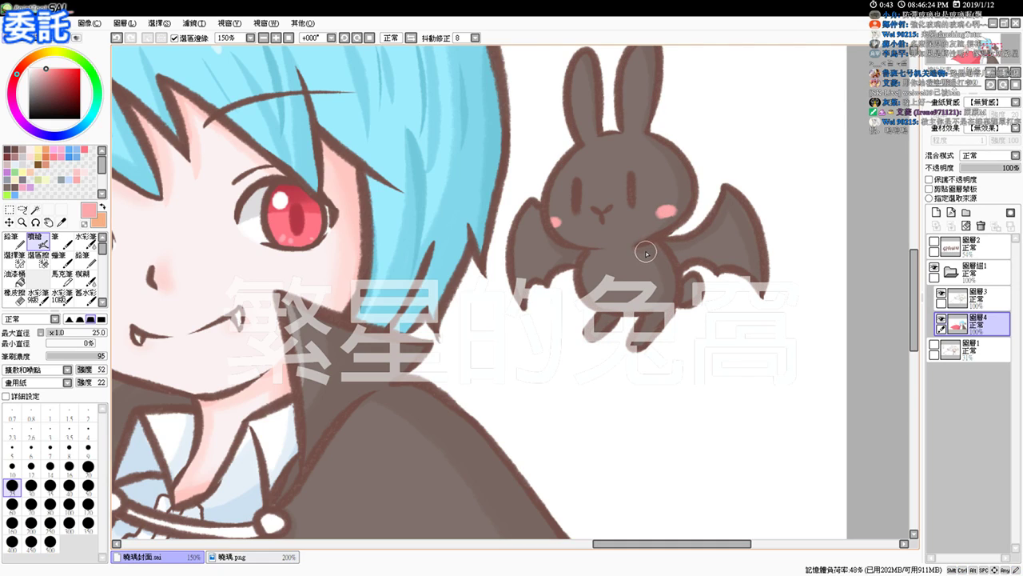
Check the chibi reference drawing and airbrush small grey-brown fur marks on the bat rabbit at size 11
click(240, 557)
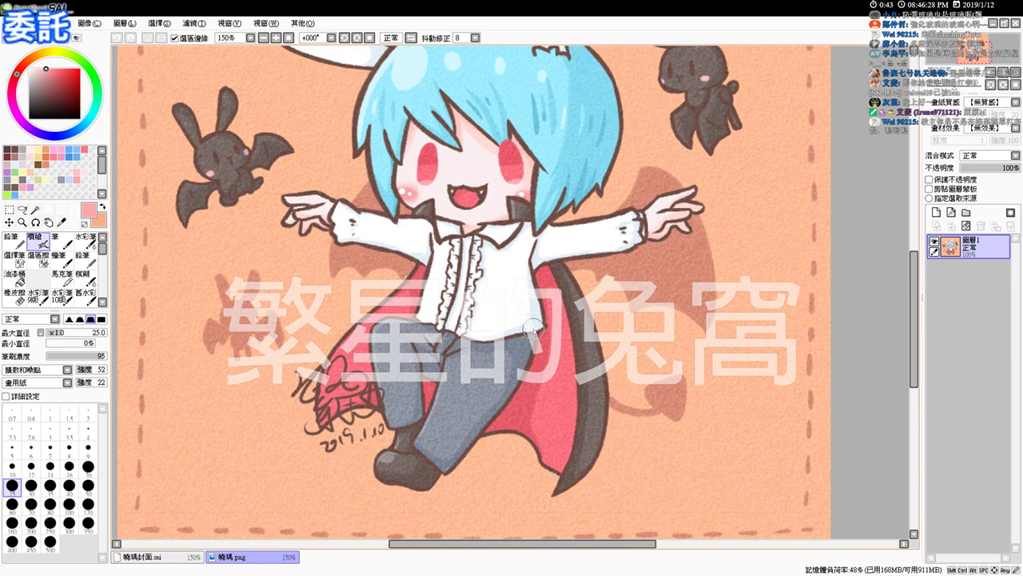
click(150, 558)
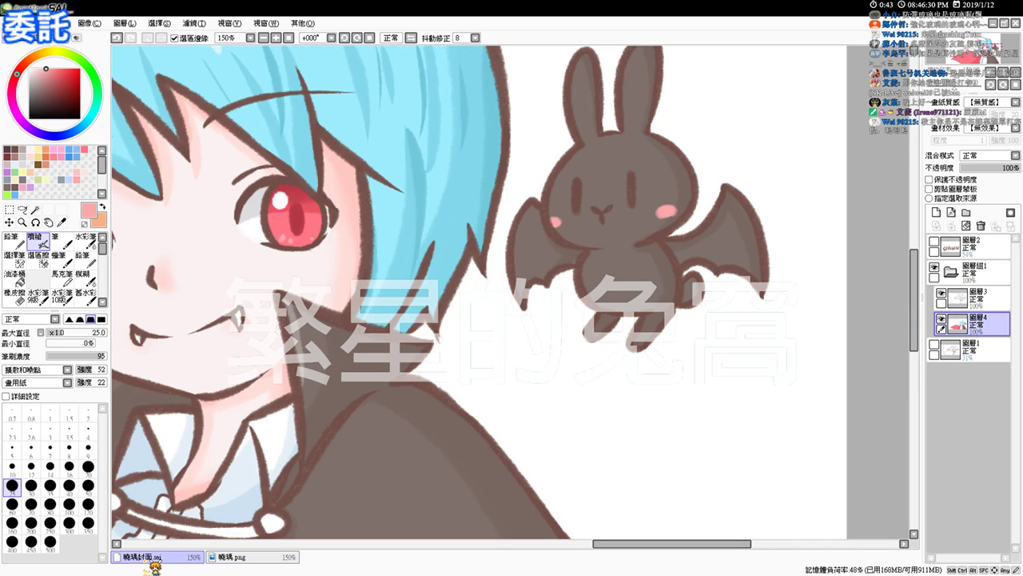
mouse_move(404, 221)
mouse_down()
mouse_move(544, 238)
mouse_move(588, 255)
mouse_move(415, 219)
mouse_up()
alt+click(573, 256)
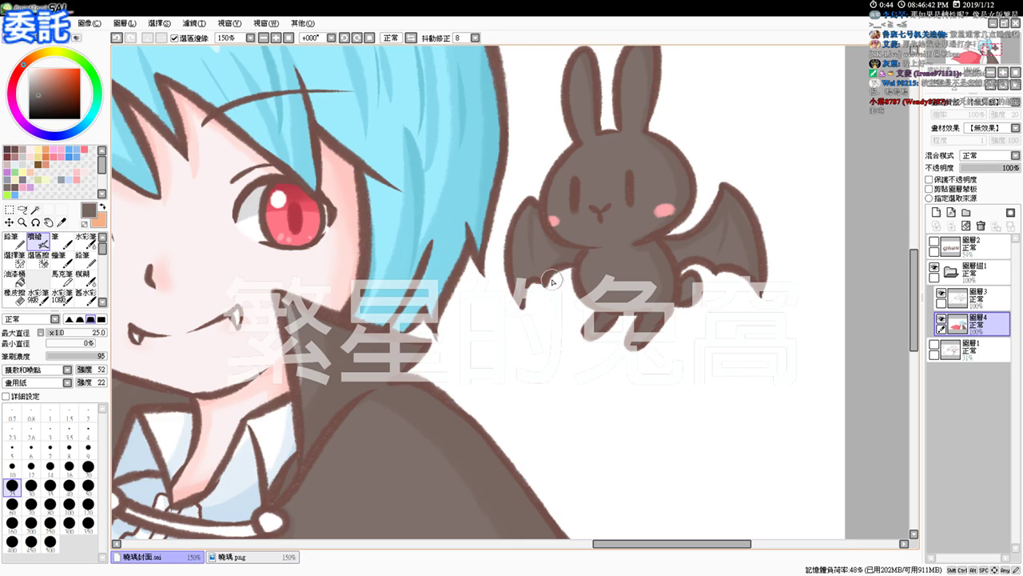
drag(691, 221, 684, 247)
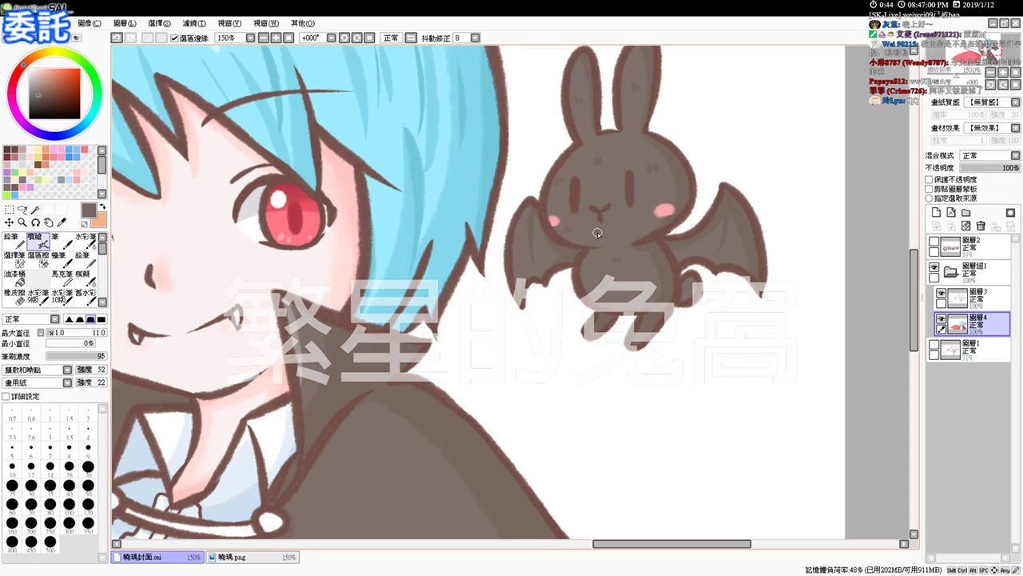
click(290, 38)
click(277, 38)
drag(547, 339, 401, 235)
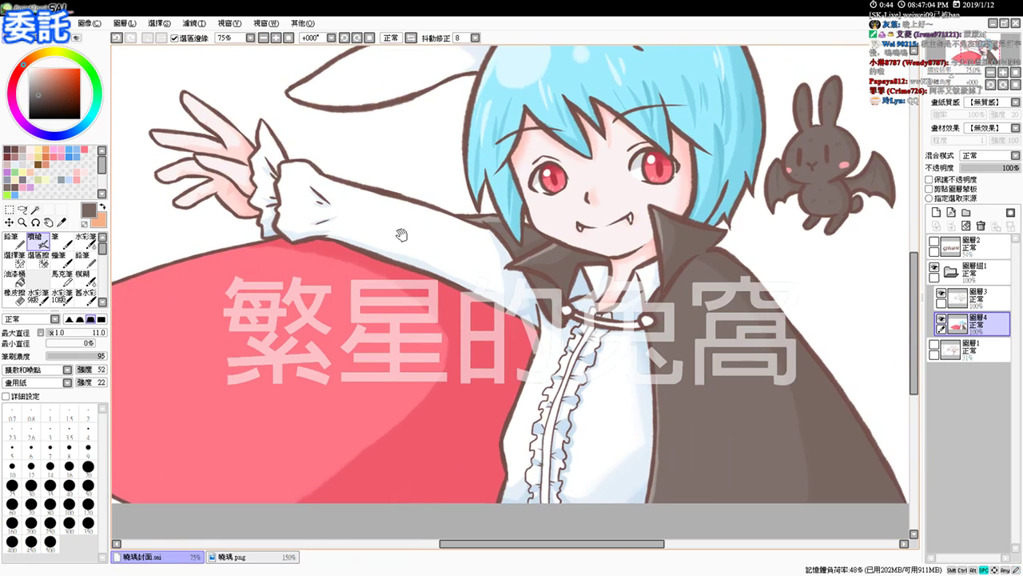
click(290, 37)
click(276, 38)
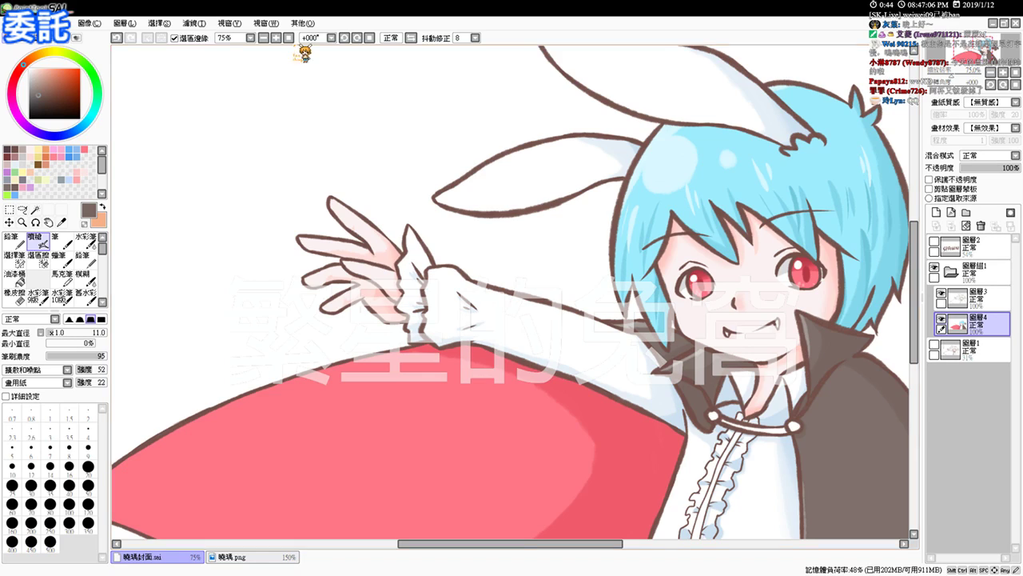
click(289, 37)
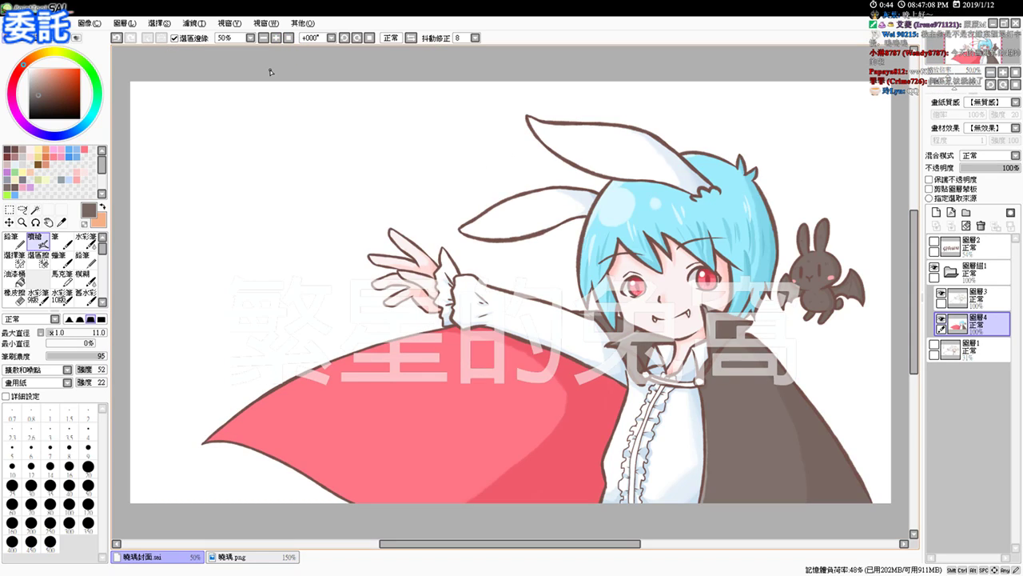
Make the color layer 圖層4 active and show the sketch layer 圖層1 to reveal the play and Facebook icon drafts
click(953, 274)
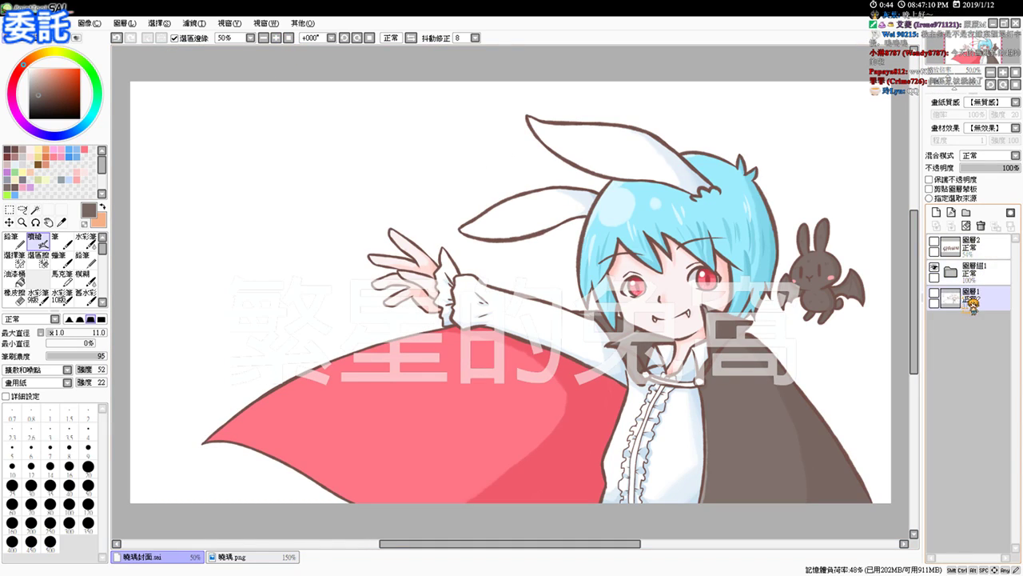
click(974, 300)
click(956, 274)
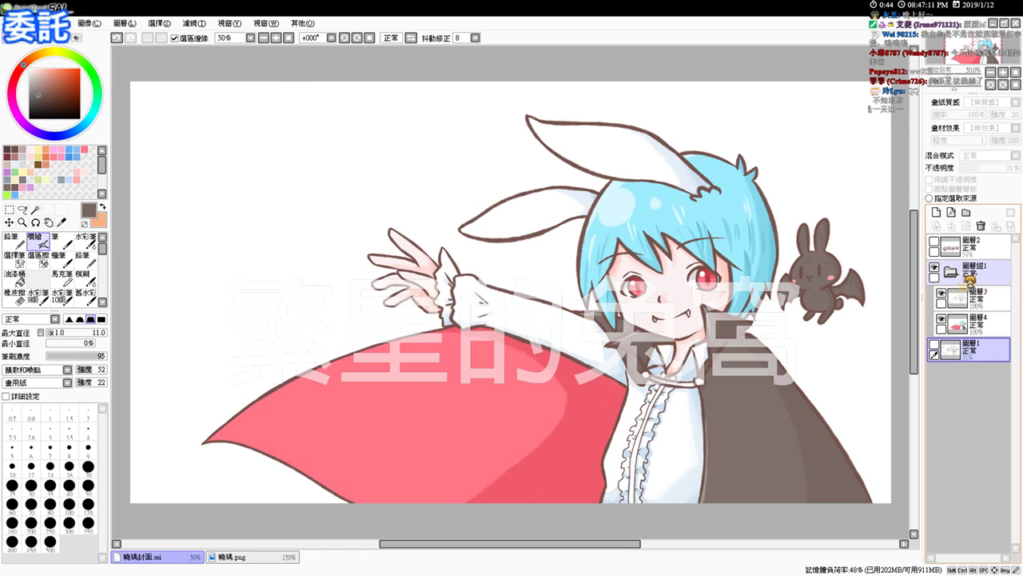
click(985, 325)
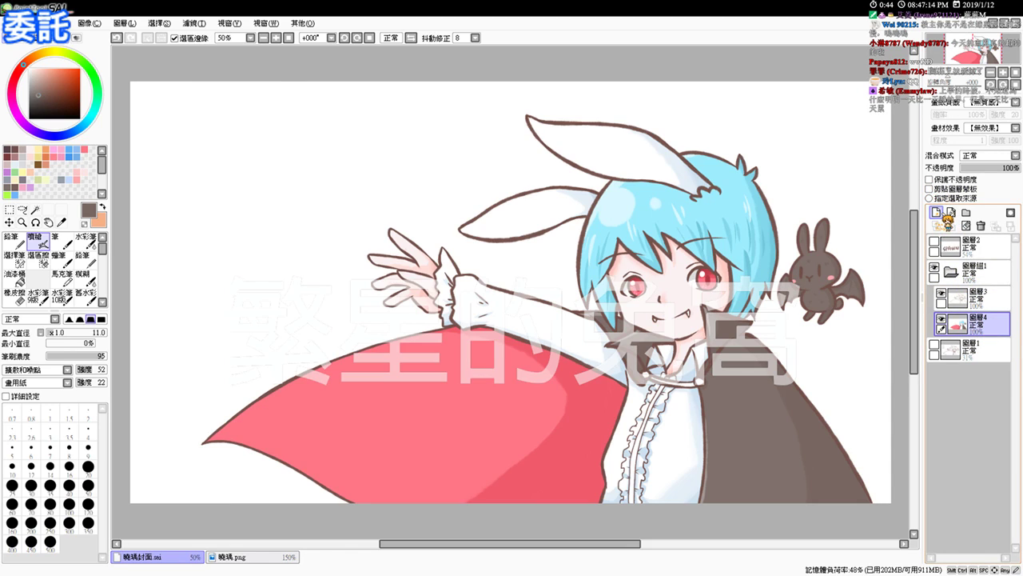
click(934, 345)
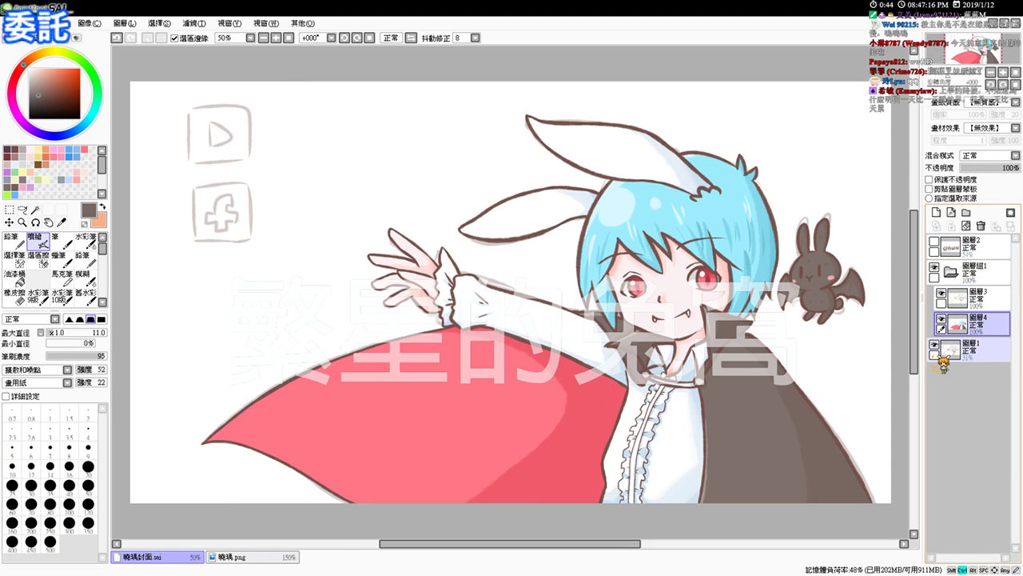
key(ctrl+plus)
mouse_move(365, 289)
mouse_down()
mouse_move(494, 386)
mouse_move(532, 398)
mouse_up()
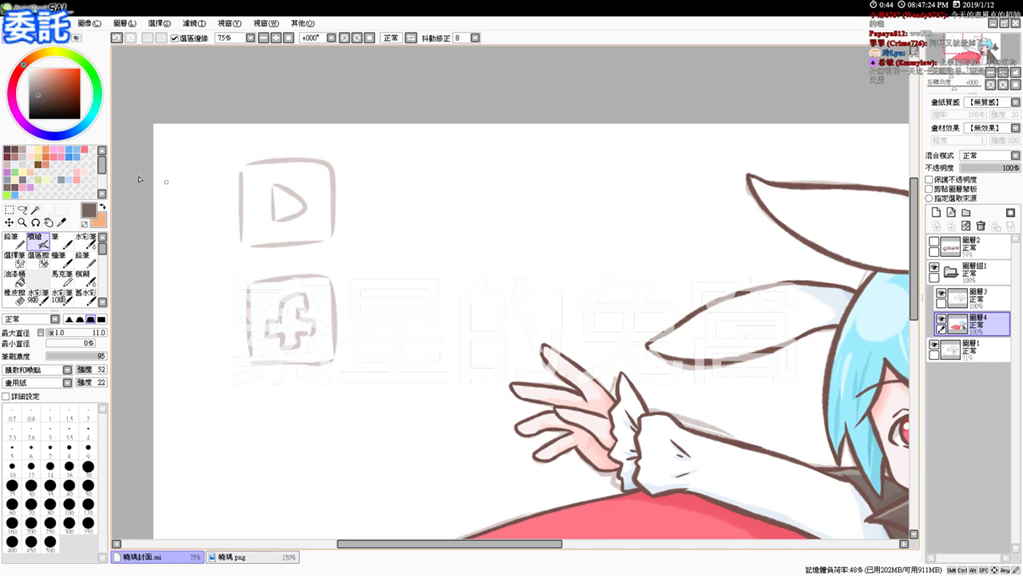
Choose coral pink and airbrush a solid rounded square over the sketched play icon, enlarging the brush to 51
click(84, 149)
drag(286, 169, 299, 205)
mouse_move(245, 169)
mouse_down()
mouse_move(248, 239)
mouse_move(266, 237)
mouse_up()
mouse_move(249, 174)
mouse_down()
mouse_move(321, 173)
mouse_move(308, 171)
mouse_move(319, 173)
mouse_move(327, 198)
mouse_move(324, 177)
mouse_move(327, 219)
mouse_up()
key(ctrl+z)
key(ctrl+z)
mouse_move(309, 170)
mouse_down()
mouse_move(330, 181)
mouse_move(328, 234)
mouse_up()
drag(258, 238, 322, 233)
mouse_move(258, 238)
mouse_down()
mouse_move(335, 228)
mouse_move(330, 238)
mouse_move(334, 231)
mouse_move(295, 238)
mouse_move(329, 239)
mouse_move(282, 242)
mouse_up()
key(ctrl+z)
mouse_move(255, 181)
mouse_down()
mouse_move(267, 232)
mouse_move(268, 191)
mouse_move(281, 181)
mouse_move(323, 190)
mouse_move(290, 206)
mouse_move(266, 199)
mouse_move(275, 212)
mouse_up()
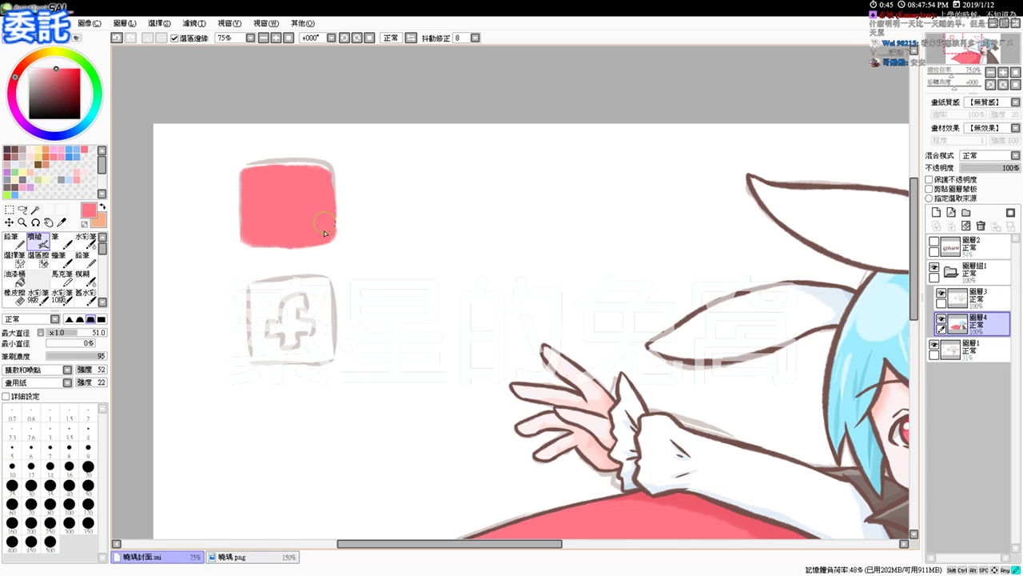
Round out the side edge of the coral pink square with airbrush strokes at size 23
mouse_move(352, 184)
mouse_down()
mouse_move(342, 192)
mouse_move(326, 175)
mouse_up()
key(ctrl+z)
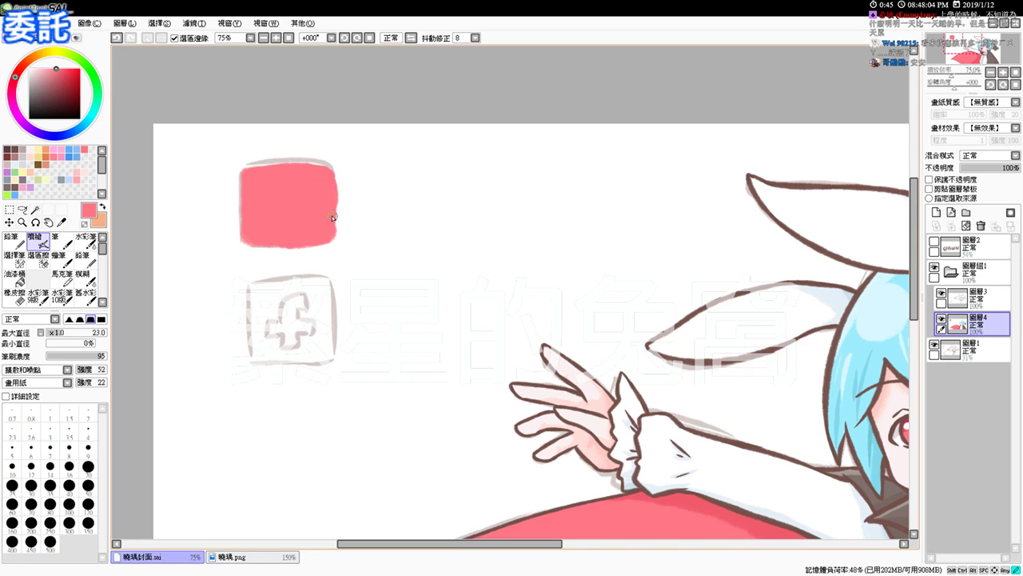
drag(333, 203, 337, 224)
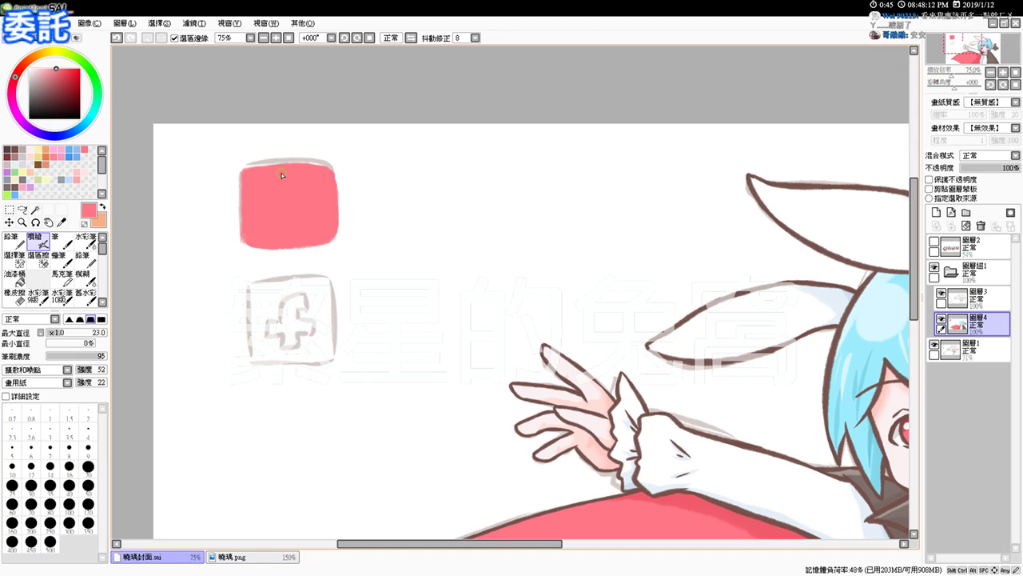
Choose light blue and airbrush a rounded square border over the sketched Facebook icon at brush size 32
click(70, 149)
mouse_move(252, 287)
mouse_down()
mouse_move(252, 354)
mouse_move(254, 289)
mouse_move(320, 281)
mouse_up()
key(ctrl+z)
drag(250, 288, 289, 283)
mouse_move(260, 285)
mouse_down()
mouse_move(323, 283)
mouse_move(326, 323)
mouse_up()
key(ctrl+z)
key(ctrl+z)
drag(326, 284, 294, 283)
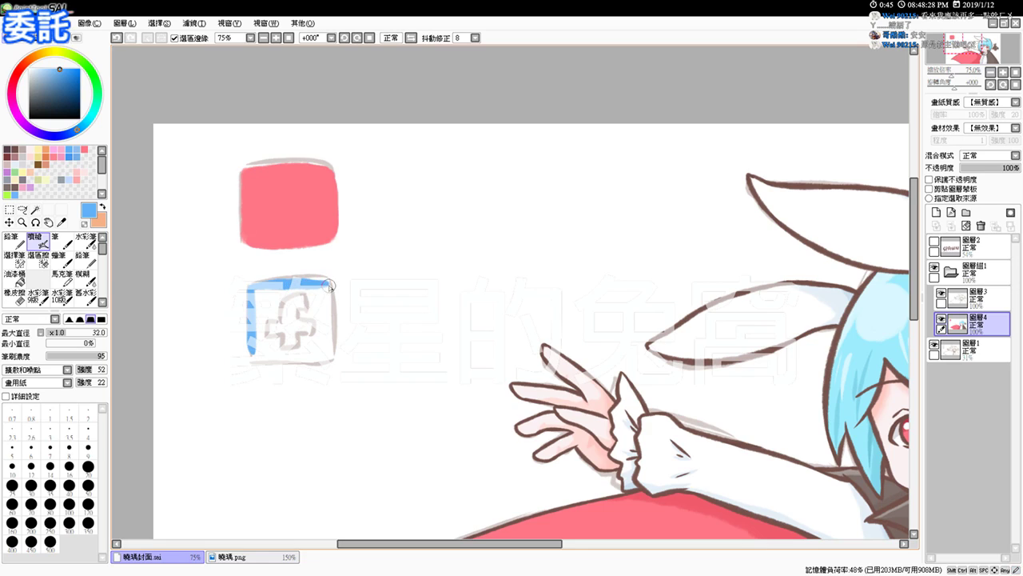
mouse_move(313, 283)
mouse_down()
mouse_move(330, 294)
mouse_move(335, 352)
mouse_up()
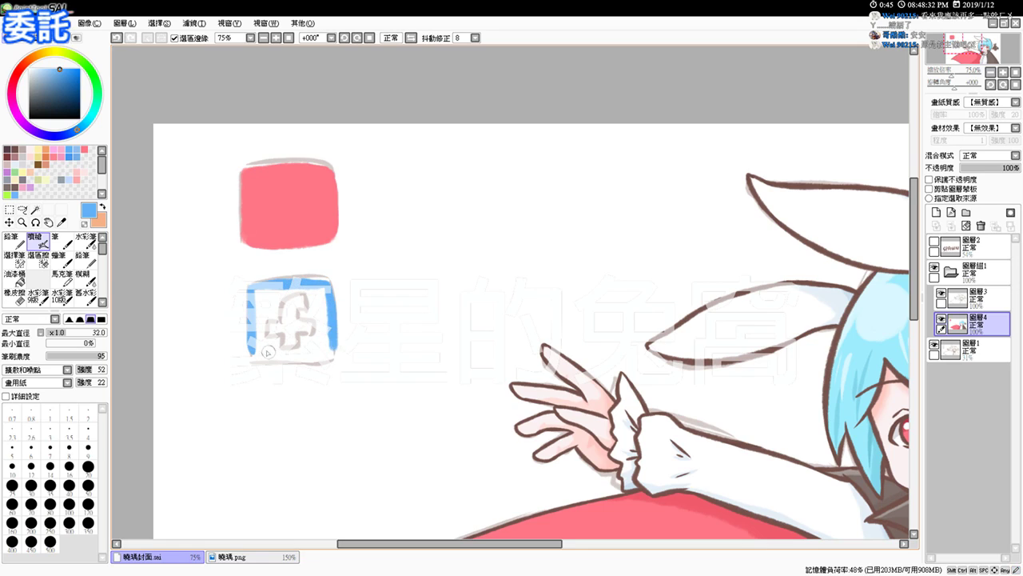
mouse_move(252, 341)
mouse_down()
mouse_move(263, 360)
mouse_move(336, 356)
mouse_move(332, 338)
mouse_move(325, 354)
mouse_move(292, 350)
mouse_up()
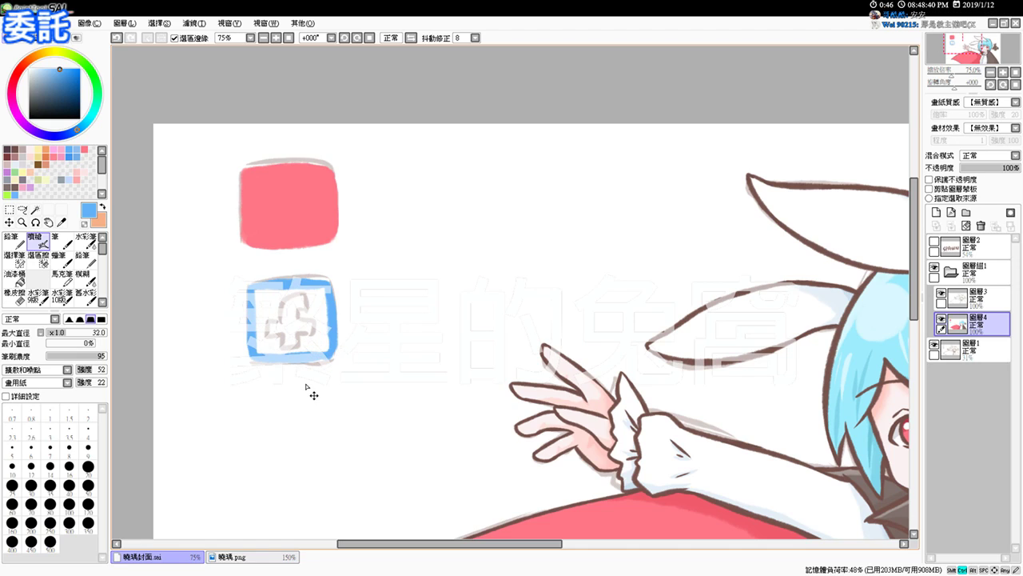
Fill the inside of the blue Facebook square completely with light blue airbrush strokes
scroll(305, 387, up, 1)
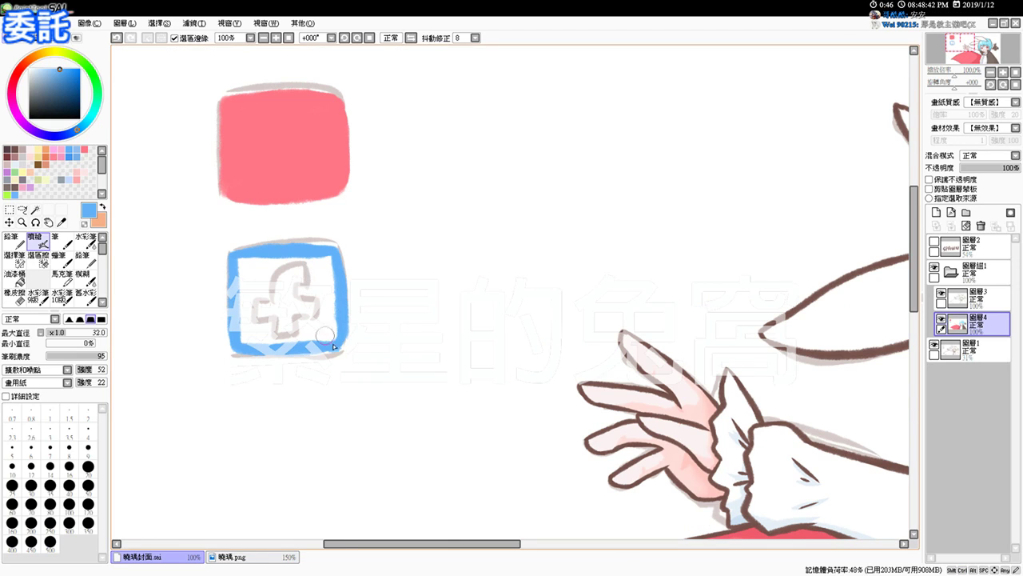
drag(344, 320, 343, 337)
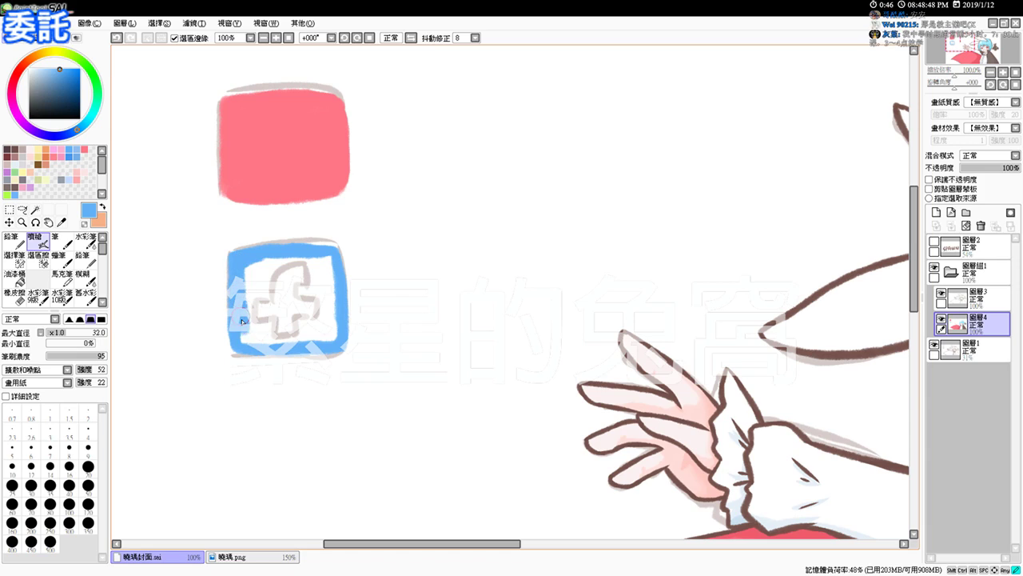
mouse_move(253, 267)
mouse_down()
mouse_move(328, 262)
mouse_move(298, 269)
mouse_move(305, 274)
mouse_move(252, 272)
mouse_move(311, 280)
mouse_move(320, 268)
mouse_move(339, 321)
mouse_move(324, 344)
mouse_up()
mouse_move(257, 343)
mouse_down()
mouse_move(270, 314)
mouse_move(282, 307)
mouse_move(297, 319)
mouse_move(302, 307)
mouse_move(288, 274)
mouse_move(328, 298)
mouse_move(335, 321)
mouse_up()
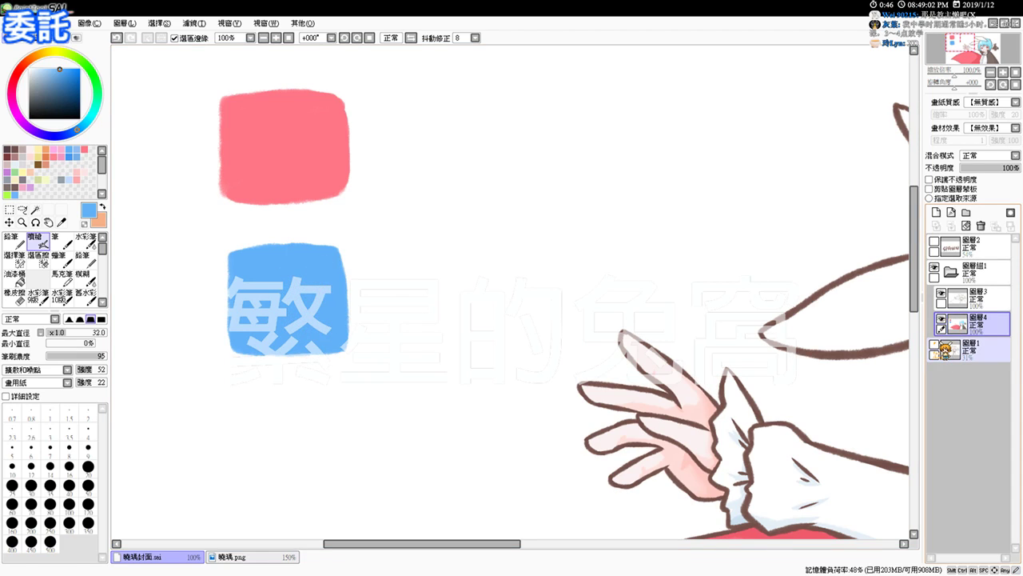
Touch up the upper corner of the blue square against the sketch and hide the sketch layer 圖層1
click(934, 342)
click(934, 343)
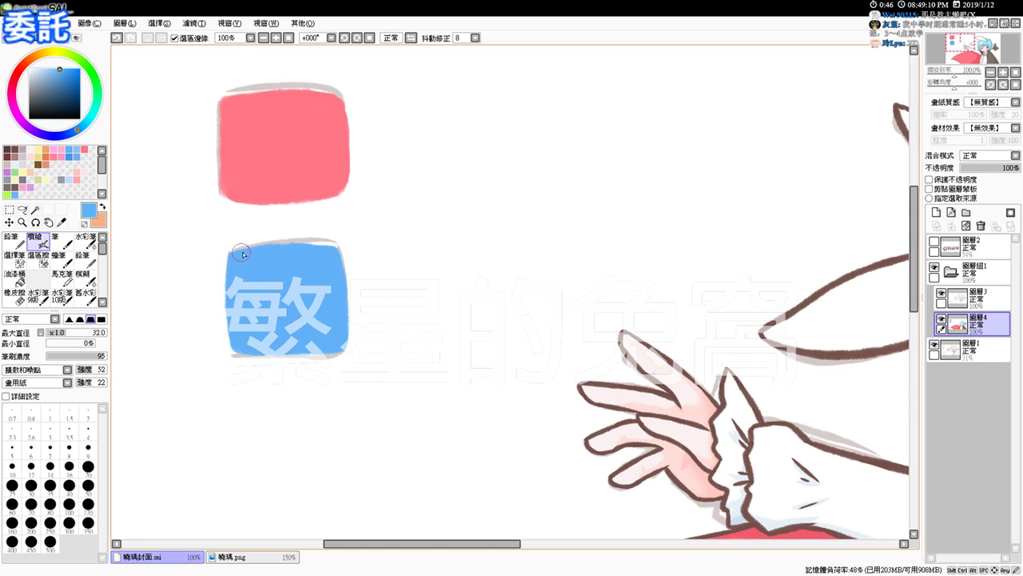
key(e)
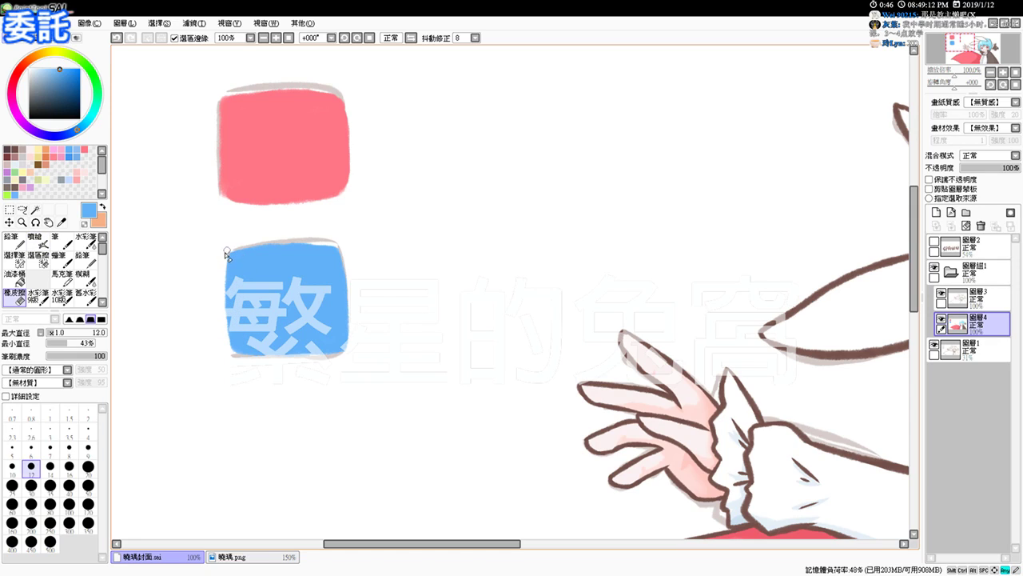
key(e)
drag(229, 261, 232, 258)
key(ctrl+z)
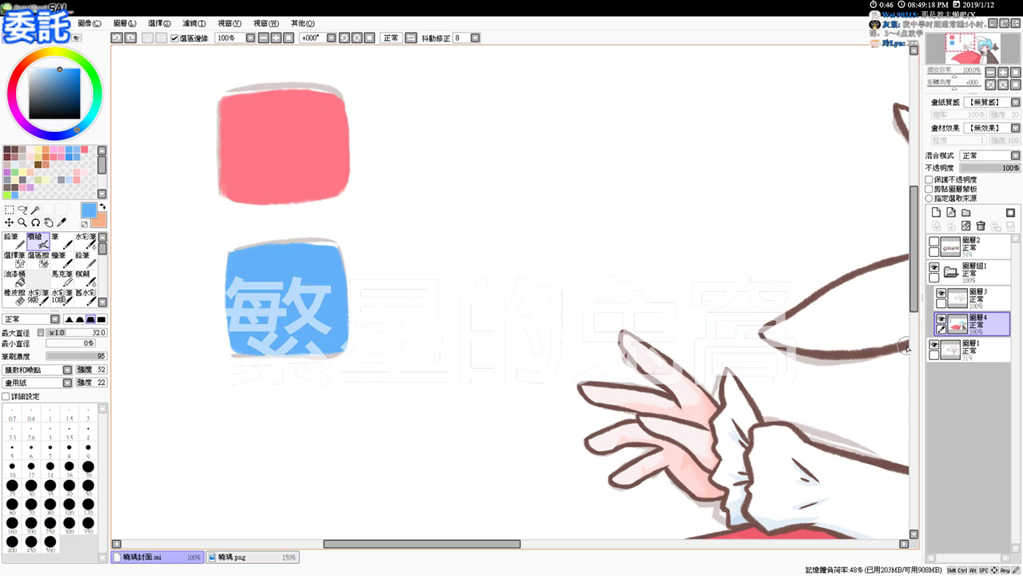
click(934, 344)
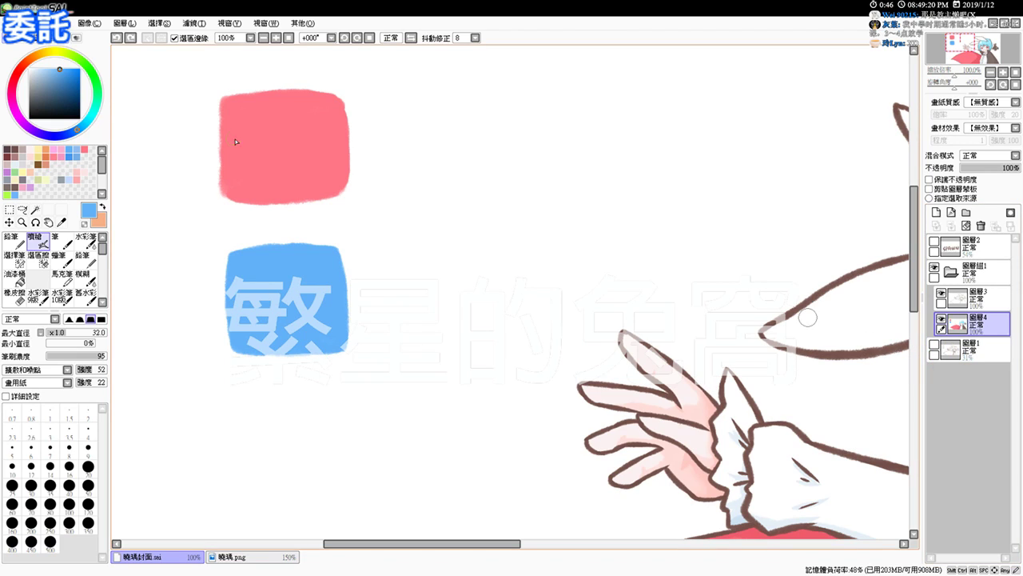
Sample the coral pink and tidy the play square's edges and corners with the airbrush and the size 12 eraser
alt+click(267, 140)
key(e)
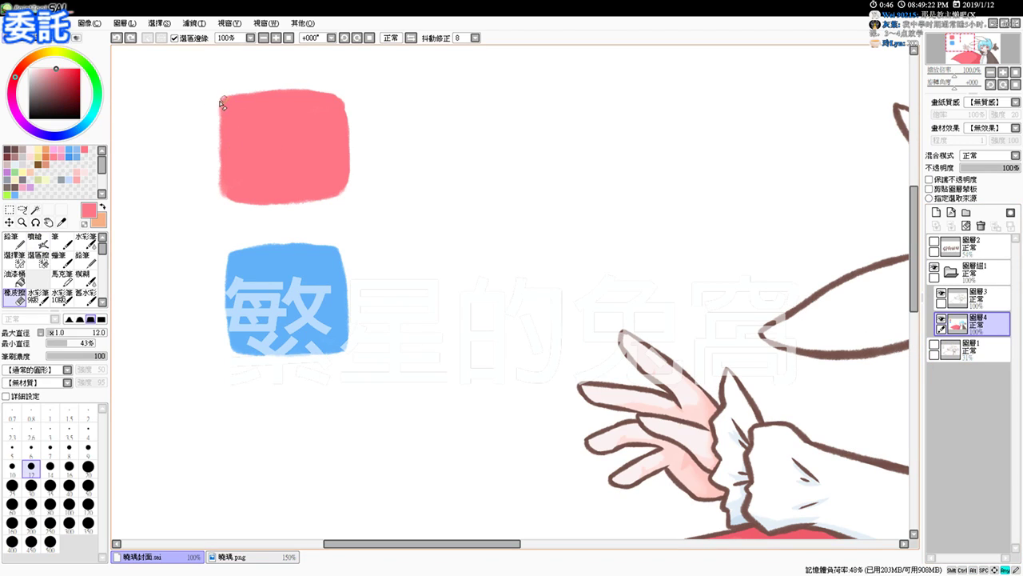
drag(226, 95, 217, 167)
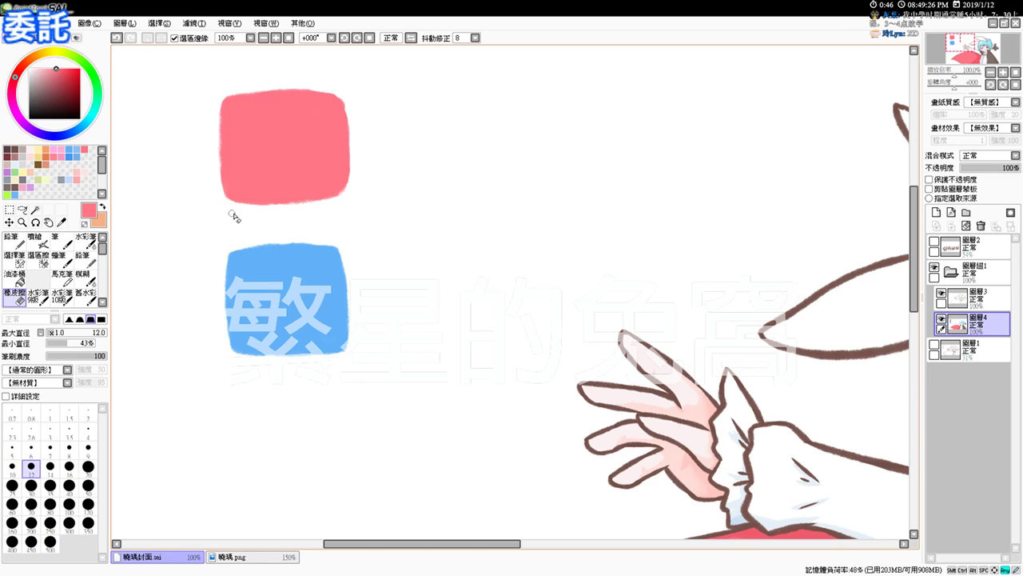
key(b)
key(e)
drag(336, 91, 346, 97)
key(b)
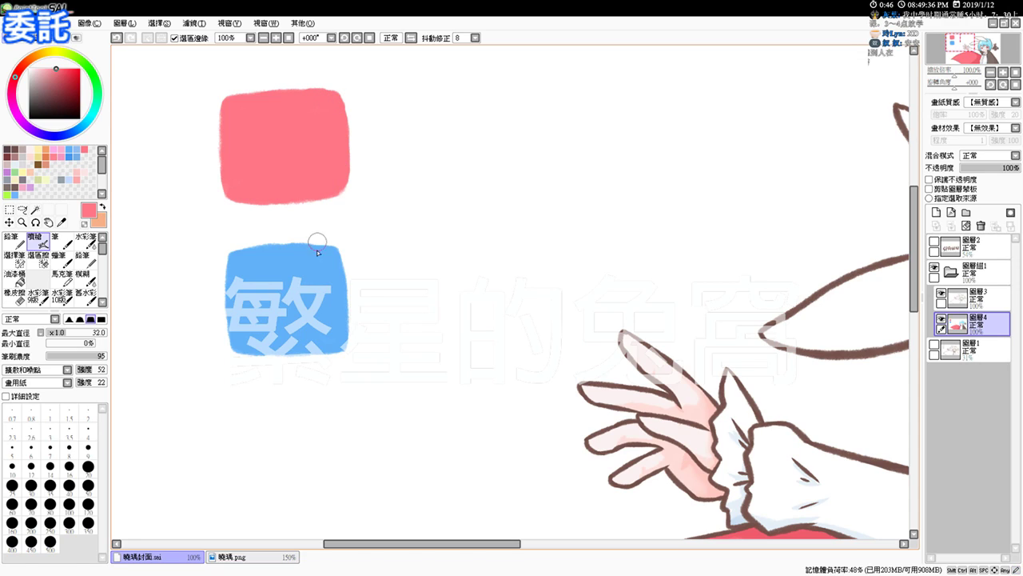
Choose white and airbrush a play triangle on the coral square and a bold letter f on the blue square
click(30, 69)
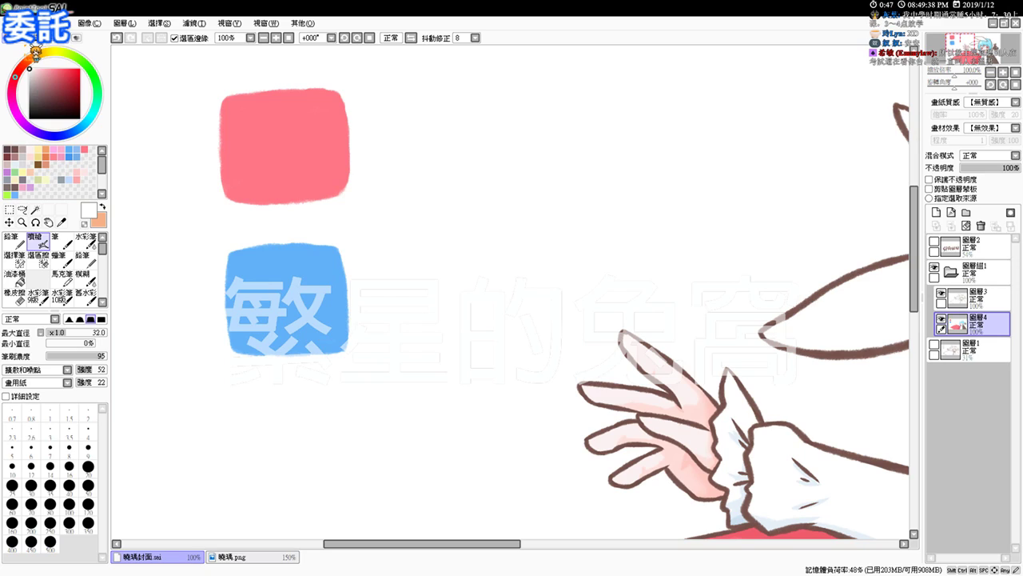
mouse_move(271, 132)
mouse_down()
mouse_move(294, 149)
mouse_move(272, 154)
mouse_move(279, 134)
mouse_move(289, 152)
mouse_move(278, 159)
mouse_up()
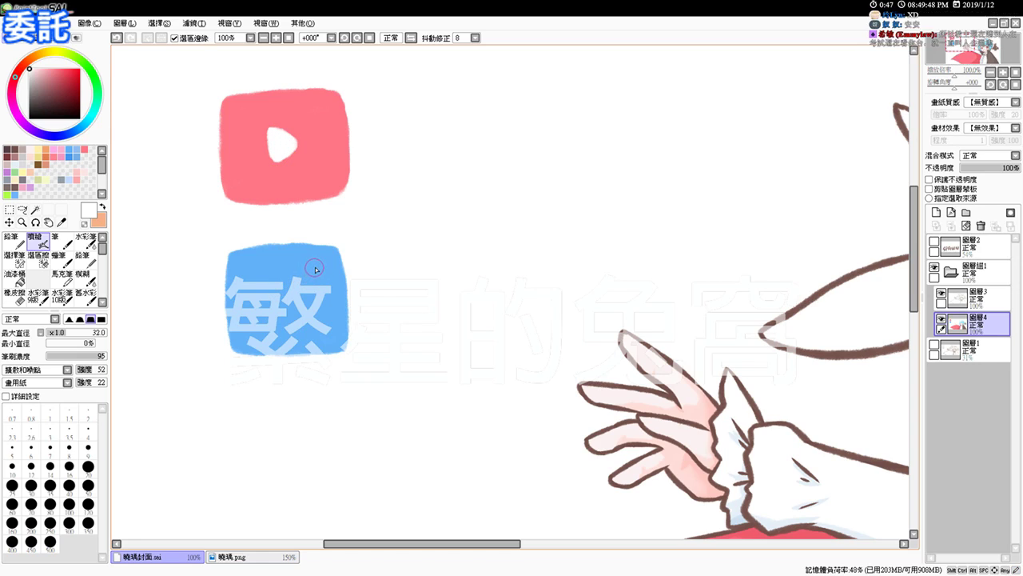
mouse_move(316, 268)
mouse_down()
mouse_move(289, 266)
mouse_move(292, 336)
mouse_up()
key(ctrl+z)
drag(315, 266, 295, 320)
mouse_move(296, 272)
mouse_down()
mouse_move(313, 267)
mouse_move(291, 284)
mouse_move(293, 325)
mouse_up()
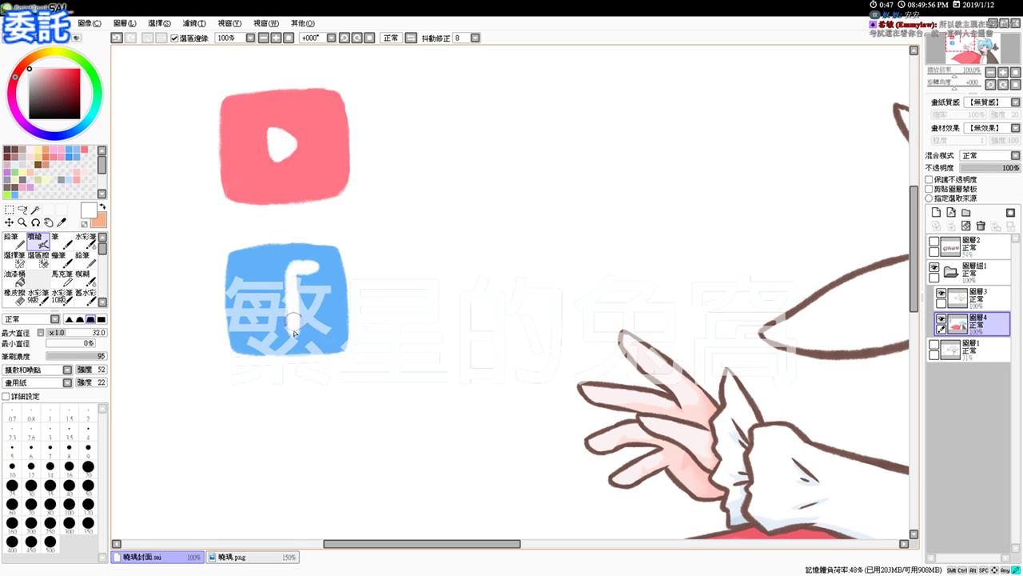
mouse_move(294, 278)
mouse_down()
mouse_move(299, 336)
mouse_move(316, 274)
mouse_move(303, 270)
mouse_move(318, 272)
mouse_move(310, 266)
mouse_move(290, 303)
mouse_move(277, 305)
mouse_move(316, 305)
mouse_move(275, 315)
mouse_move(321, 310)
mouse_up()
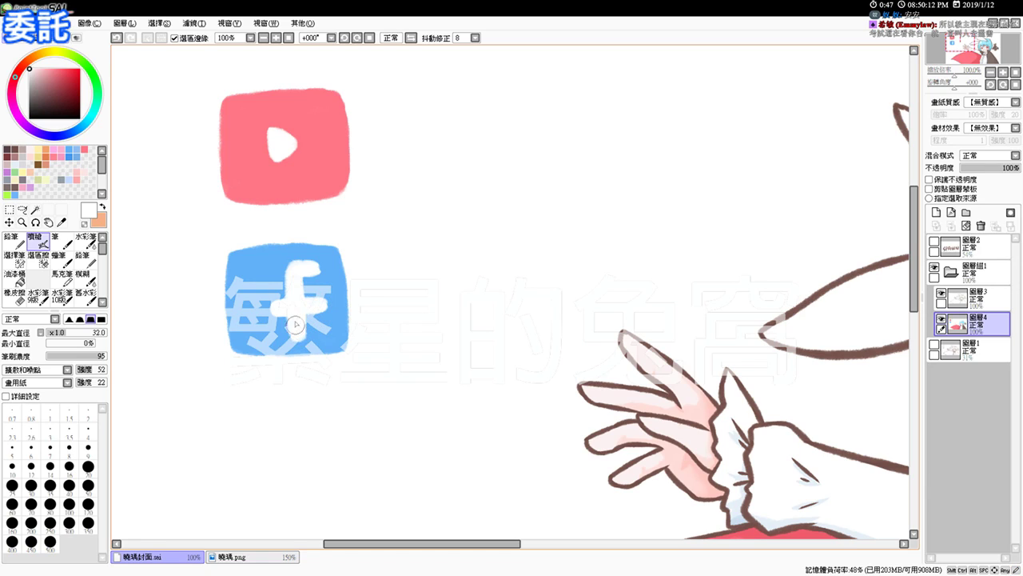
drag(301, 337, 299, 335)
Enlarge the white play triangle and sharpen its edges with sampled coral pink
mouse_move(275, 134)
mouse_down()
mouse_move(288, 144)
mouse_move(280, 132)
mouse_move(272, 142)
mouse_up()
mouse_move(290, 139)
mouse_down()
mouse_move(302, 150)
mouse_move(284, 161)
mouse_up()
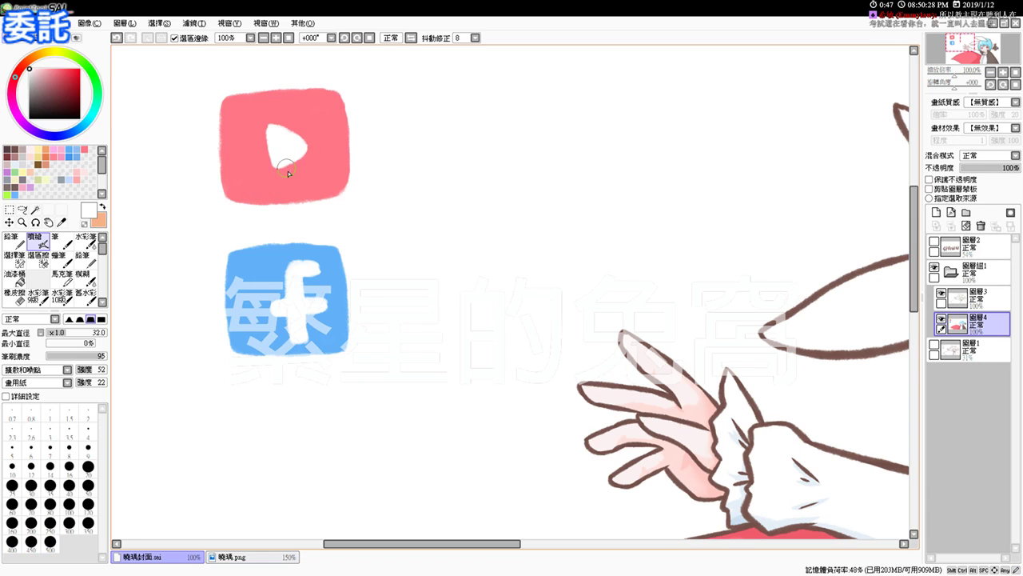
key(e)
click(302, 172)
key(b)
alt+click(279, 176)
drag(318, 149, 314, 152)
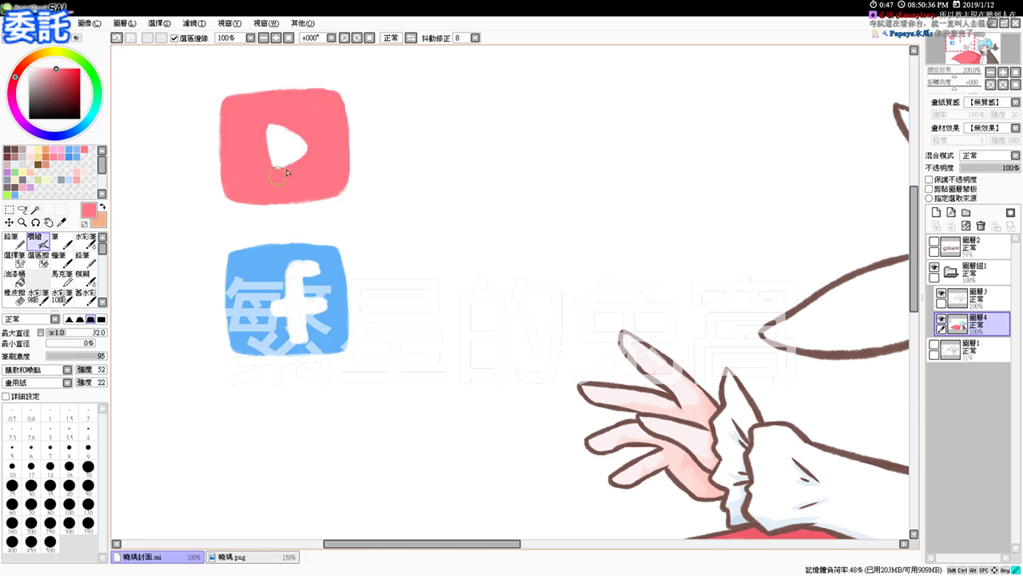
mouse_move(317, 147)
mouse_down()
mouse_move(288, 169)
mouse_move(315, 145)
mouse_move(272, 120)
mouse_up()
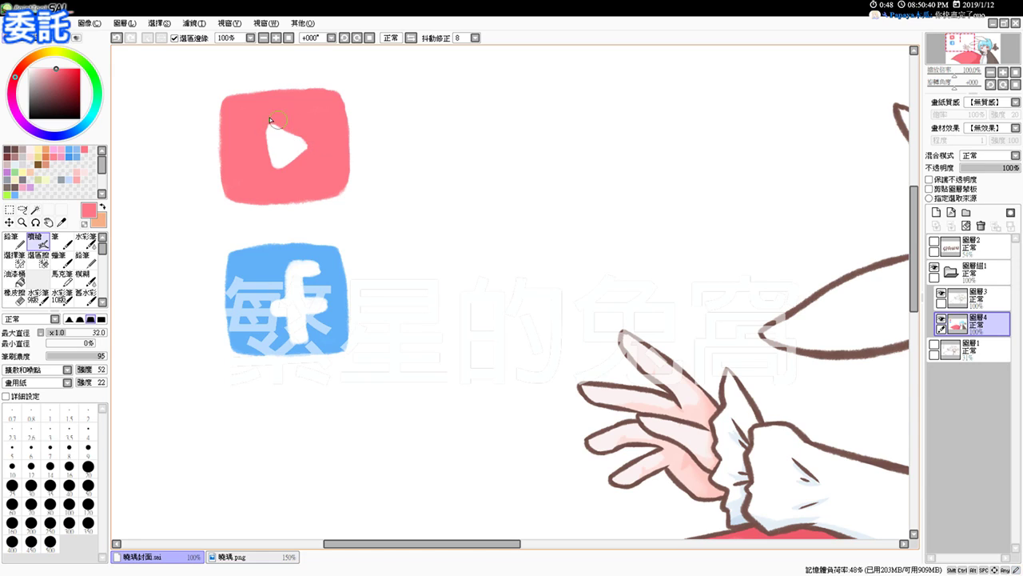
key(ctrl+z)
key(ctrl+z)
Collapse the layer group 圖層組1 and add a new layer beneath it for the background
click(288, 38)
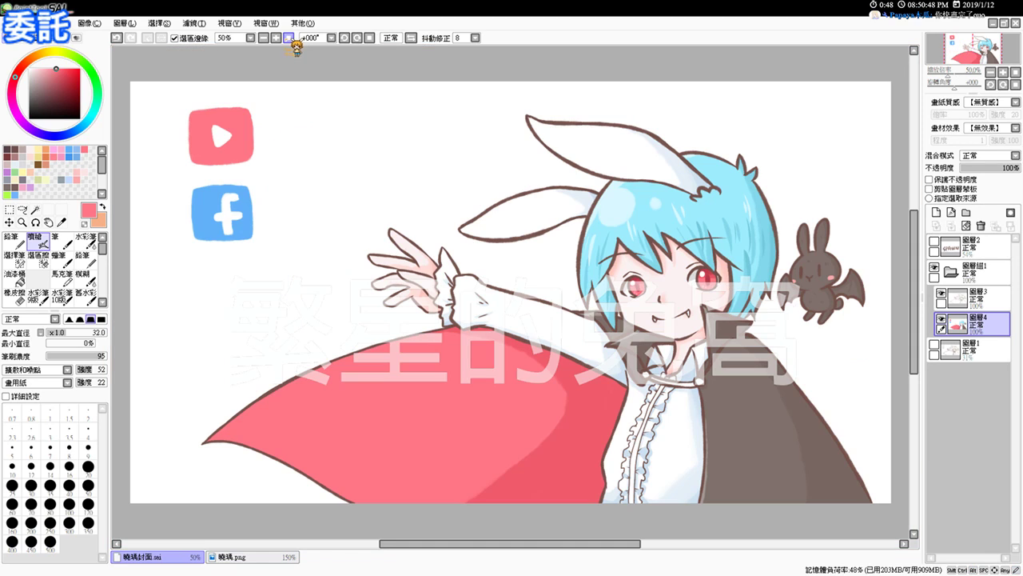
click(972, 268)
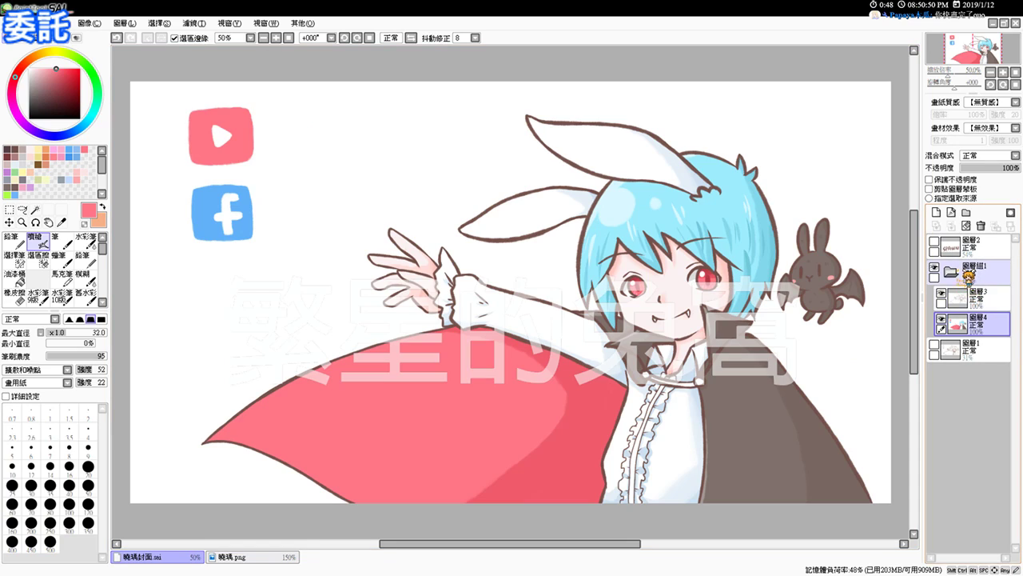
click(951, 272)
click(972, 296)
ctrl+click(971, 249)
click(936, 213)
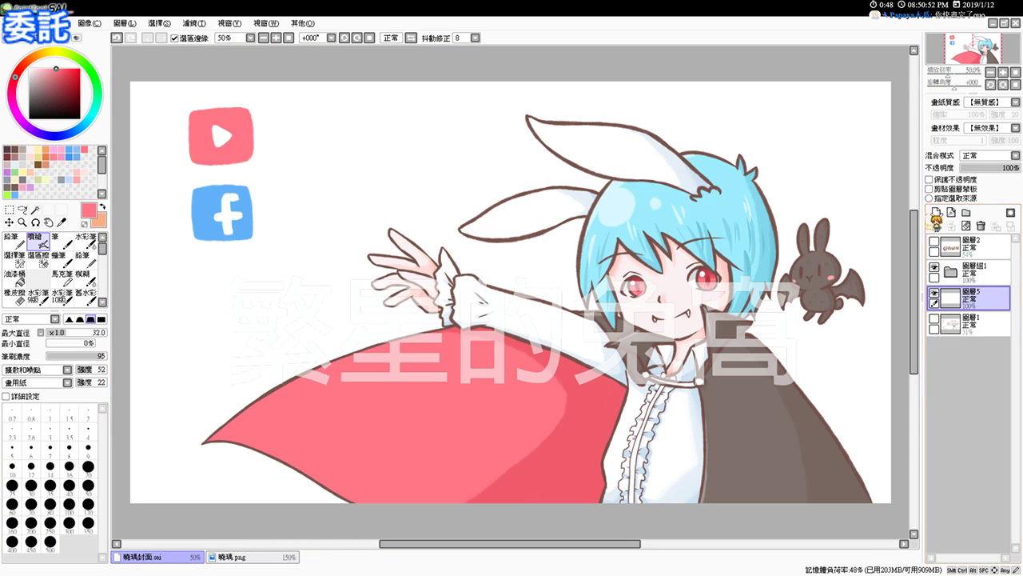
Try filling the new background layer with a muted red, then undo the fill
click(957, 293)
mouse_move(60, 70)
mouse_down()
mouse_move(74, 69)
mouse_move(56, 78)
mouse_up()
key(ctrl+f)
key(ctrl+z)
key(ctrl+f)
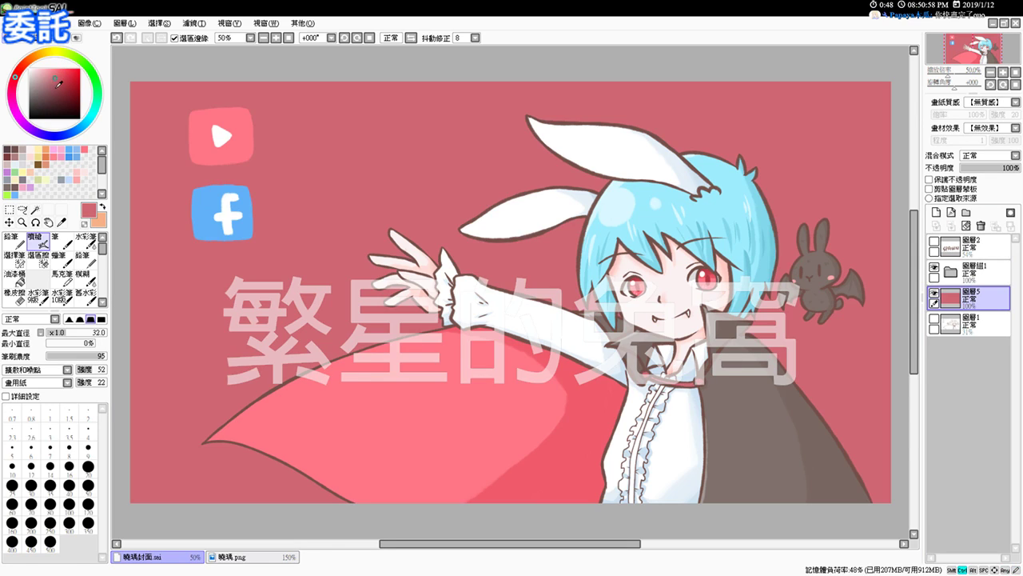
key(ctrl+z)
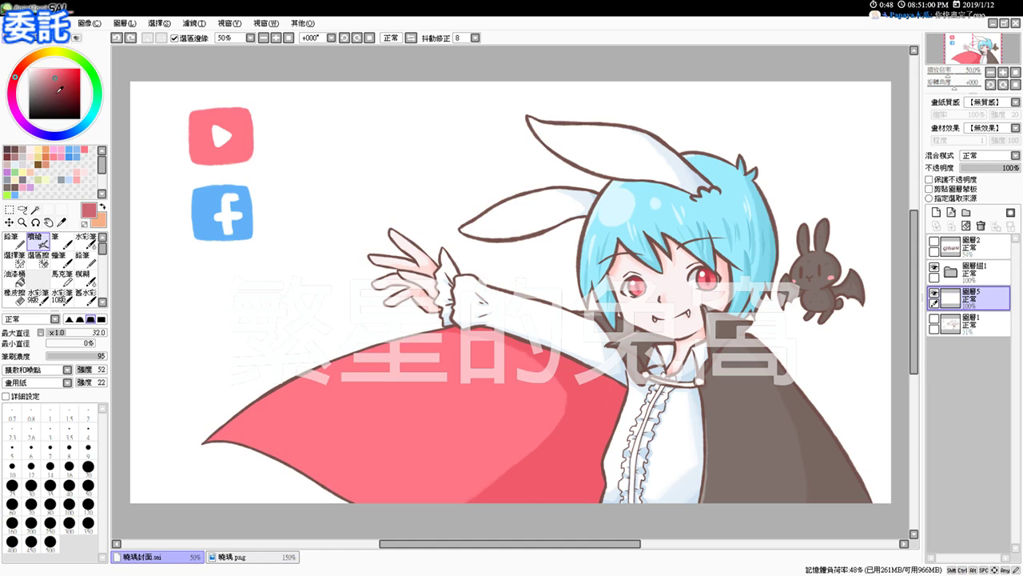
Make 圖層4 active, select the cape's neck cord with the magic wand and fill it with pale yellow
scroll(445, 337, up, 1)
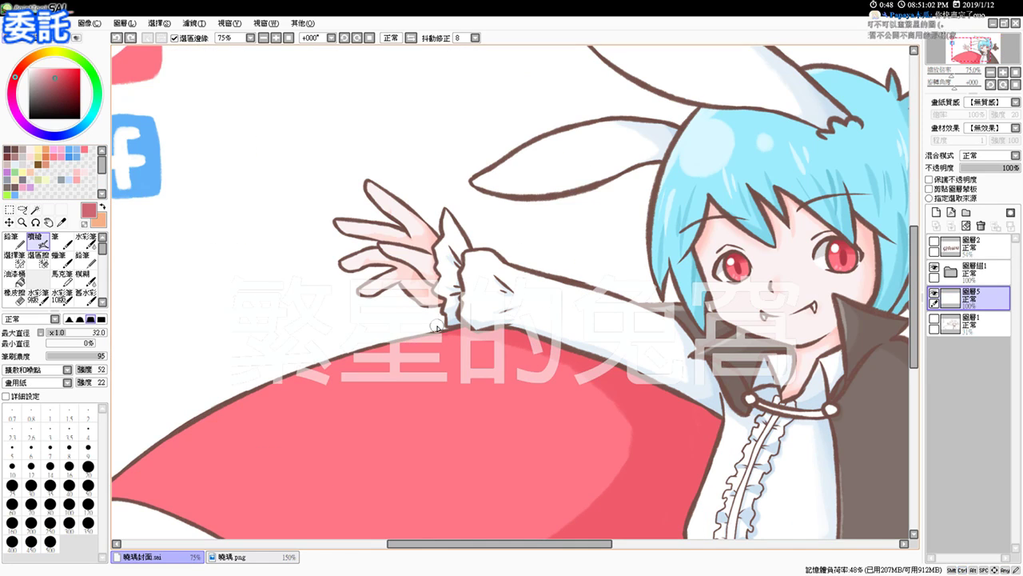
click(950, 272)
click(964, 330)
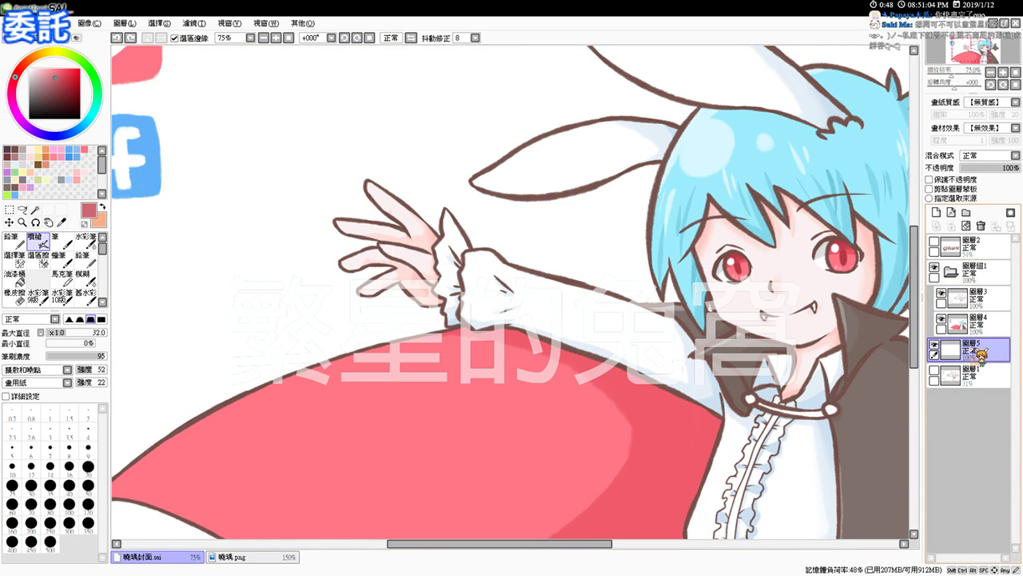
click(36, 210)
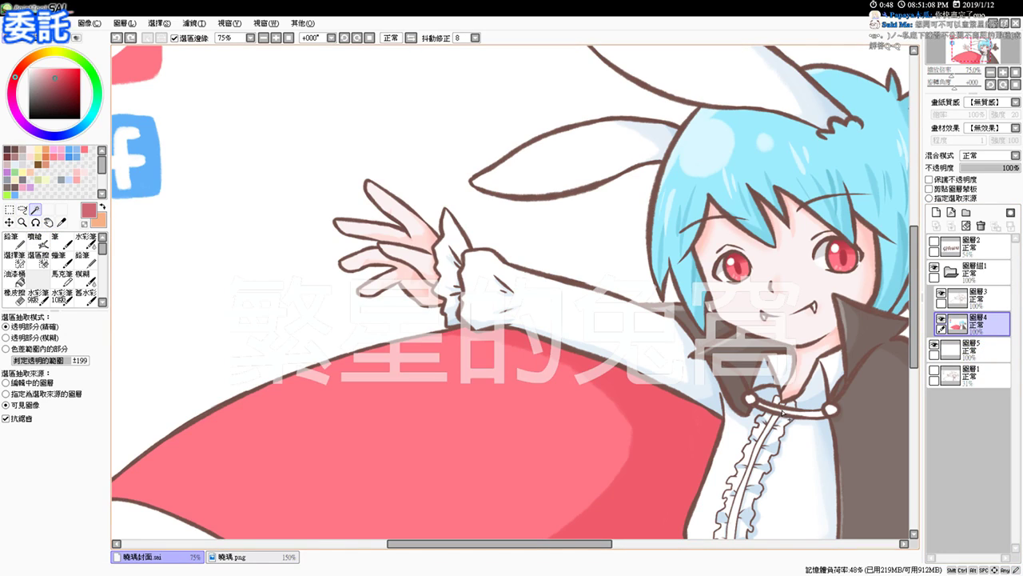
click(782, 411)
click(39, 150)
key(ctrl+f)
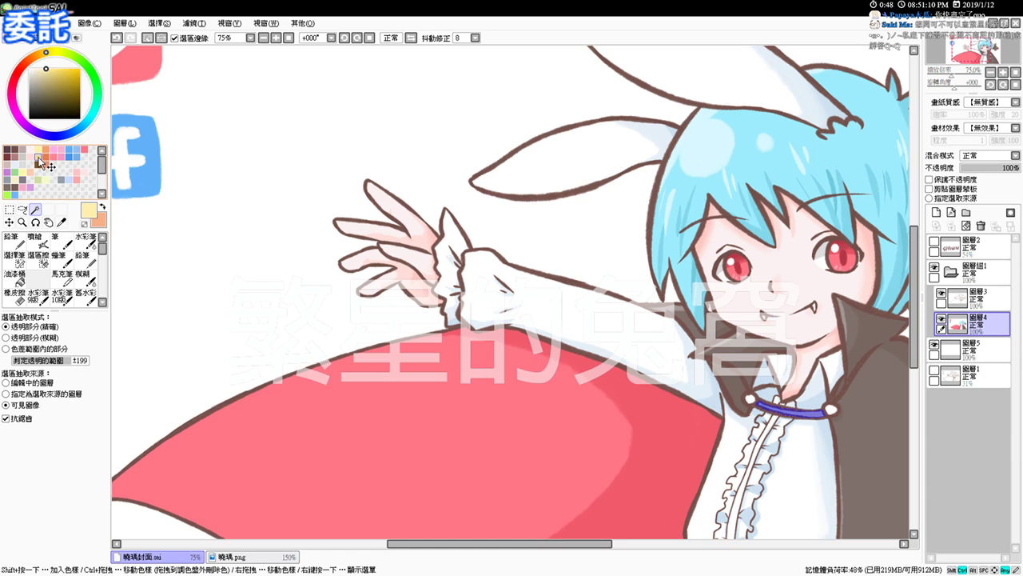
key(ctrl+d)
Color the two round cape buttons at the ends of the cord orange and airbrush over them in a deeper orange
drag(737, 411, 408, 390)
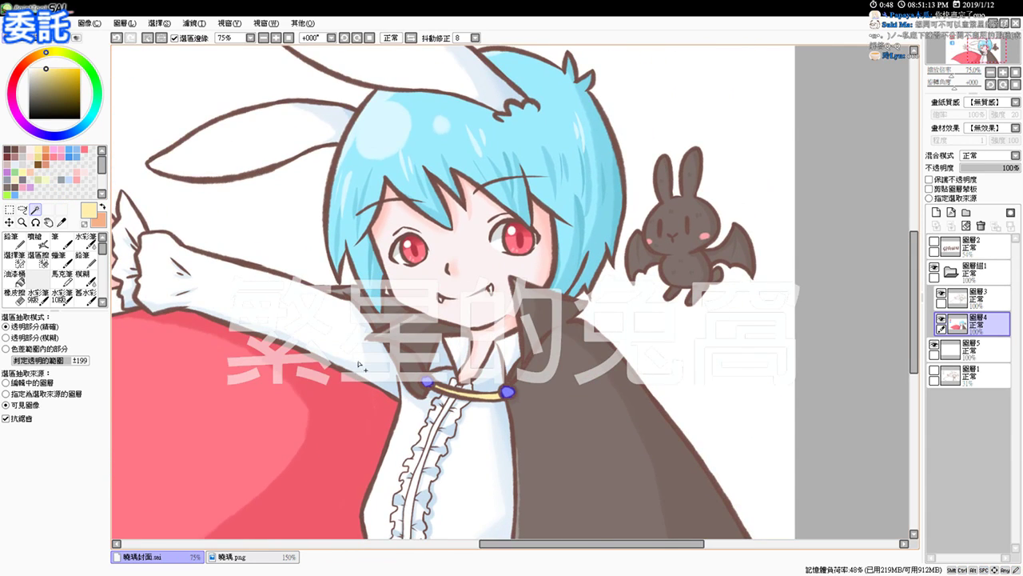
click(47, 151)
click(46, 158)
click(49, 240)
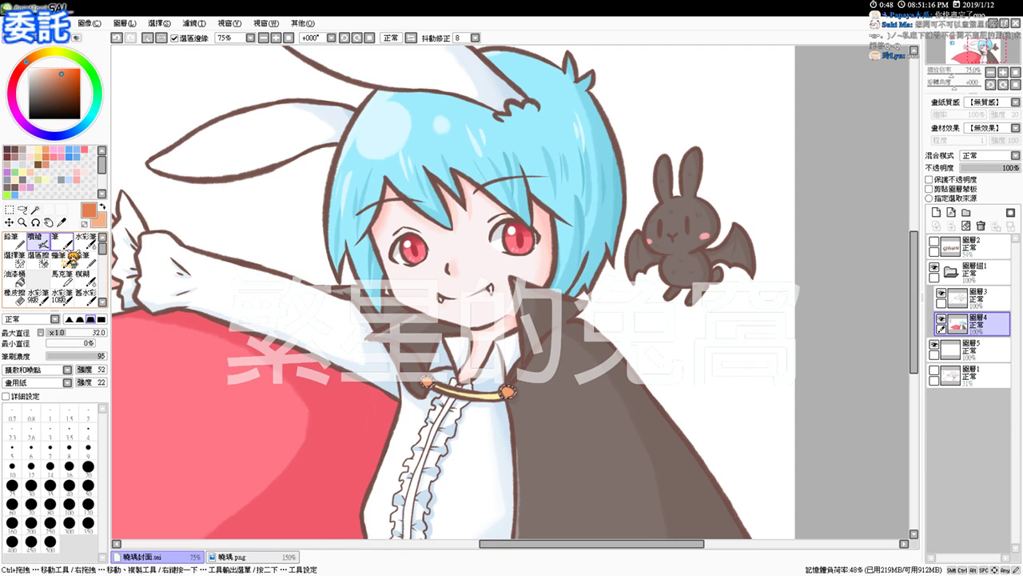
drag(503, 392, 512, 393)
drag(426, 385, 427, 380)
key(ctrl+d)
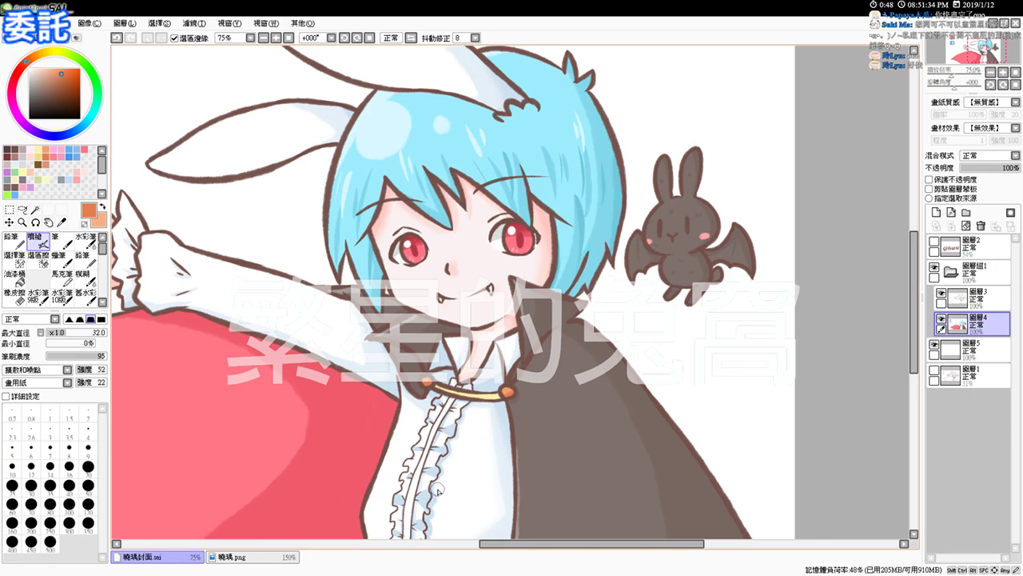
Review the whole illustration and close the chibi reference image
click(289, 38)
click(277, 39)
click(289, 39)
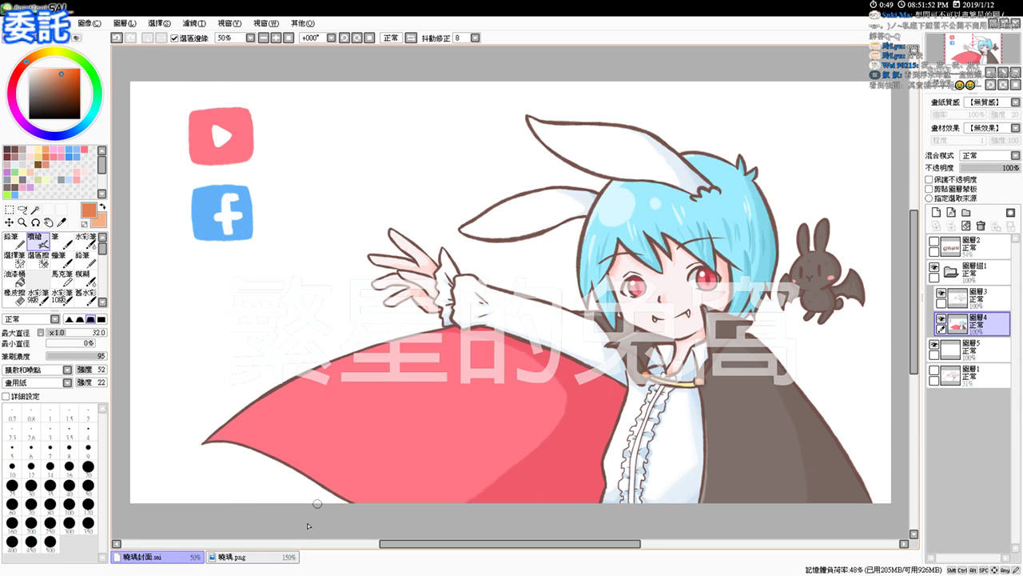
click(279, 556)
click(1015, 24)
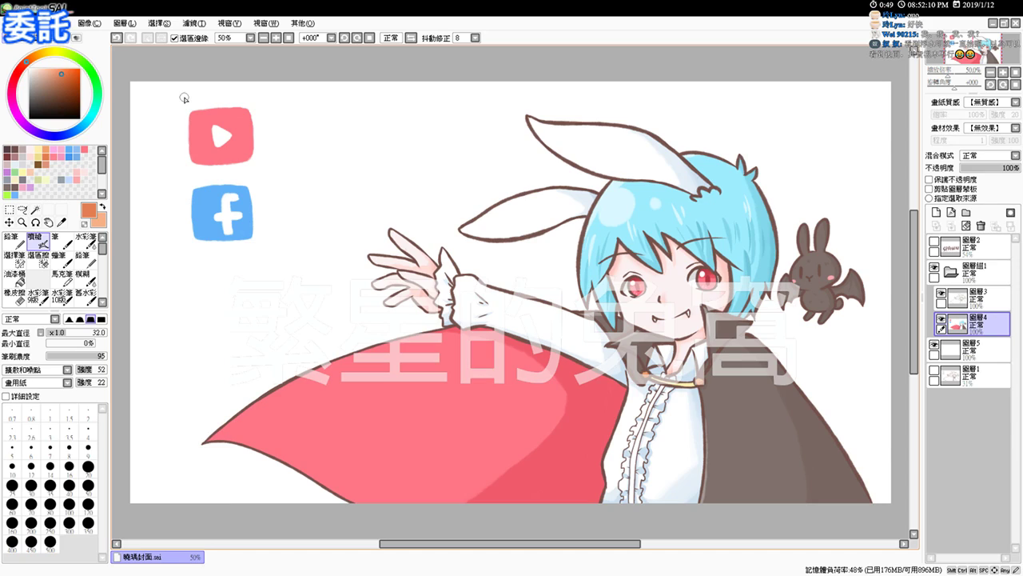
Choose dark brown and sign the lower part of the red cape lining at size 17, adding the date 2019.1.12
click(16, 150)
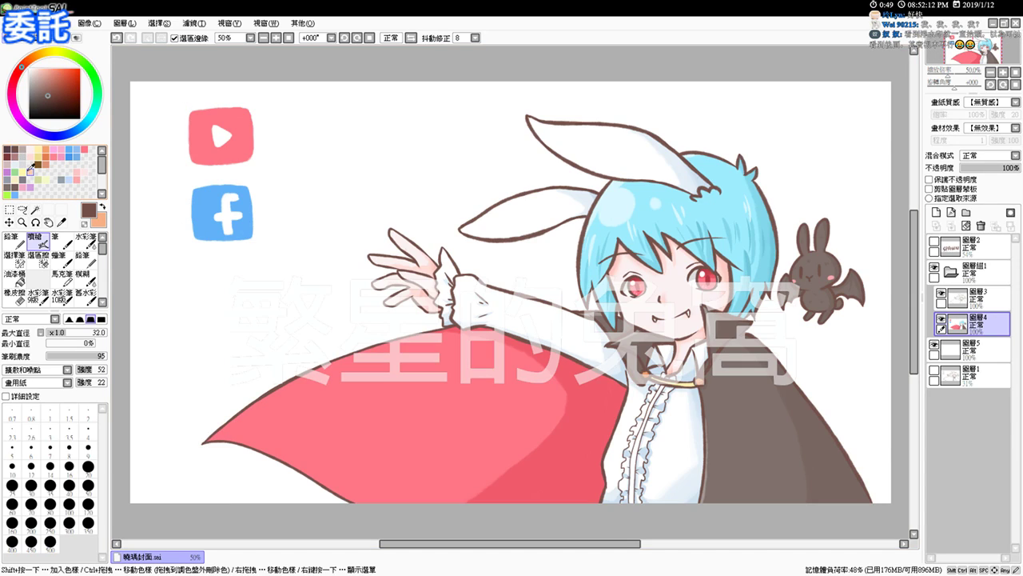
drag(375, 325, 387, 328)
mouse_move(540, 475)
mouse_down()
mouse_move(503, 474)
mouse_move(500, 485)
mouse_move(514, 468)
mouse_move(519, 494)
mouse_move(506, 494)
mouse_move(539, 482)
mouse_up()
key(ctrl+z)
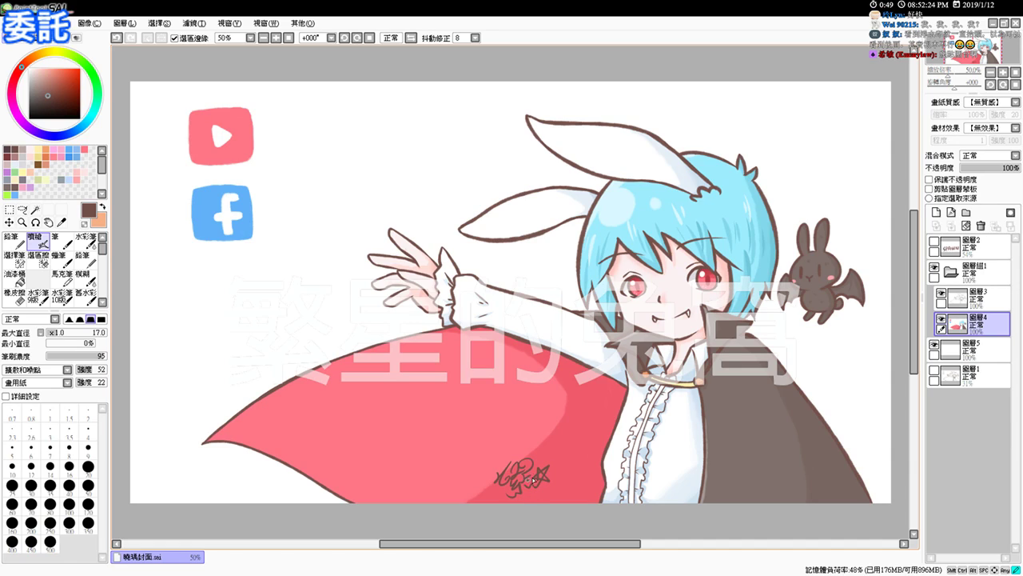
drag(532, 494, 538, 498)
drag(542, 492, 555, 487)
drag(559, 483, 566, 485)
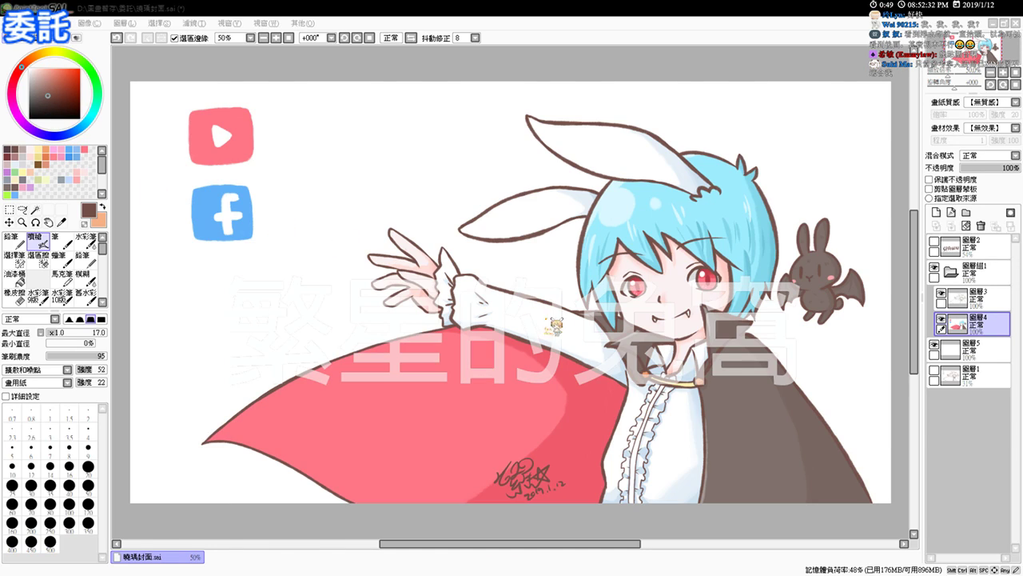
click(511, 328)
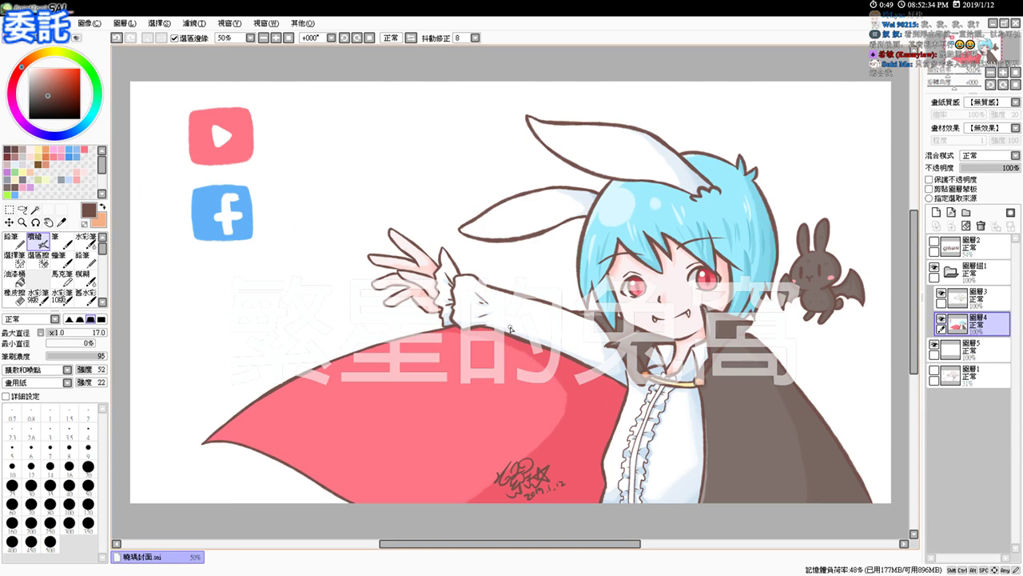